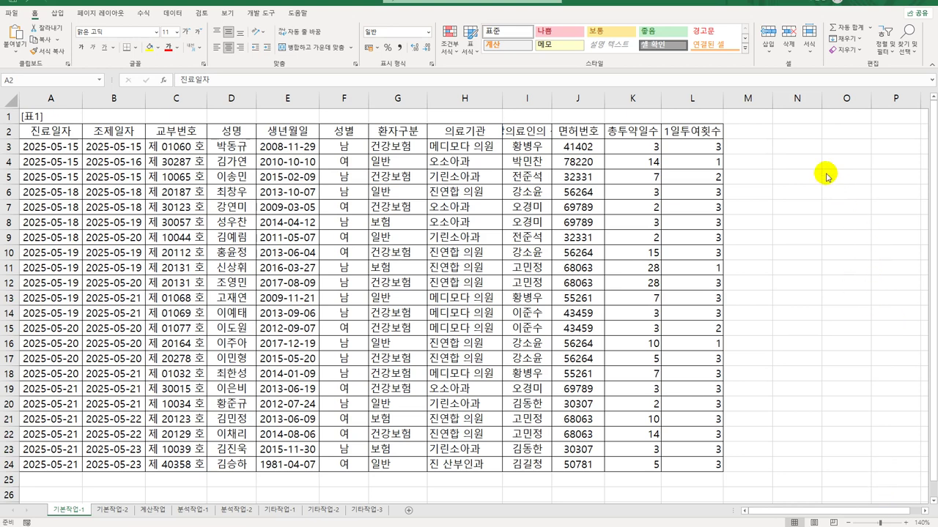
Enter =DAYS(B3,A3) in N3 to count the days from 진료일자 to 조제일자, giving 0.
{"action": "left_click", "coordinate": [807, 149]}
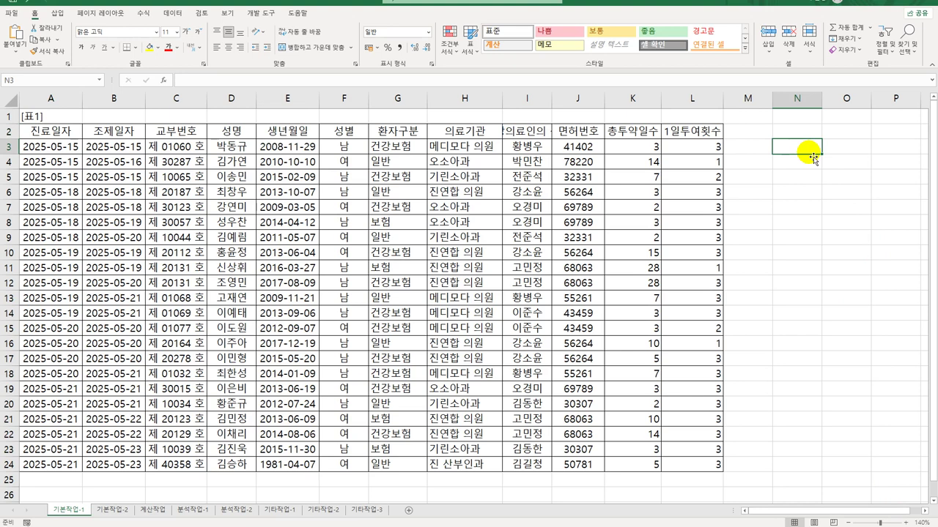
{"action": "type", "text": "=days"}
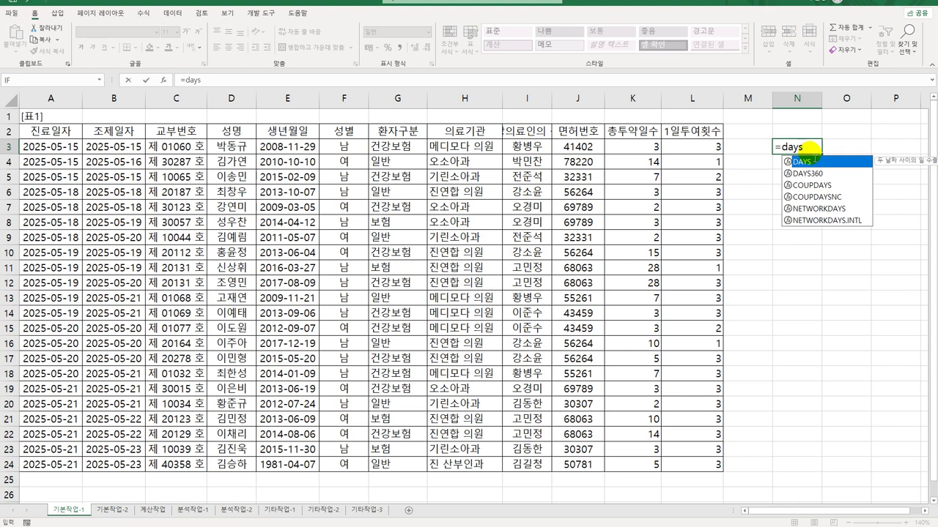
{"action": "double_click", "coordinate": [806, 163]}
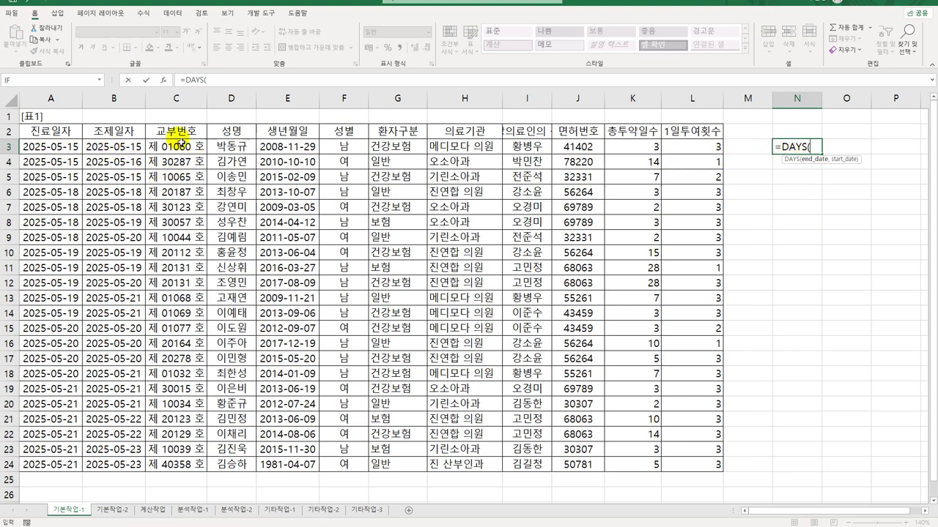
{"action": "left_click", "coordinate": [121, 150]}
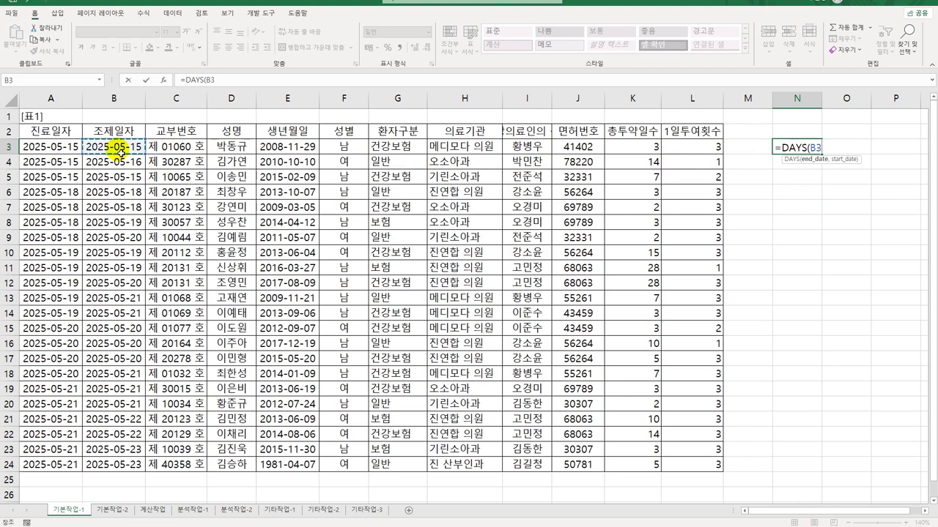
{"action": "type", "text": ","}
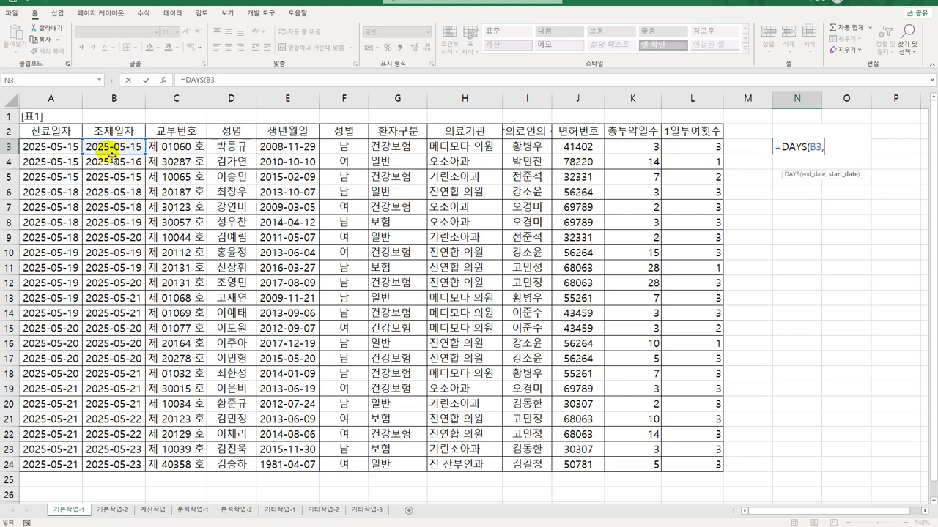
{"action": "left_click", "coordinate": [74, 147]}
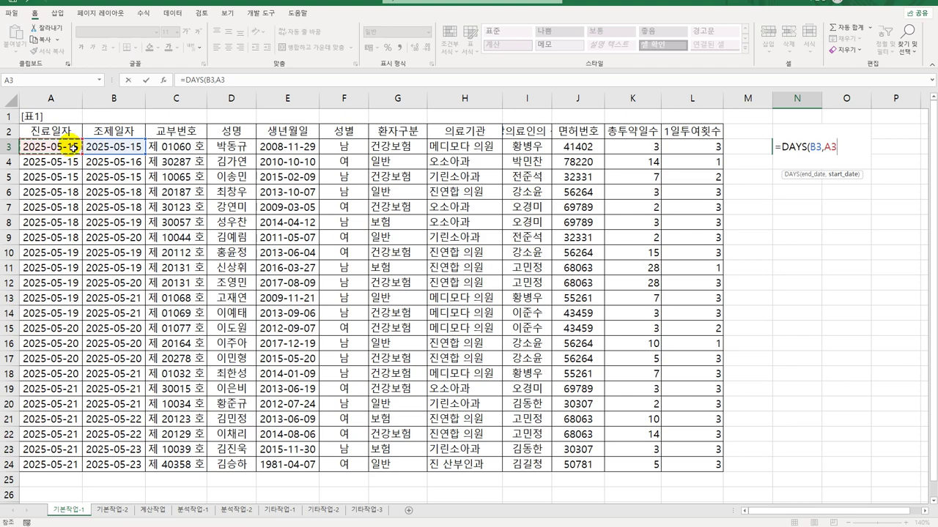
{"action": "key", "text": "Return"}
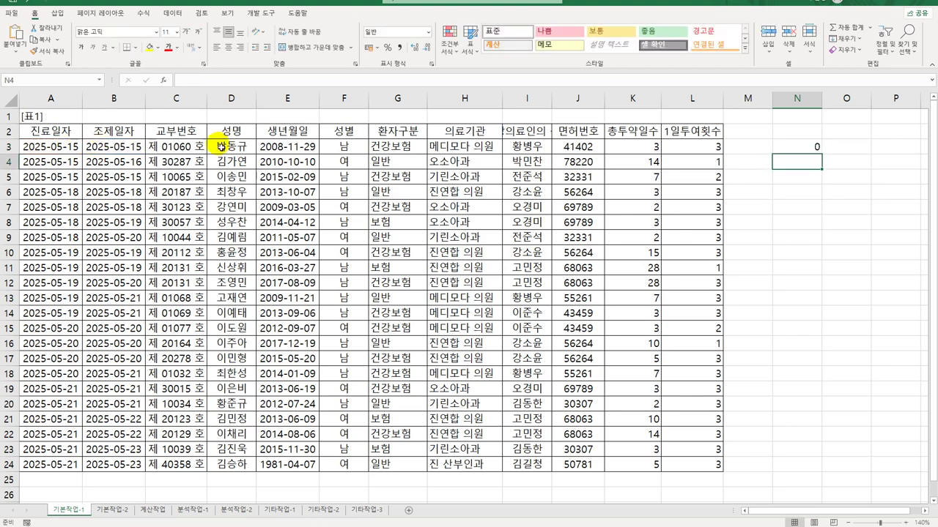
{"action": "left_click_drag", "start_coordinate": [73, 147], "coordinate": [110, 147]}
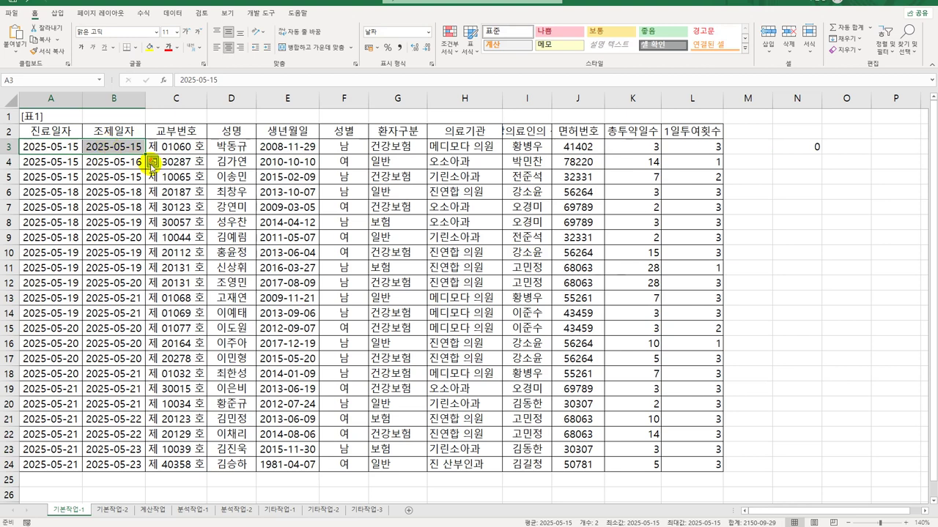
{"action": "left_click", "coordinate": [803, 146]}
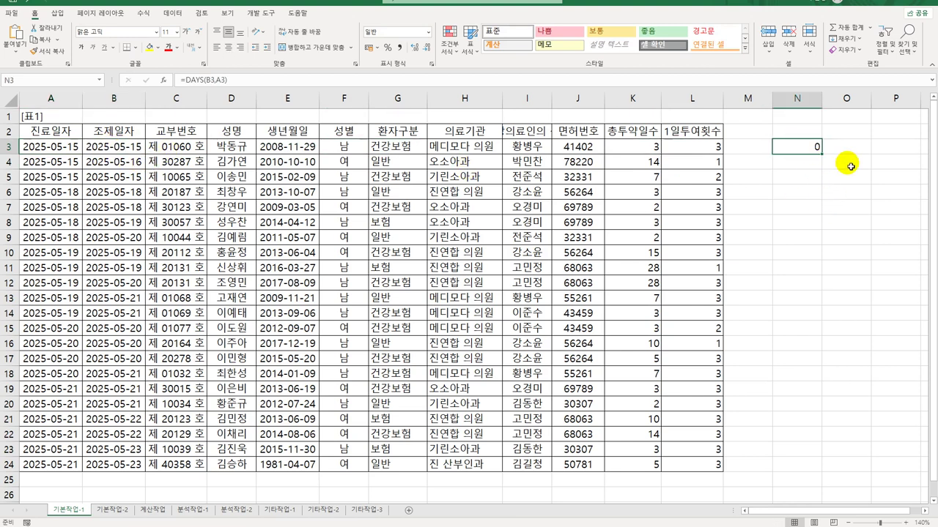
Fill the N3 DAYS formula down to N24, then check the copied formula in N4.
{"action": "left_click_drag", "start_coordinate": [821, 153], "coordinate": [822, 471]}
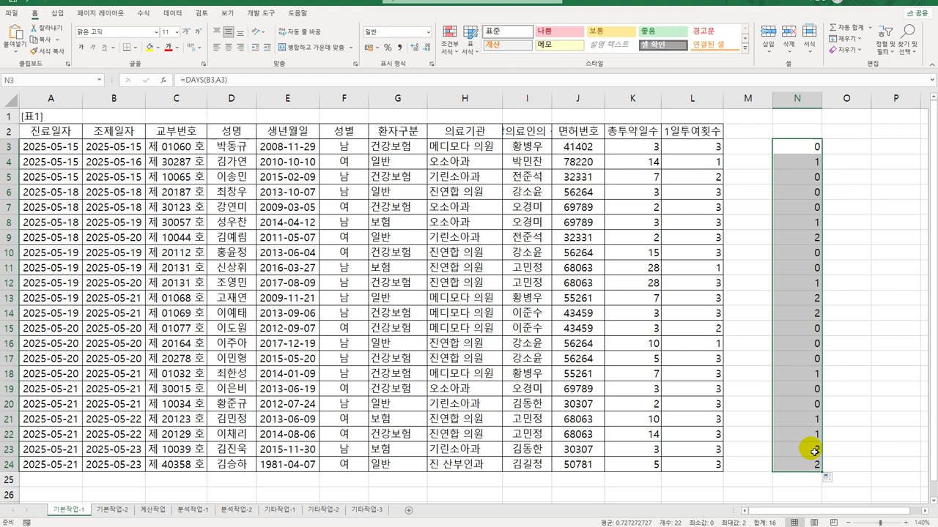
{"action": "left_click", "coordinate": [813, 149]}
{"action": "left_click_drag", "start_coordinate": [815, 156], "coordinate": [815, 160]}
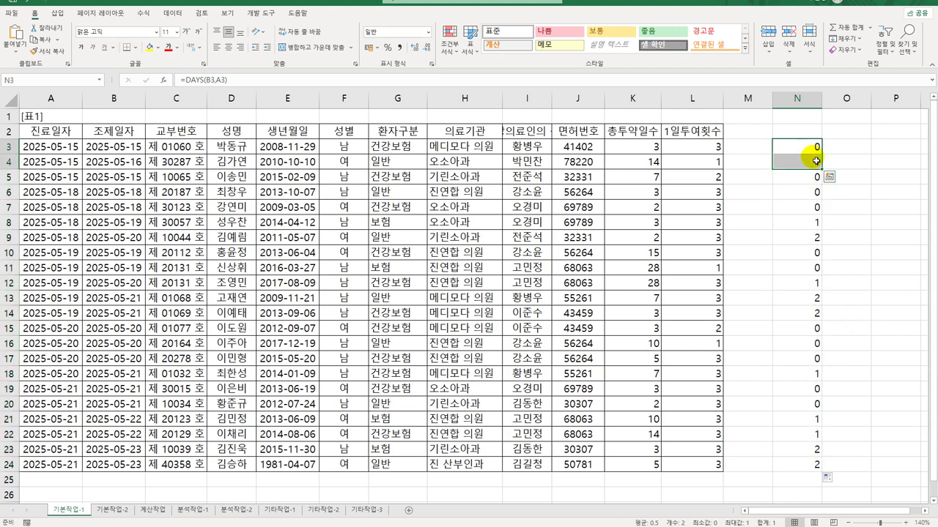
{"action": "left_click", "coordinate": [801, 146]}
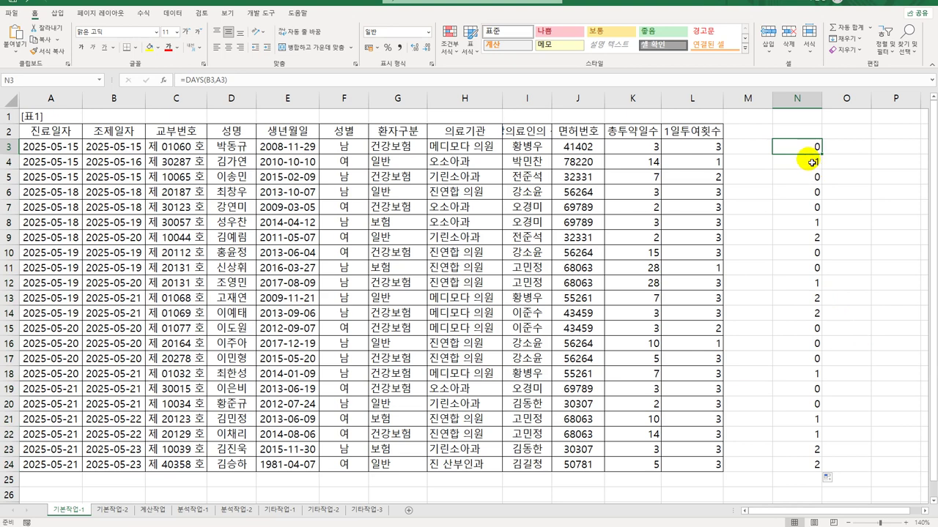
{"action": "left_click", "coordinate": [812, 162]}
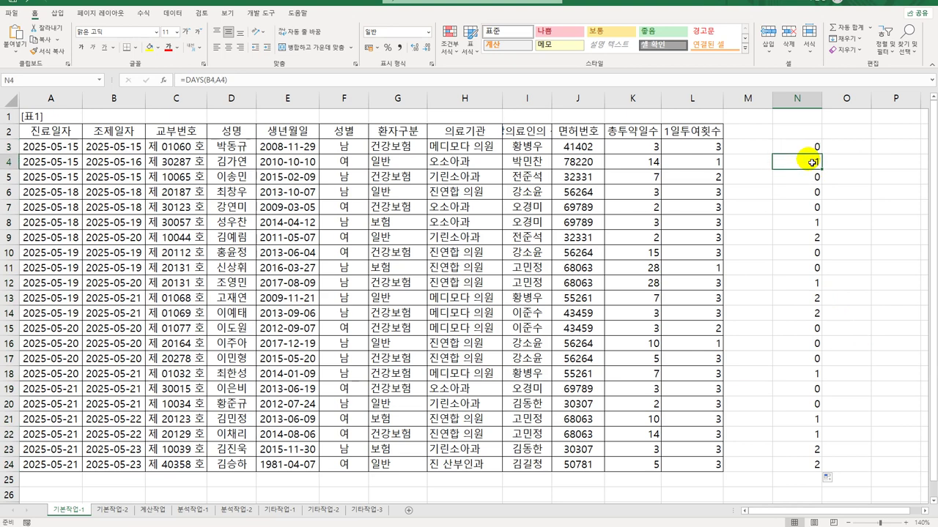
{"action": "left_click", "coordinate": [806, 147]}
{"action": "left_click_drag", "start_coordinate": [821, 153], "coordinate": [814, 161]}
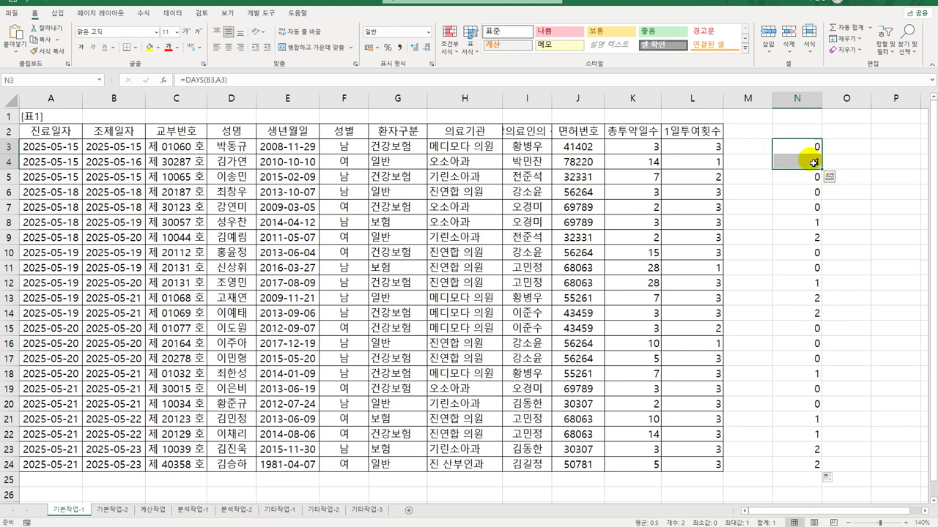
{"action": "left_click", "coordinate": [74, 497]}
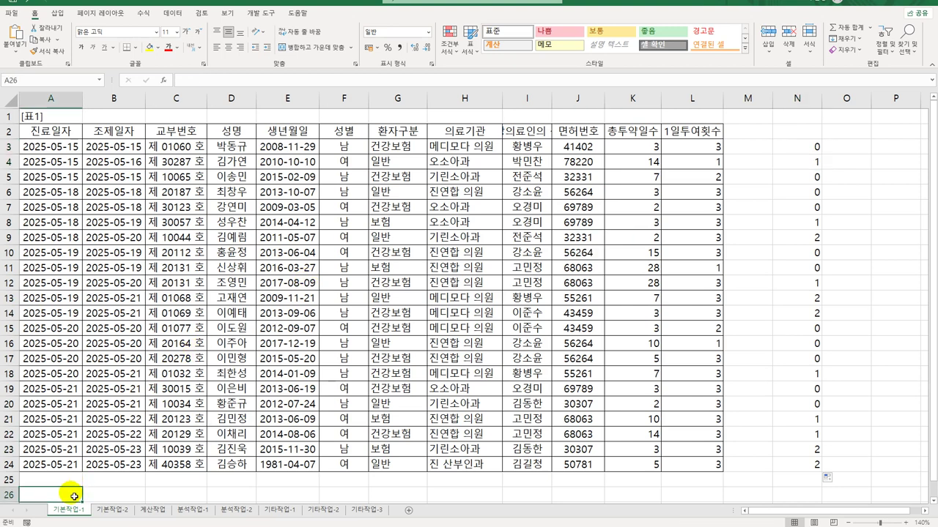
Enter the heading 조건 in cell A26.
{"action": "double_click", "coordinate": [74, 497]}
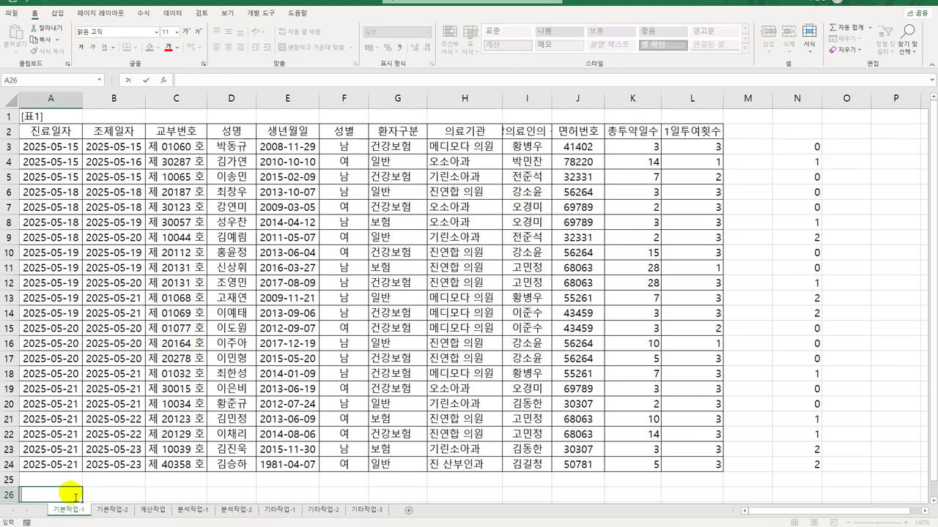
{"action": "type", "text": "조건"}
{"action": "key", "text": "Return"}
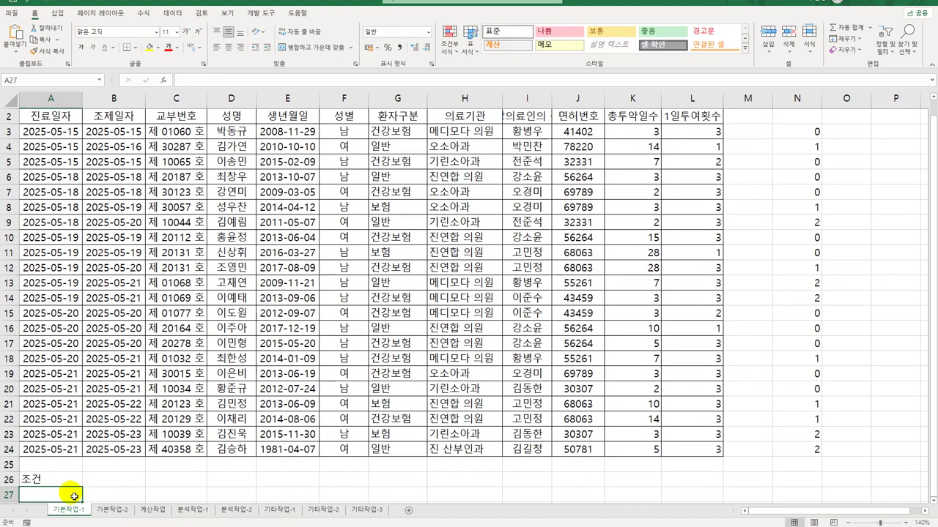
Enter =AND(G3="건강보험",DAYS(B3,A3)<=1) in A27 so it returns TRUE.
{"action": "type", "text": "="}
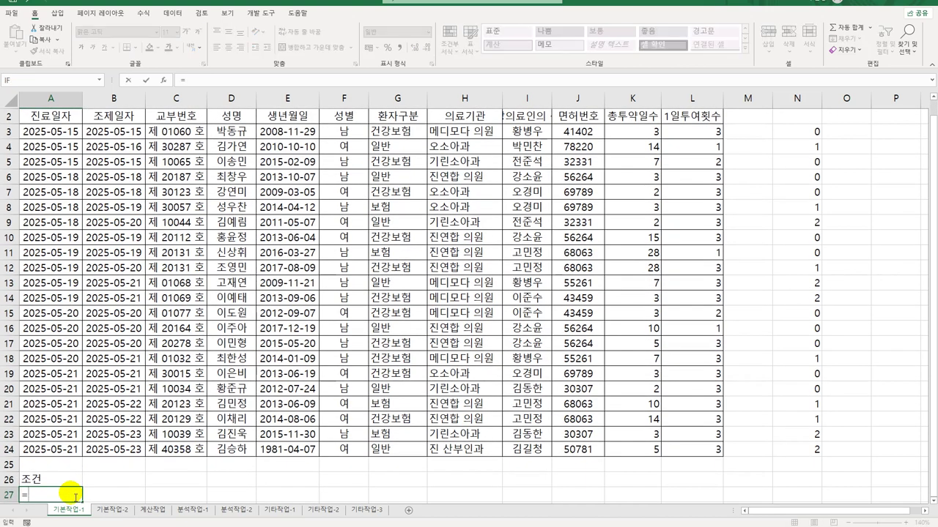
{"action": "type", "text": "and"}
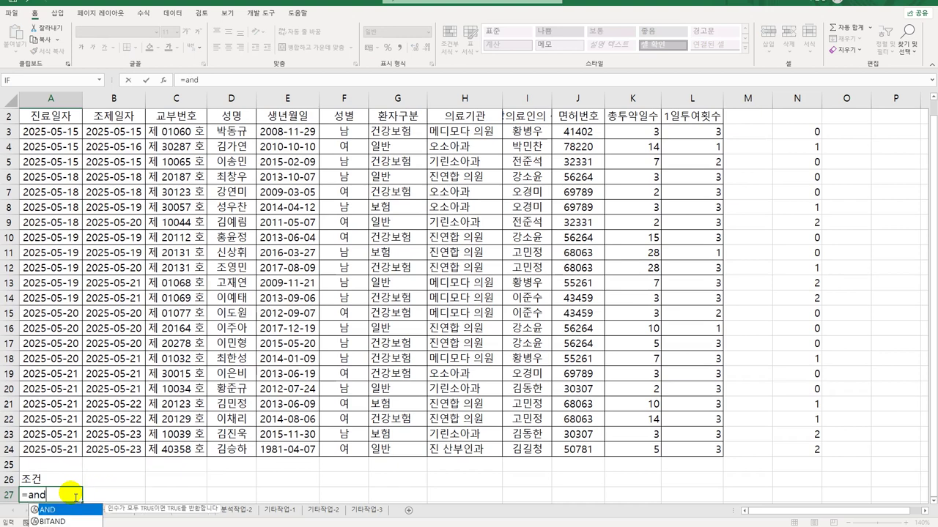
{"action": "key", "text": "Tab"}
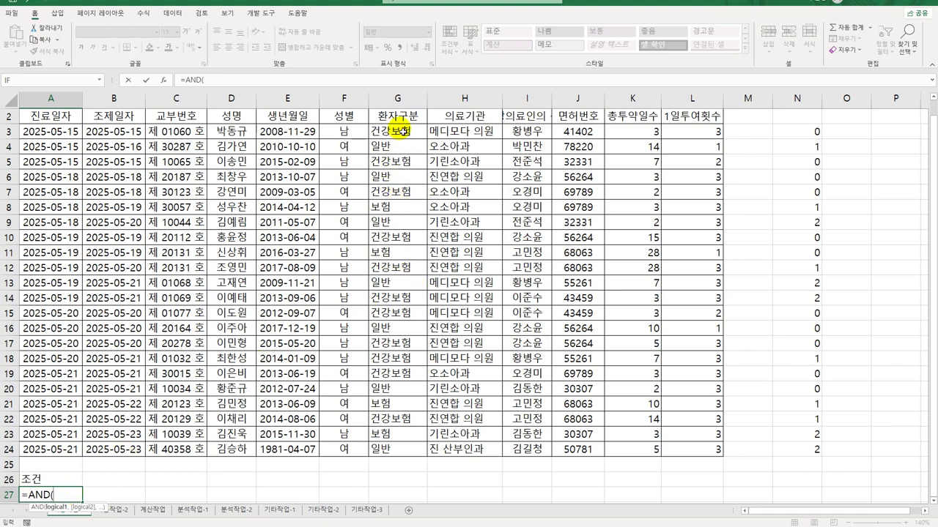
{"action": "left_click", "coordinate": [404, 130]}
{"action": "type", "text": "=\""}
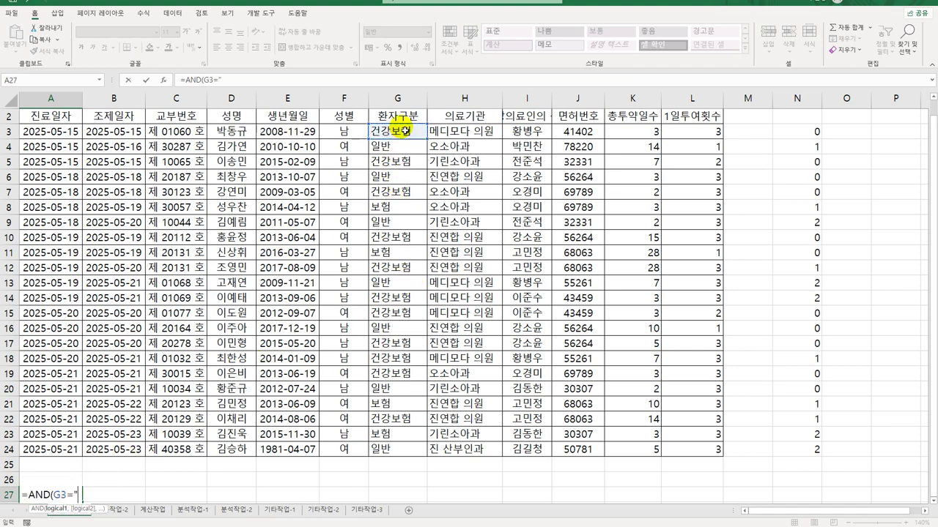
{"action": "type", "text": "건강"}
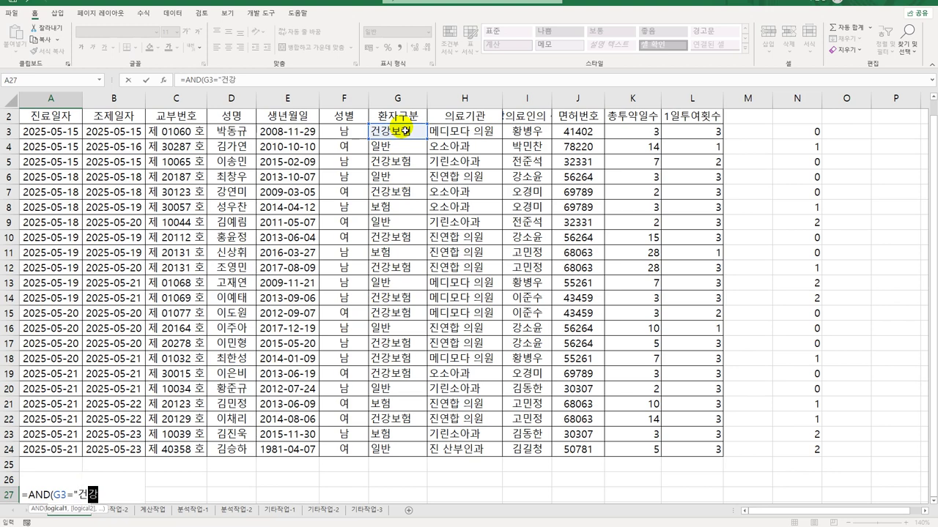
{"action": "type", "text": "보험\","}
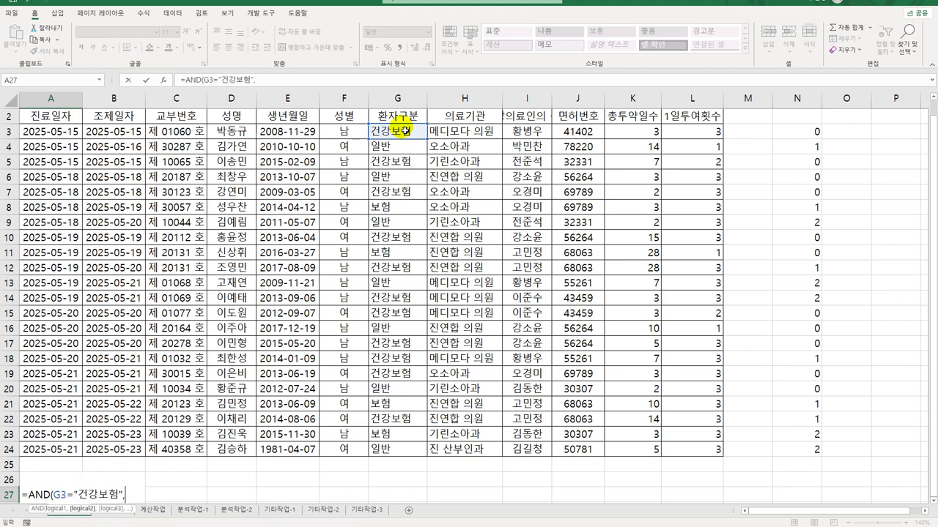
{"action": "type", "text": "ㅇ"}
{"action": "key", "text": "BackSpace"}
{"action": "key", "text": "BackSpace"}
{"action": "type", "text": "d"}
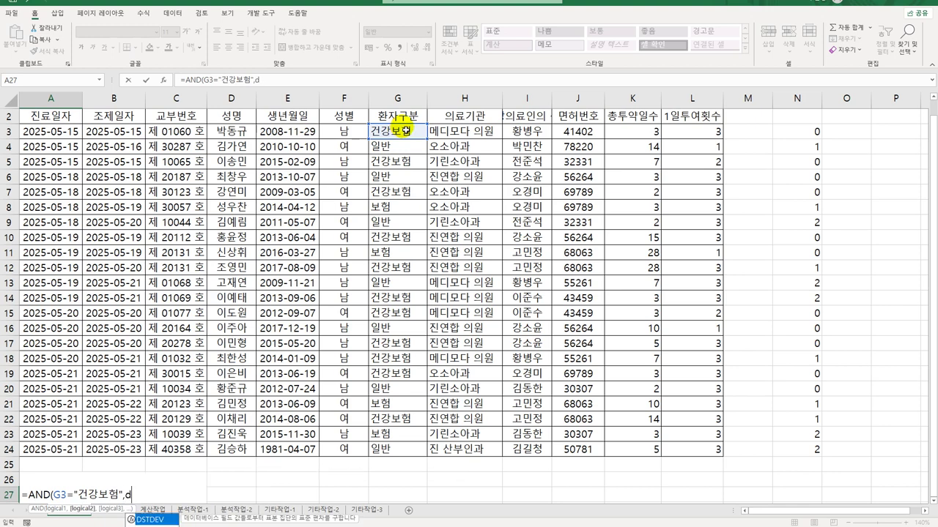
{"action": "type", "text": "ays("}
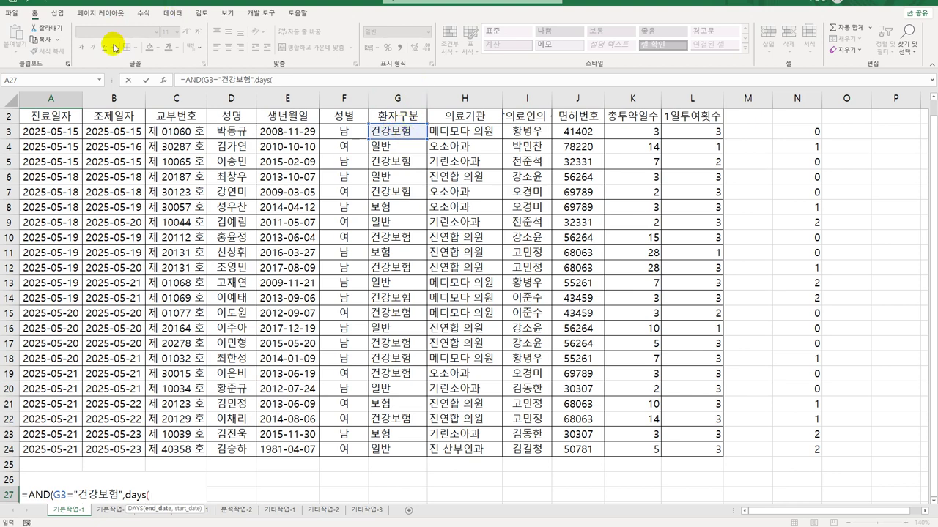
{"action": "left_click", "coordinate": [116, 137]}
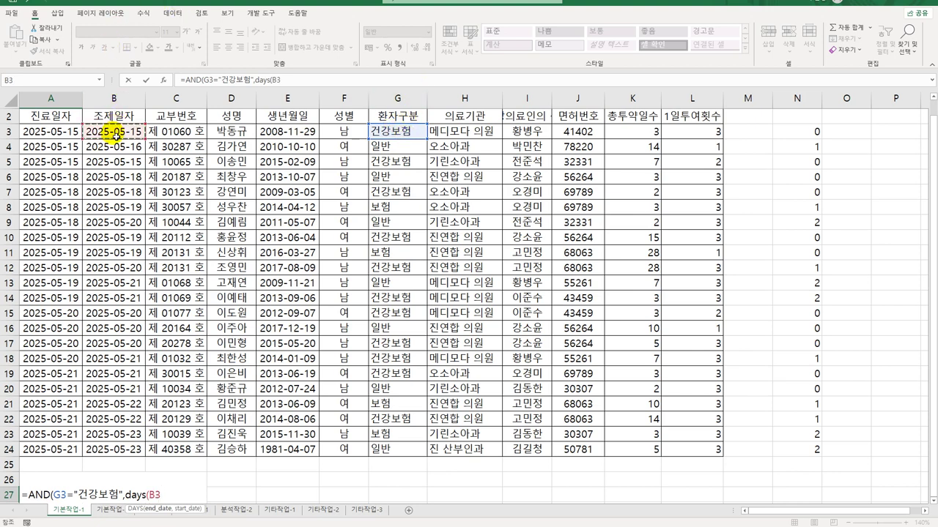
{"action": "type", "text": ","}
{"action": "left_click", "coordinate": [67, 134]}
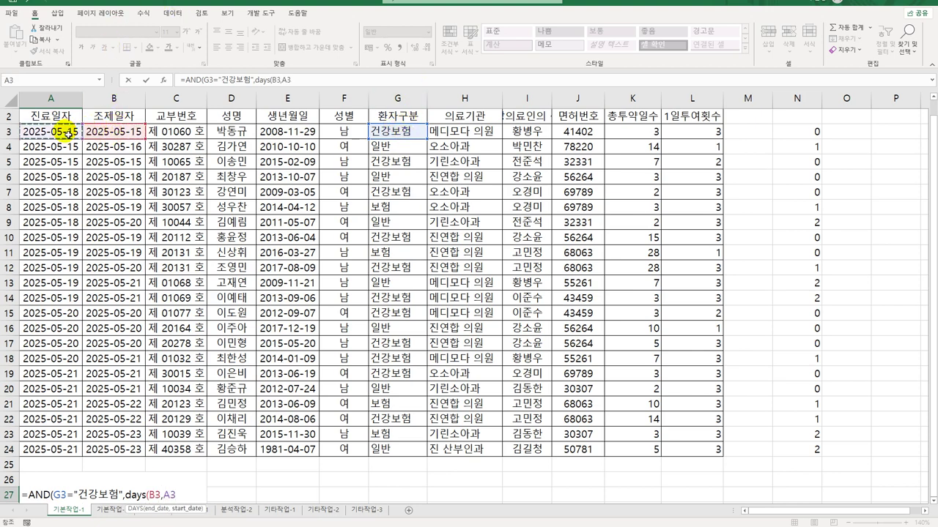
{"action": "type", "text": ")"}
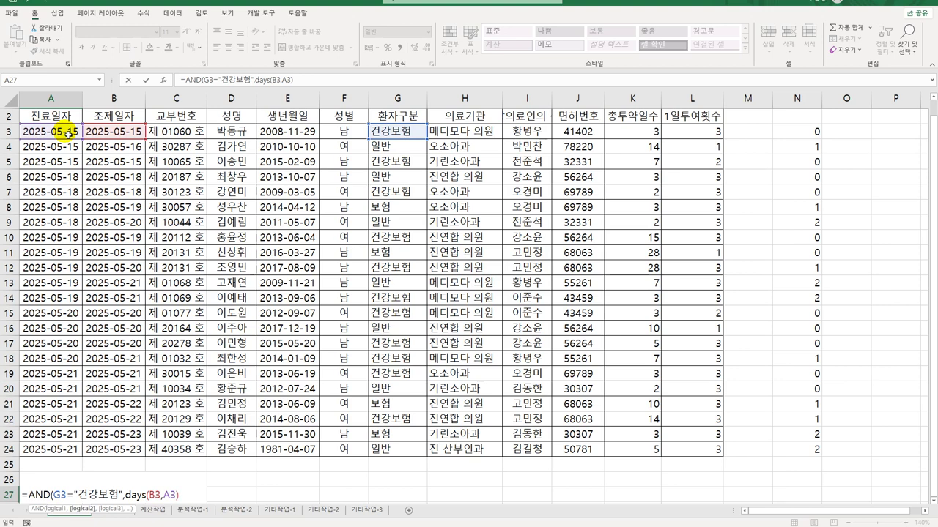
{"action": "type", "text": "<=1"}
{"action": "type", "text": ")"}
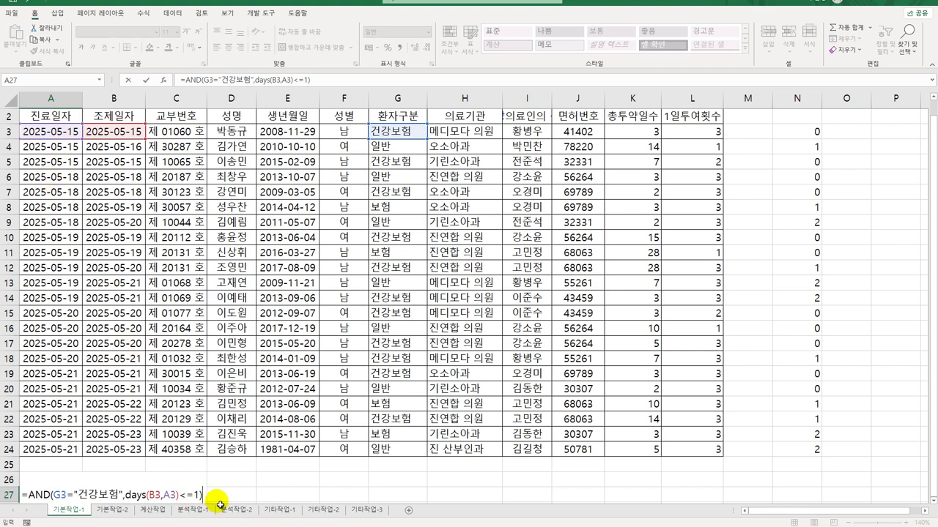
{"action": "key", "text": "Return"}
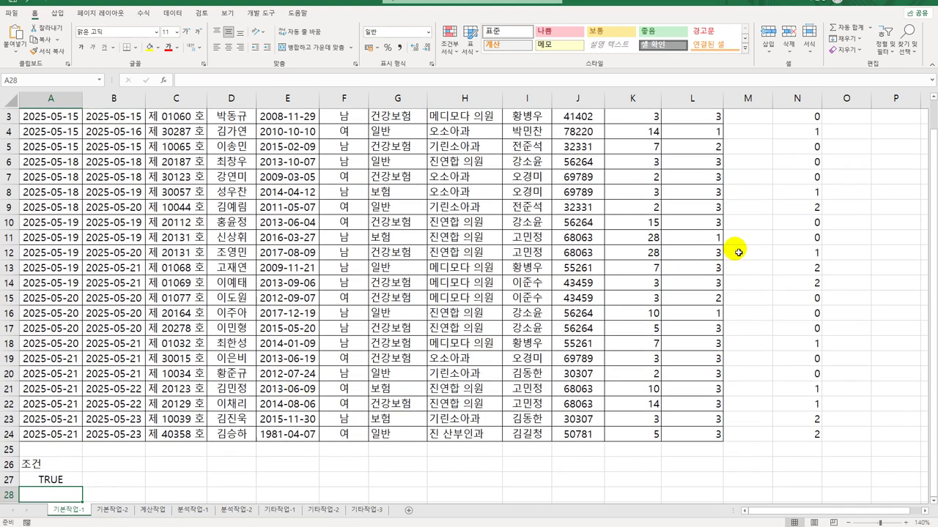
Advanced-filter the patient table with criteria A26:A27, copying matching rows to A30.
{"action": "scroll", "coordinate": [461, 324], "scroll_direction": "up", "scroll_amount": 1}
{"action": "left_click", "coordinate": [258, 223]}
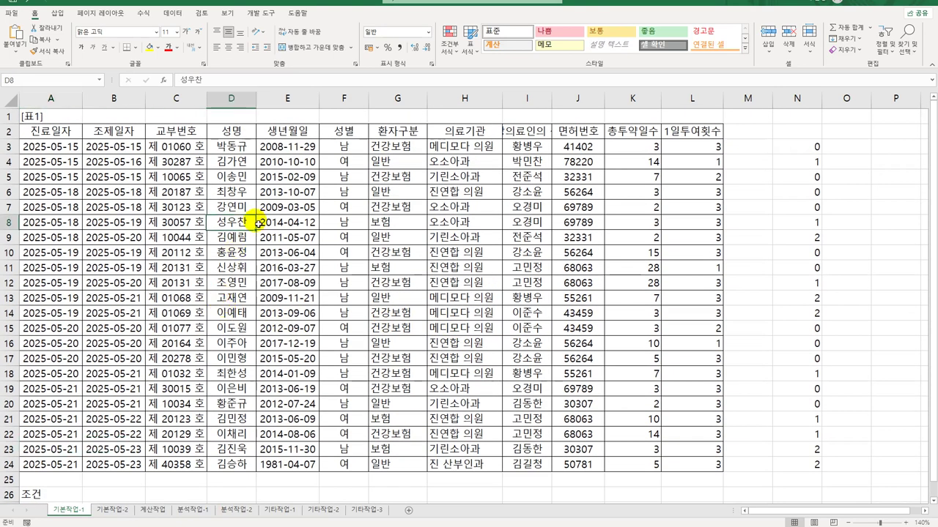
{"action": "left_click", "coordinate": [172, 14]}
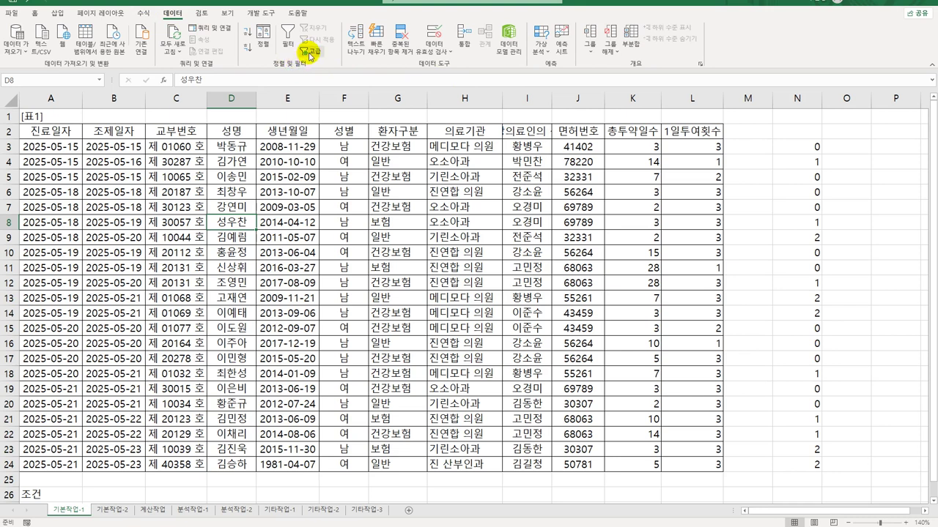
{"action": "left_click", "coordinate": [310, 55]}
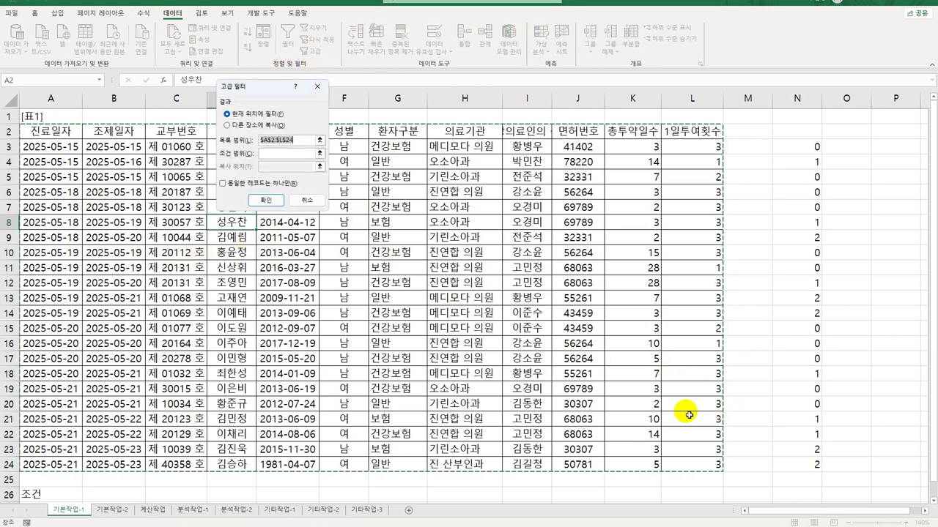
{"action": "scroll", "coordinate": [687, 423], "scroll_direction": "down", "scroll_amount": 3}
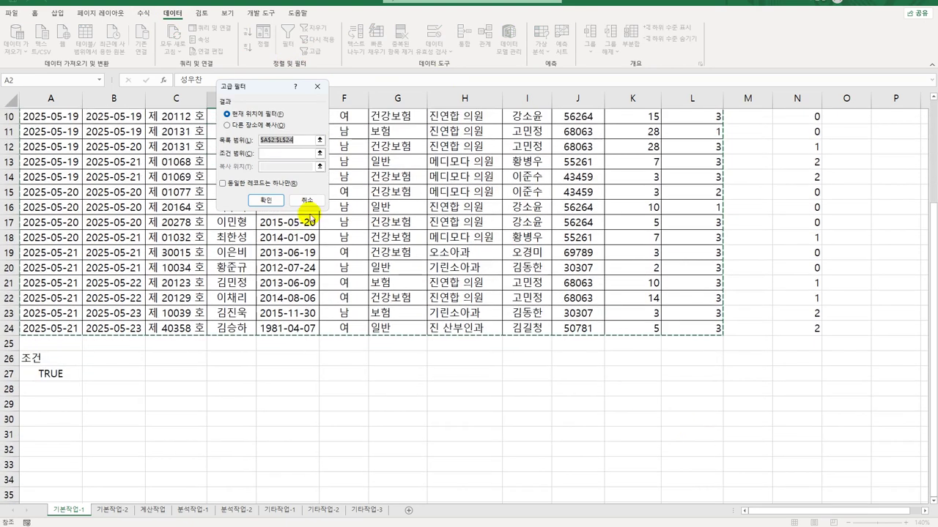
{"action": "left_click", "coordinate": [272, 155]}
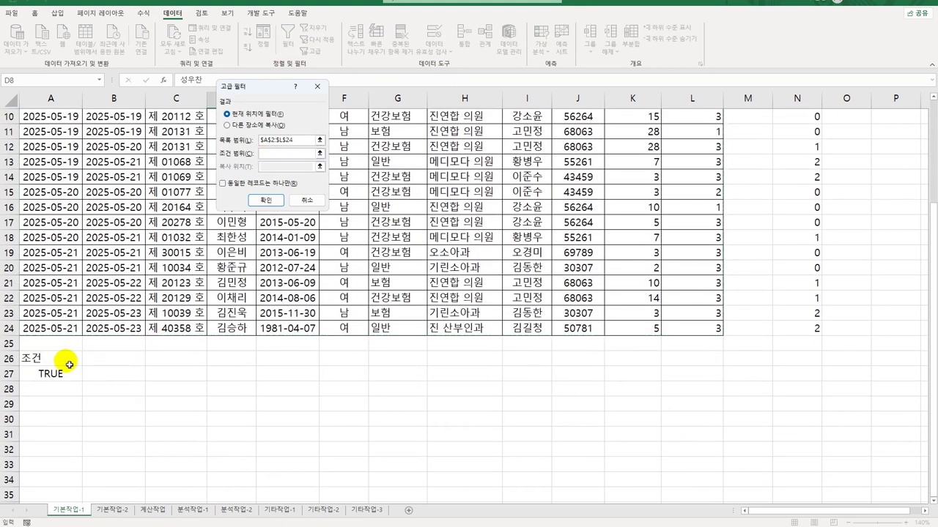
{"action": "left_click_drag", "start_coordinate": [74, 361], "coordinate": [73, 377]}
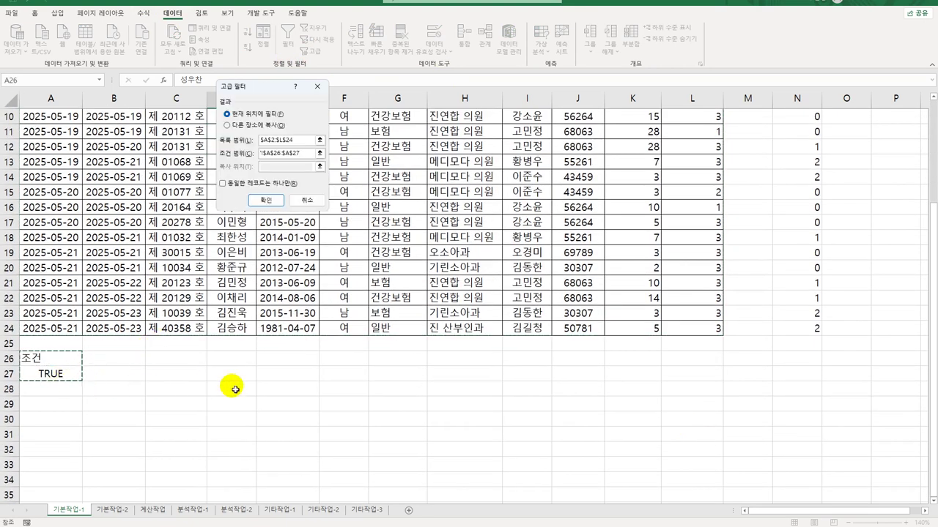
{"action": "left_click", "coordinate": [261, 127]}
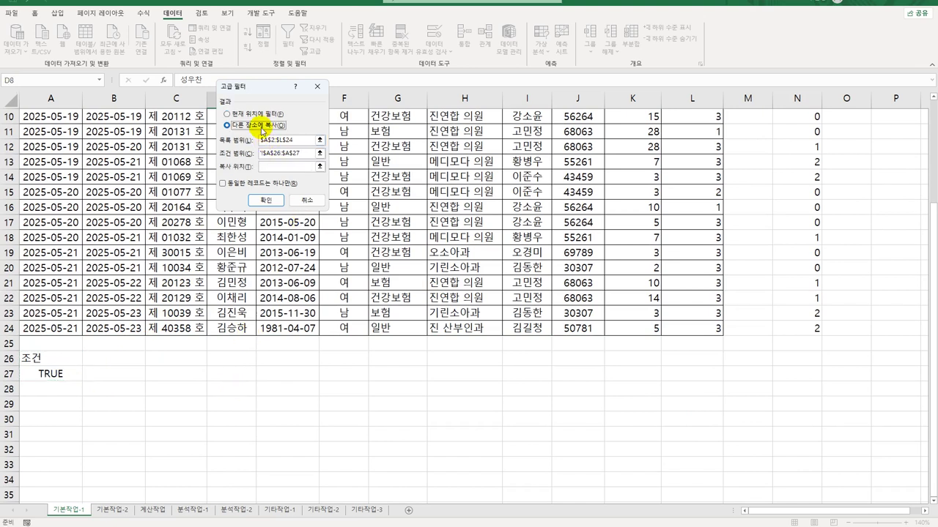
{"action": "left_click", "coordinate": [269, 167]}
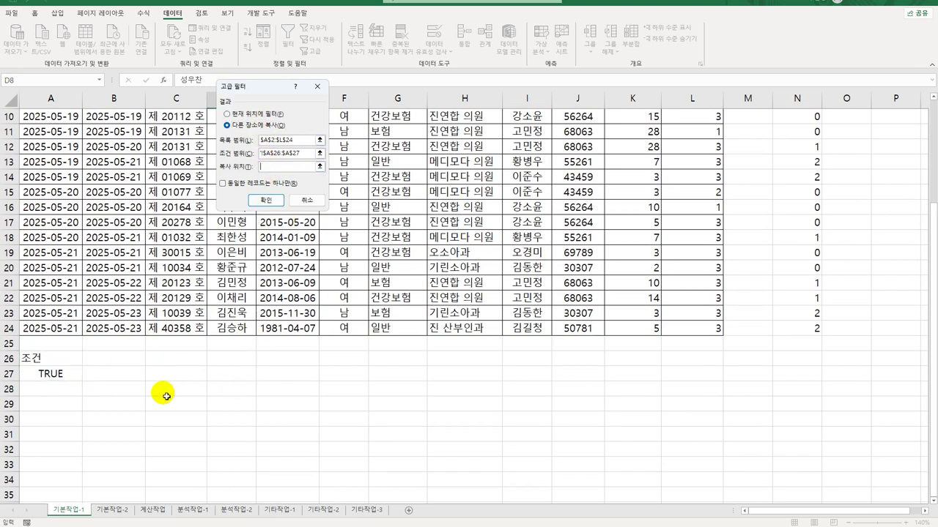
{"action": "left_click", "coordinate": [53, 423]}
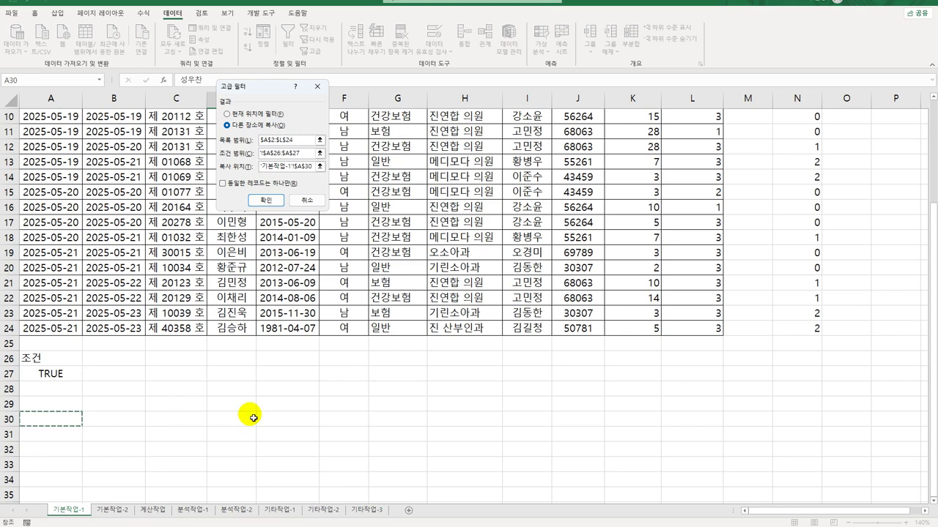
{"action": "left_click", "coordinate": [265, 200]}
{"action": "scroll", "coordinate": [345, 293], "scroll_direction": "down", "scroll_amount": 3}
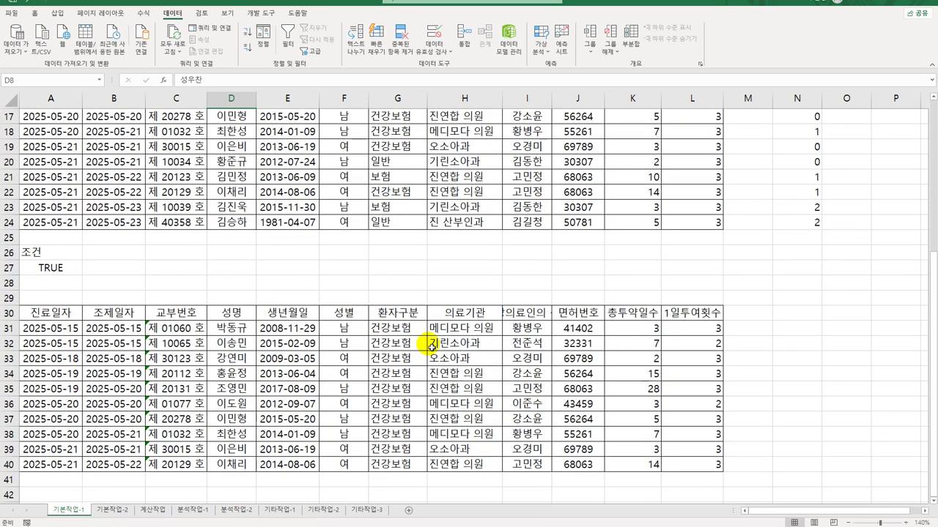
{"action": "left_click_drag", "start_coordinate": [409, 330], "coordinate": [411, 463]}
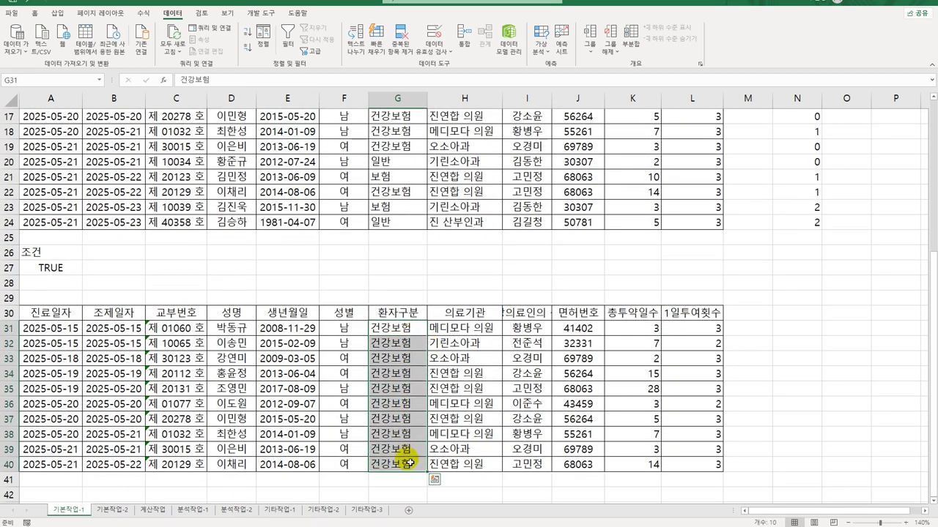
{"action": "left_click_drag", "start_coordinate": [65, 327], "coordinate": [128, 471]}
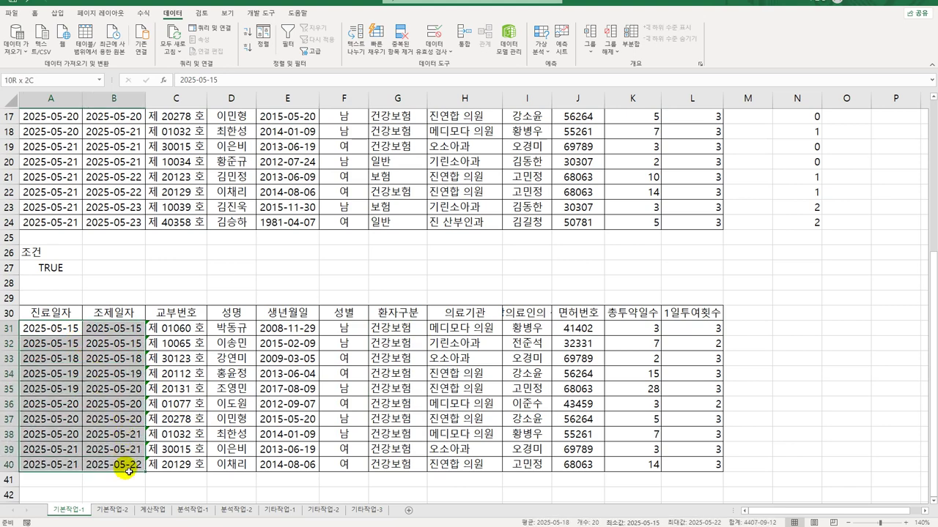
{"action": "left_click_drag", "start_coordinate": [59, 419], "coordinate": [110, 436]}
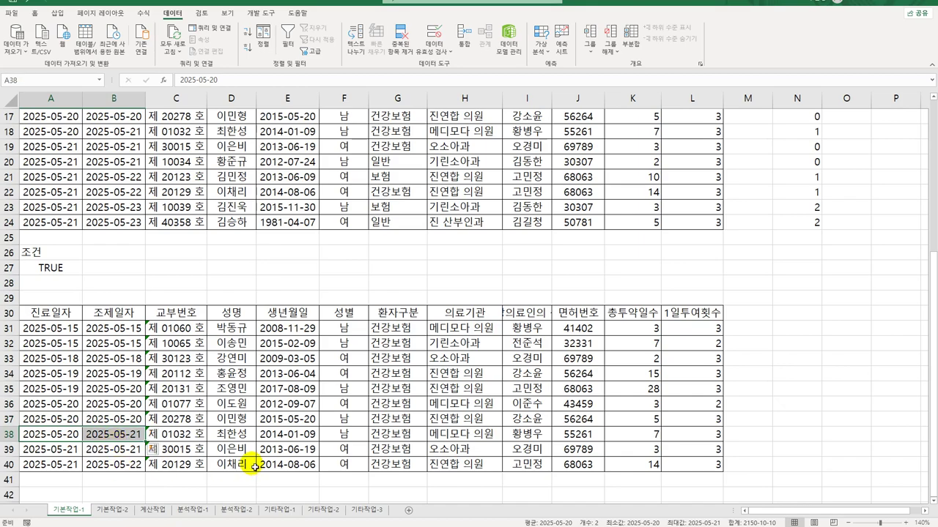
{"action": "scroll", "coordinate": [254, 466], "scroll_direction": "up", "scroll_amount": 5}
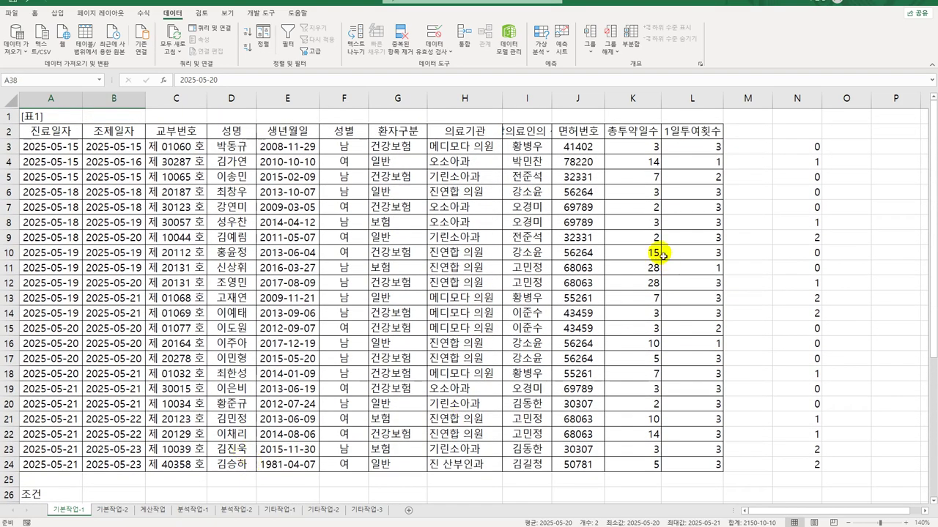
Delete the helper DAYS formulas in N3:N24.
{"action": "left_click_drag", "start_coordinate": [800, 146], "coordinate": [797, 467]}
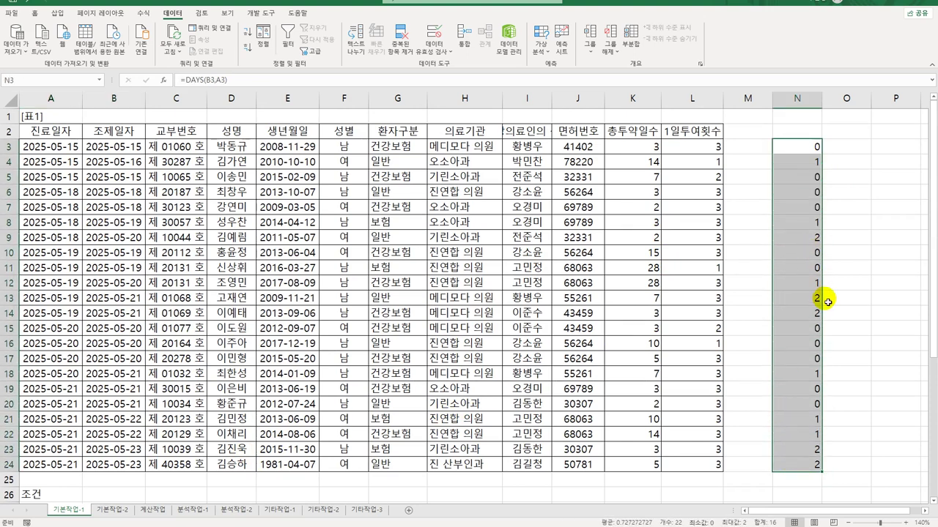
{"action": "key", "text": "Delete"}
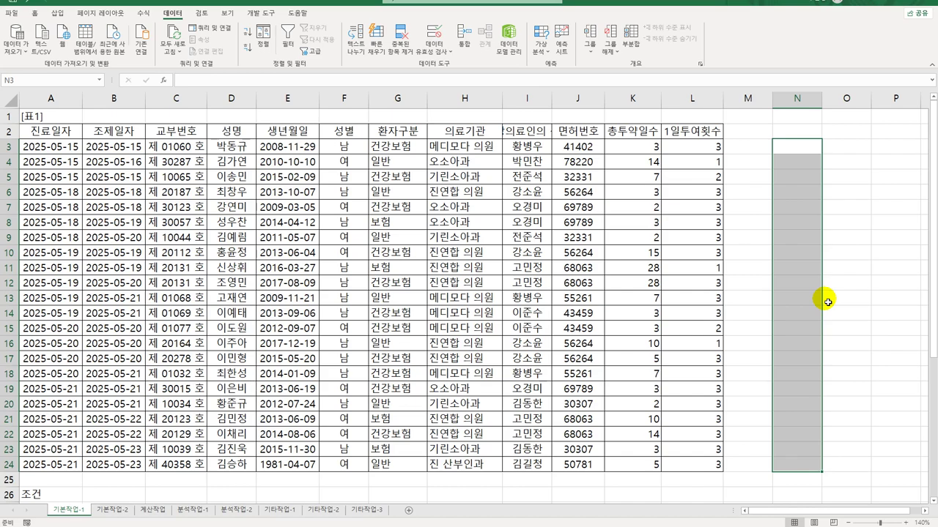
{"action": "scroll", "coordinate": [502, 335], "scroll_direction": "down", "scroll_amount": 3}
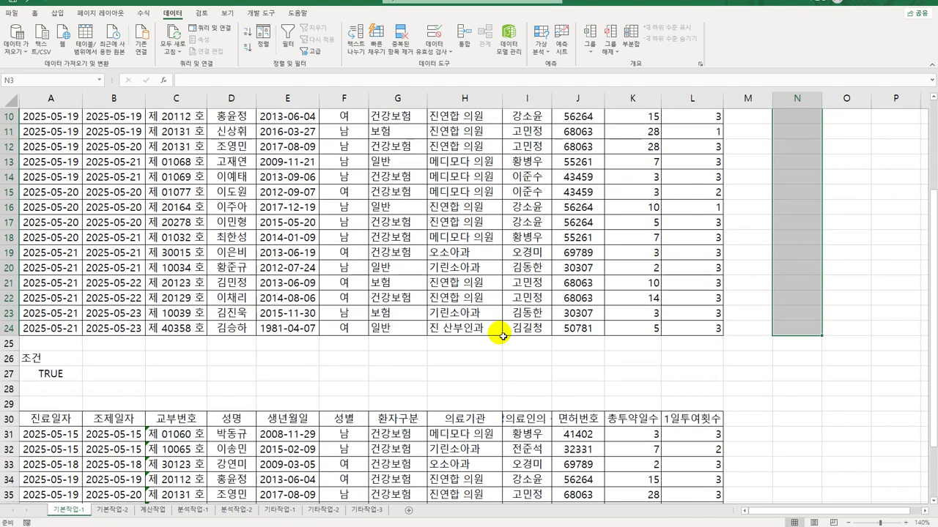
{"action": "scroll", "coordinate": [502, 335], "scroll_direction": "up", "scroll_amount": 3}
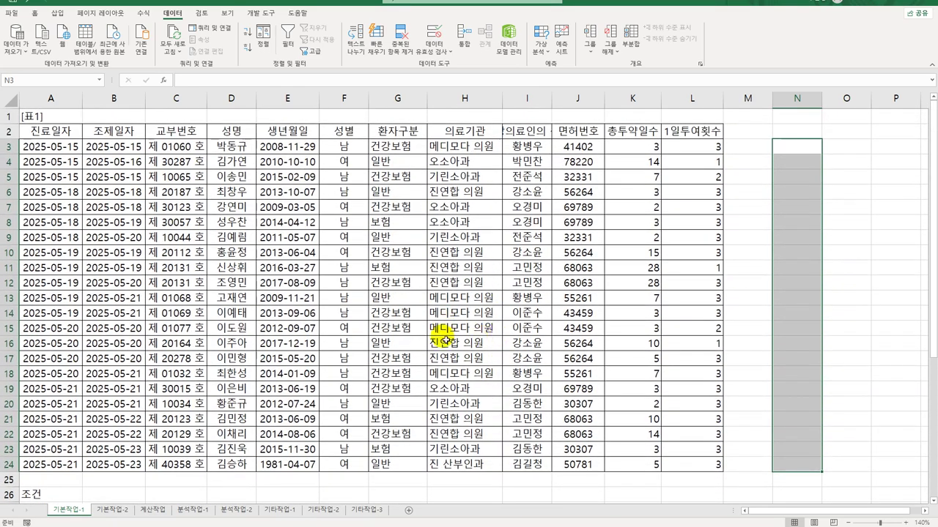
Select A3:L24 and start a new formula-based conditional formatting rule.
{"action": "left_click_drag", "start_coordinate": [53, 146], "coordinate": [714, 463]}
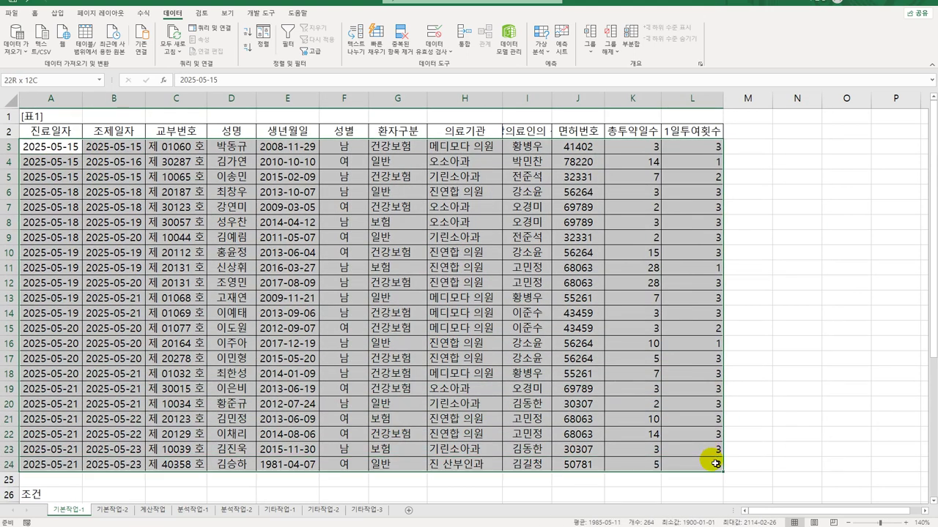
{"action": "left_click_drag", "start_coordinate": [714, 463], "coordinate": [714, 463]}
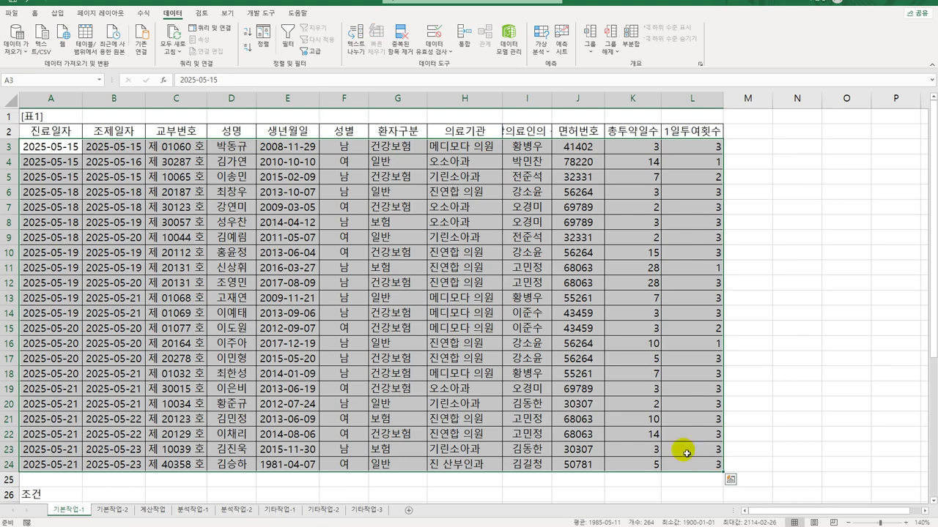
{"action": "left_click", "coordinate": [36, 13]}
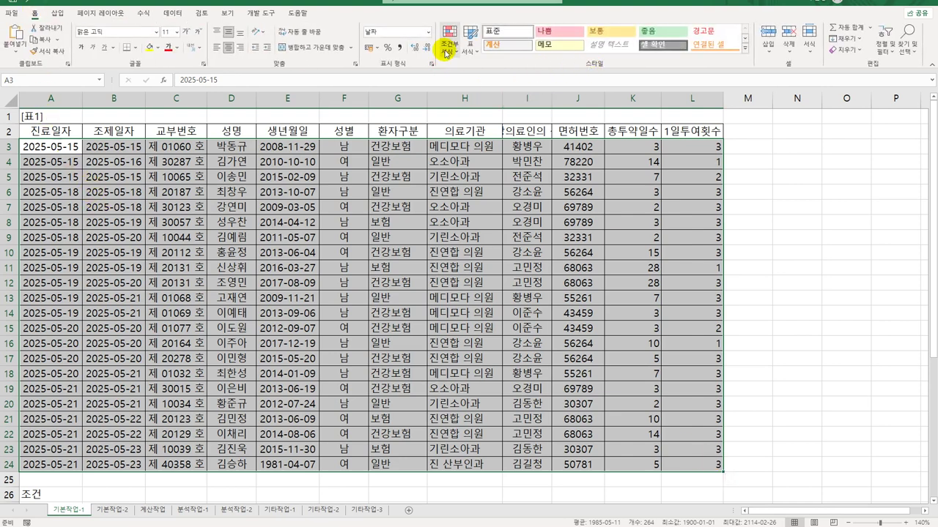
{"action": "left_click", "coordinate": [446, 51]}
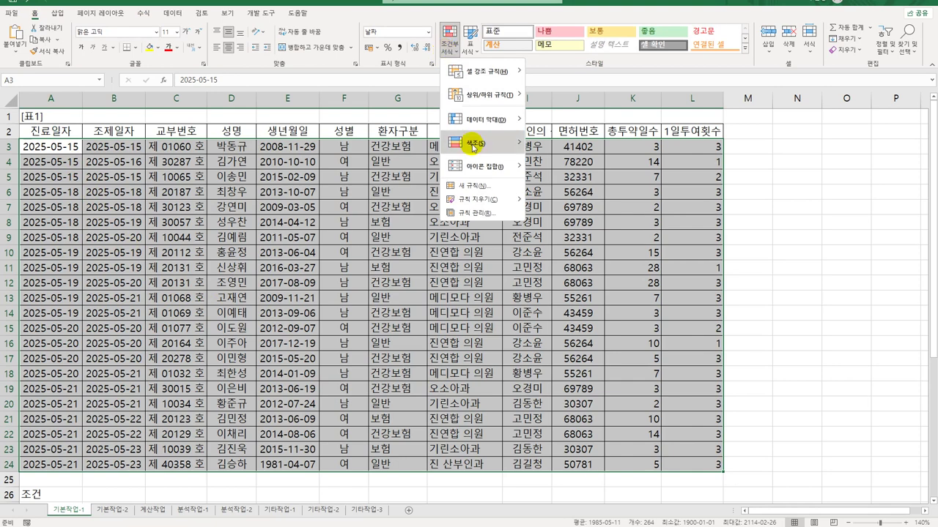
{"action": "left_click", "coordinate": [464, 185]}
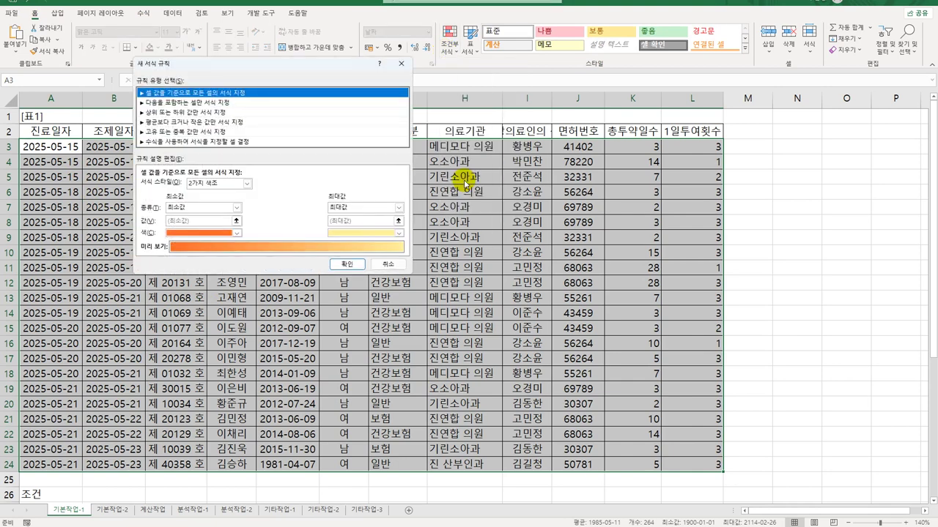
{"action": "left_click", "coordinate": [225, 142]}
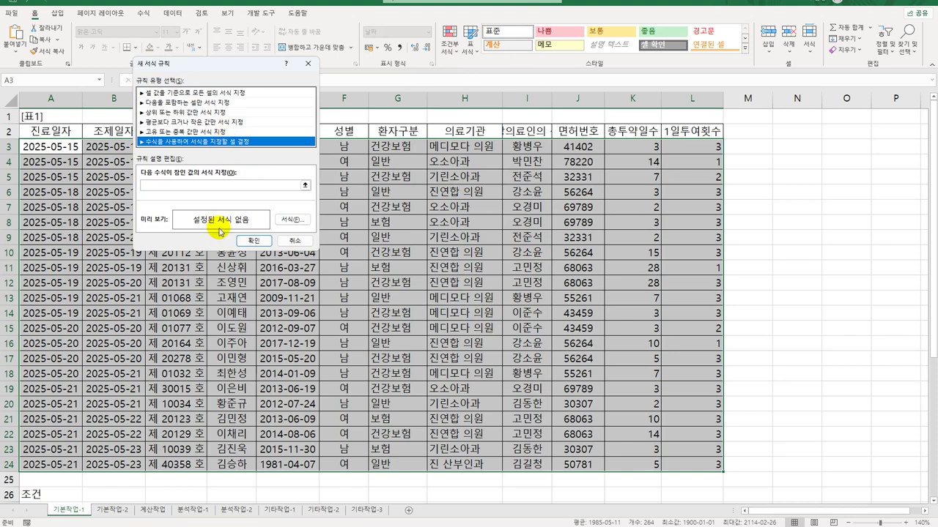
Enter the rule formula =and(mid($C3,3,1)="1",$K3>=3).
{"action": "left_click", "coordinate": [200, 186]}
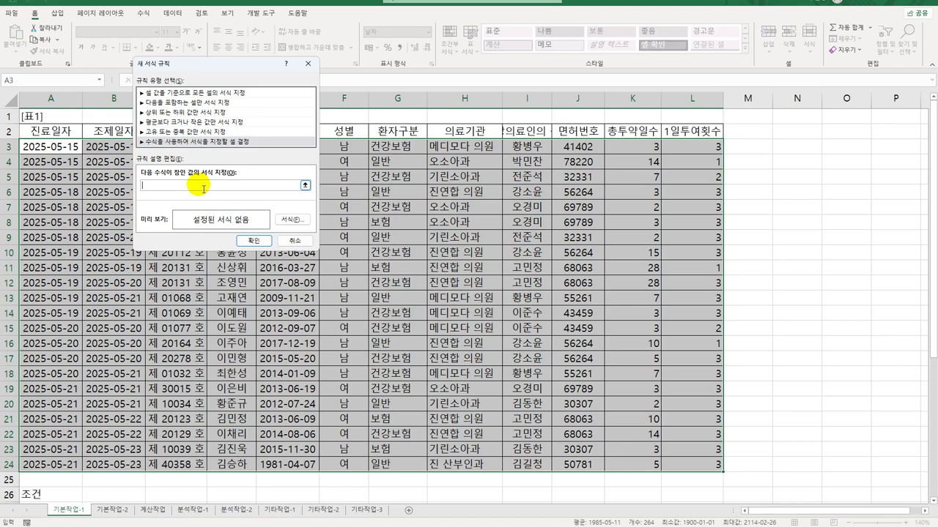
{"action": "type", "text": "=and"}
{"action": "type", "text": "(mid("}
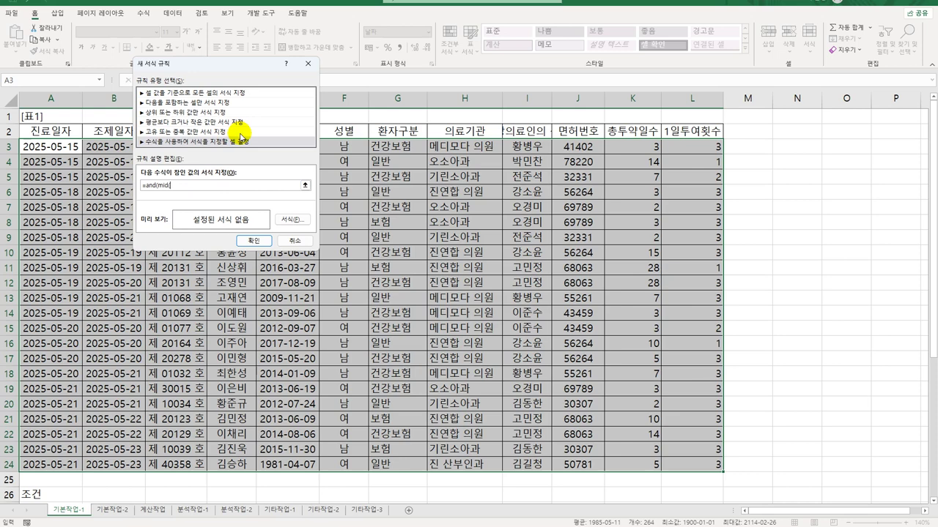
{"action": "left_click_drag", "start_coordinate": [253, 68], "coordinate": [512, 199]}
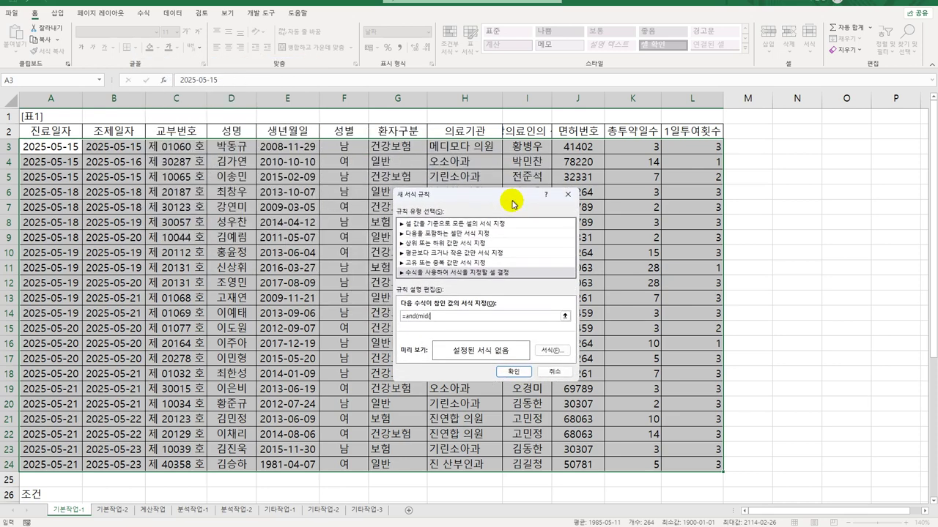
{"action": "left_click", "coordinate": [176, 147]}
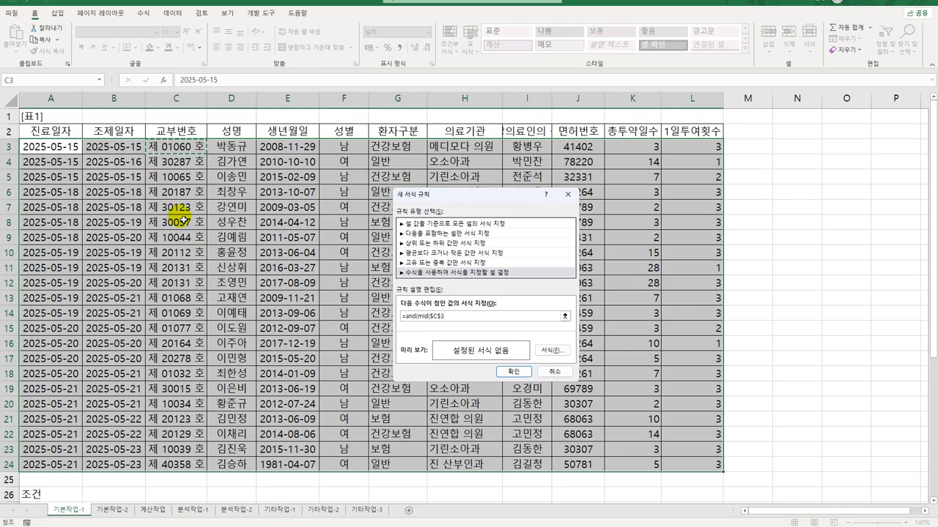
{"action": "key", "text": "F4"}
{"action": "key", "text": "F4"}
{"action": "type", "text": ",3,1)="}
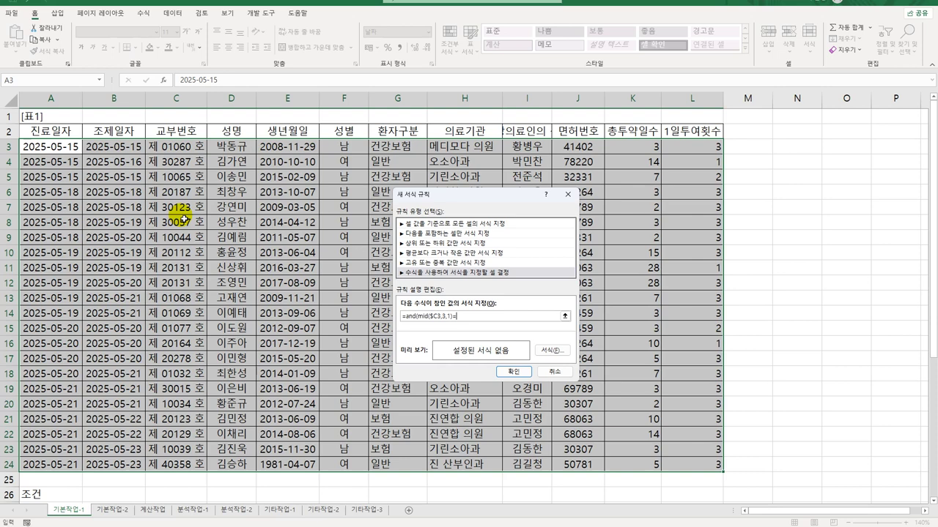
{"action": "type", "text": "\"1\""}
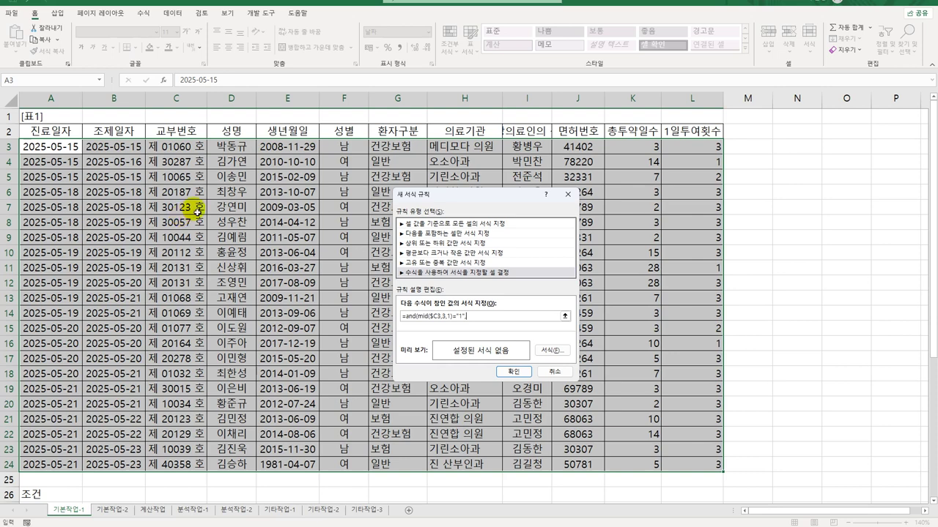
{"action": "type", "text": ","}
{"action": "left_click", "coordinate": [650, 150]}
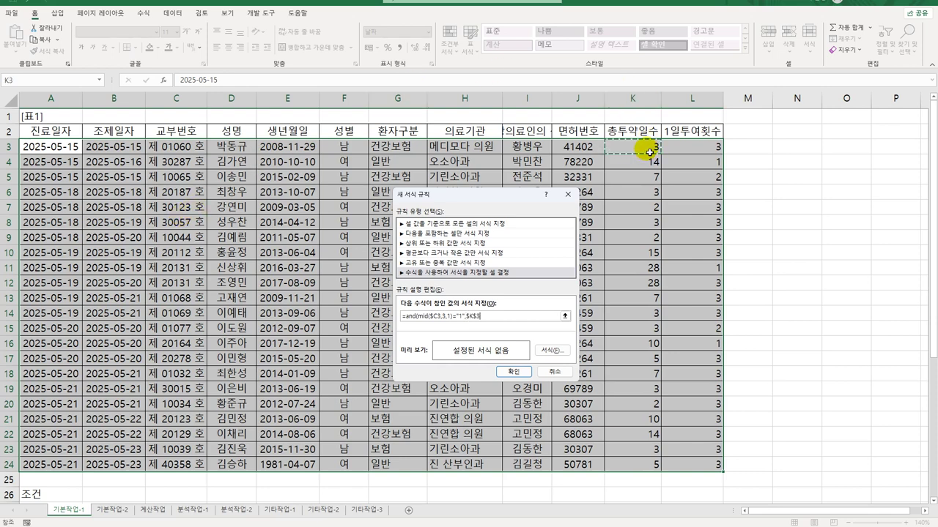
{"action": "key", "text": "F4"}
{"action": "key", "text": "F4"}
{"action": "type", "text": ">=3)"}
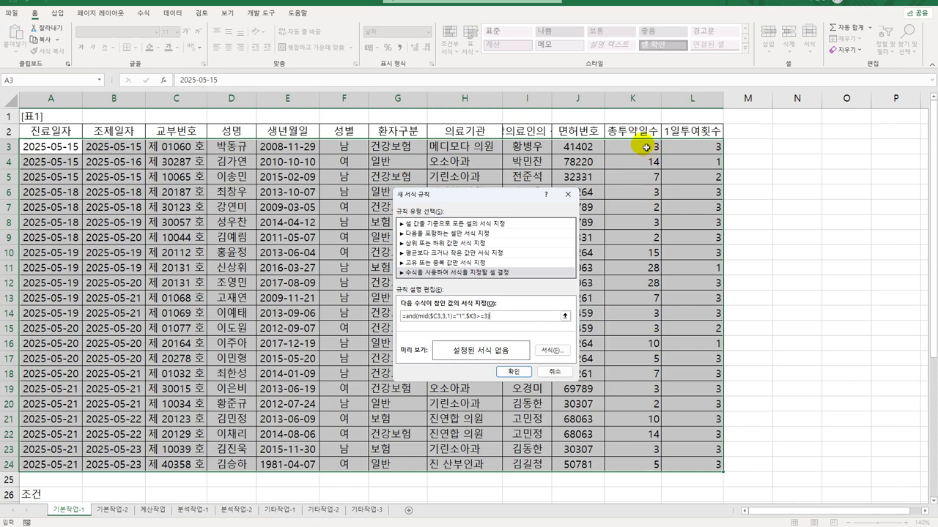
Give the rule a bold, blue font and apply it.
{"action": "left_click", "coordinate": [552, 351]}
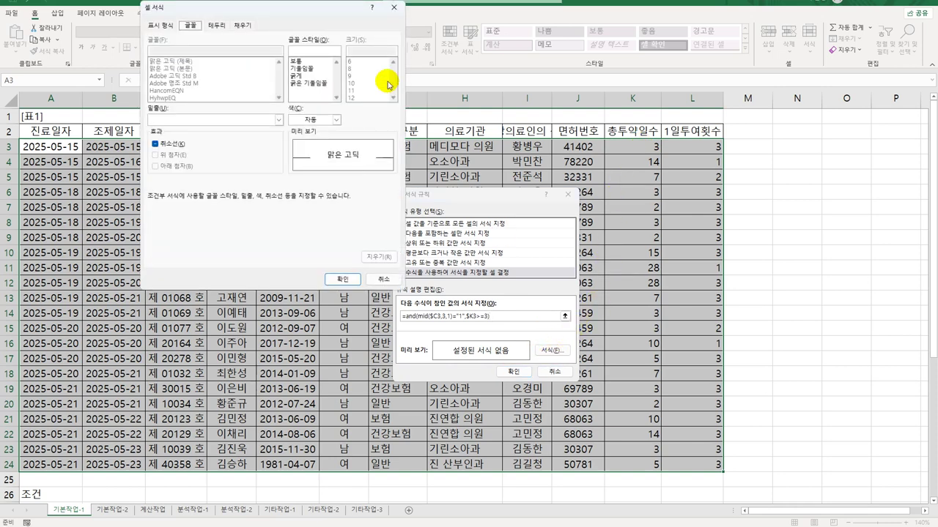
{"action": "left_click_drag", "start_coordinate": [316, 13], "coordinate": [753, 158]}
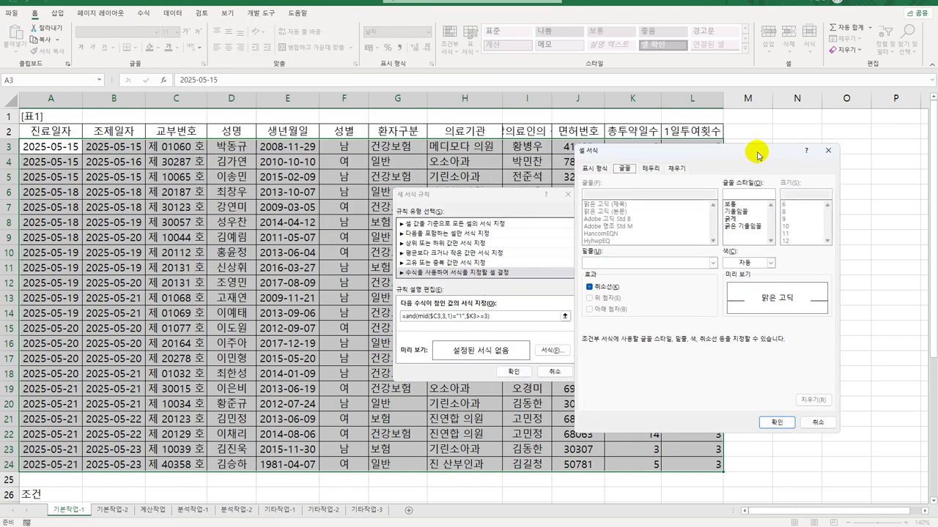
{"action": "left_click", "coordinate": [729, 219]}
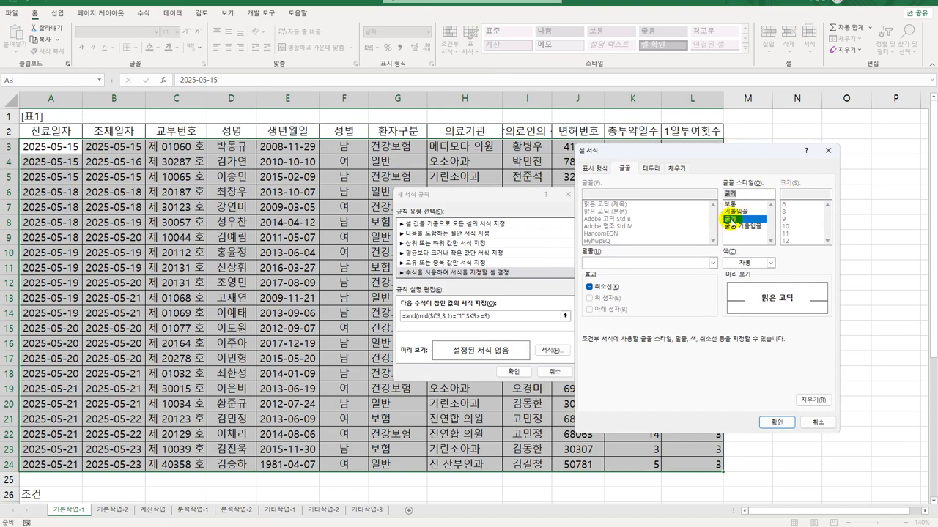
{"action": "left_click", "coordinate": [770, 262]}
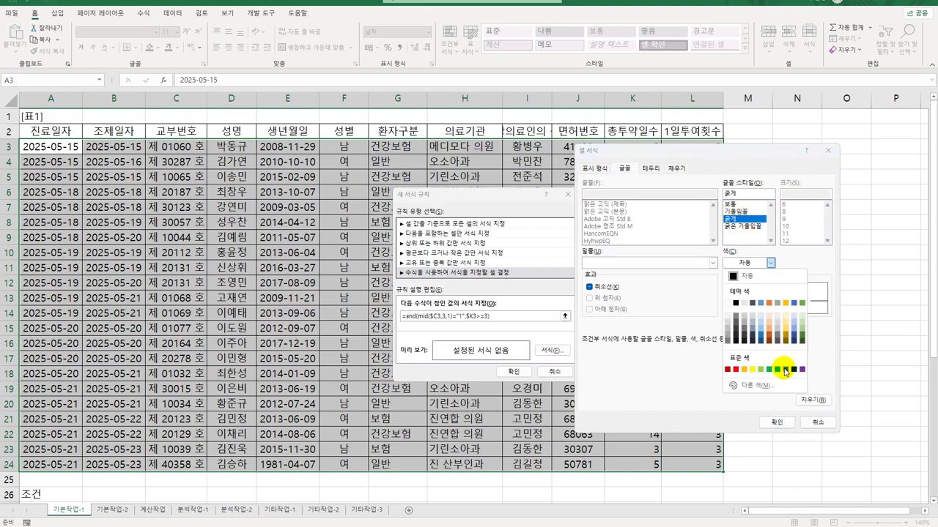
{"action": "left_click", "coordinate": [784, 370]}
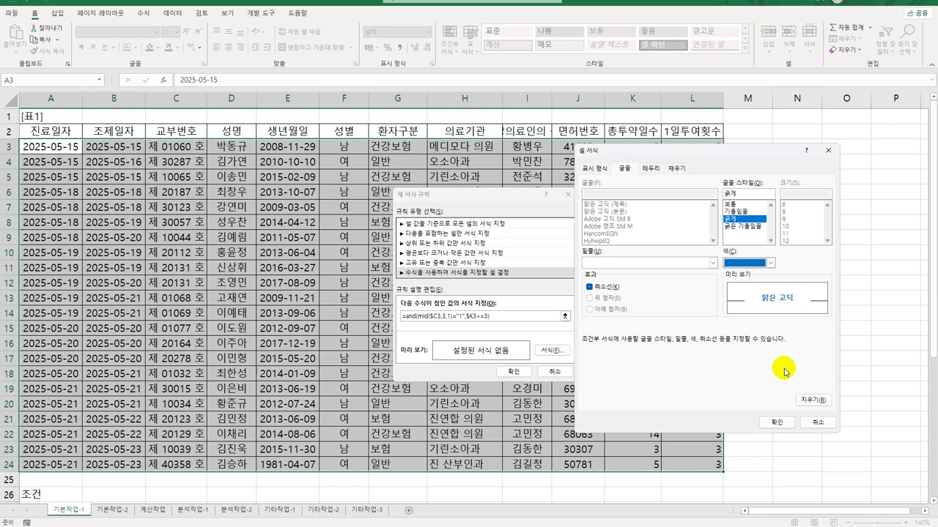
{"action": "left_click", "coordinate": [777, 422]}
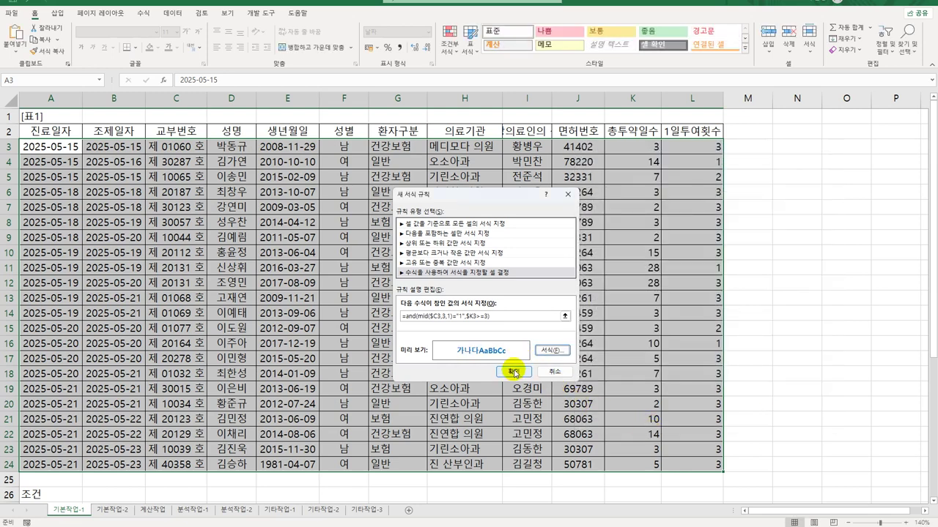
{"action": "left_click", "coordinate": [513, 372]}
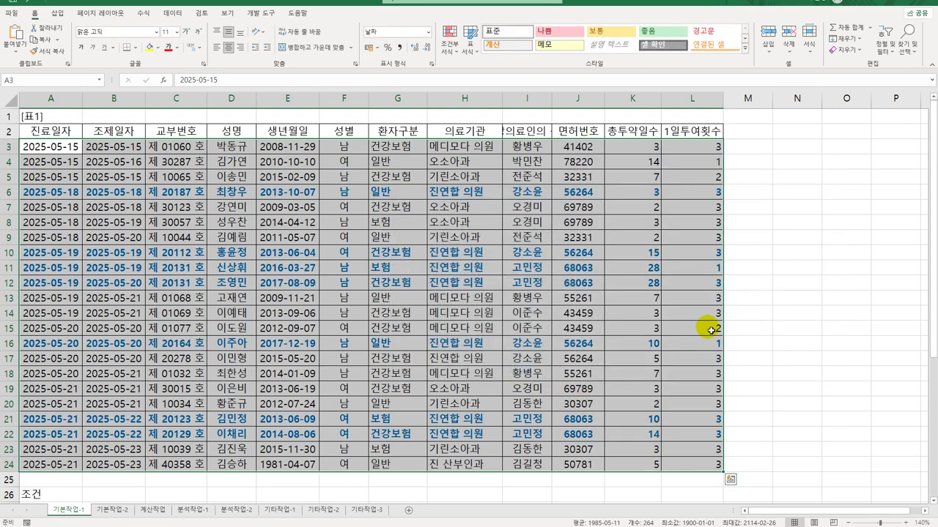
{"action": "left_click", "coordinate": [192, 194]}
{"action": "left_click", "coordinate": [178, 269]}
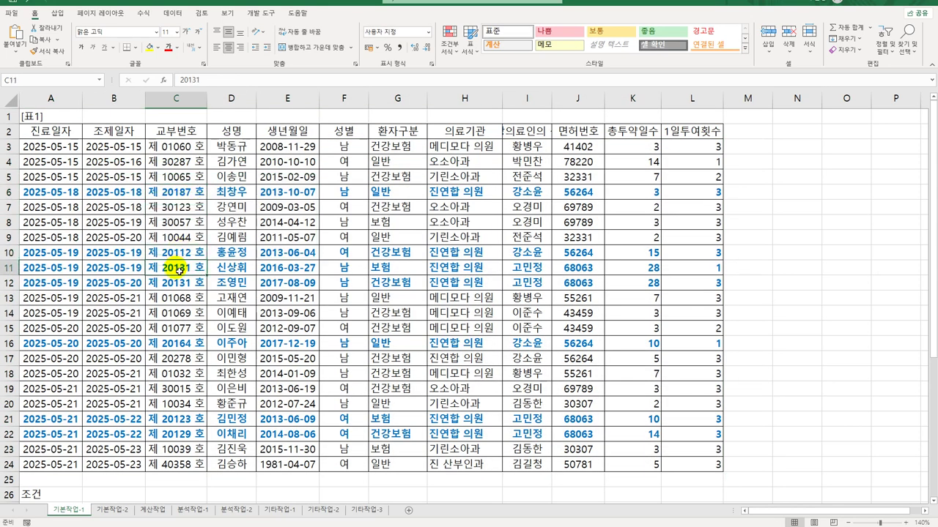
{"action": "left_click", "coordinate": [181, 281]}
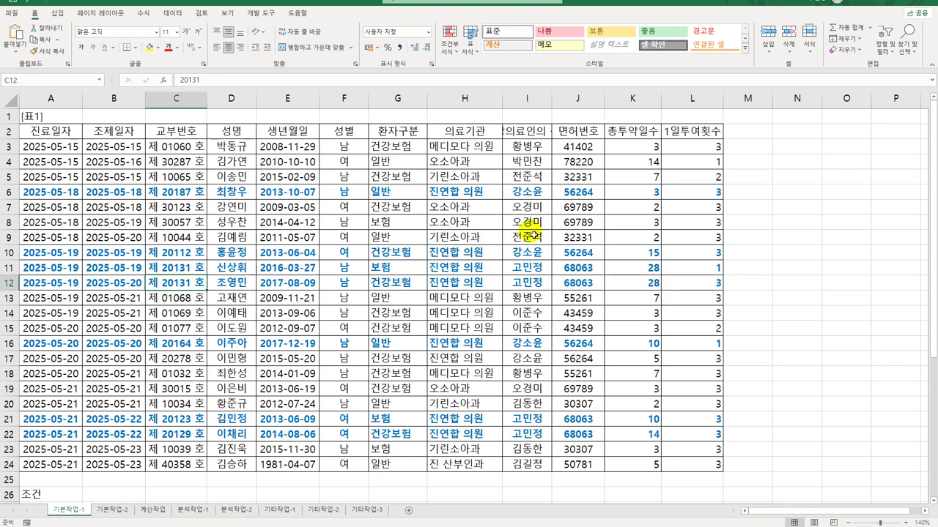
{"action": "left_click", "coordinate": [163, 147]}
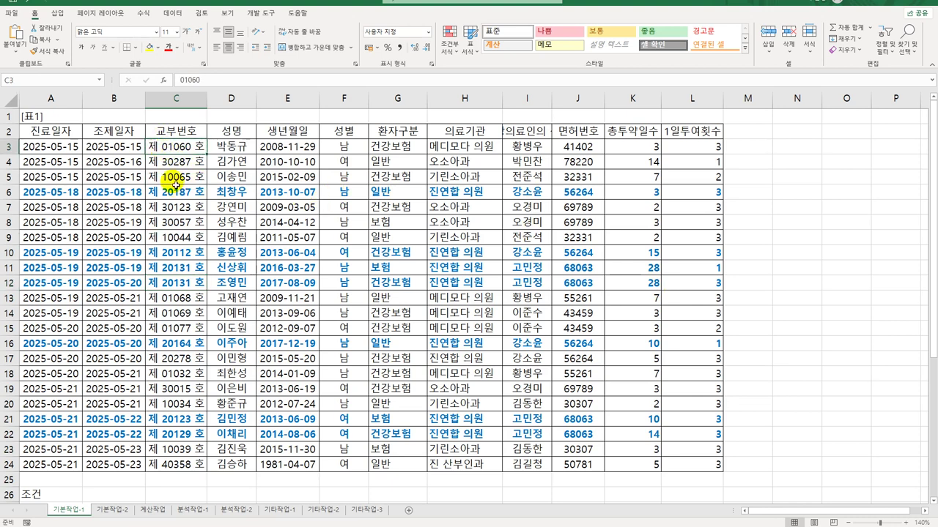
{"action": "double_click", "coordinate": [157, 147]}
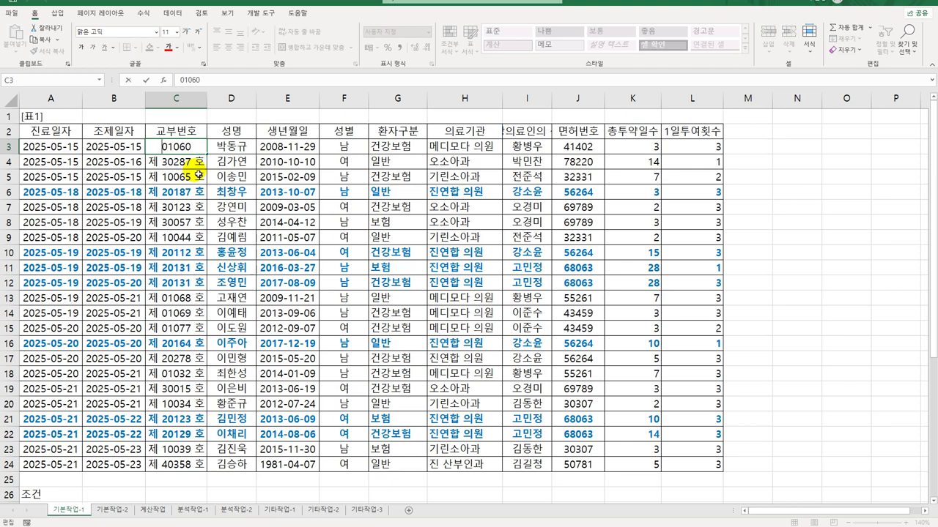
{"action": "key", "text": "Escape"}
{"action": "double_click", "coordinate": [158, 148]}
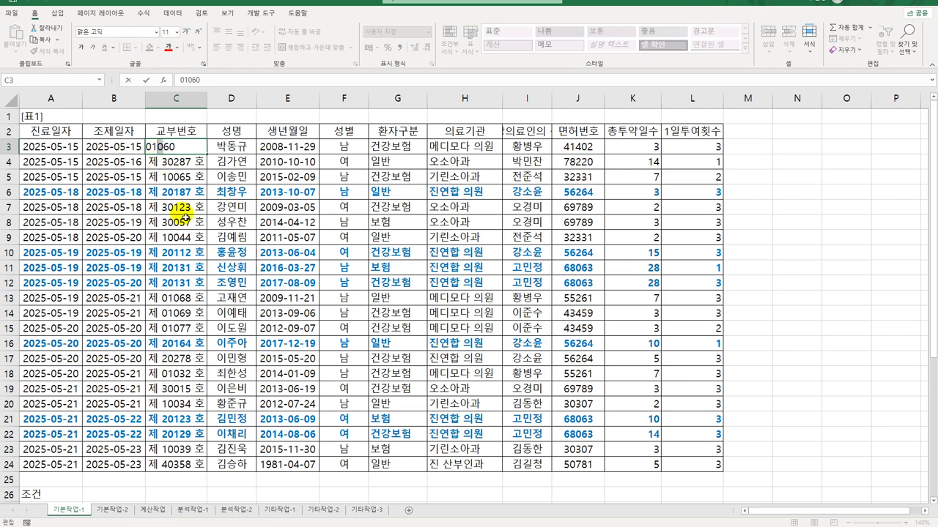
{"action": "key", "text": "Escape"}
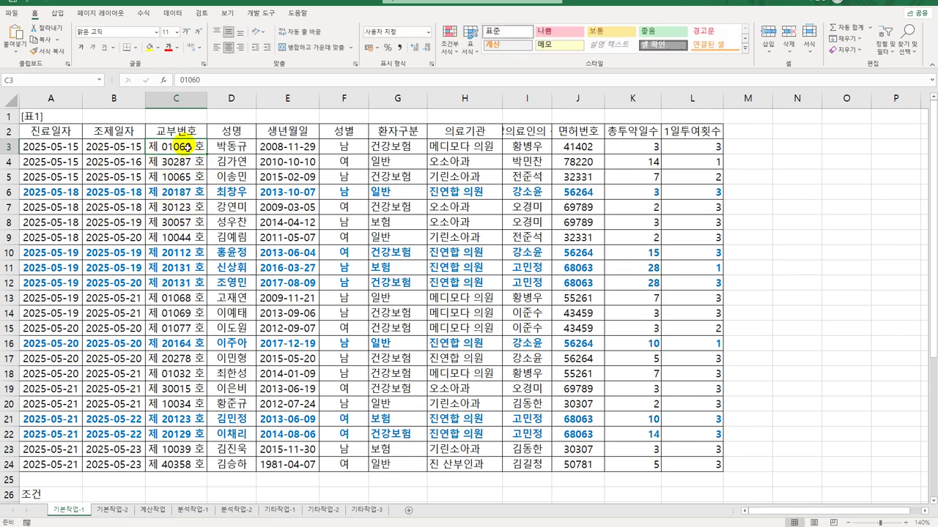
{"action": "left_click_drag", "start_coordinate": [183, 146], "coordinate": [176, 466]}
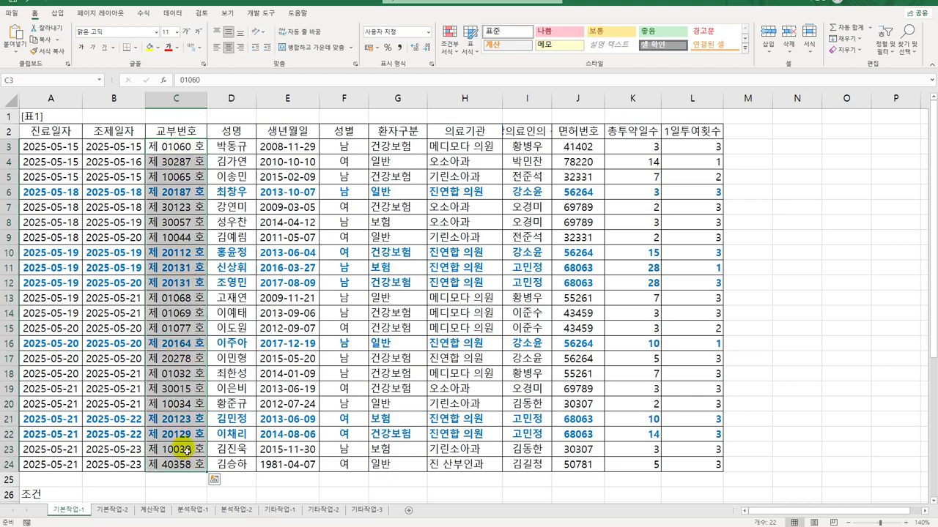
{"action": "right_click", "coordinate": [171, 147]}
{"action": "left_click", "coordinate": [244, 350]}
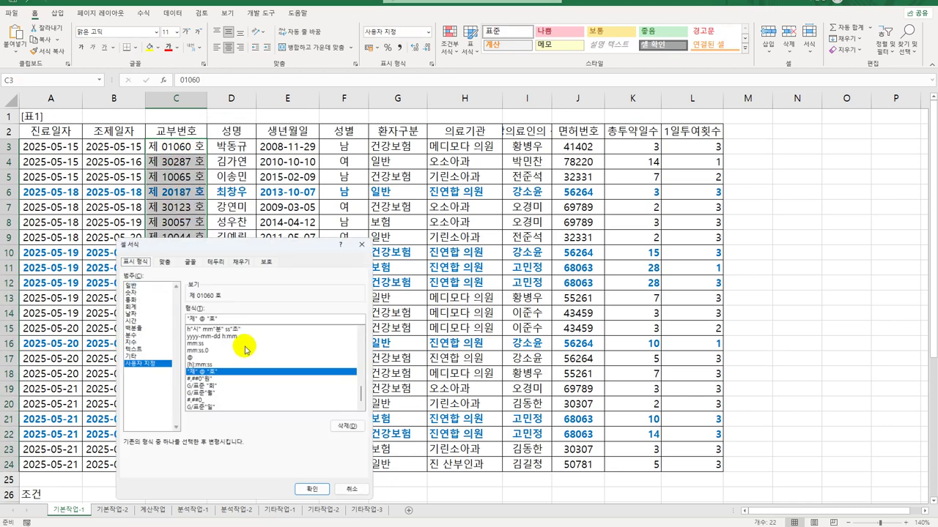
{"action": "left_click_drag", "start_coordinate": [230, 244], "coordinate": [384, 146]}
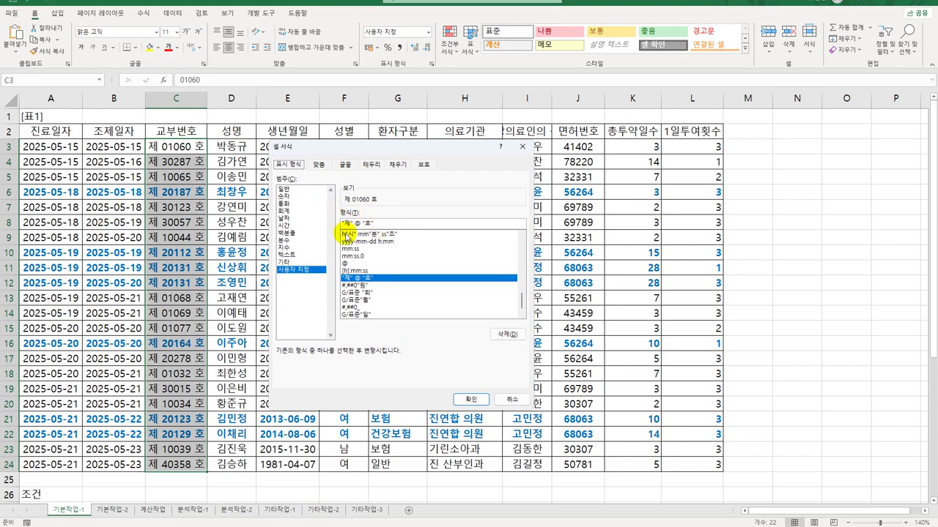
{"action": "left_click", "coordinate": [473, 400]}
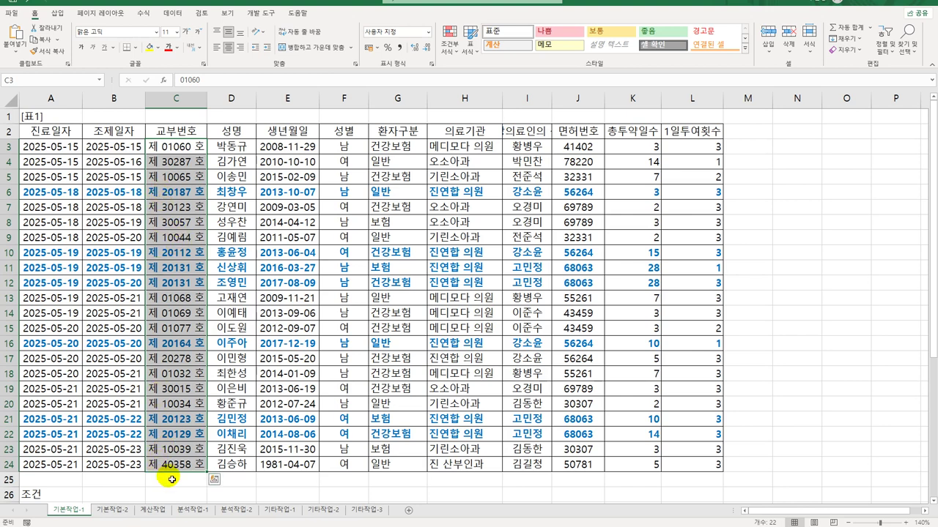
{"action": "right_click", "coordinate": [169, 151]}
{"action": "left_click", "coordinate": [251, 384]}
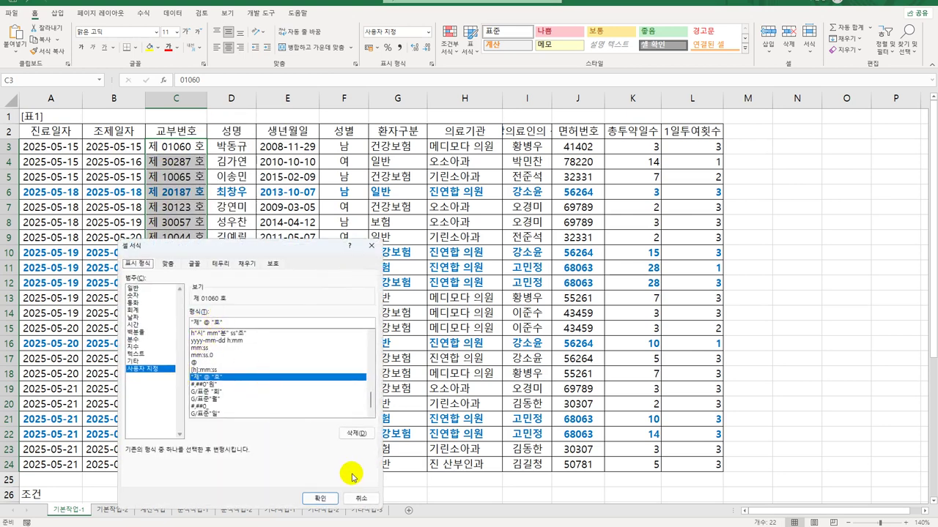
{"action": "left_click", "coordinate": [361, 499]}
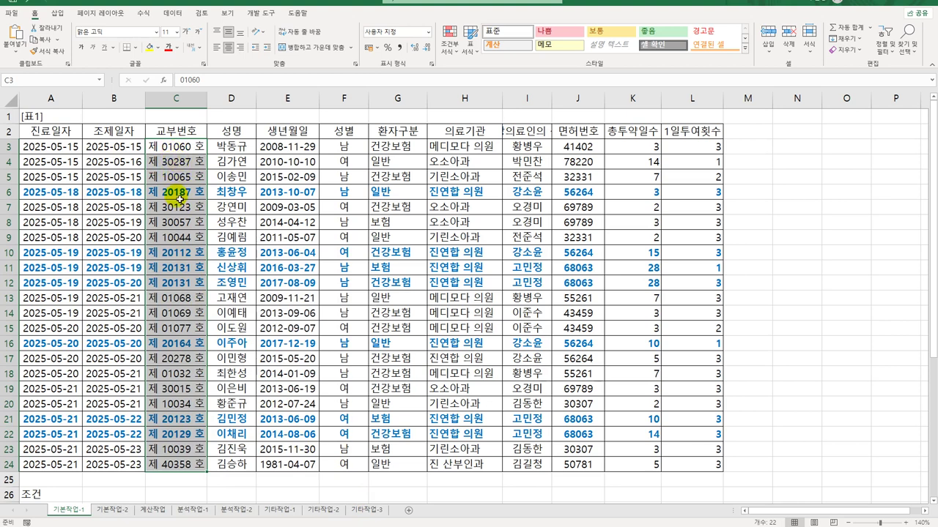
{"action": "left_click", "coordinate": [185, 466]}
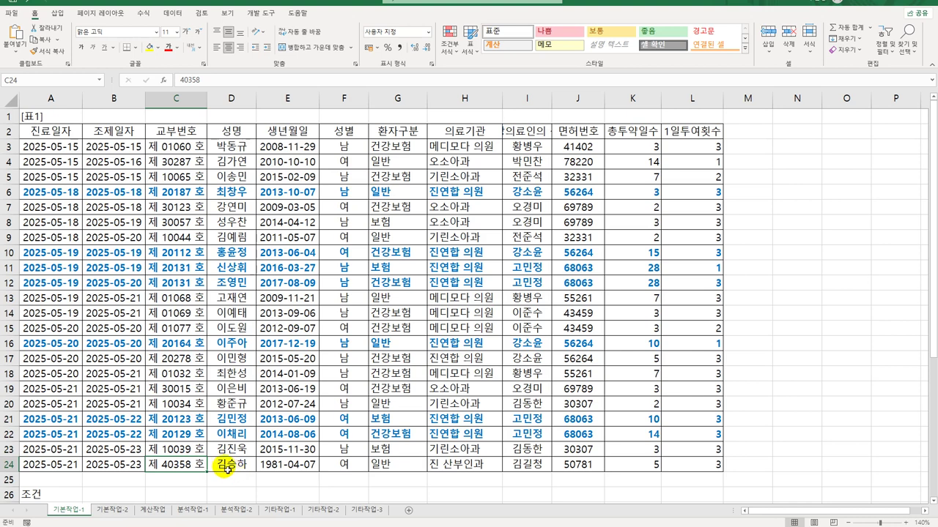
On sheet 기본작업-2, centre the printed page both horizontally and vertically.
{"action": "left_click", "coordinate": [124, 515]}
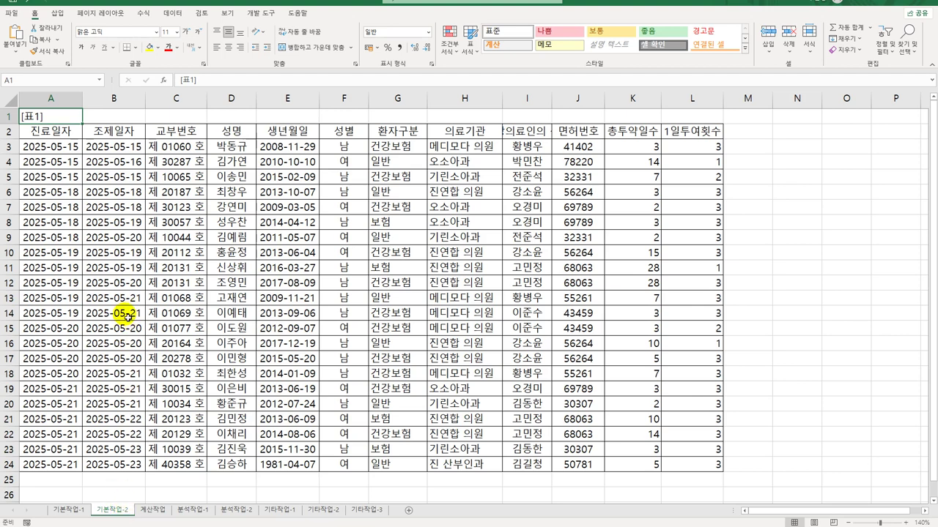
{"action": "left_click", "coordinate": [103, 13]}
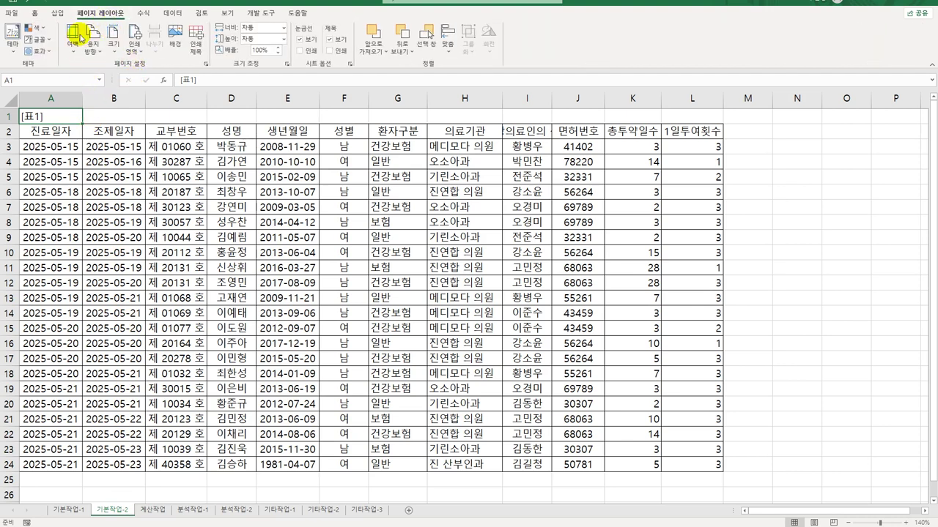
{"action": "left_click", "coordinate": [207, 67]}
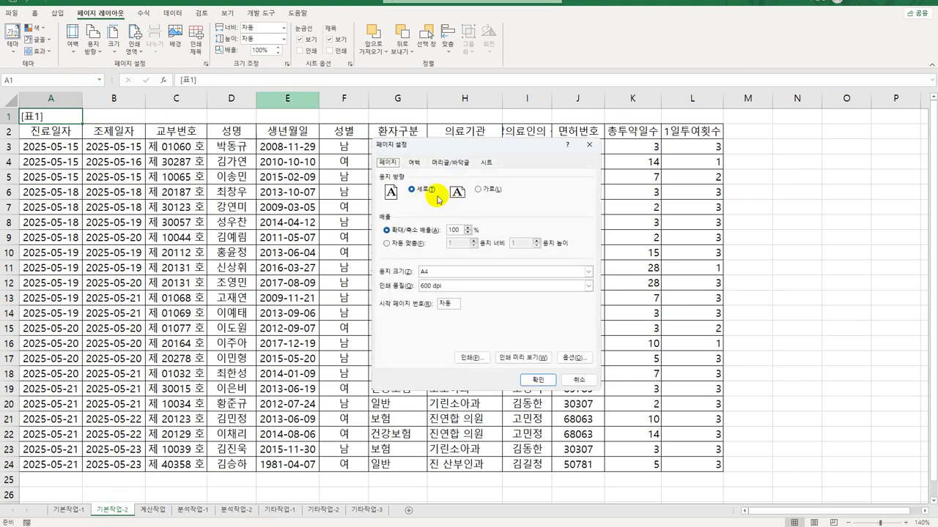
{"action": "left_click", "coordinate": [413, 165]}
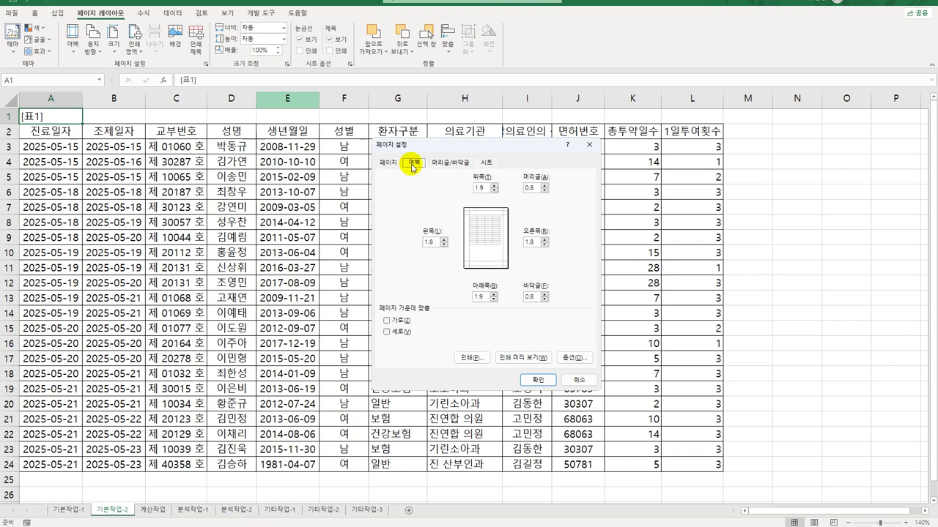
{"action": "left_click", "coordinate": [387, 321]}
{"action": "left_click", "coordinate": [402, 333]}
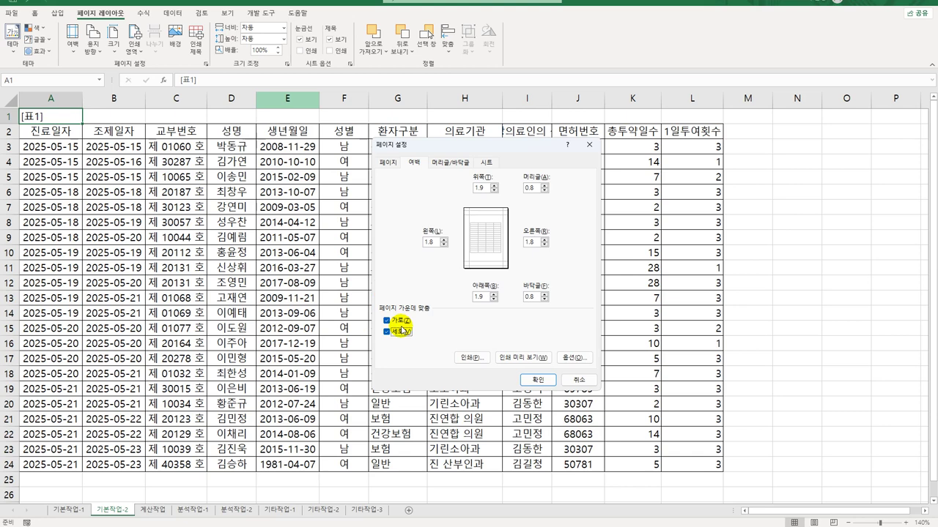
{"action": "left_click", "coordinate": [451, 164]}
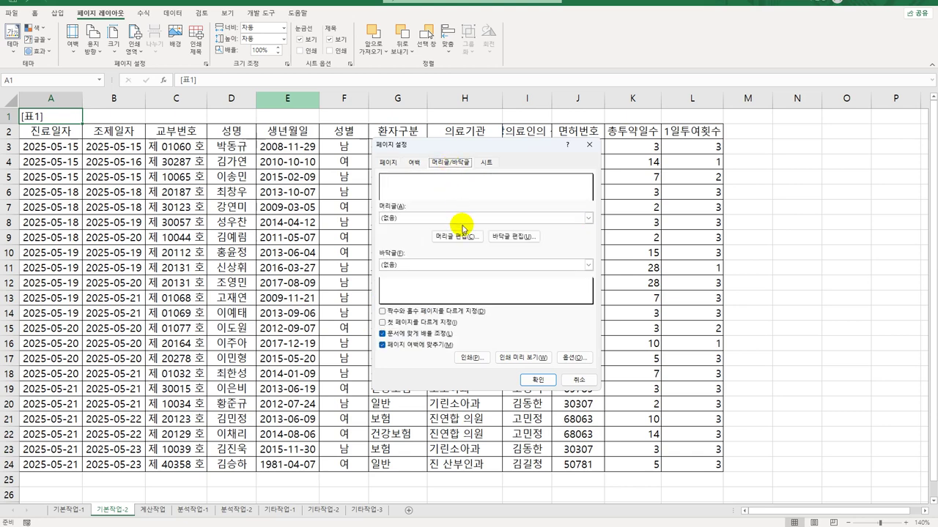
Set the centre footer to 총 [pages] 페이지 중 [page]페이지, previewing 총 1 페이지 중 1페이지.
{"action": "left_click", "coordinate": [491, 237]}
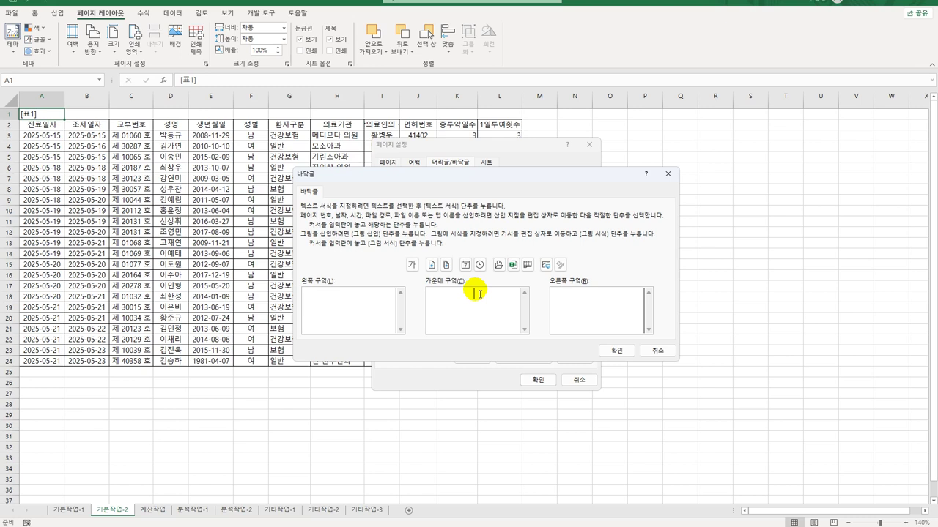
{"action": "type", "text": "총"}
{"action": "left_click", "coordinate": [446, 265]}
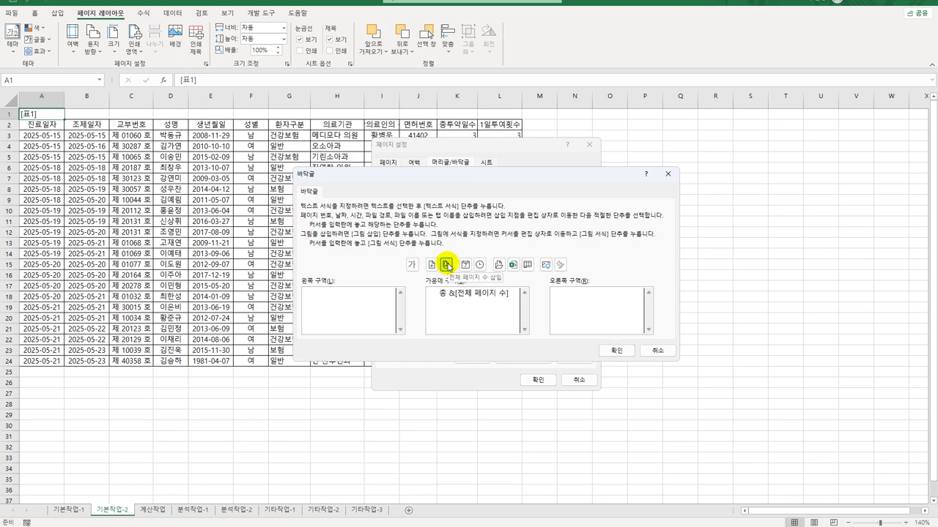
{"action": "type", "text": "페이지"}
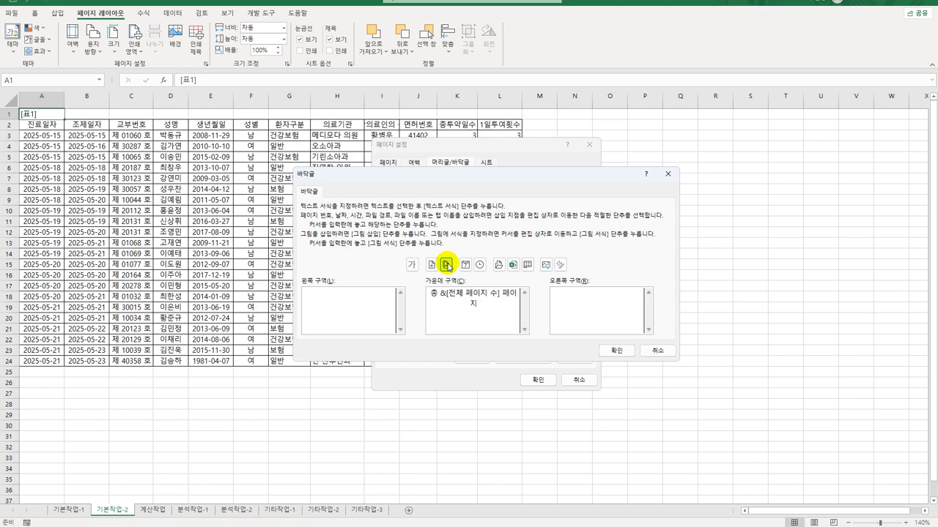
{"action": "type", "text": " 주"}
{"action": "left_click", "coordinate": [432, 266]}
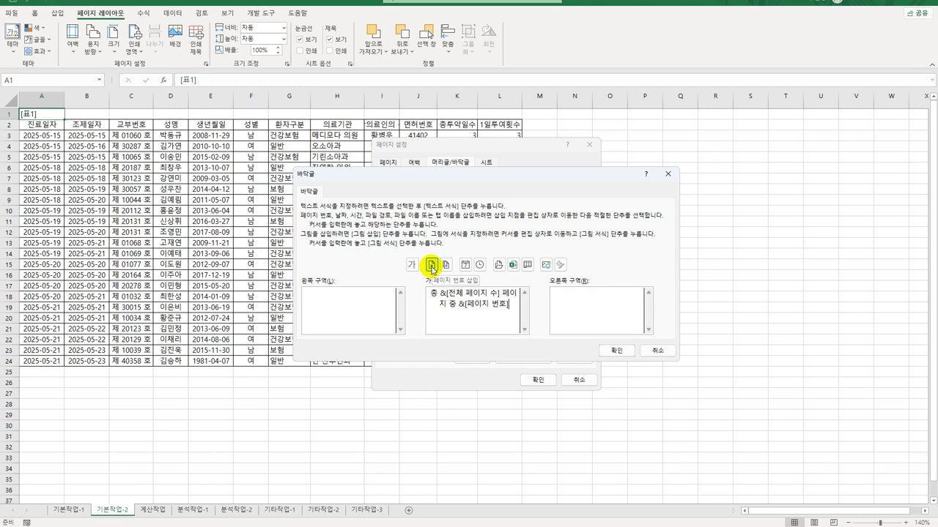
{"action": "type", "text": "페이지"}
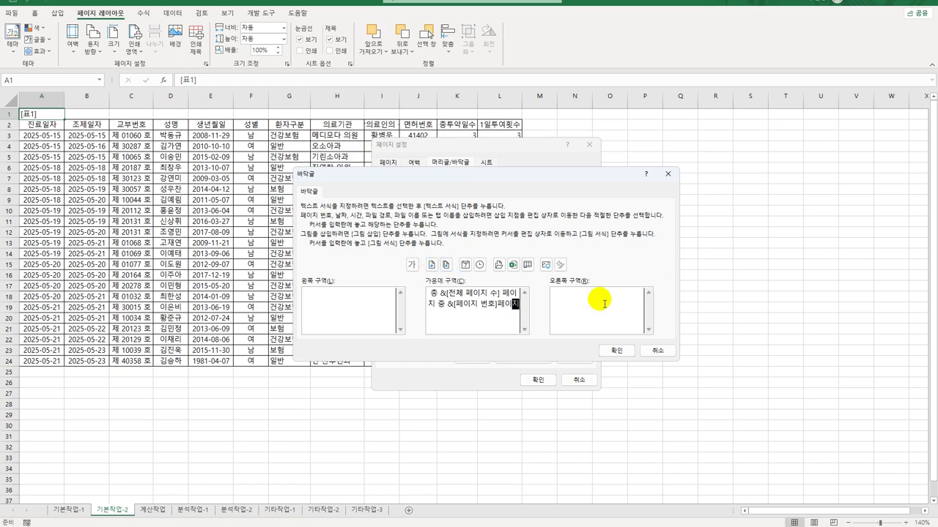
{"action": "left_click", "coordinate": [617, 351]}
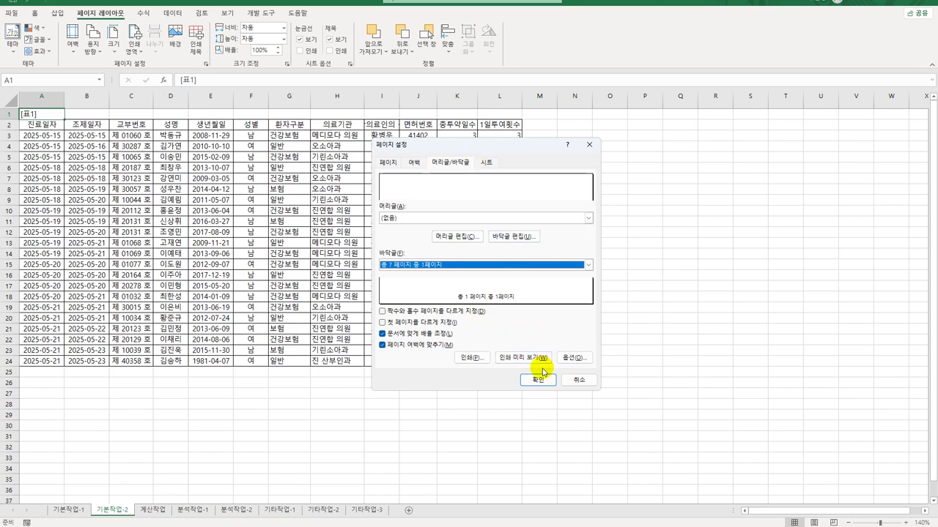
Set the print area to $A$2:$L$24, repeat column $D:$D on every page, and preview the printout.
{"action": "left_click", "coordinate": [487, 161]}
{"action": "left_click", "coordinate": [485, 179]}
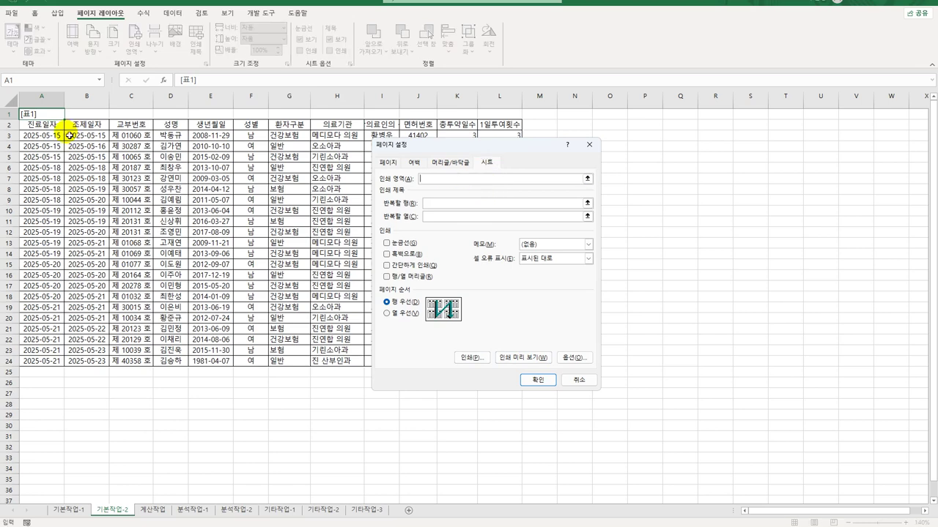
{"action": "left_click_drag", "start_coordinate": [42, 126], "coordinate": [711, 463]}
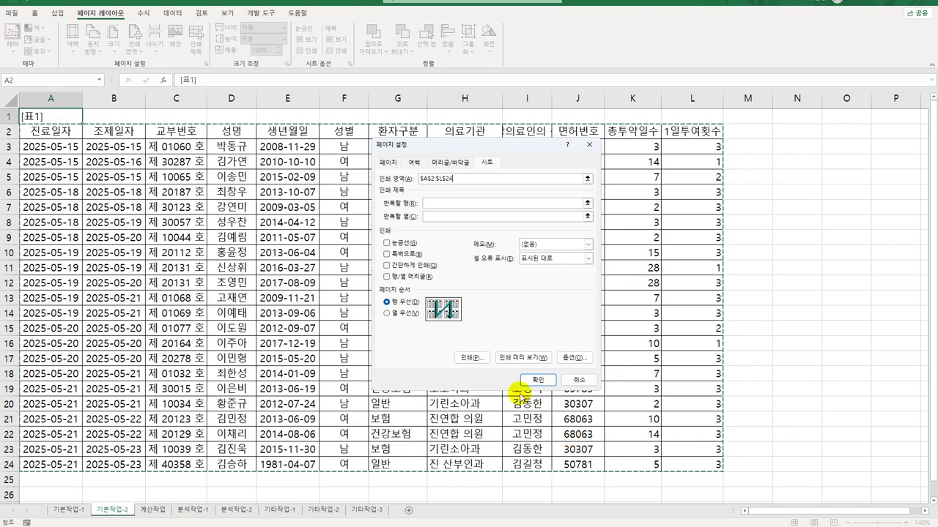
{"action": "left_click", "coordinate": [428, 217]}
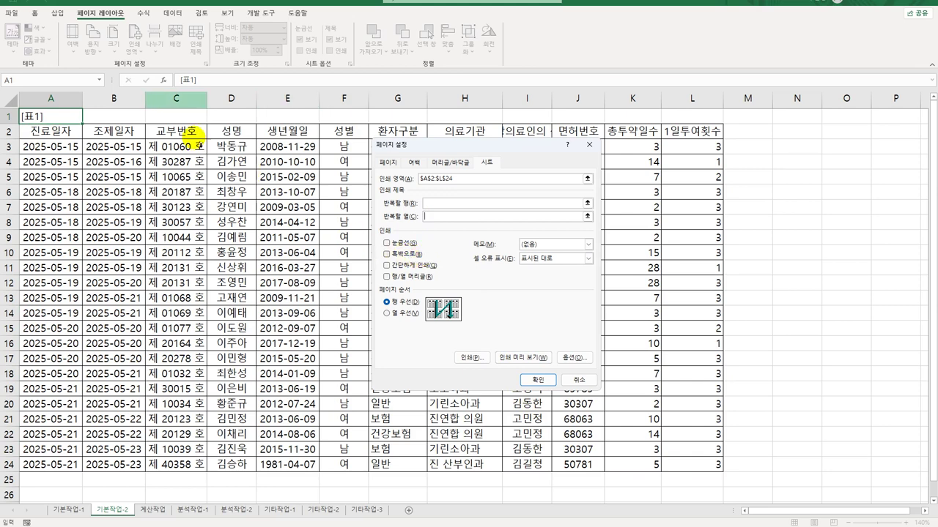
{"action": "left_click", "coordinate": [233, 103]}
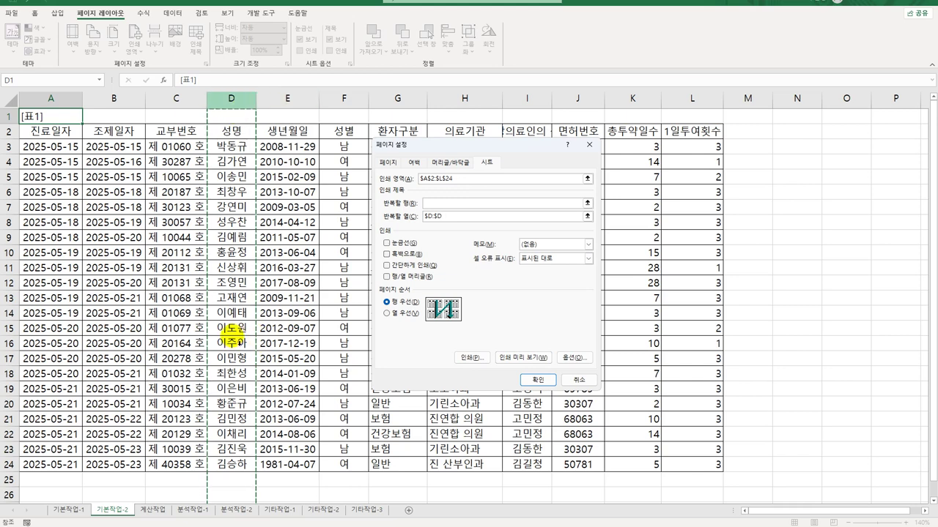
{"action": "left_click", "coordinate": [526, 358]}
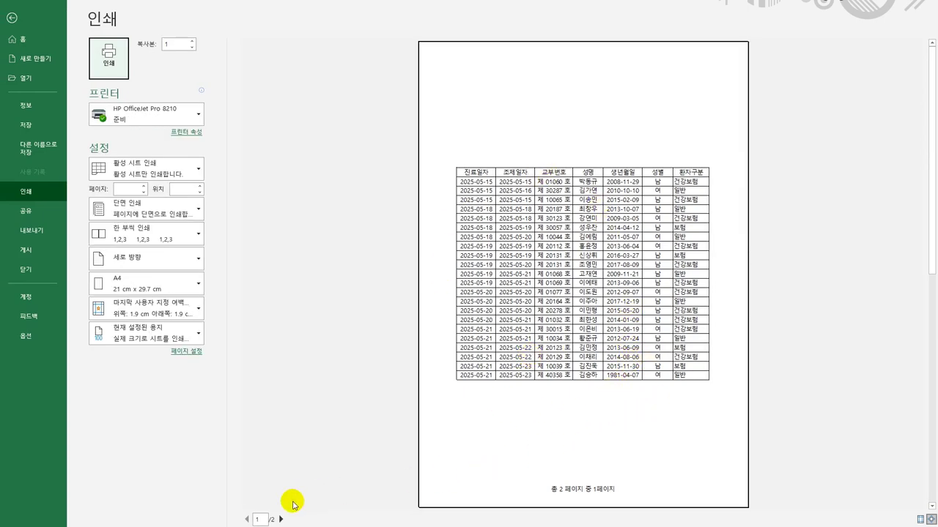
Check the second printed page, then close the print preview.
{"action": "left_click", "coordinate": [281, 519]}
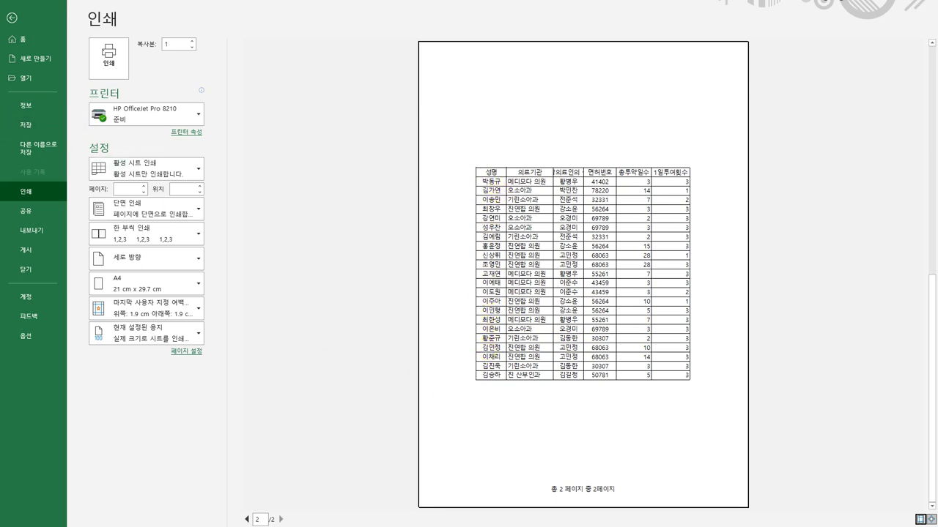
{"action": "left_click", "coordinate": [13, 18]}
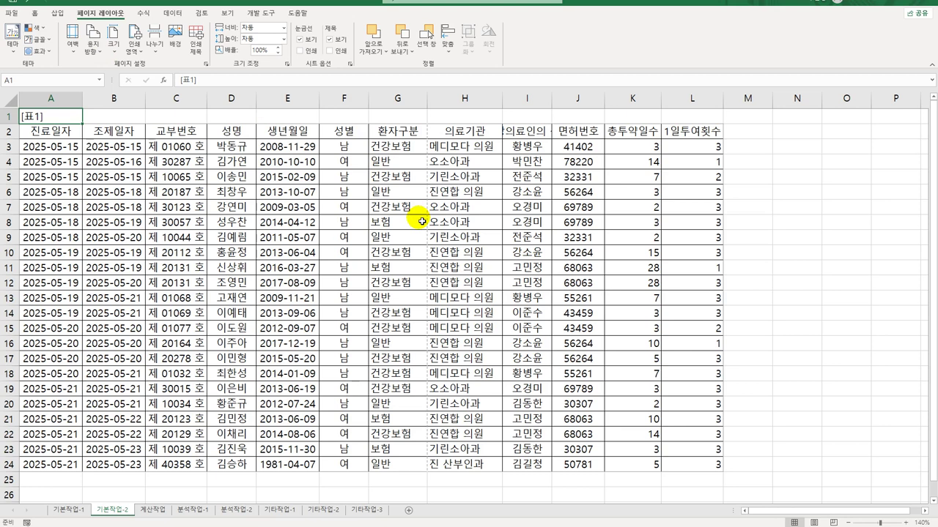
Insert a page break at G2 so the 환자구분 column starts a new page.
{"action": "left_click", "coordinate": [414, 137]}
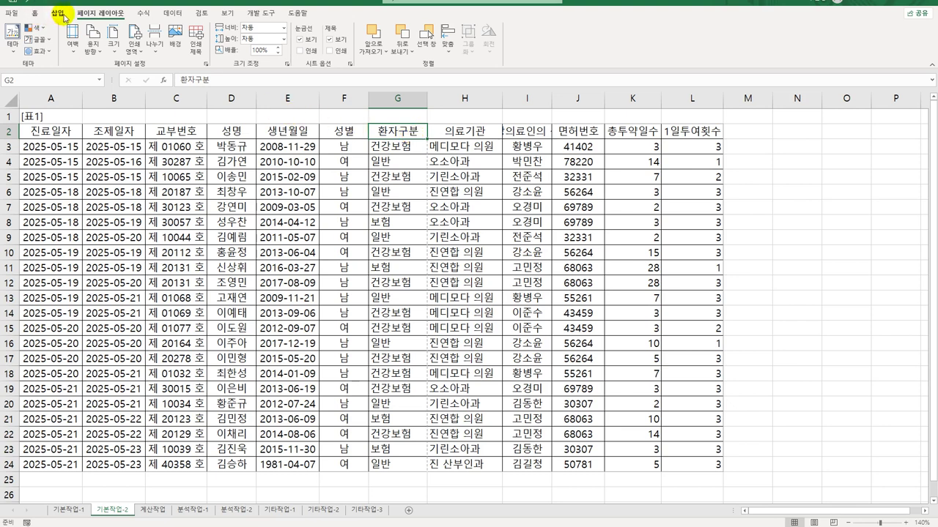
{"action": "left_click", "coordinate": [155, 52]}
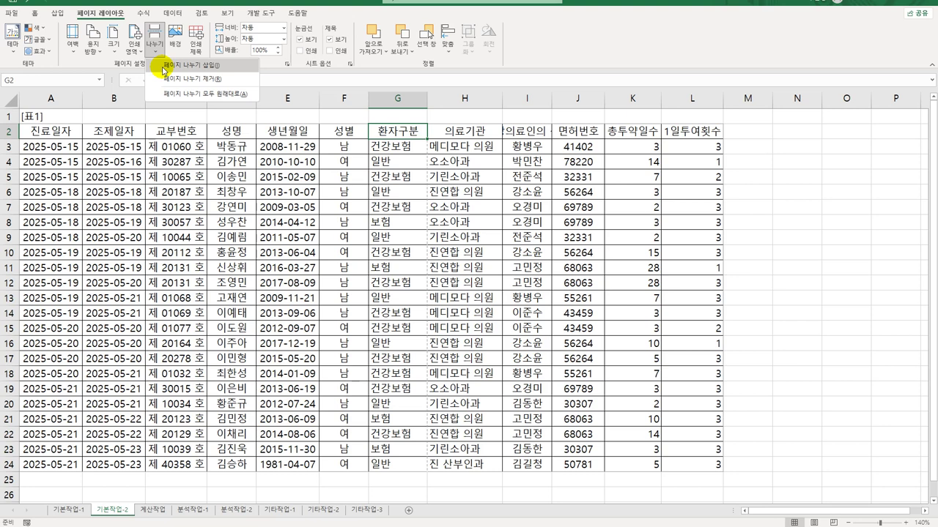
{"action": "left_click", "coordinate": [164, 70]}
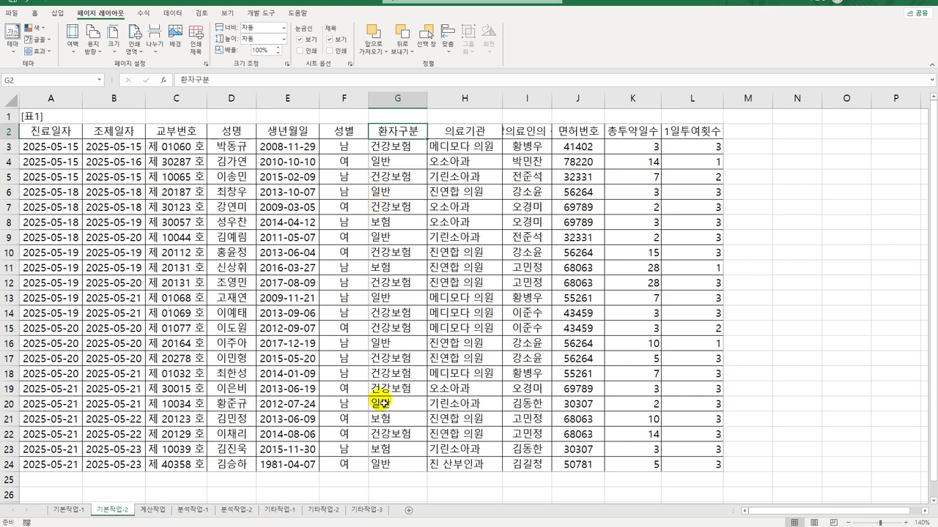
{"action": "left_click", "coordinate": [11, 18]}
{"action": "left_click", "coordinate": [25, 189]}
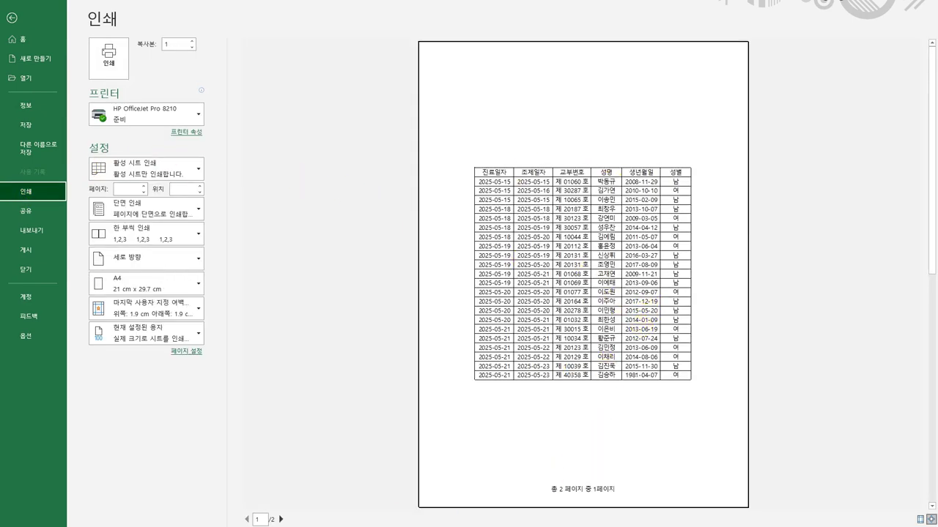
{"action": "left_click", "coordinate": [280, 520]}
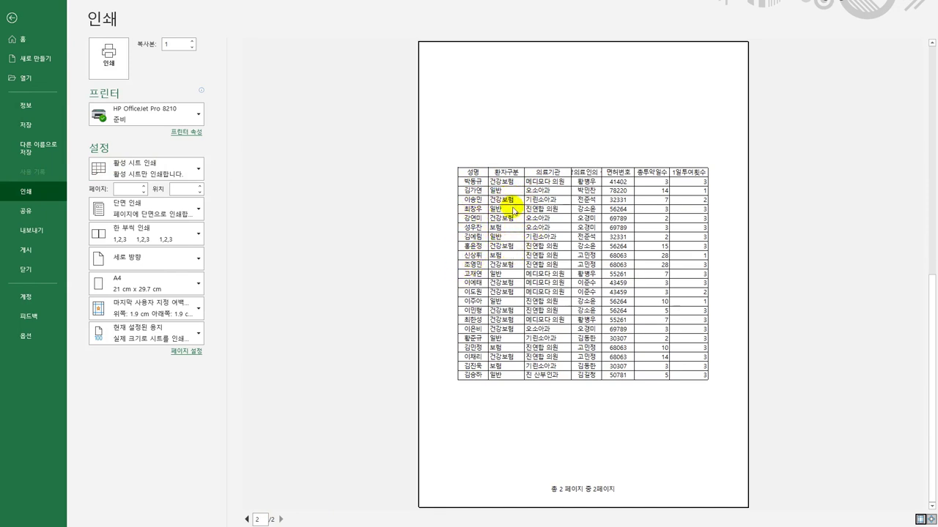
{"action": "left_click", "coordinate": [14, 18]}
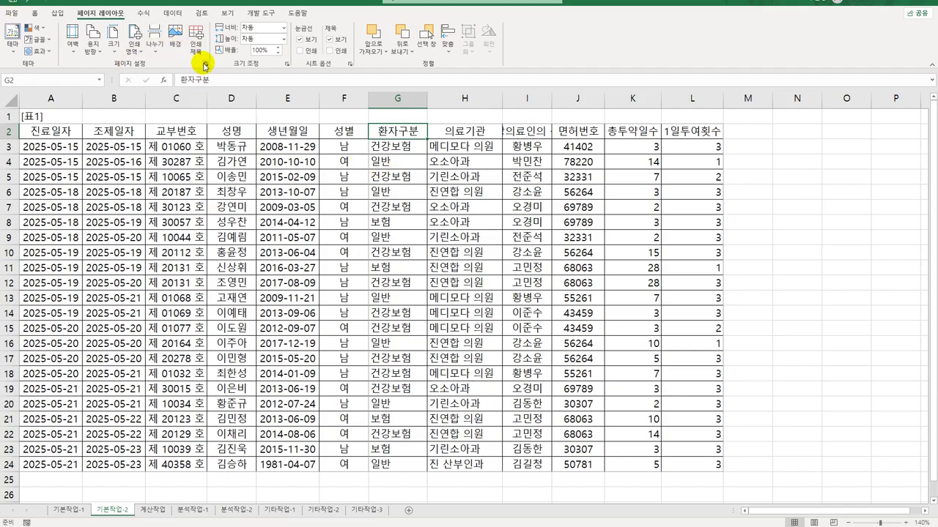
Review the current print area in Page Setup, then set the table A2:L24 as the print area.
{"action": "left_click", "coordinate": [204, 66]}
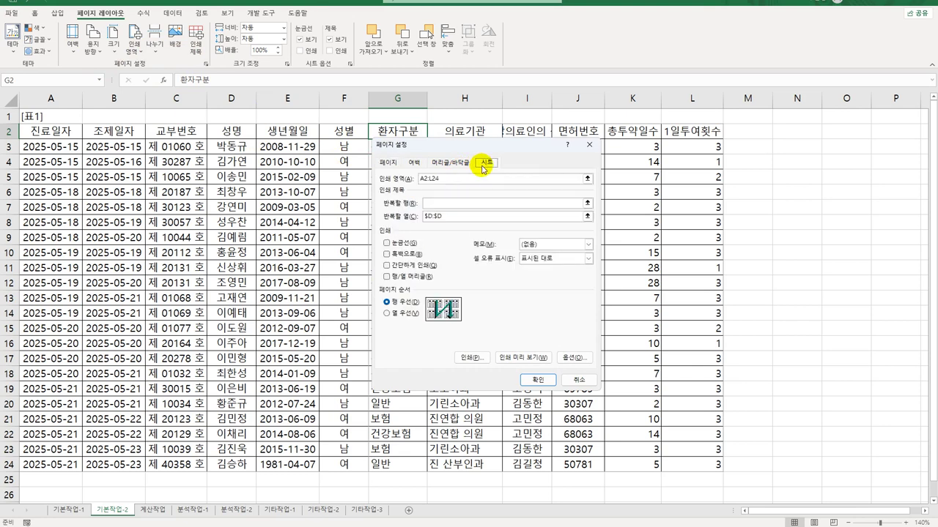
{"action": "double_click", "coordinate": [429, 179]}
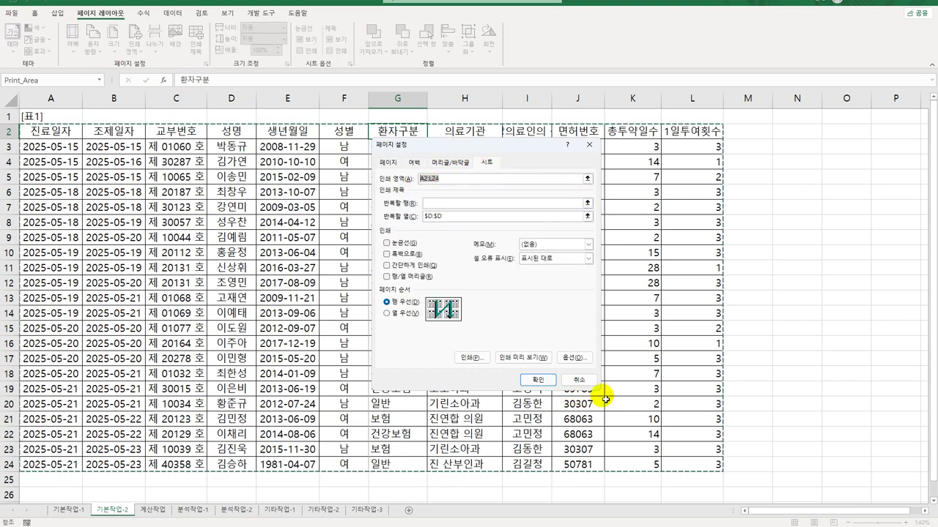
{"action": "left_click", "coordinate": [579, 380]}
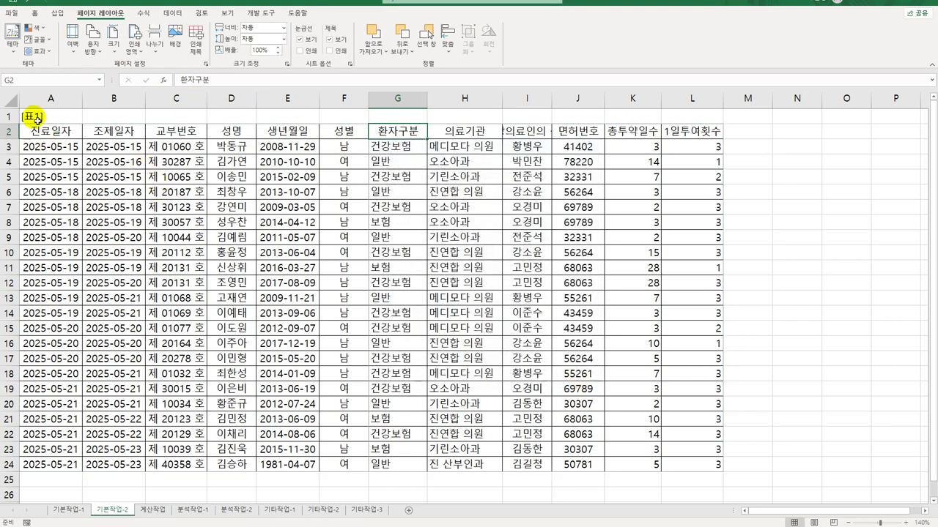
{"action": "left_click_drag", "start_coordinate": [29, 130], "coordinate": [680, 467]}
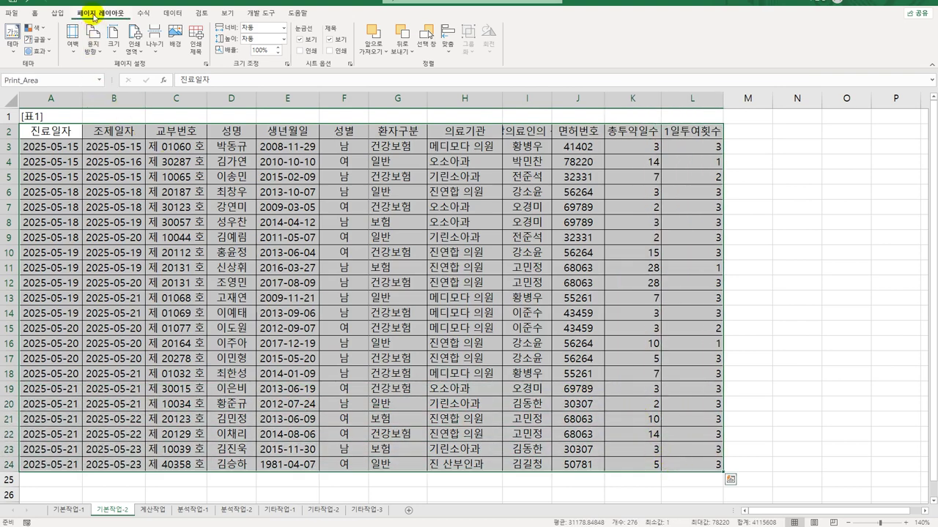
{"action": "left_click", "coordinate": [135, 49]}
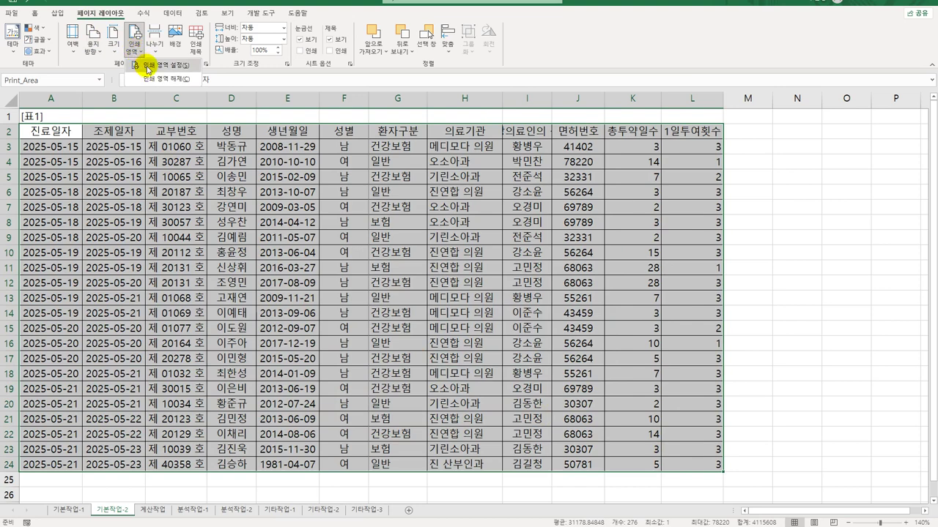
{"action": "left_click", "coordinate": [147, 69]}
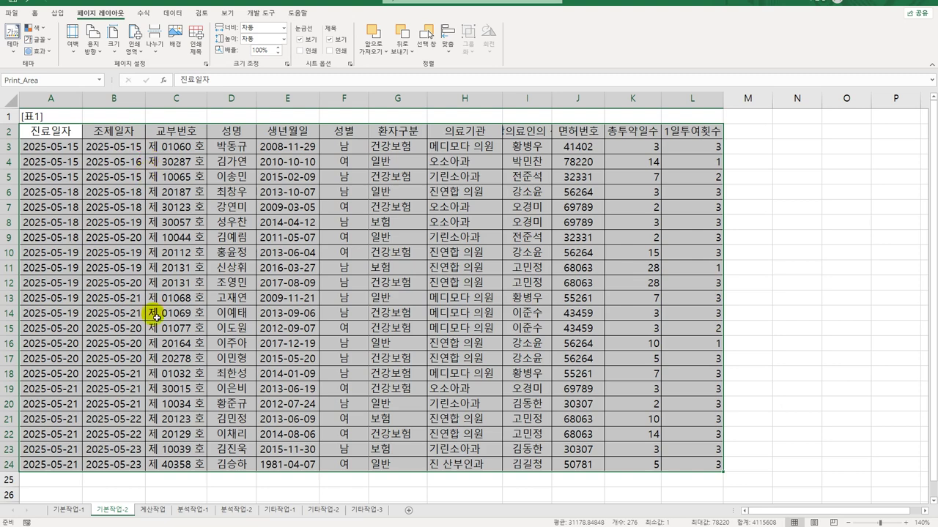
Switch to the 계산작업 sheet and select cell F3 in the 주민번호 column.
{"action": "left_click", "coordinate": [153, 511]}
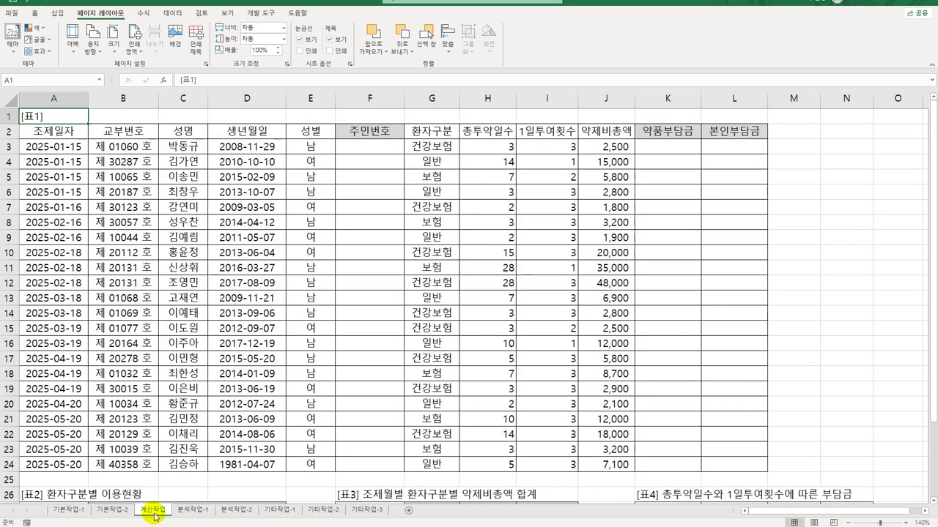
{"action": "left_click", "coordinate": [374, 152]}
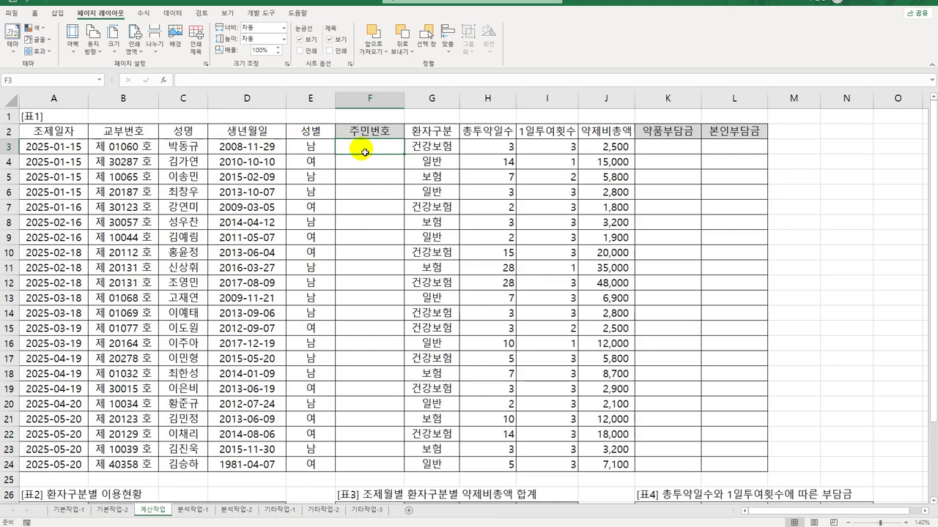
{"action": "left_click_drag", "start_coordinate": [359, 147], "coordinate": [400, 473]}
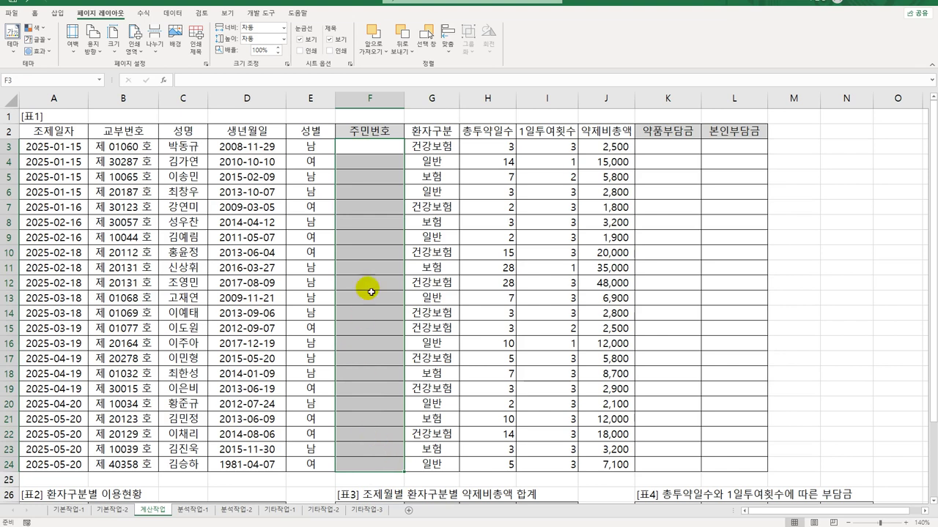
{"action": "key", "text": "shift+Up"}
{"action": "key", "text": "shift+Up"}
{"action": "key", "text": "shift+Up"}
{"action": "key", "text": "shift+Up"}
{"action": "key", "text": "shift+Up"}
{"action": "key", "text": "shift+Up"}
{"action": "left_click", "coordinate": [374, 151]}
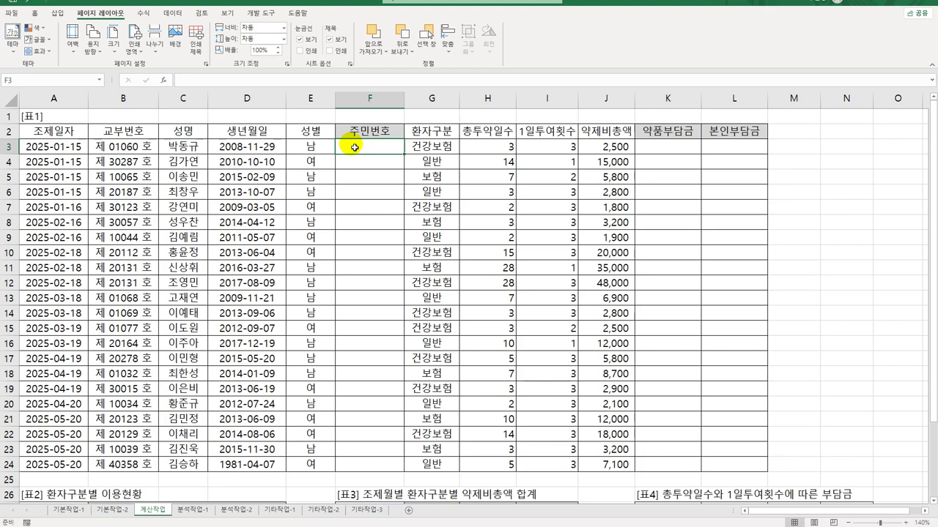
Enter =TEXT(D3,"yymmdd-") in cell F3.
{"action": "type", "text": "="}
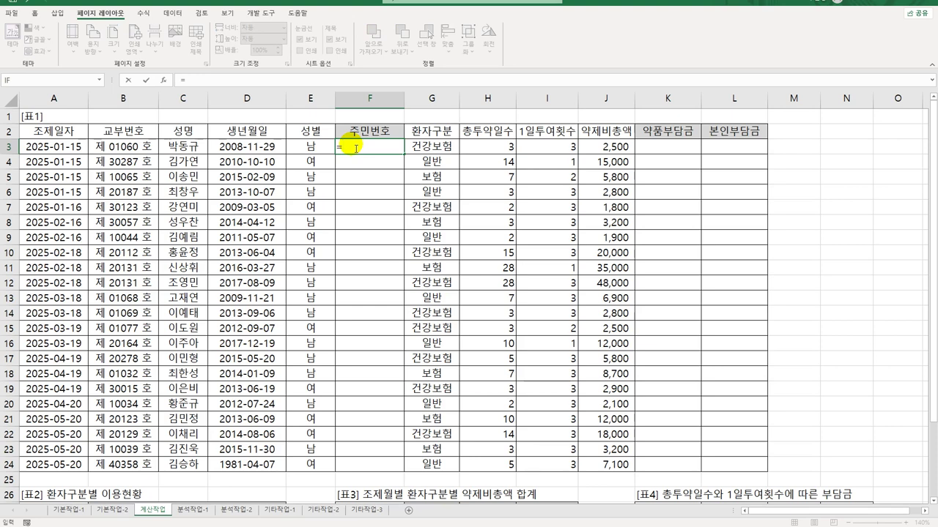
{"action": "type", "text": "tex"}
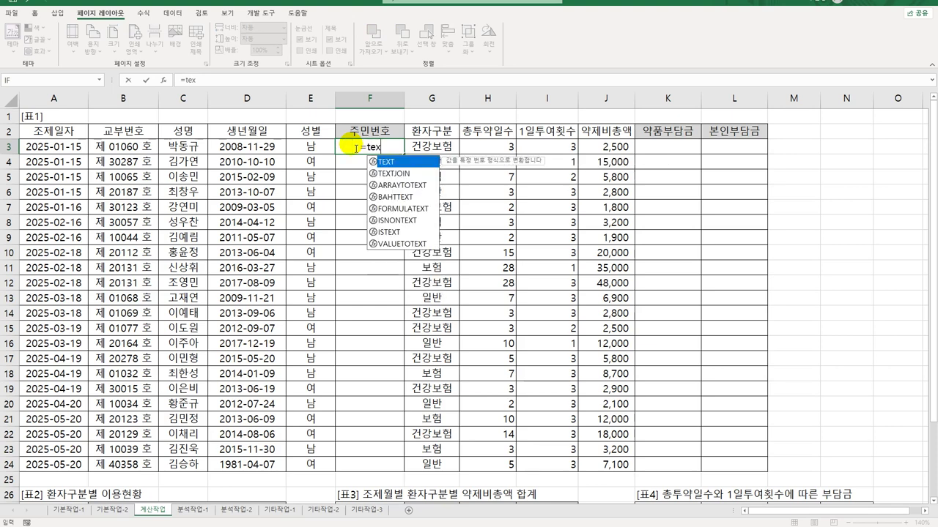
{"action": "type", "text": "t"}
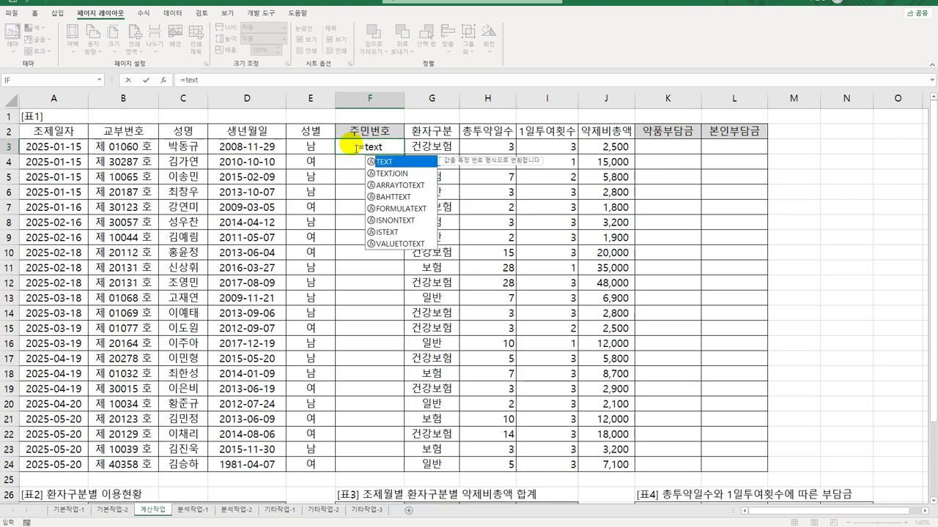
{"action": "key", "text": "Tab"}
{"action": "key", "text": "Left"}
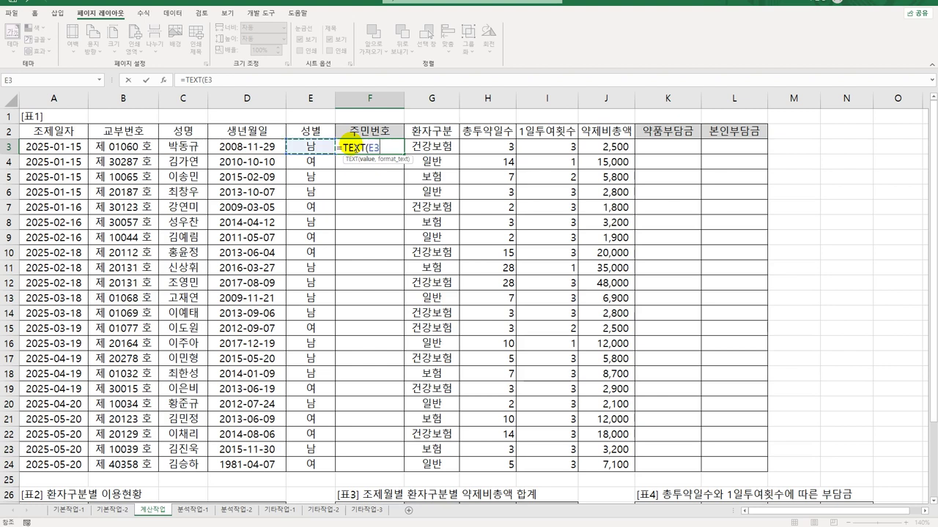
{"action": "key", "text": "Left"}
{"action": "type", "text": ","}
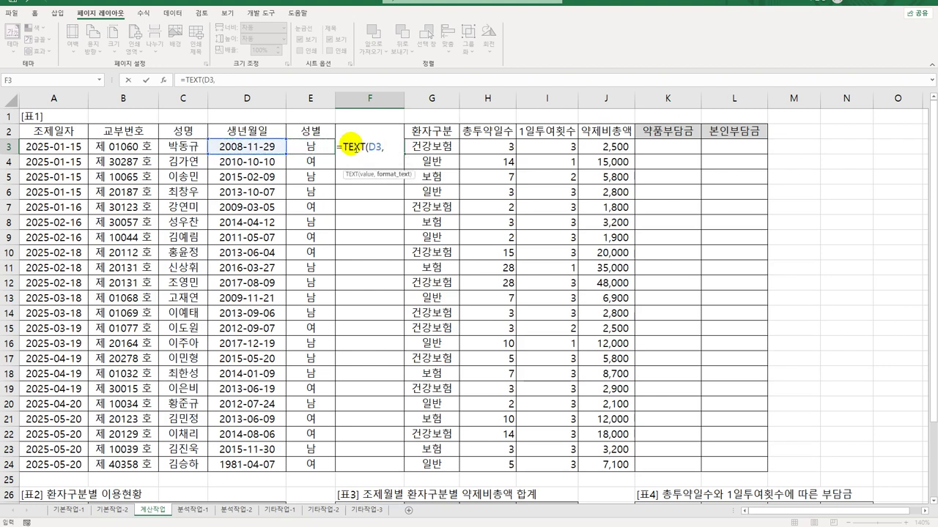
{"action": "type", "text": "\"yymm"}
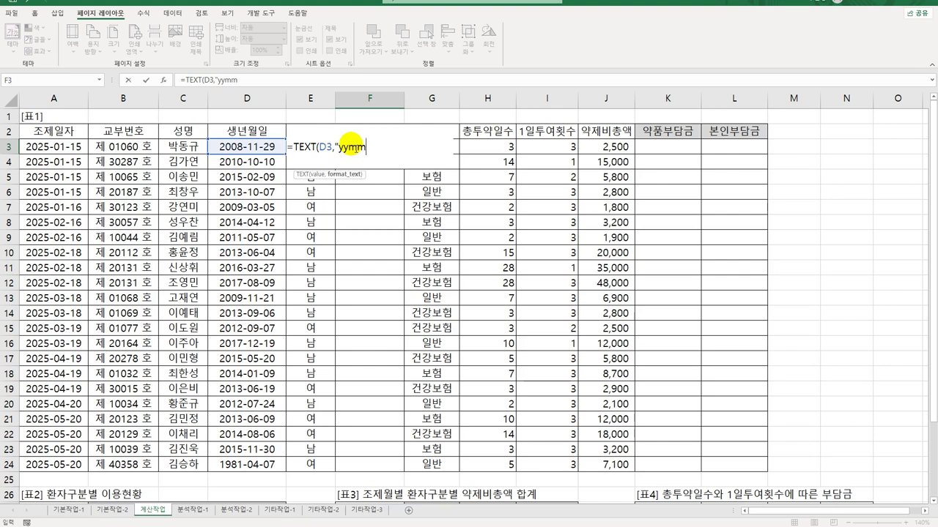
{"action": "type", "text": "dd-\")"}
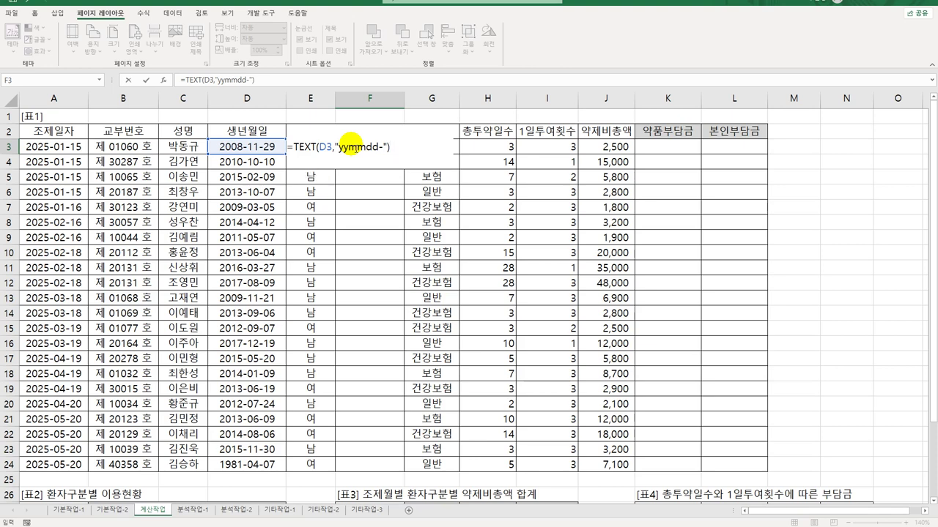
{"action": "key", "text": "ctrl+Return"}
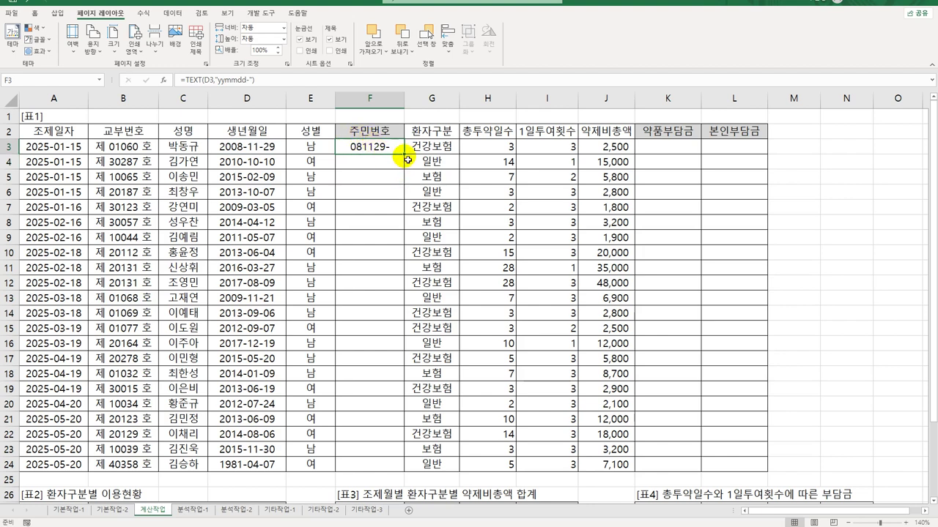
Fill the formula down to F24 and reopen F3 for editing.
{"action": "left_click_drag", "start_coordinate": [407, 156], "coordinate": [407, 157]}
{"action": "double_click", "coordinate": [405, 154]}
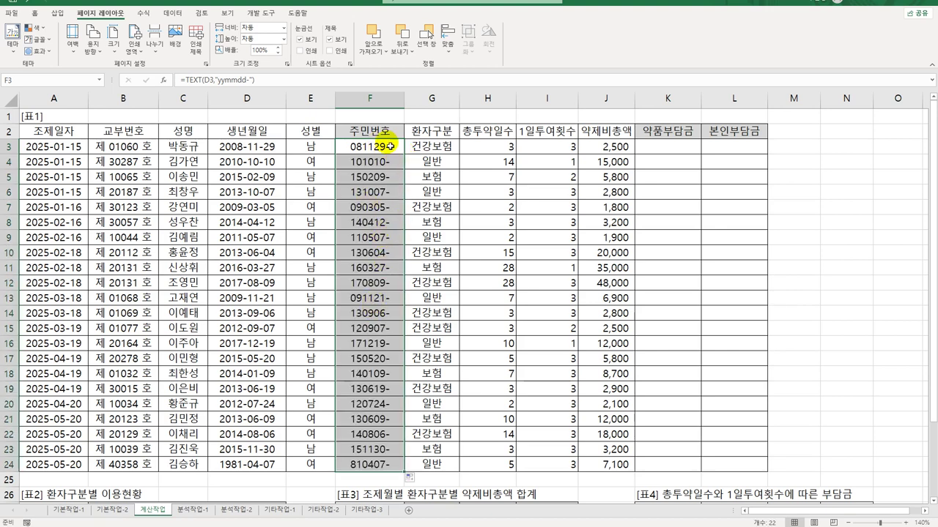
{"action": "double_click", "coordinate": [393, 148]}
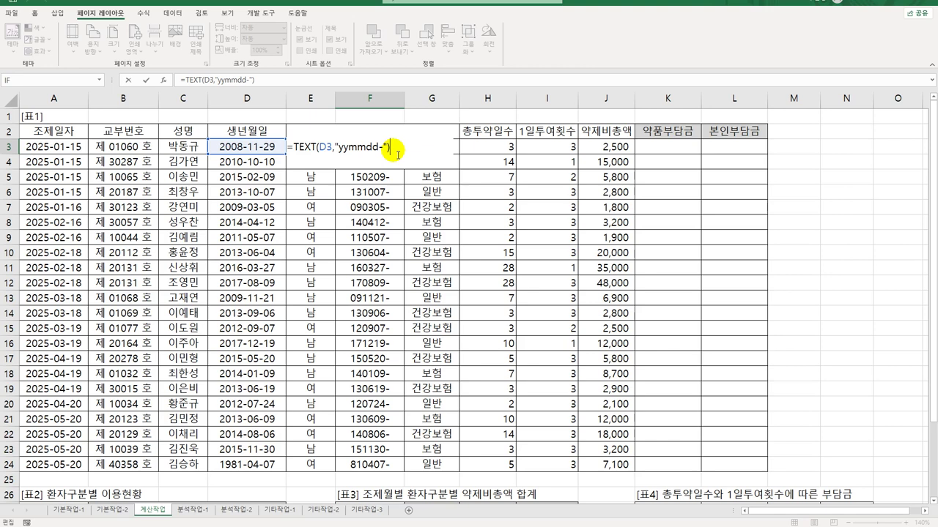
Append &IF(E3="남", to the F3 formula.
{"action": "type", "text": "&"}
{"action": "type", "text": "if("}
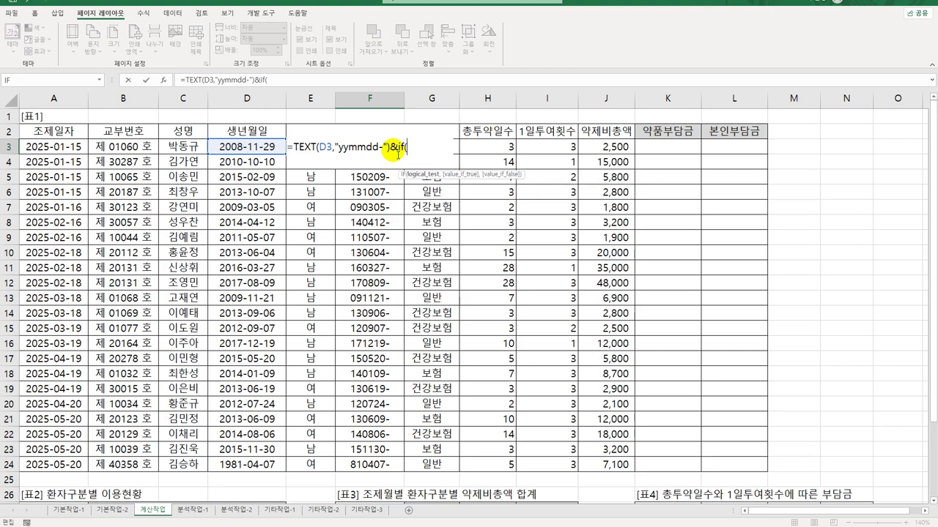
{"action": "type", "text": "e3"}
{"action": "type", "text": "=\"남\","}
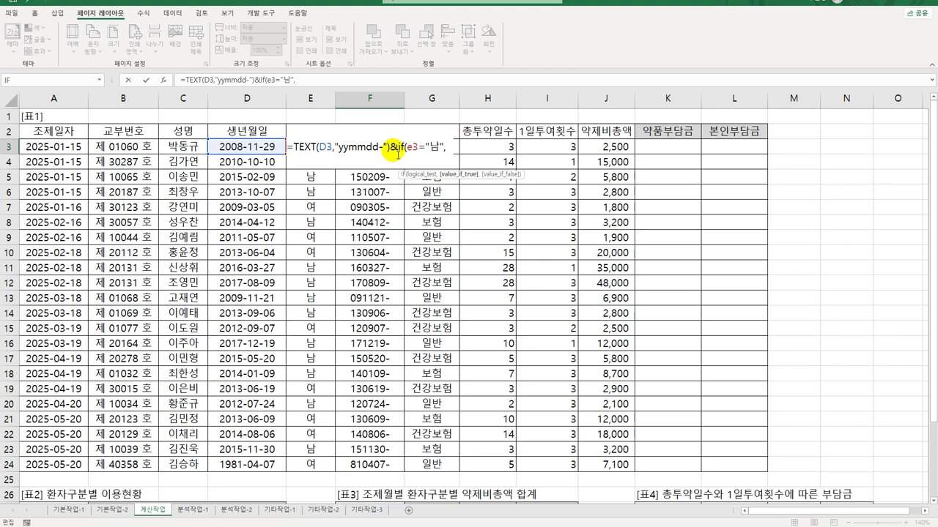
Add the male case IF(YEAR(D3)>=2000,3,1) and start the female case IF(YEAR(D3)>=2000,4,2).
{"action": "type", "text": "if"}
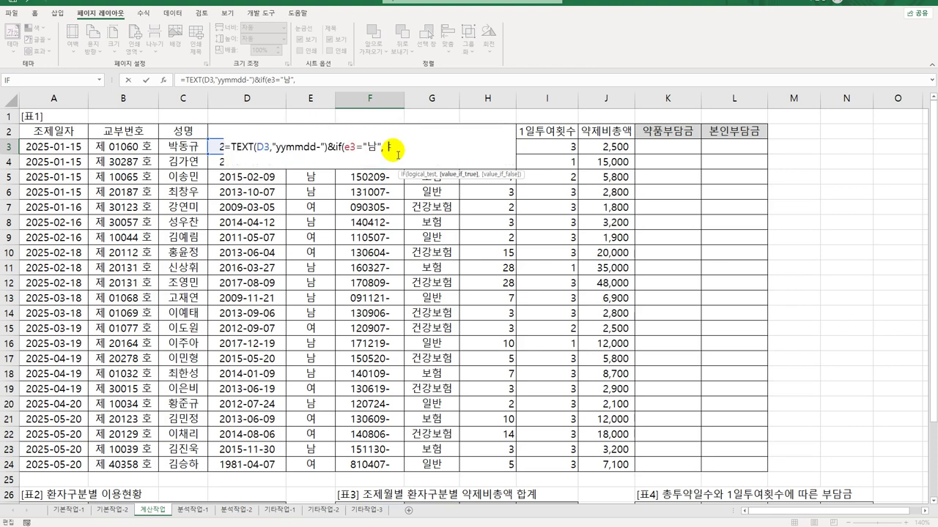
{"action": "type", "text": "("}
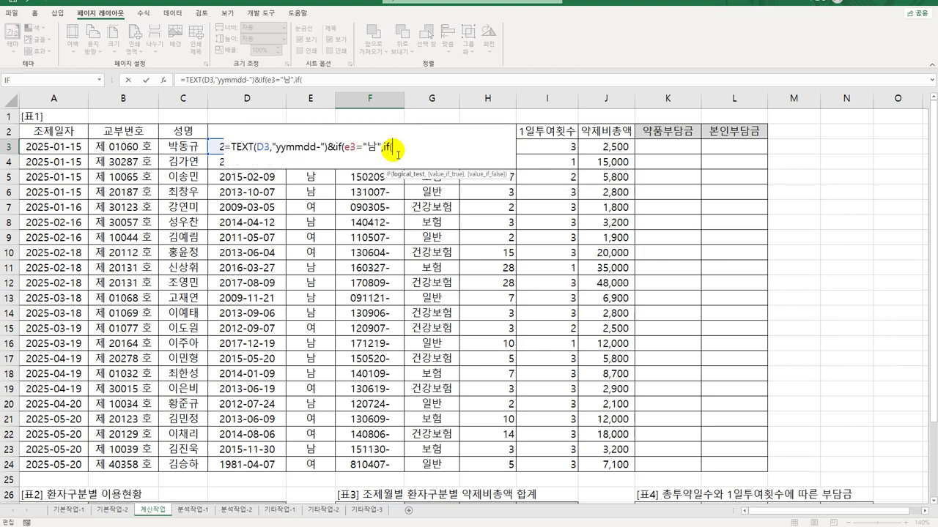
{"action": "type", "text": "year(d3"}
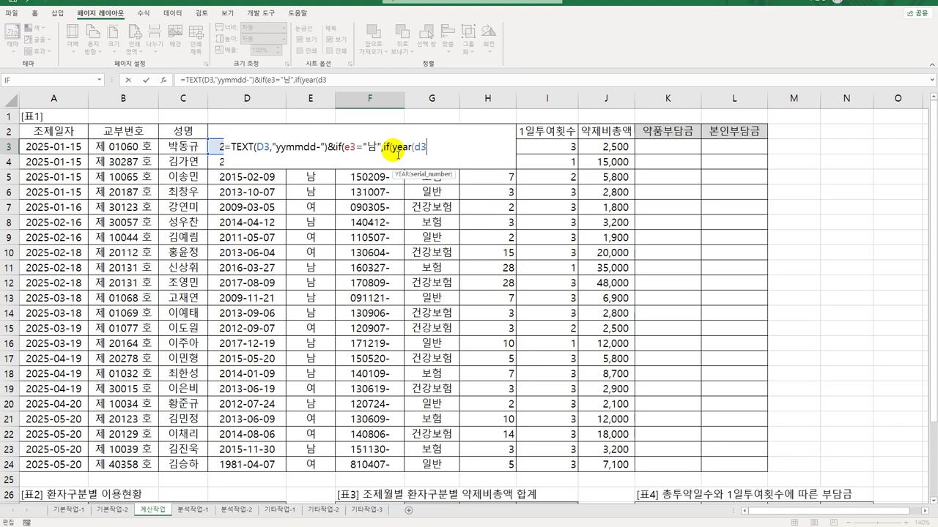
{"action": "type", "text": ")"}
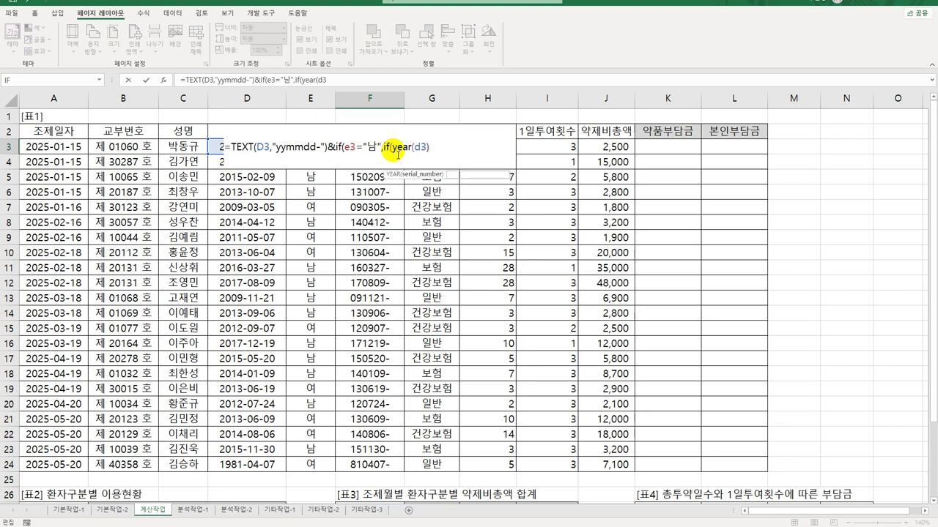
{"action": "type", "text": ">=2000,3"}
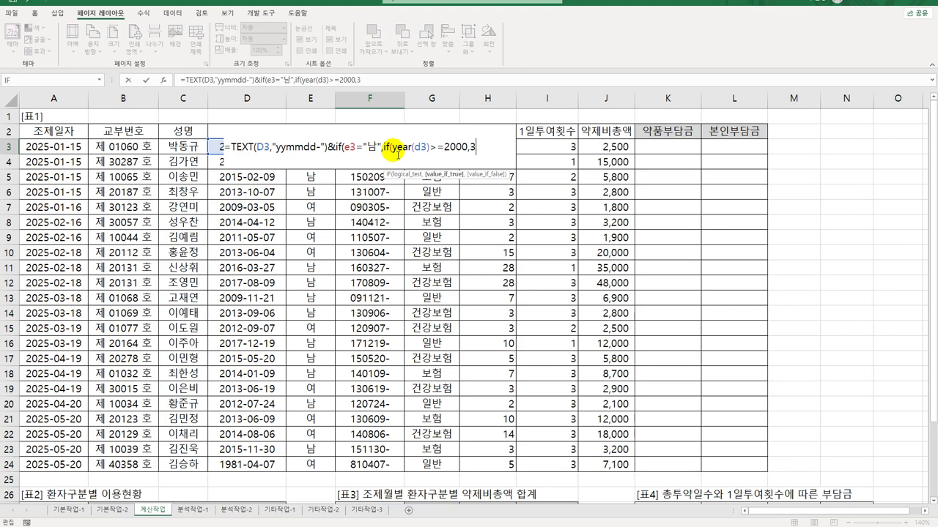
{"action": "type", "text": ",1"}
{"action": "left_click", "coordinate": [398, 155]}
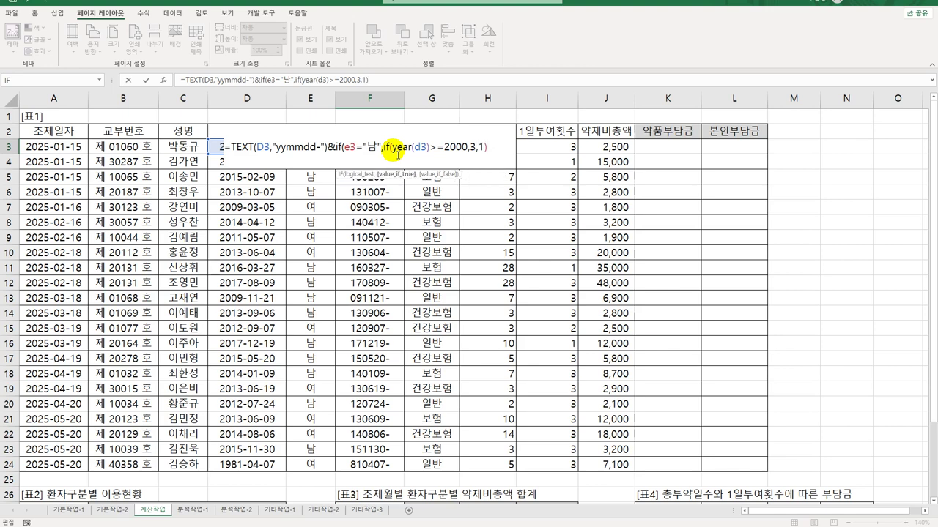
{"action": "type", "text": ","}
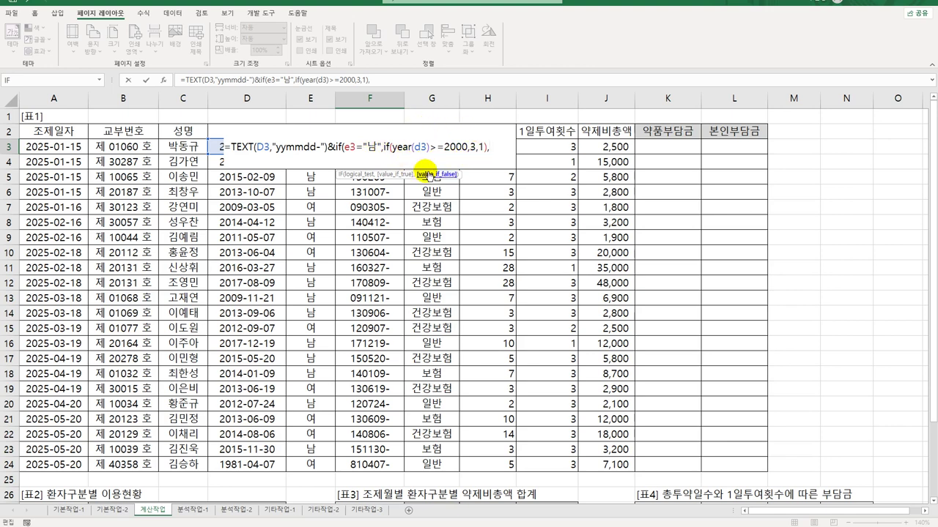
{"action": "type", "text": "if("}
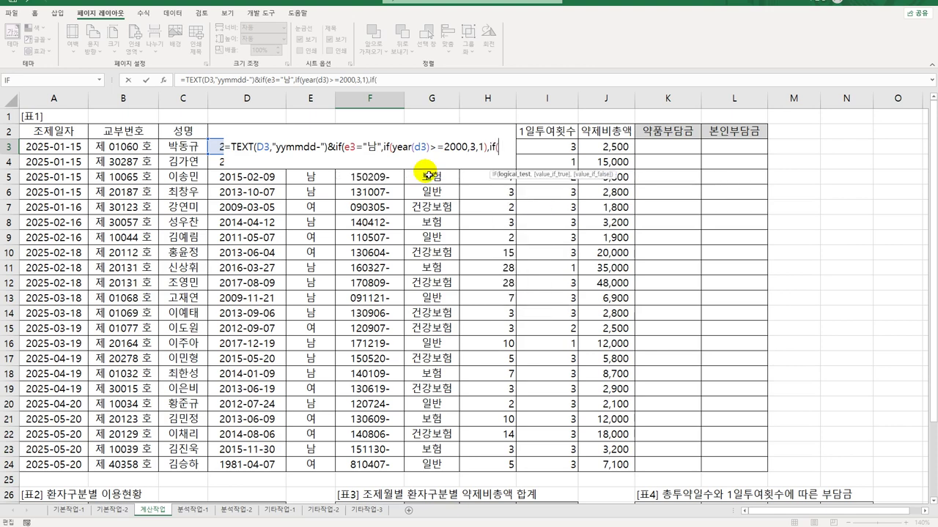
{"action": "type", "text": "year(d"}
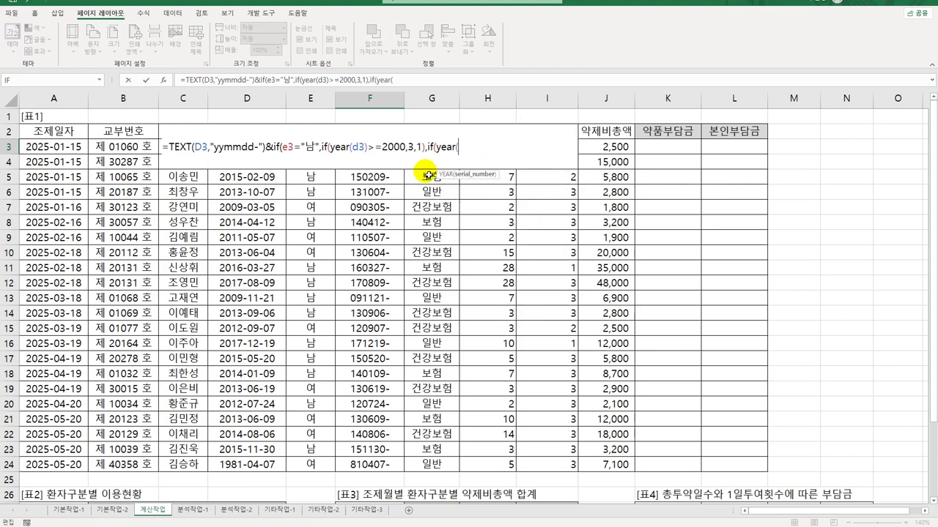
{"action": "type", "text": "3)>=2000,"}
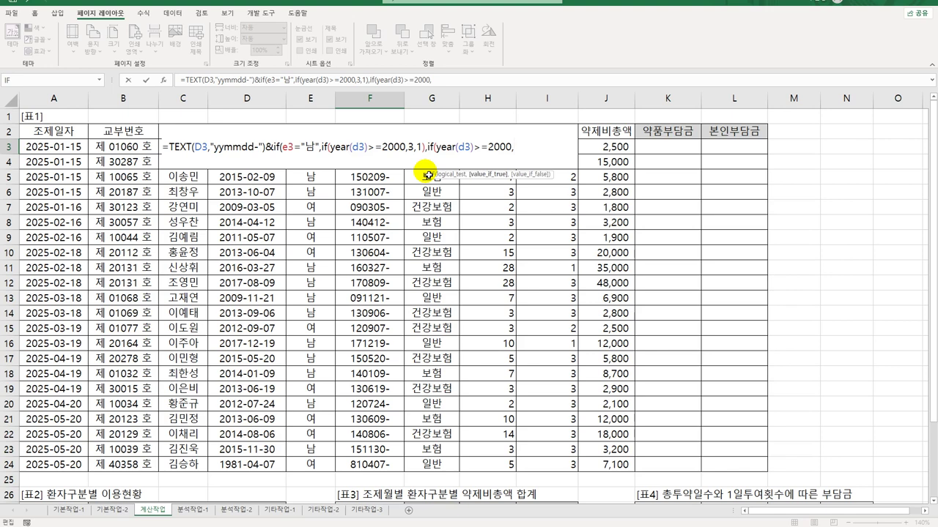
{"action": "type", "text": "4,2)"}
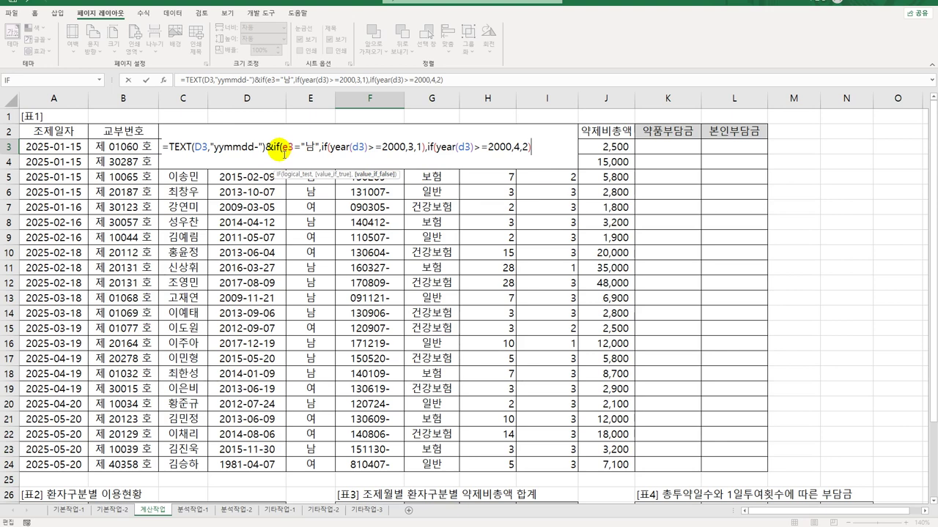
Finish the F3 formula with &"******", commit it, and adjust column F's width.
{"action": "type", "text": ")"}
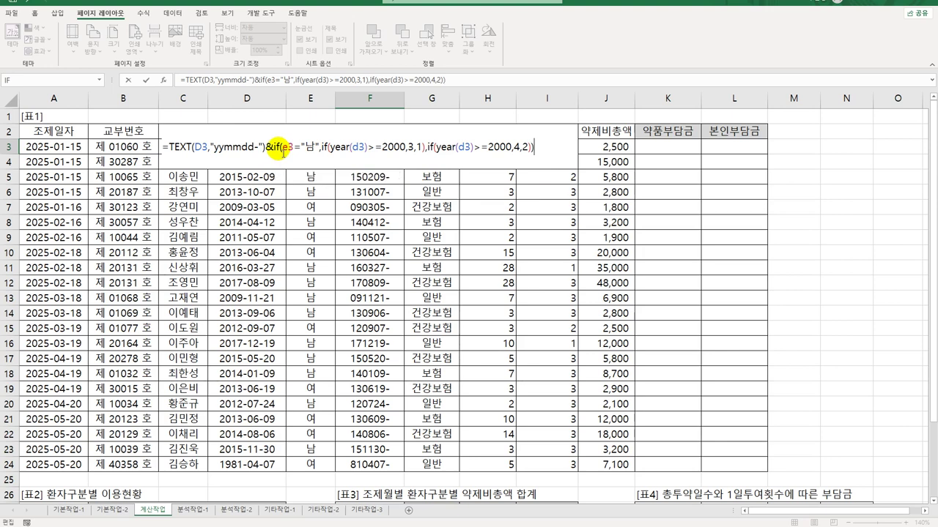
{"action": "type", "text": "&\"******\""}
{"action": "key", "text": "ctrl+Return"}
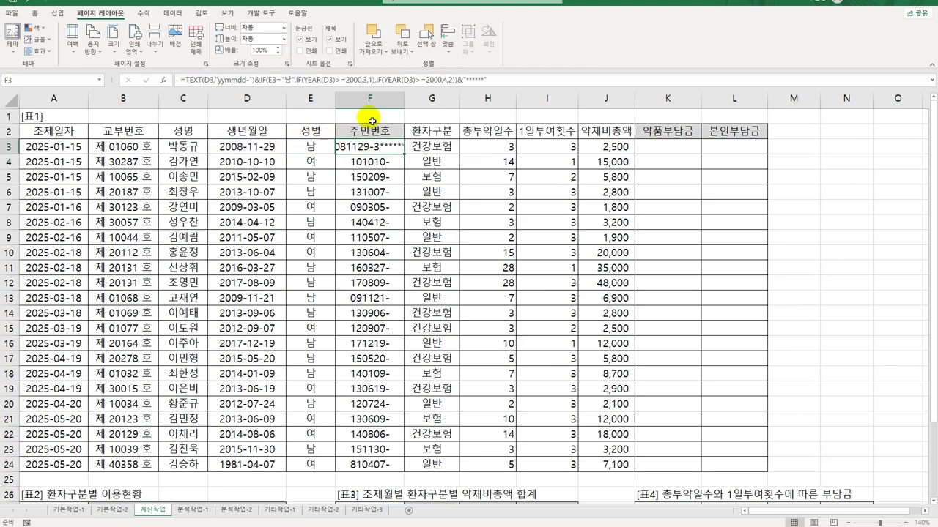
{"action": "double_click", "coordinate": [405, 104]}
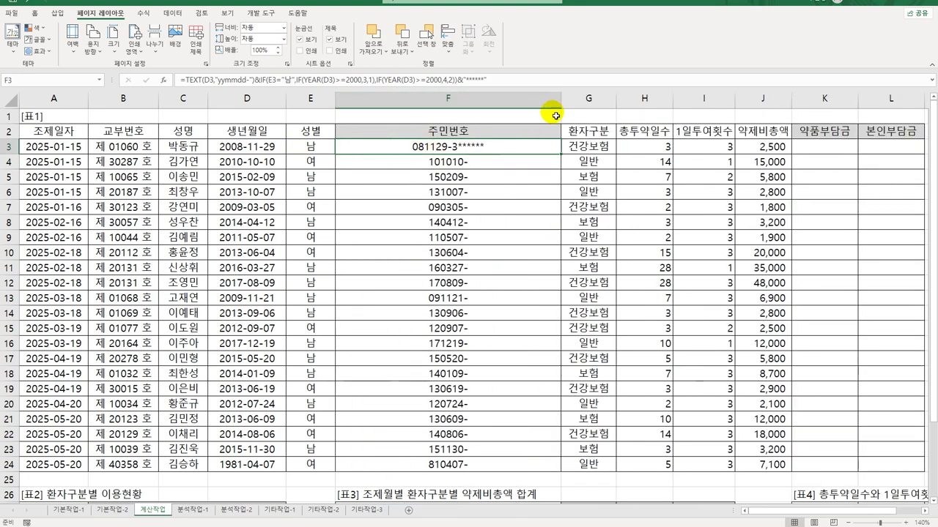
{"action": "left_click_drag", "start_coordinate": [564, 105], "coordinate": [427, 106]}
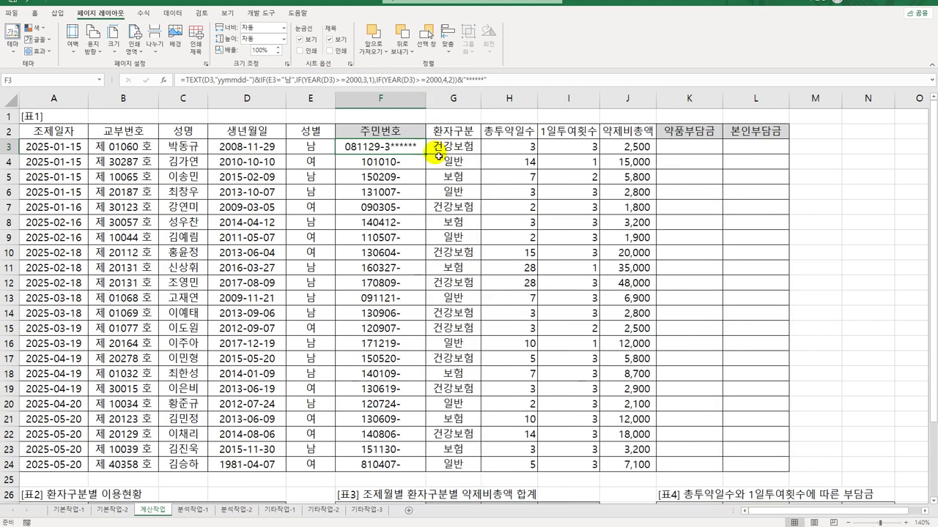
Copy the masking formula from F3 down to F24.
{"action": "left_click_drag", "start_coordinate": [425, 154], "coordinate": [408, 466]}
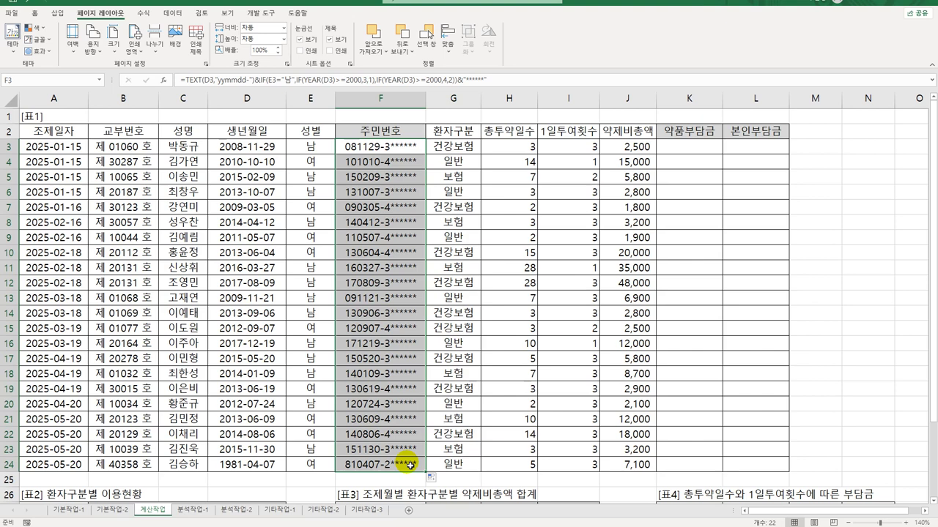
{"action": "left_click", "coordinate": [692, 147]}
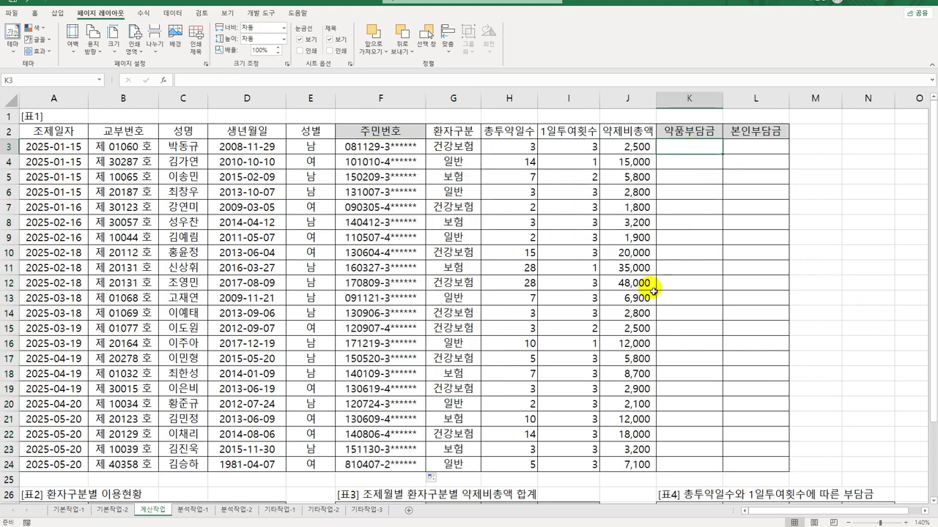
{"action": "scroll", "coordinate": [851, 411], "scroll_direction": "down", "scroll_amount": 3}
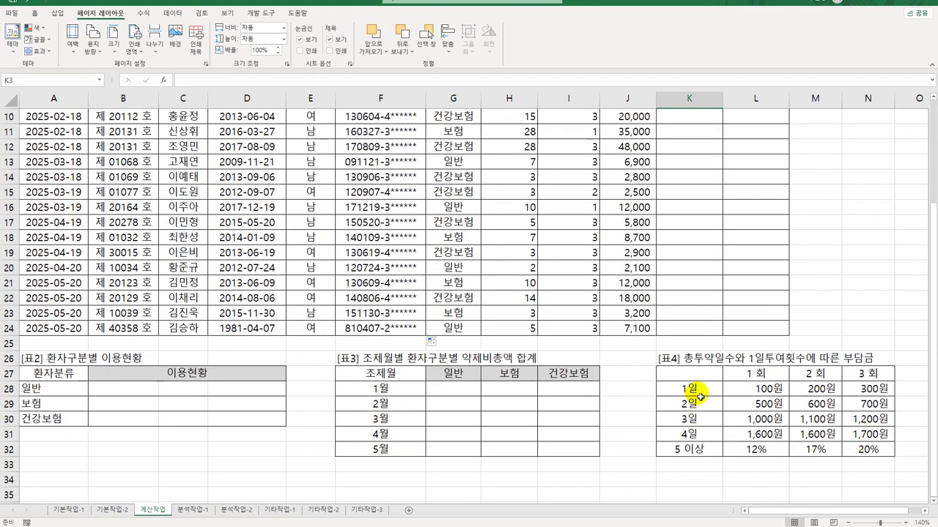
{"action": "left_click_drag", "start_coordinate": [696, 390], "coordinate": [699, 450]}
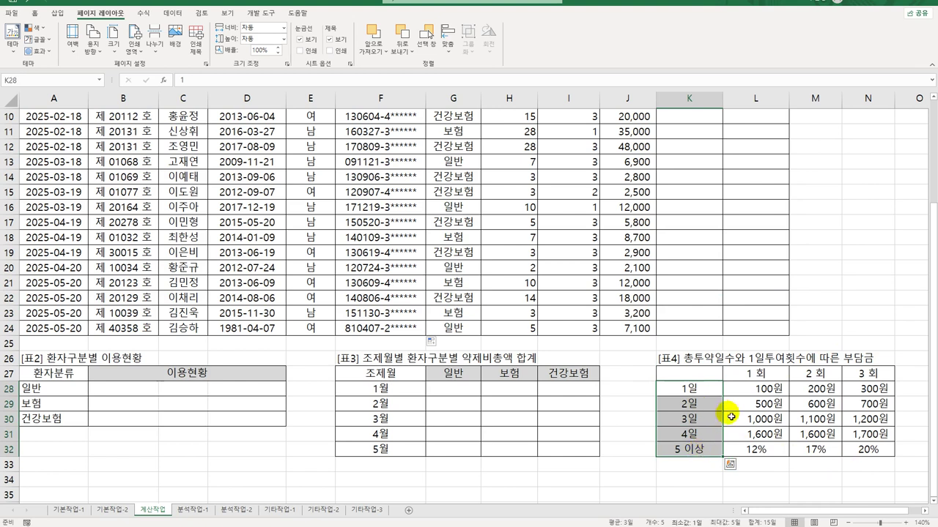
{"action": "left_click_drag", "start_coordinate": [756, 373], "coordinate": [861, 370]}
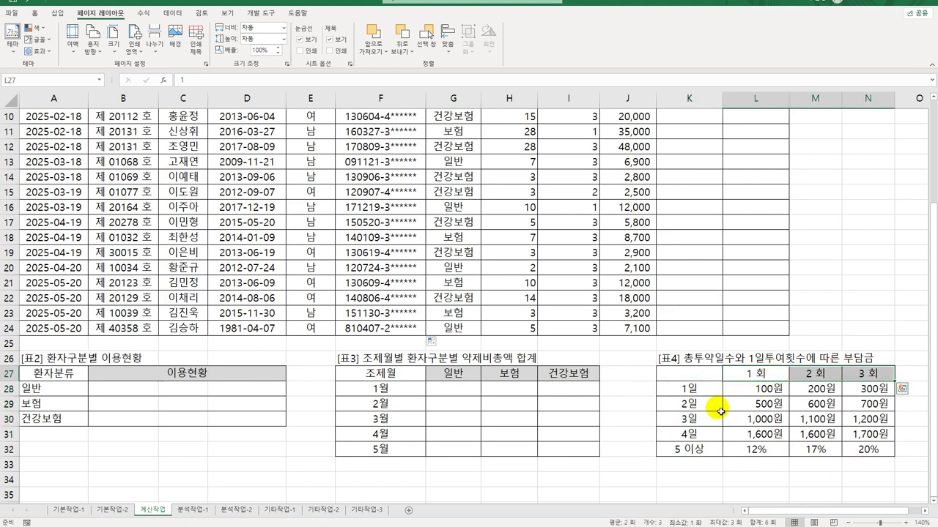
{"action": "left_click", "coordinate": [752, 402]}
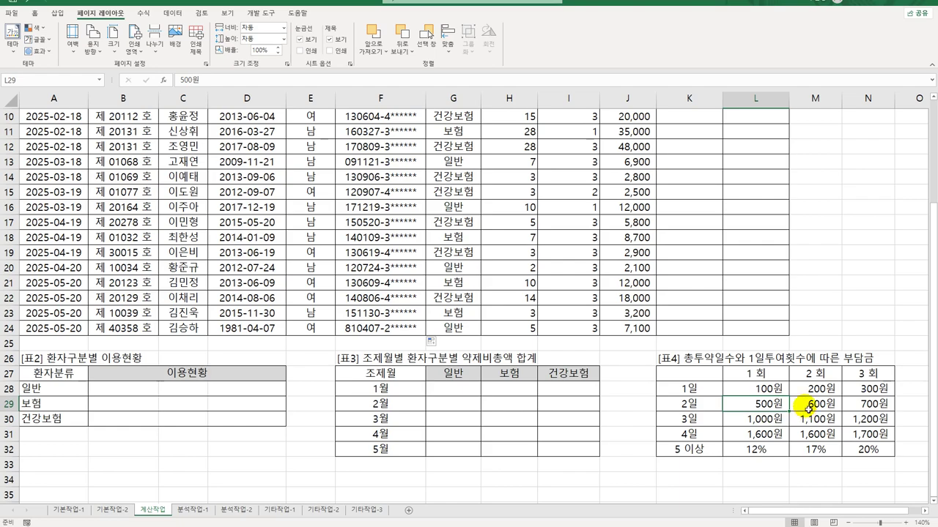
{"action": "scroll", "coordinate": [863, 410], "scroll_direction": "up", "scroll_amount": 3}
{"action": "scroll", "coordinate": [595, 162], "scroll_direction": "down", "scroll_amount": 3}
{"action": "left_click", "coordinate": [641, 147]}
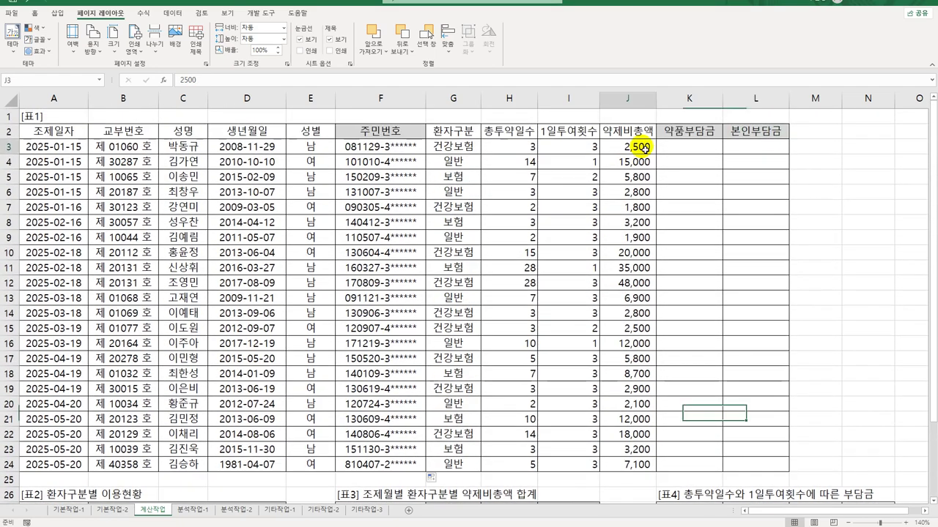
{"action": "left_click", "coordinate": [685, 146]}
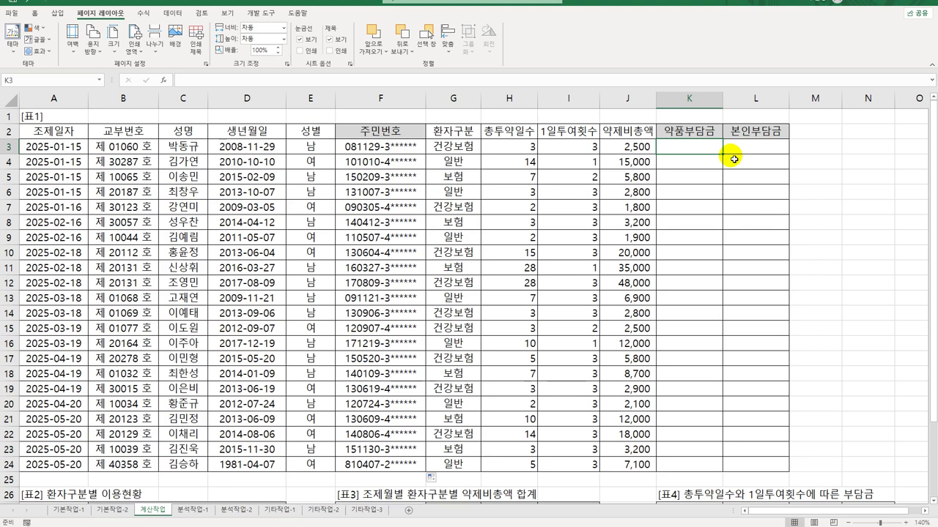
Start K3's formula as =VLOOKUP( with H3 as the lookup value.
{"action": "type", "text": "="}
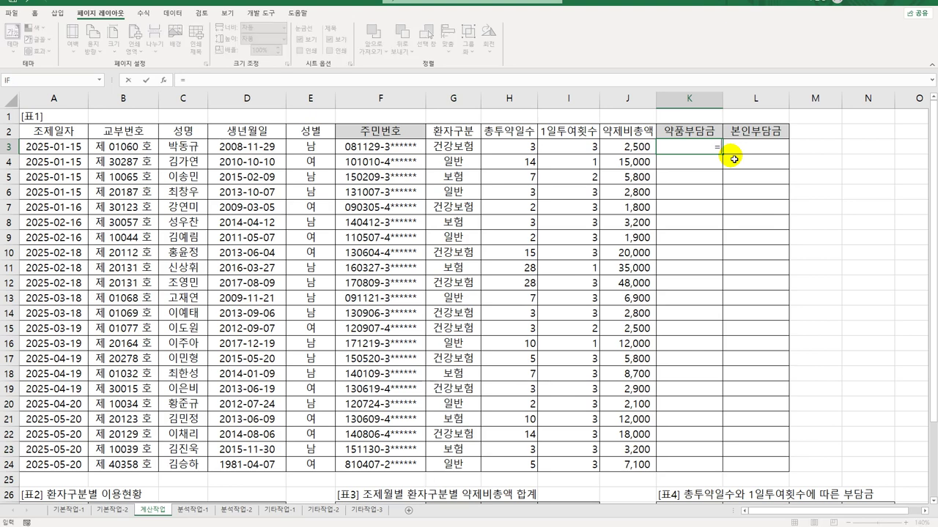
{"action": "scroll", "coordinate": [786, 269], "scroll_direction": "down", "scroll_amount": 3}
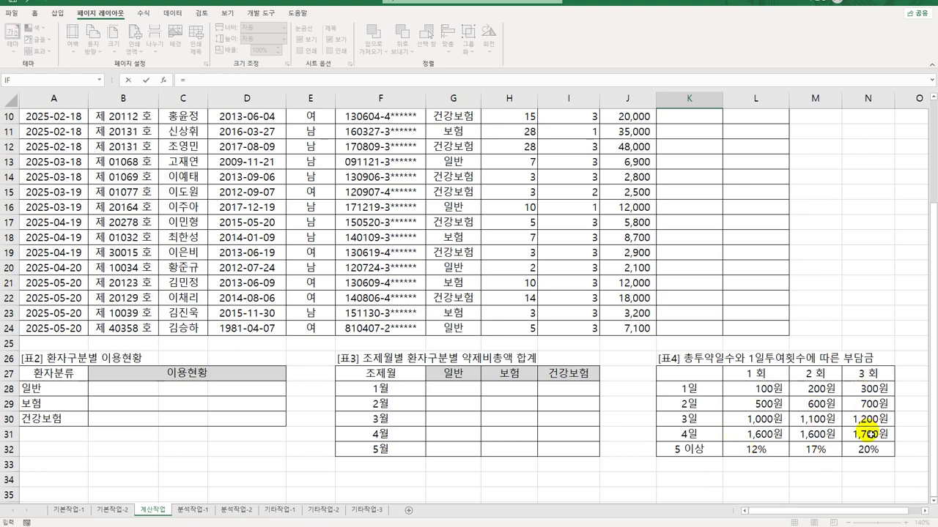
{"action": "scroll", "coordinate": [866, 433], "scroll_direction": "up", "scroll_amount": 3}
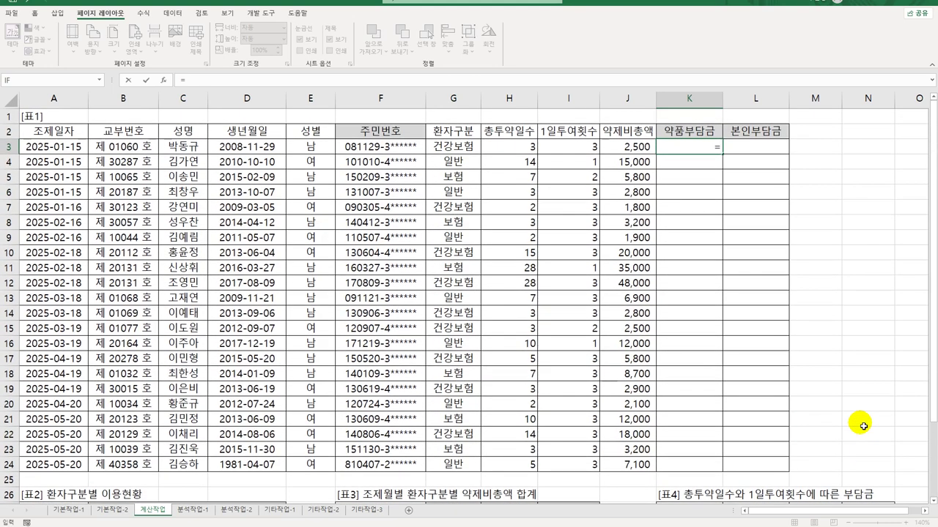
{"action": "type", "text": "VLOOKUP("}
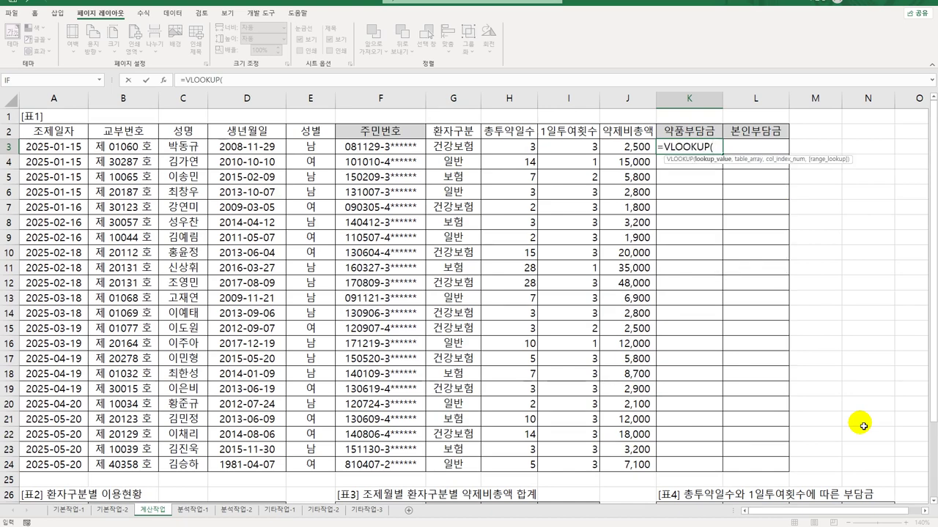
{"action": "scroll", "coordinate": [711, 383], "scroll_direction": "down", "scroll_amount": 6}
{"action": "scroll", "coordinate": [714, 344], "scroll_direction": "up", "scroll_amount": 6}
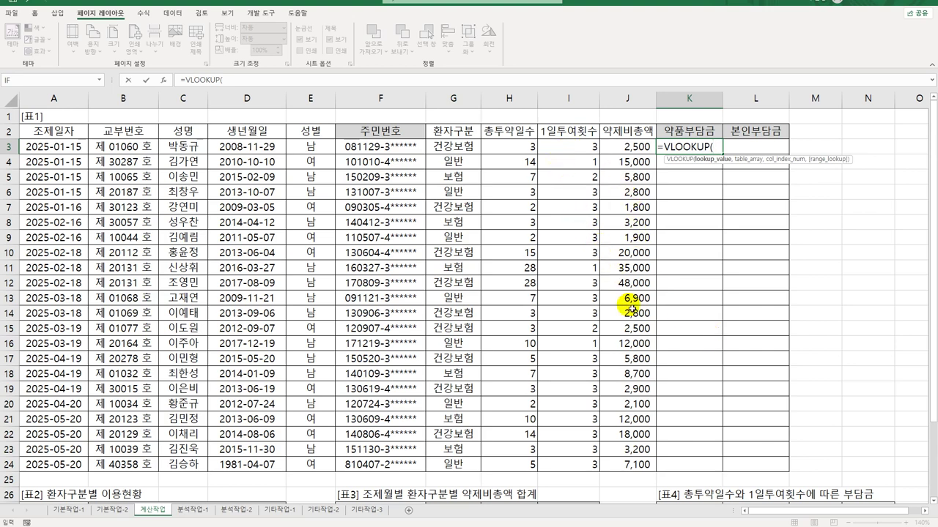
{"action": "left_click", "coordinate": [517, 149]}
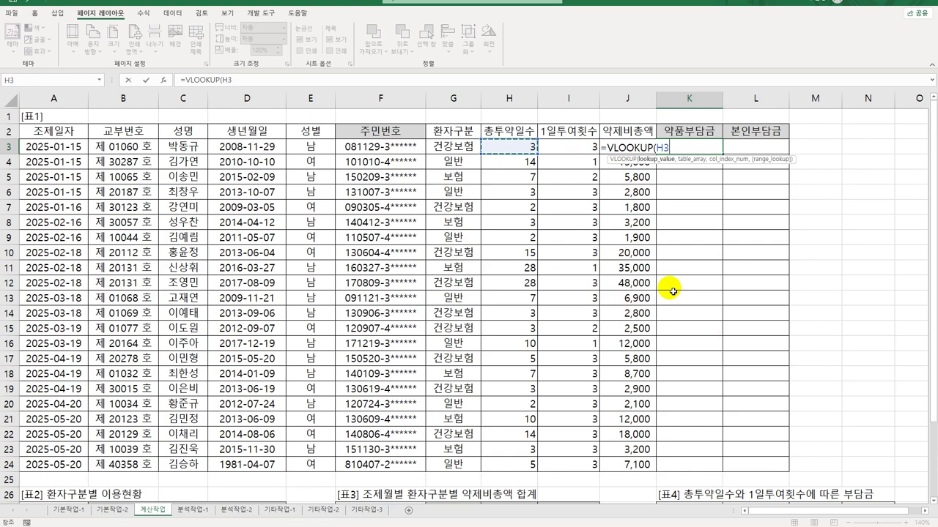
Add 표4's range as the absolute table argument $K$28:$N$32.
{"action": "scroll", "coordinate": [672, 292], "scroll_direction": "down", "scroll_amount": 3}
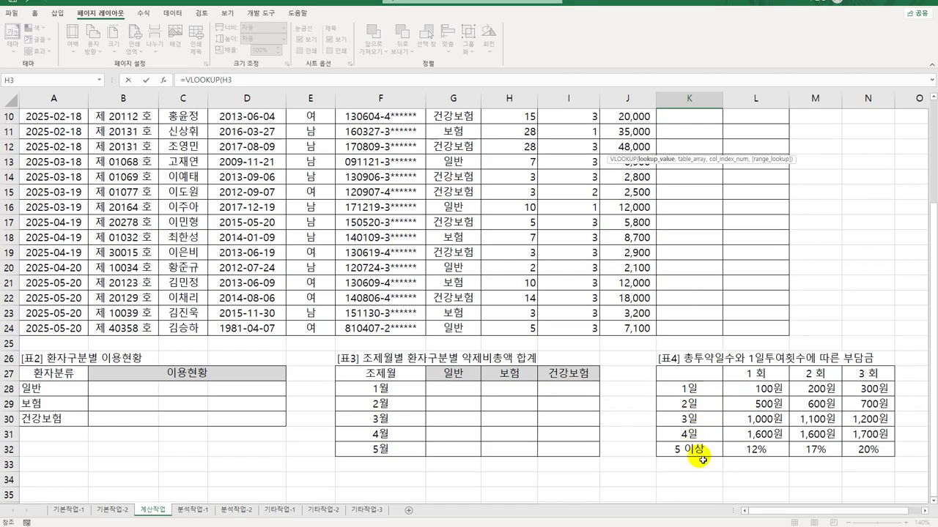
{"action": "scroll", "coordinate": [660, 410], "scroll_direction": "up", "scroll_amount": 3}
{"action": "scroll", "coordinate": [659, 411], "scroll_direction": "down", "scroll_amount": 3}
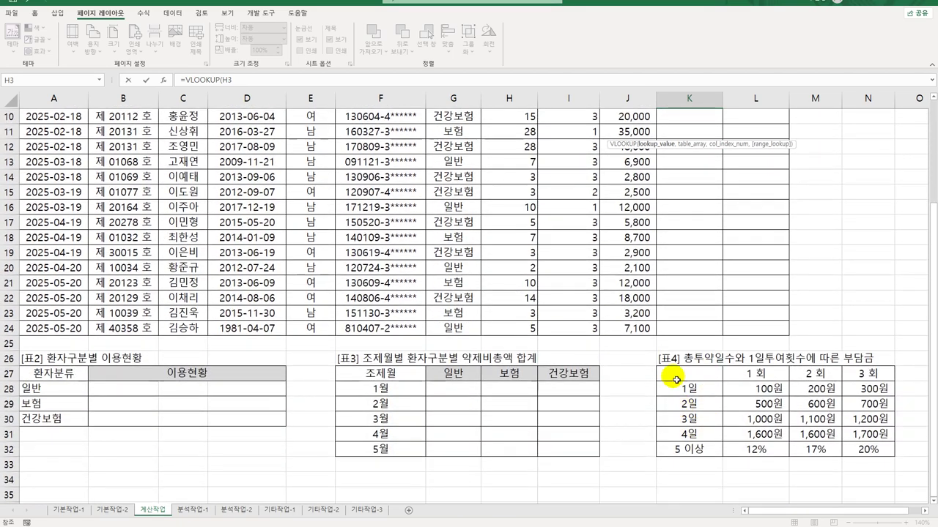
{"action": "scroll", "coordinate": [675, 437], "scroll_direction": "up", "scroll_amount": 3}
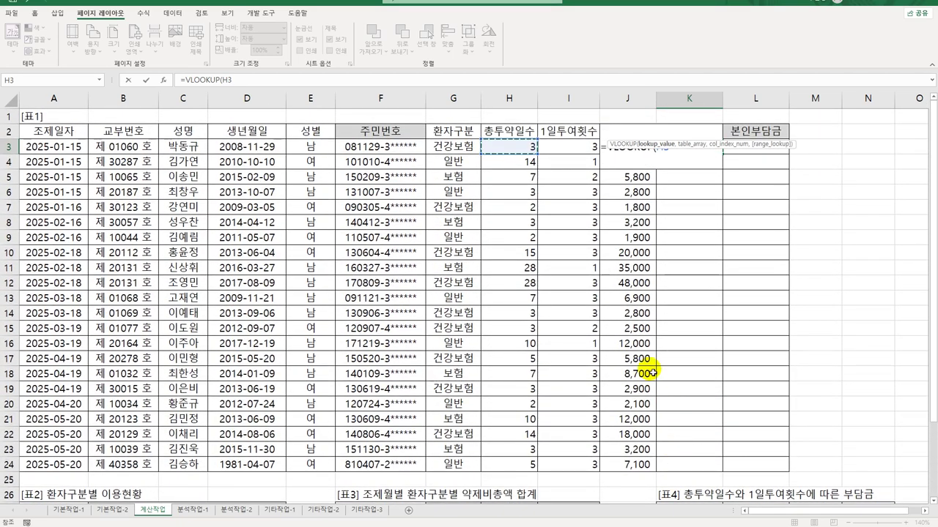
{"action": "type", "text": ","}
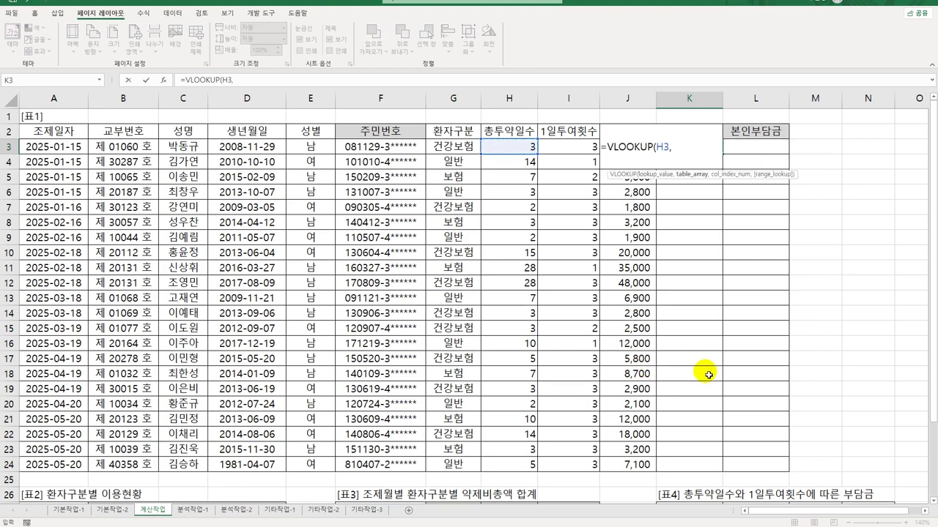
{"action": "scroll", "coordinate": [709, 375], "scroll_direction": "down", "scroll_amount": 6}
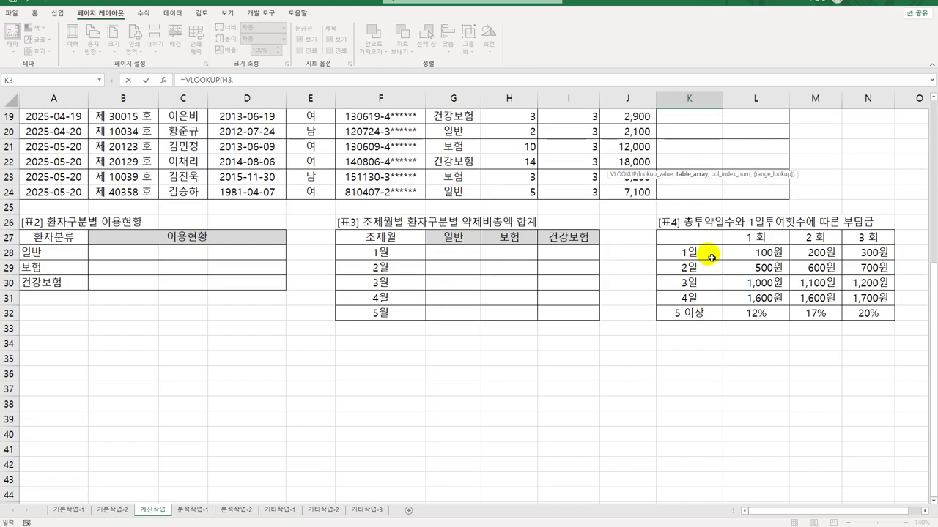
{"action": "left_click_drag", "start_coordinate": [711, 258], "coordinate": [865, 315]}
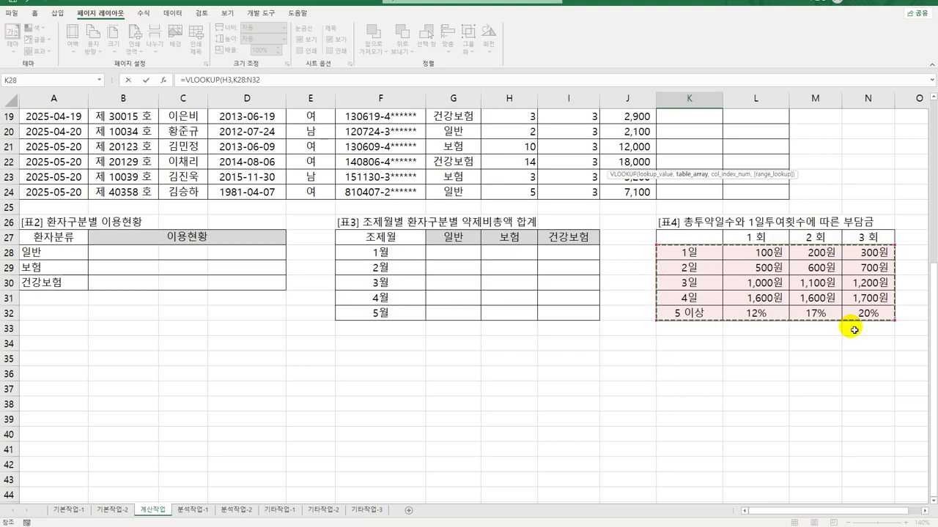
{"action": "key", "text": "F4"}
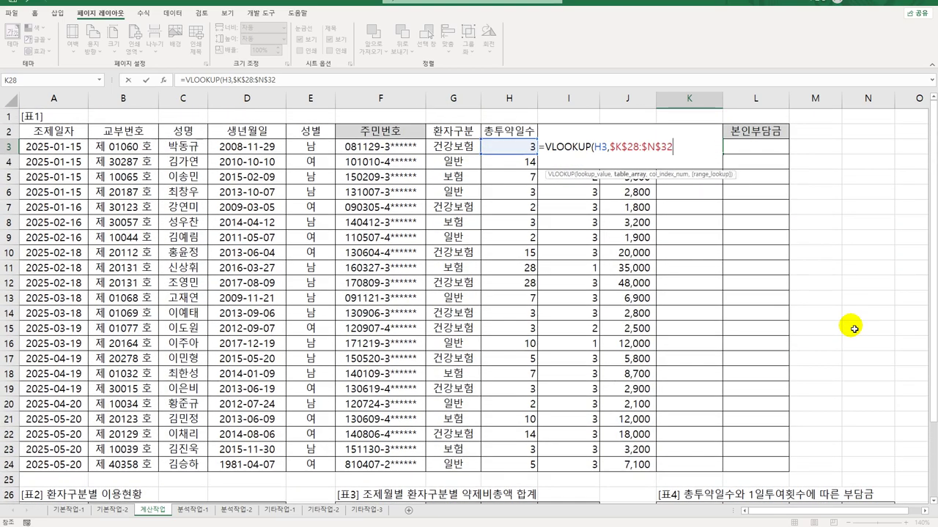
Nest a MATCH function with I3 as its lookup value as the column index.
{"action": "type", "text": ","}
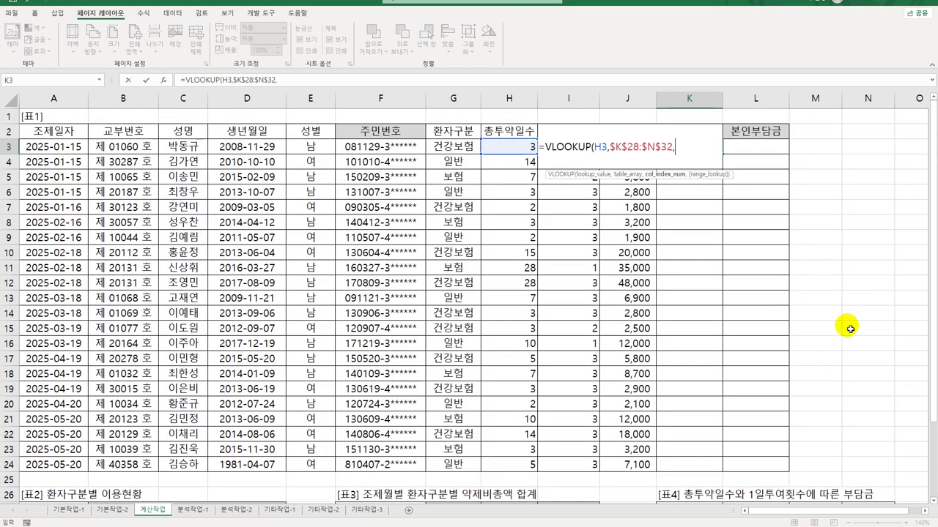
{"action": "scroll", "coordinate": [854, 327], "scroll_direction": "down", "scroll_amount": 3}
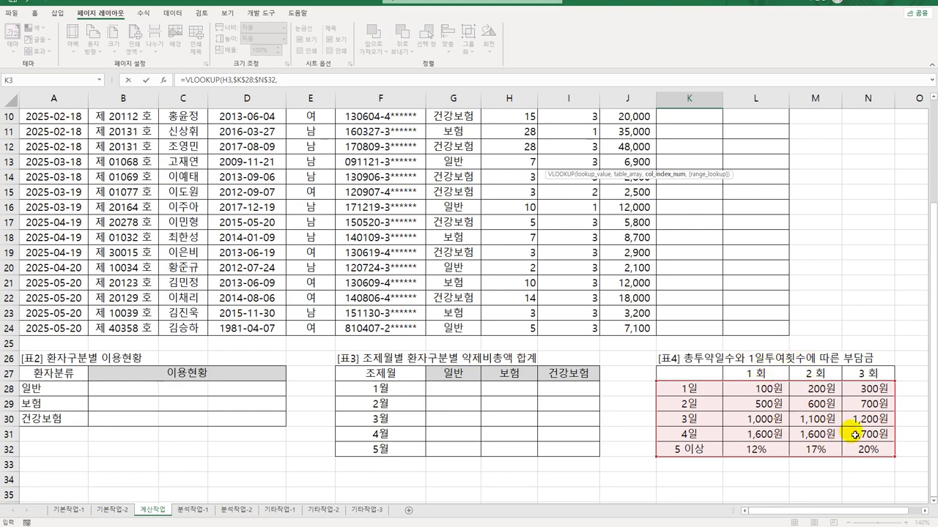
{"action": "scroll", "coordinate": [835, 421], "scroll_direction": "up", "scroll_amount": 3}
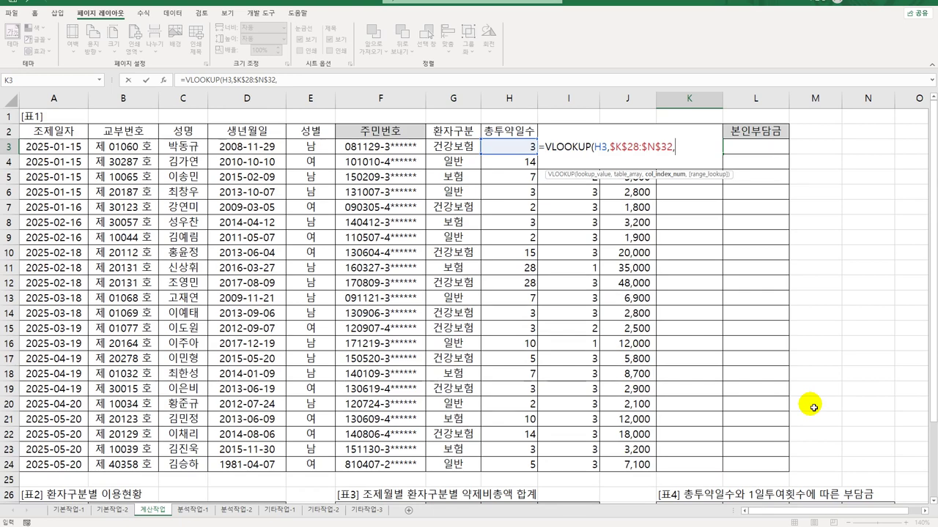
{"action": "scroll", "coordinate": [813, 408], "scroll_direction": "down", "scroll_amount": 3}
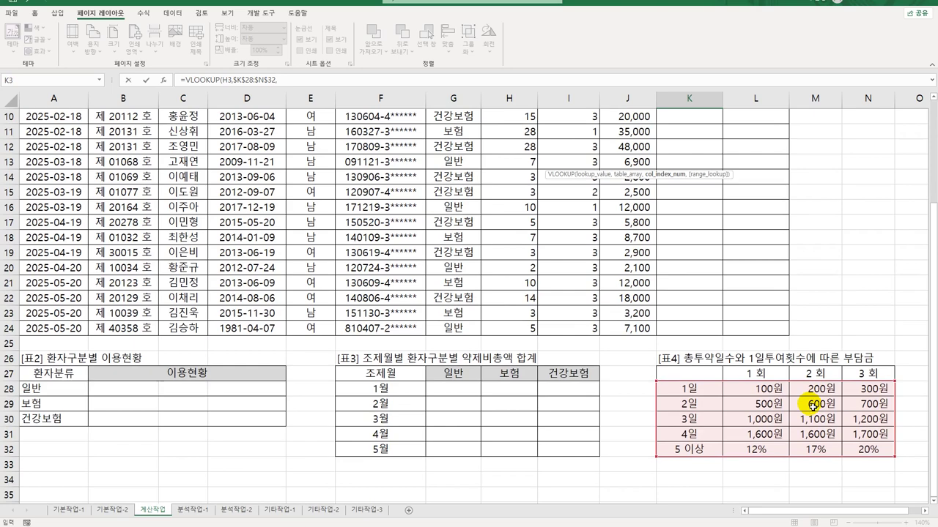
{"action": "scroll", "coordinate": [809, 407], "scroll_direction": "up", "scroll_amount": 3}
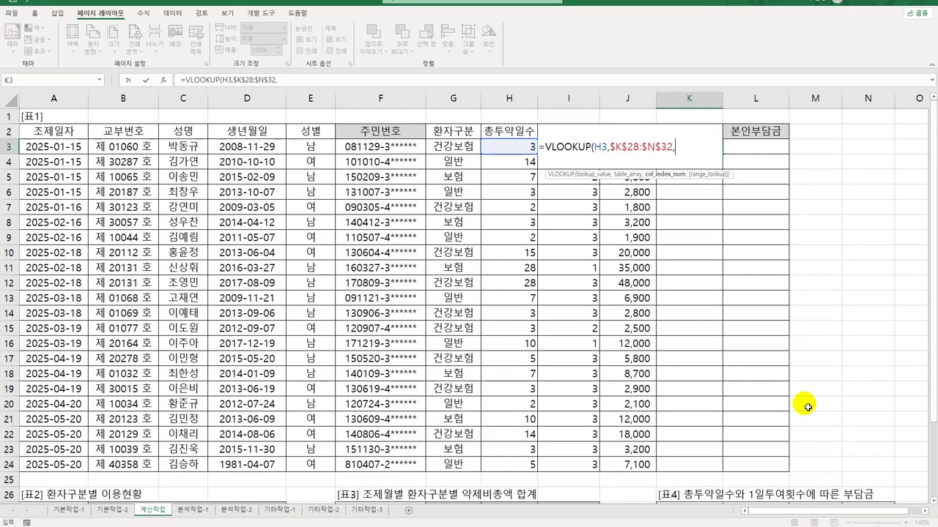
{"action": "scroll", "coordinate": [802, 412], "scroll_direction": "down", "scroll_amount": 3}
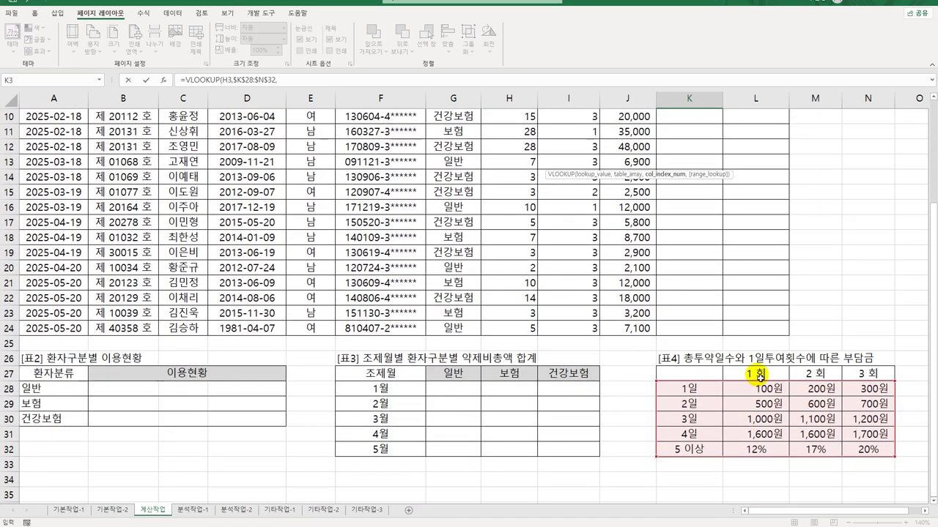
{"action": "scroll", "coordinate": [607, 256], "scroll_direction": "up", "scroll_amount": 3}
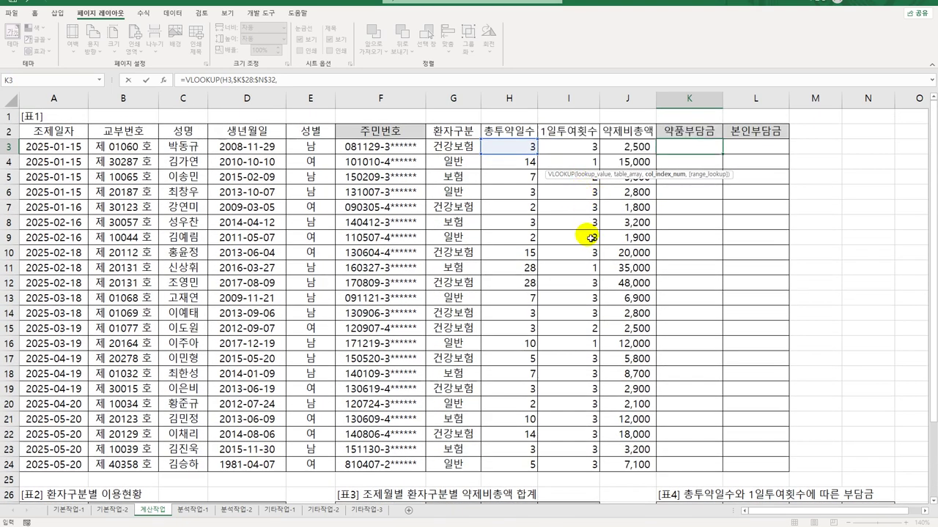
{"action": "scroll", "coordinate": [591, 237], "scroll_direction": "down", "scroll_amount": 3}
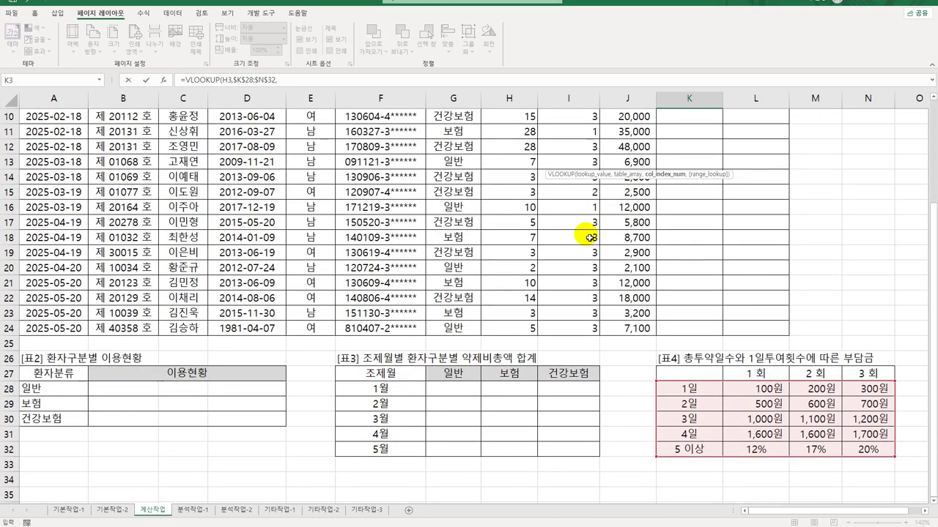
{"action": "scroll", "coordinate": [591, 237], "scroll_direction": "up", "scroll_amount": 3}
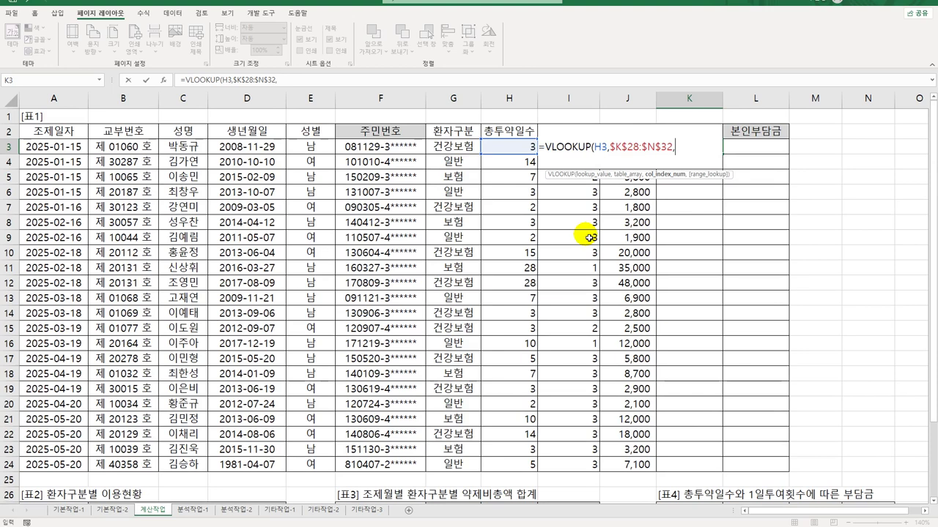
{"action": "type", "text": "ma"}
{"action": "key", "text": "Tab"}
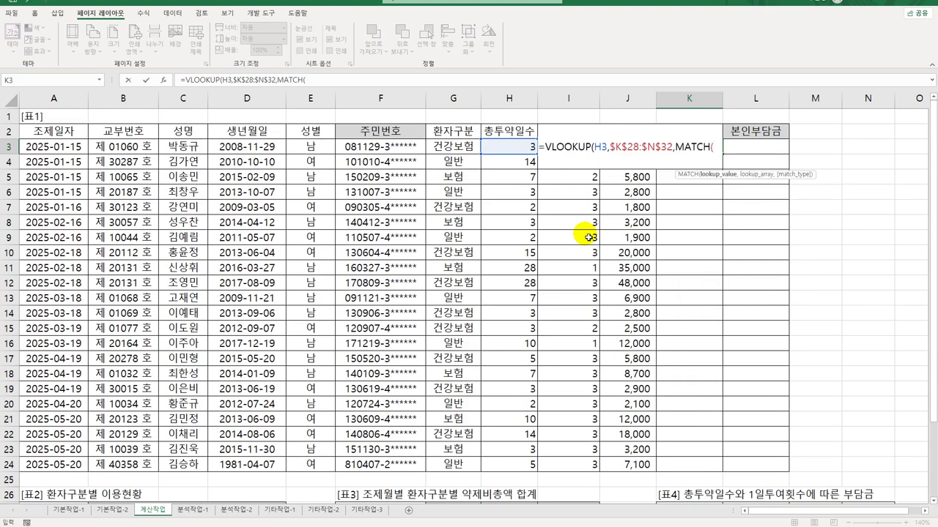
{"action": "key", "text": "Left"}
{"action": "key", "text": "Left"}
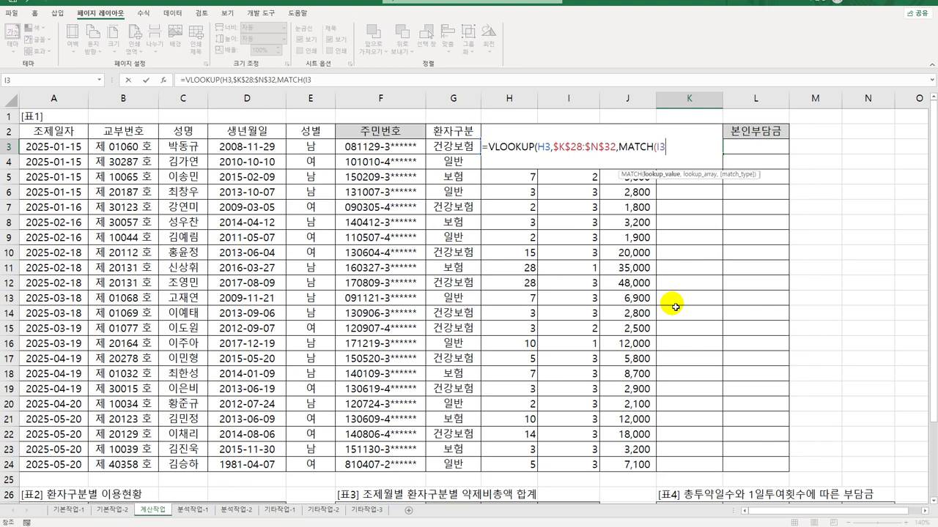
{"action": "type", "text": ","}
Give MATCH the absolute header range $L$27:$N$27, followed by a comma.
{"action": "scroll", "coordinate": [688, 333], "scroll_direction": "down", "scroll_amount": 3}
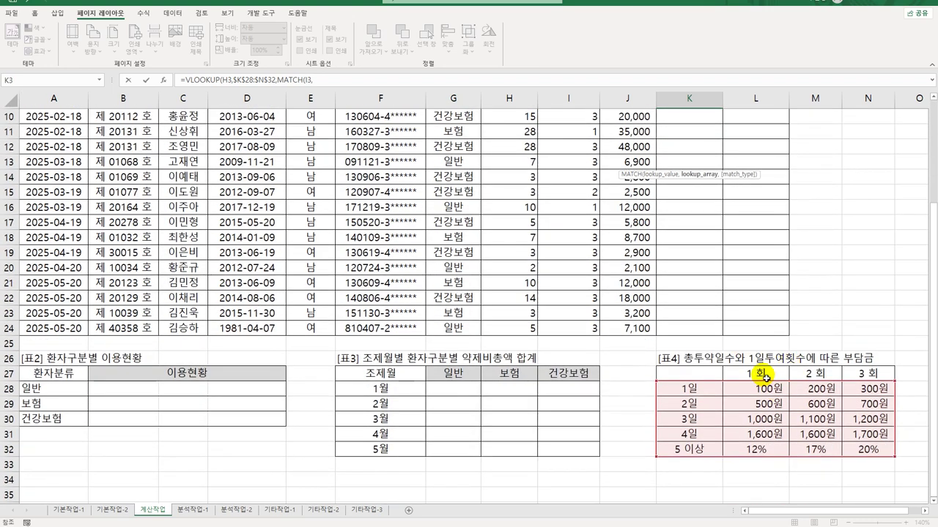
{"action": "left_click_drag", "start_coordinate": [765, 377], "coordinate": [868, 375]}
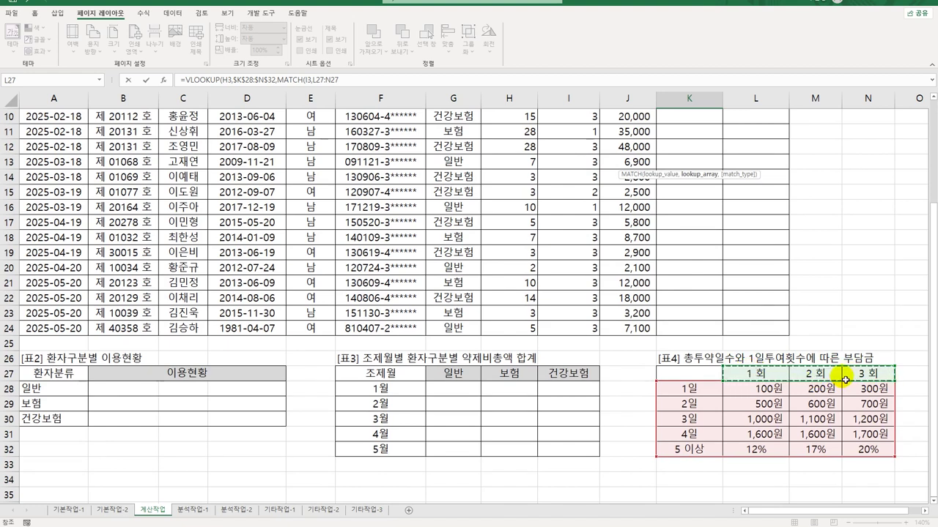
{"action": "key", "text": "F4"}
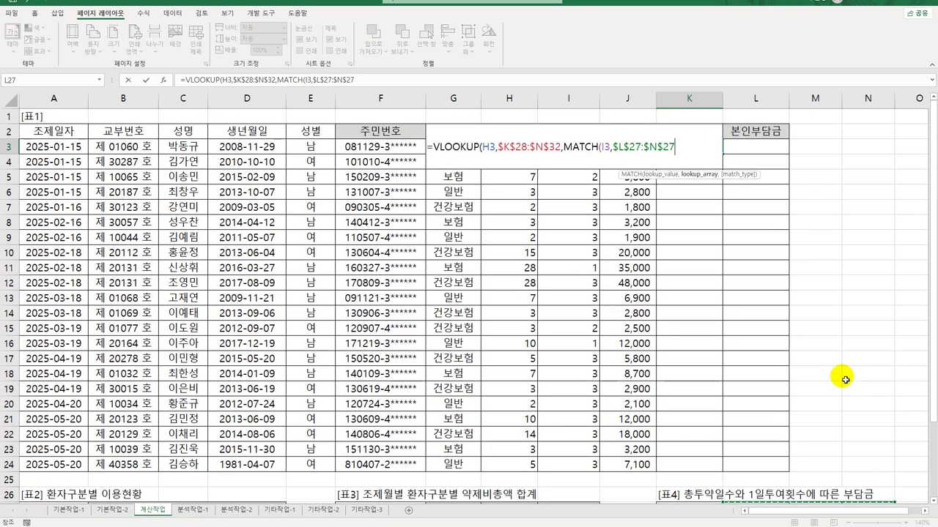
{"action": "type", "text": ","}
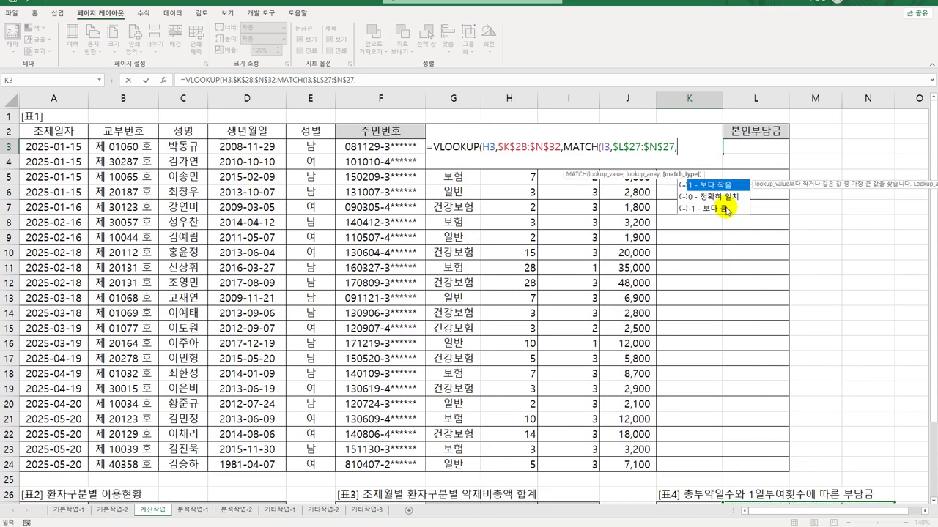
Compare the match-type options and insert 1 '보다 작음' into the MATCH.
{"action": "left_click", "coordinate": [725, 198]}
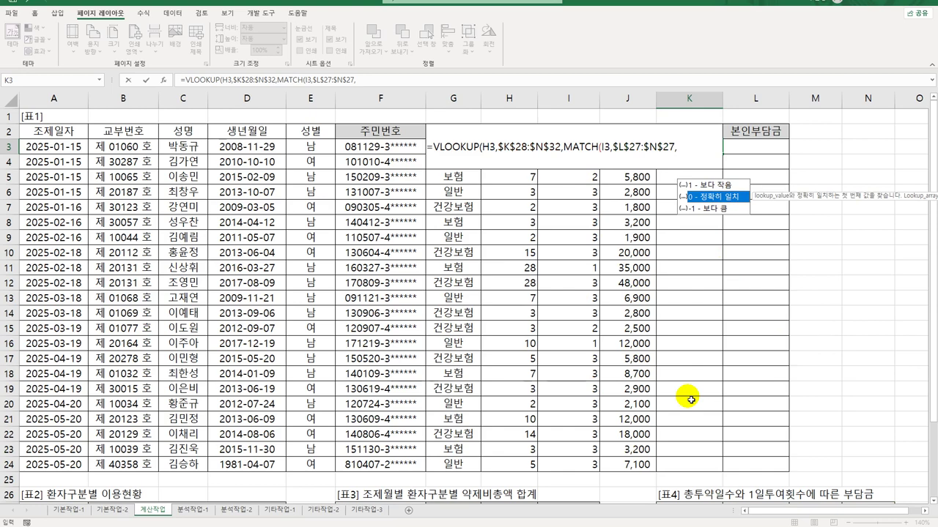
{"action": "scroll", "coordinate": [691, 399], "scroll_direction": "down", "scroll_amount": 3}
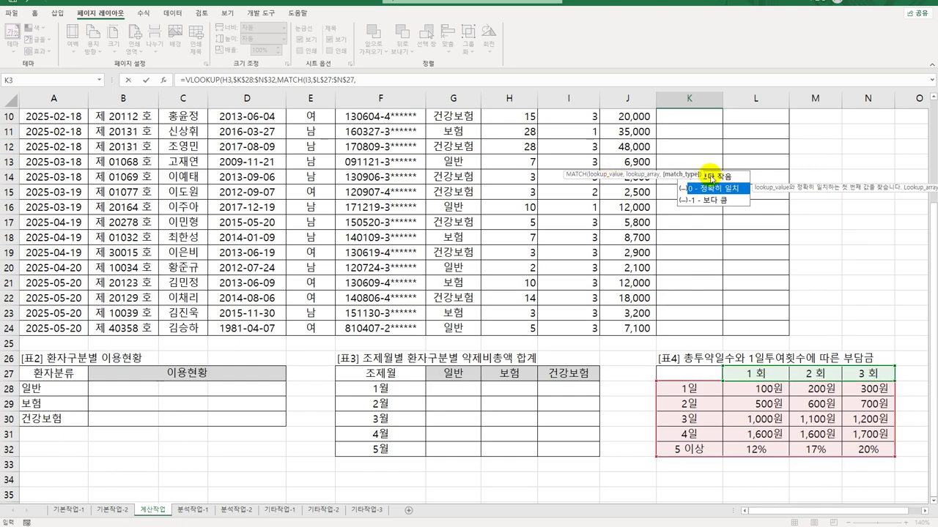
{"action": "scroll", "coordinate": [702, 219], "scroll_direction": "up", "scroll_amount": 2}
{"action": "scroll", "coordinate": [702, 219], "scroll_direction": "up", "scroll_amount": 2}
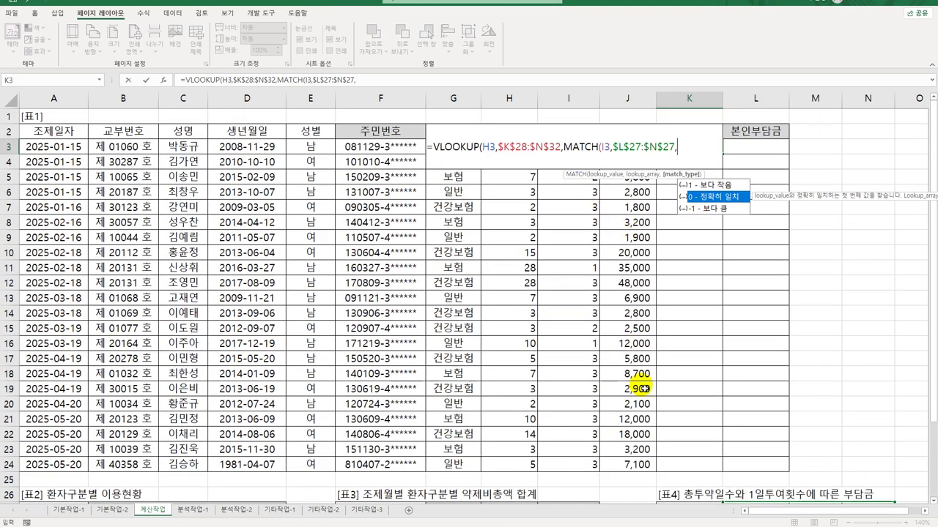
{"action": "scroll", "coordinate": [716, 405], "scroll_direction": "down", "scroll_amount": 3}
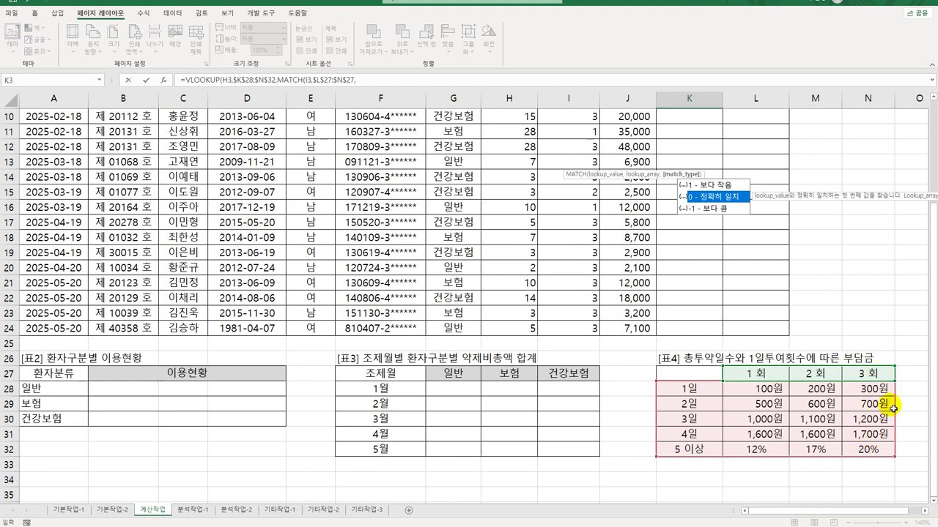
{"action": "left_click", "coordinate": [703, 185]}
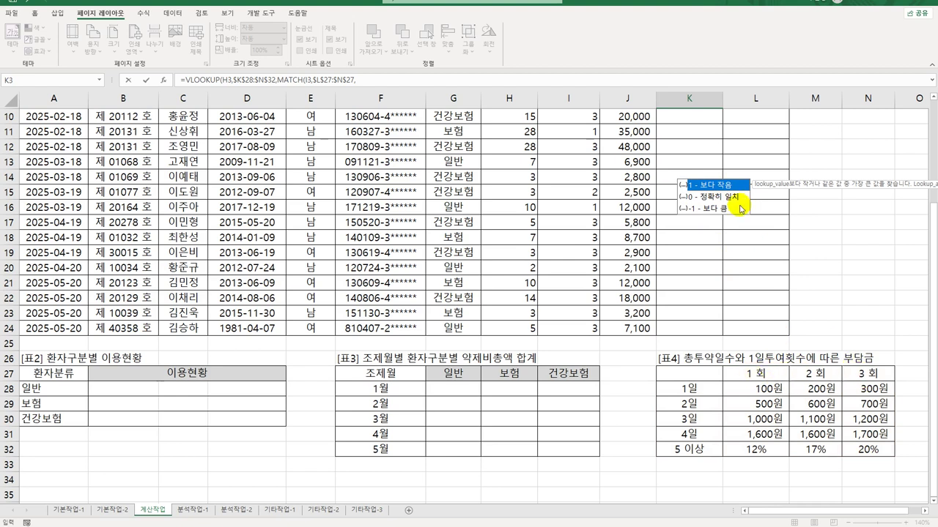
{"action": "double_click", "coordinate": [705, 189]}
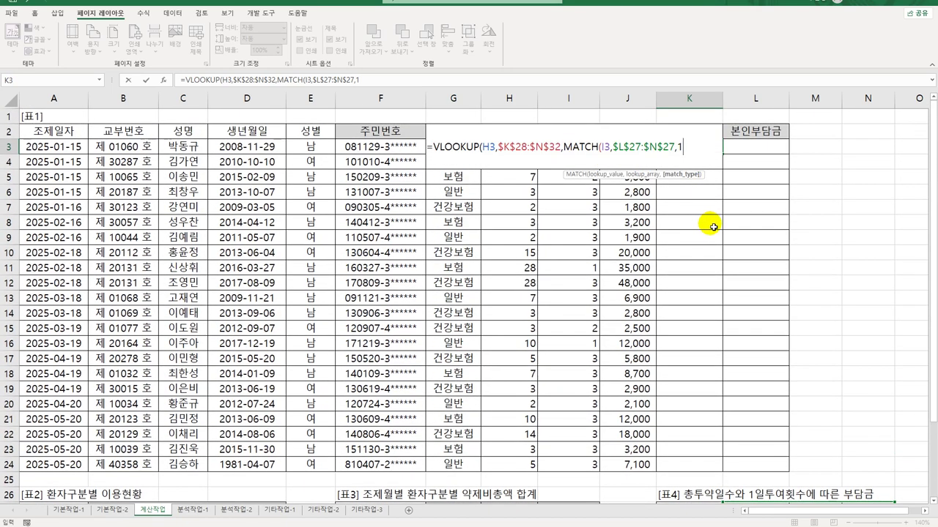
Close MATCH, add +1, and commit =VLOOKUP(H3,$K$28:$N$32,MATCH(I3,$L$27:$N$27,1)+1) in K3.
{"action": "type", "text": ")+"}
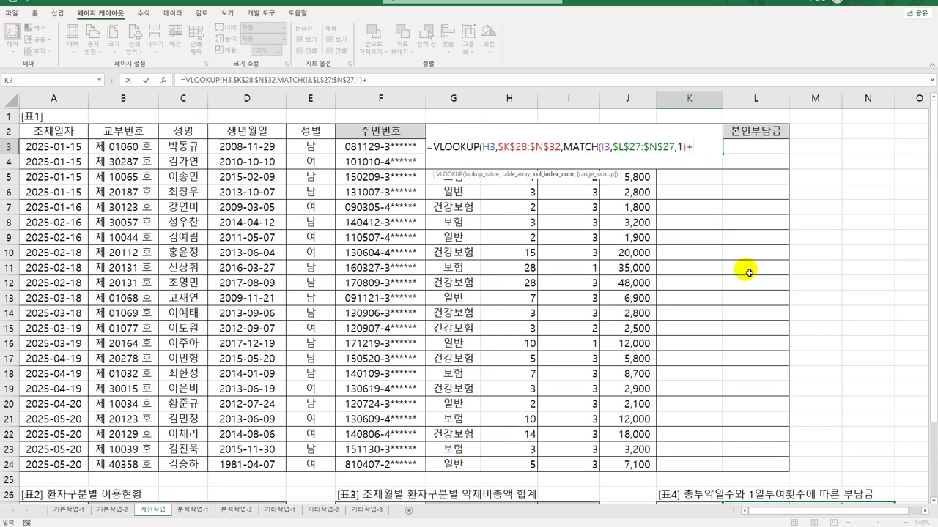
{"action": "scroll", "coordinate": [745, 269], "scroll_direction": "down", "scroll_amount": 3}
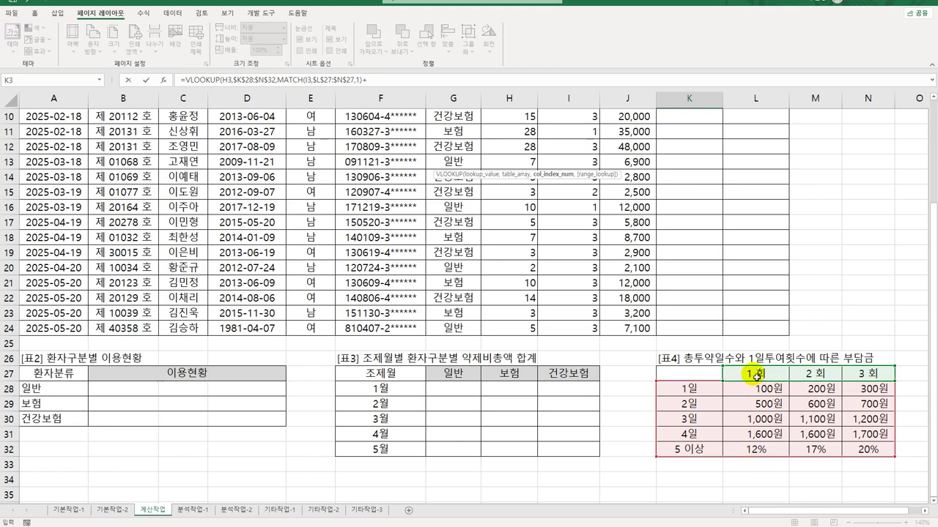
{"action": "scroll", "coordinate": [756, 376], "scroll_direction": "up", "scroll_amount": 3}
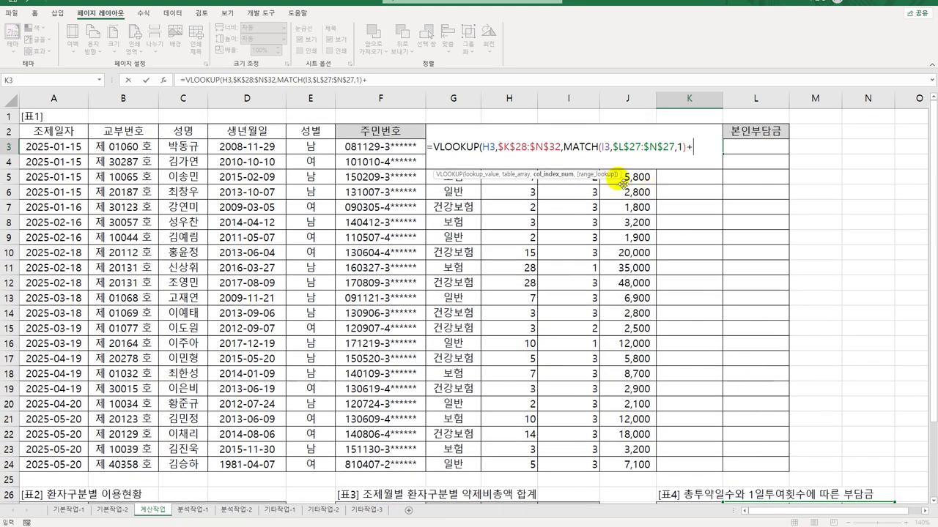
{"action": "left_click_drag", "start_coordinate": [563, 148], "coordinate": [687, 150]}
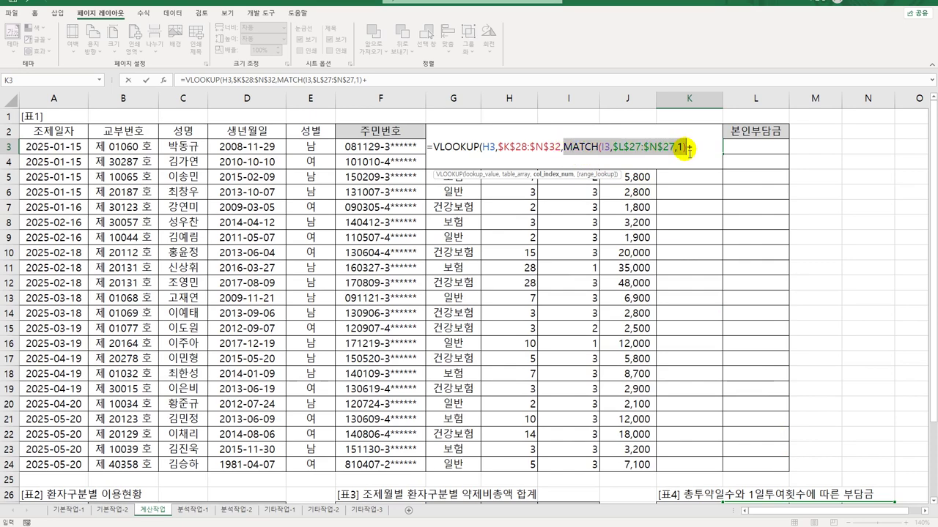
{"action": "scroll", "coordinate": [727, 296], "scroll_direction": "down", "scroll_amount": 3}
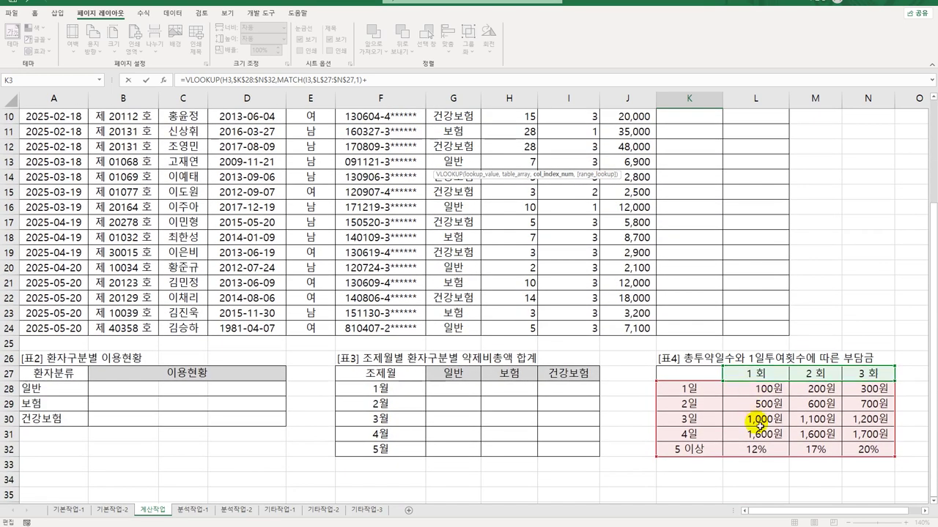
{"action": "scroll", "coordinate": [745, 372], "scroll_direction": "up", "scroll_amount": 3}
{"action": "left_click", "coordinate": [702, 152]}
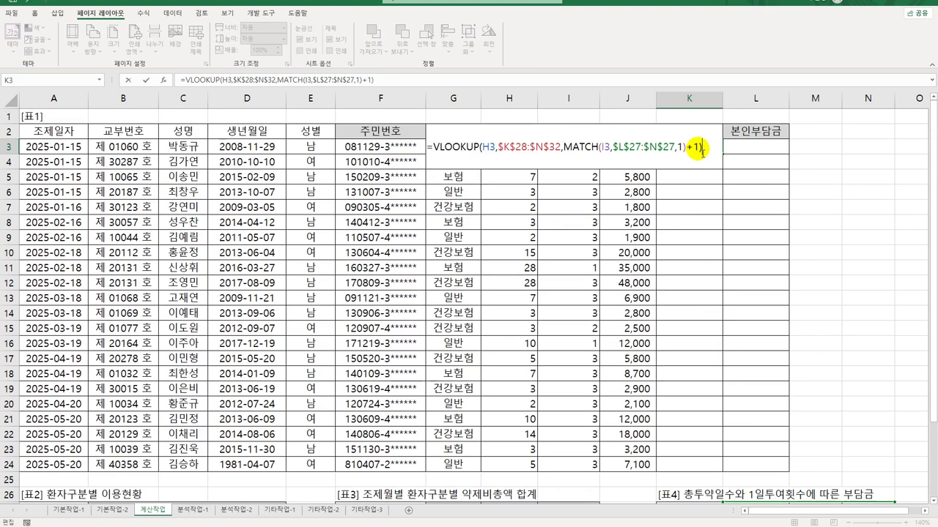
{"action": "key", "text": "Return"}
Verify K3's 1,200원 result against H3, I3 and 표4's 3일 row.
{"action": "left_click", "coordinate": [701, 150]}
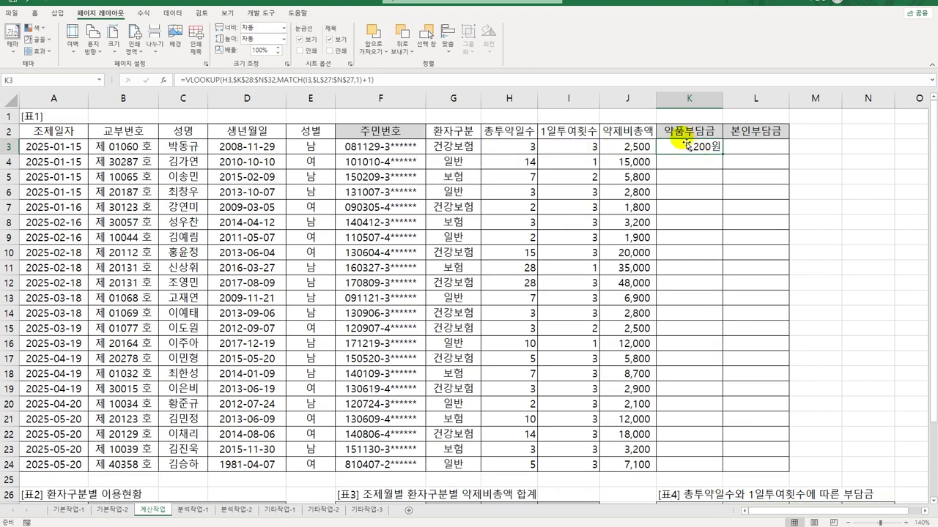
{"action": "left_click", "coordinate": [529, 146]}
{"action": "scroll", "coordinate": [697, 392], "scroll_direction": "down", "scroll_amount": 3}
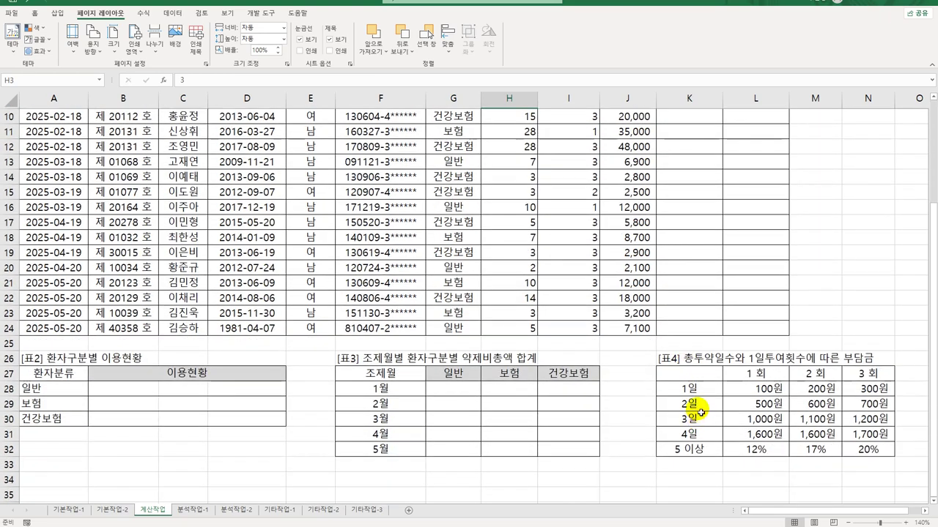
{"action": "scroll", "coordinate": [698, 399], "scroll_direction": "up", "scroll_amount": 3}
{"action": "scroll", "coordinate": [699, 406], "scroll_direction": "down", "scroll_amount": 3}
{"action": "scroll", "coordinate": [698, 409], "scroll_direction": "down", "scroll_amount": 4}
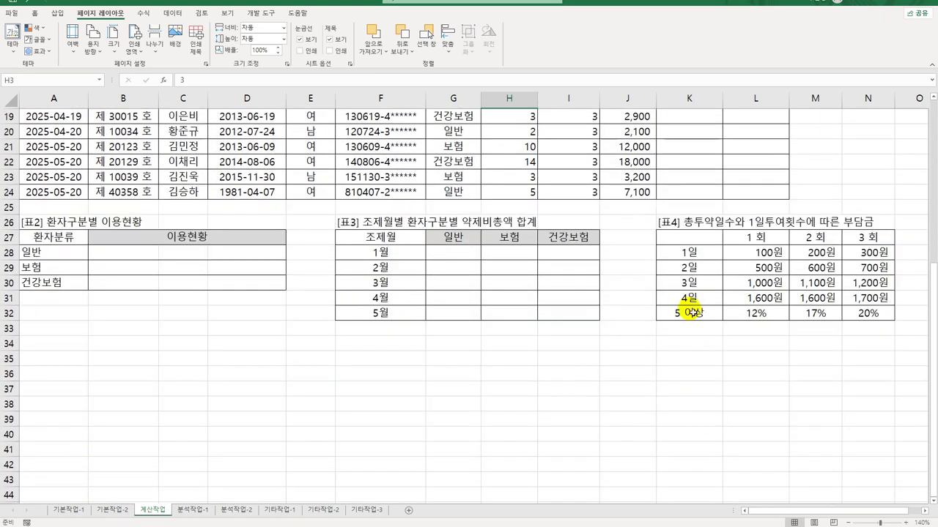
{"action": "left_click", "coordinate": [689, 255]}
{"action": "left_click", "coordinate": [682, 284]}
{"action": "scroll", "coordinate": [655, 286], "scroll_direction": "up", "scroll_amount": 6}
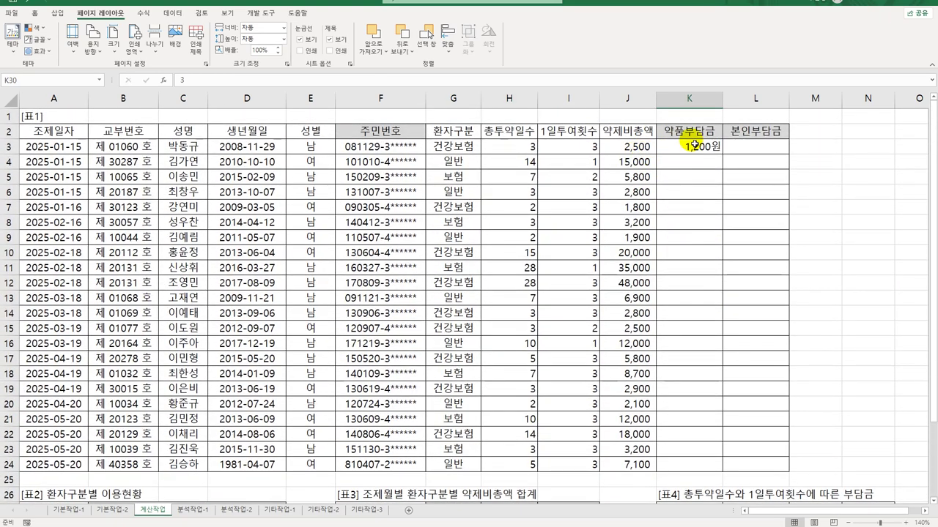
{"action": "scroll", "coordinate": [653, 304], "scroll_direction": "down", "scroll_amount": 3}
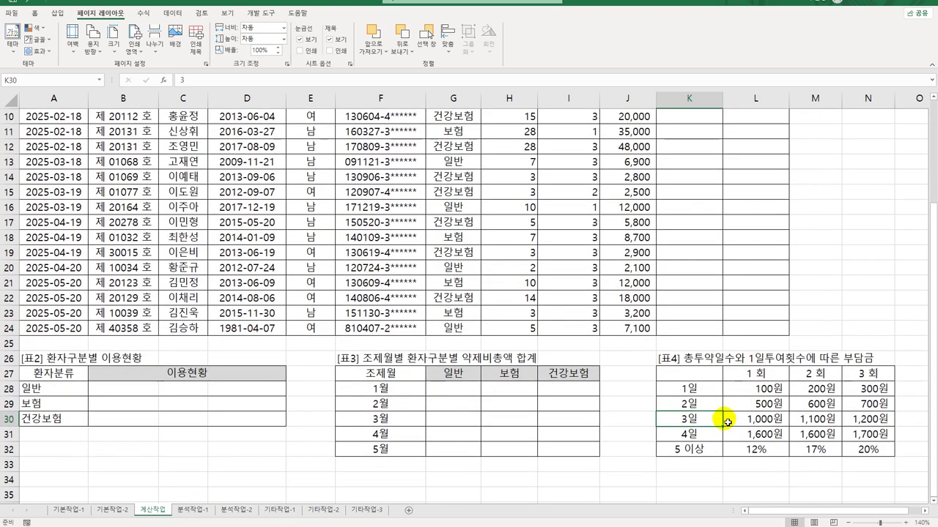
{"action": "left_click_drag", "start_coordinate": [725, 419], "coordinate": [870, 423]}
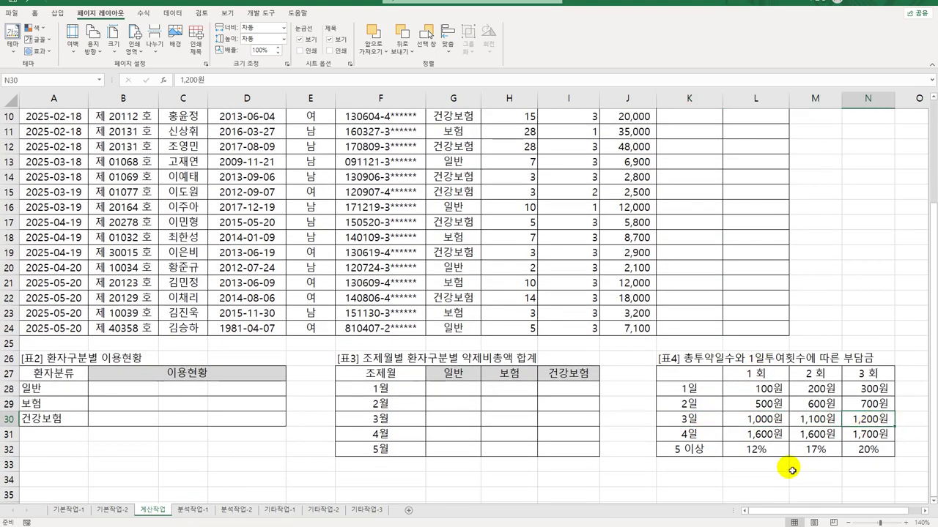
{"action": "scroll", "coordinate": [747, 380], "scroll_direction": "up", "scroll_amount": 3}
{"action": "left_click", "coordinate": [701, 146]}
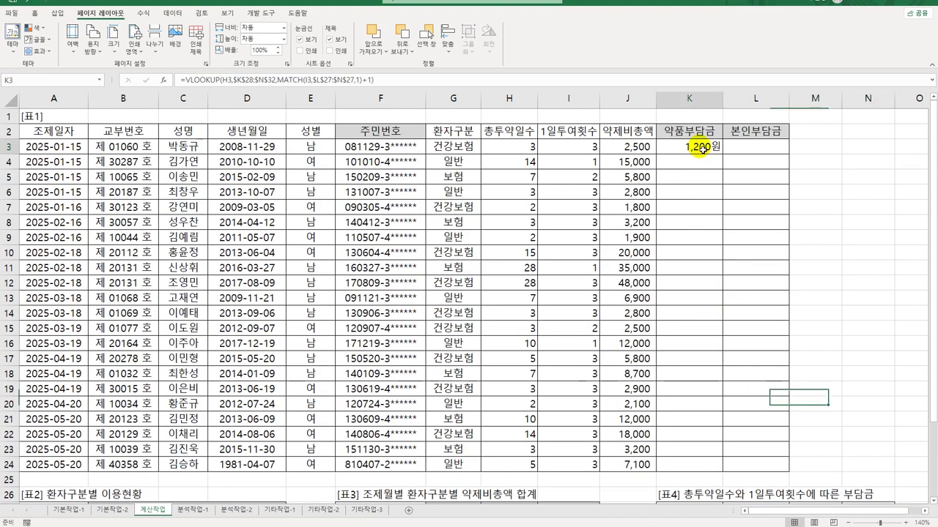
Fill K3's formula down to K24 and spot-check K16, K17 and 표4's 5 이상 charges.
{"action": "left_click_drag", "start_coordinate": [723, 155], "coordinate": [729, 469]}
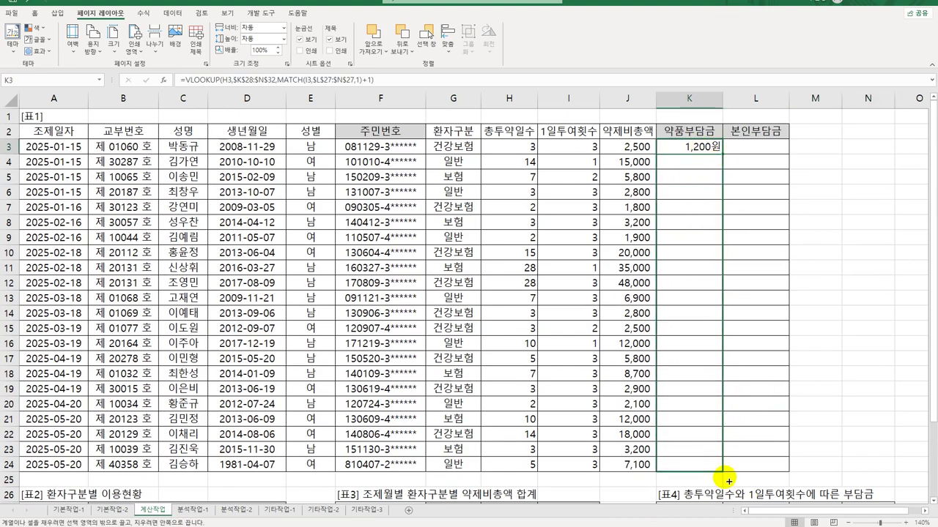
{"action": "scroll", "coordinate": [740, 388], "scroll_direction": "down", "scroll_amount": 3}
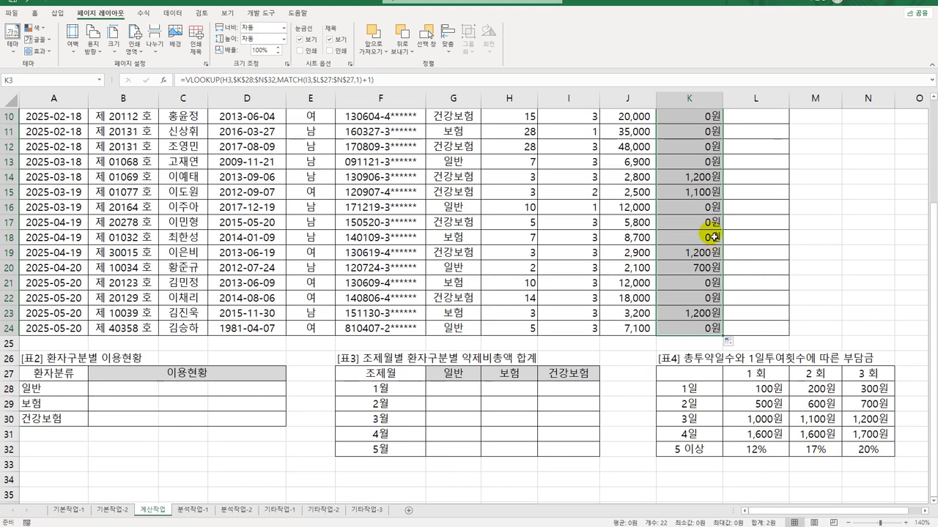
{"action": "left_click", "coordinate": [704, 205]}
{"action": "left_click", "coordinate": [706, 227]}
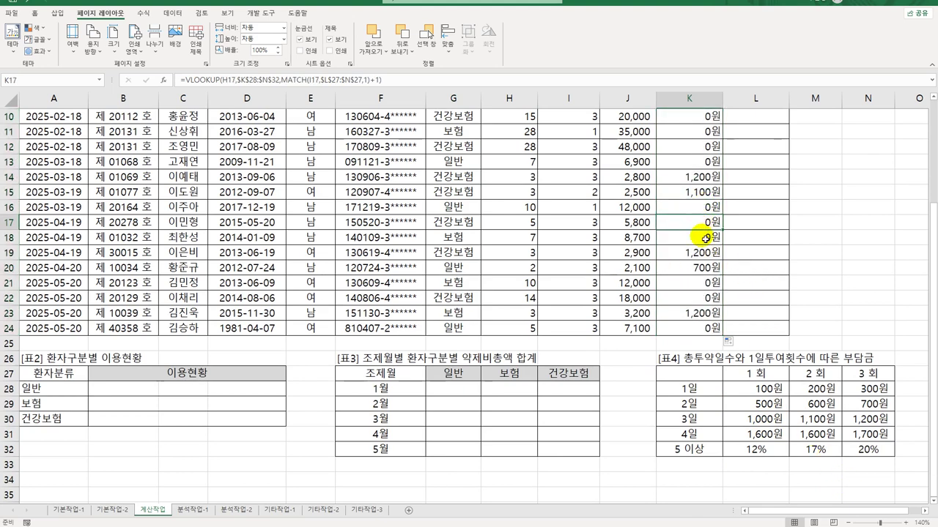
{"action": "left_click_drag", "start_coordinate": [758, 449], "coordinate": [863, 454]}
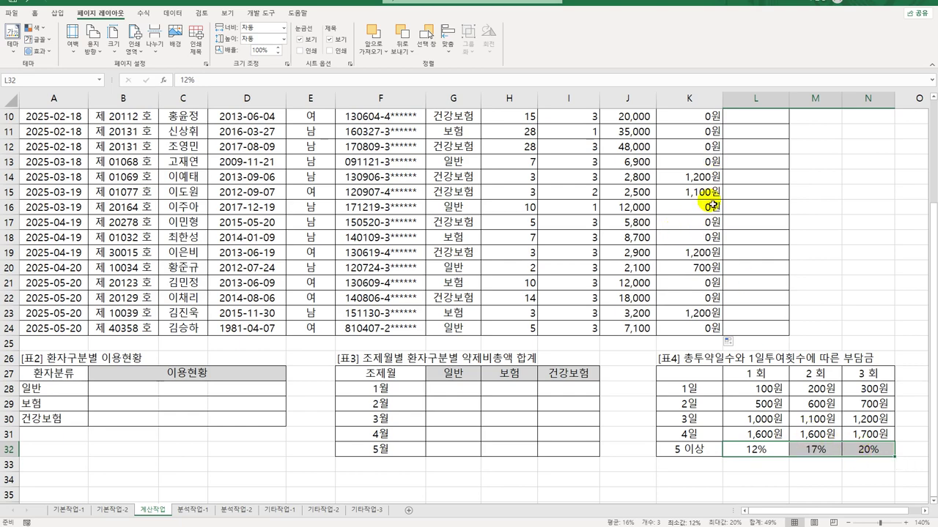
{"action": "scroll", "coordinate": [706, 216], "scroll_direction": "up", "scroll_amount": 3}
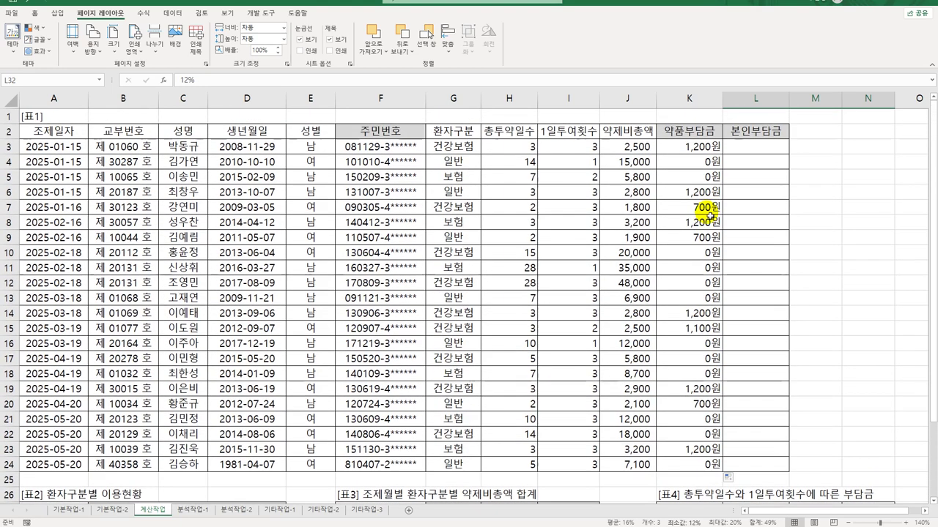
{"action": "left_click", "coordinate": [684, 146]}
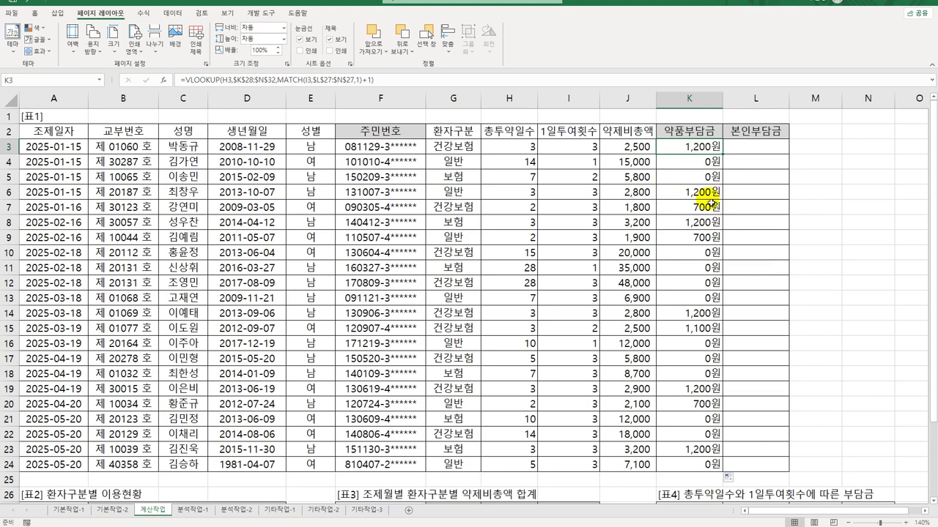
Edit K3 so the lookup result is multiplied by J3 (약제비총액).
{"action": "double_click", "coordinate": [688, 147]}
{"action": "left_click", "coordinate": [722, 147]}
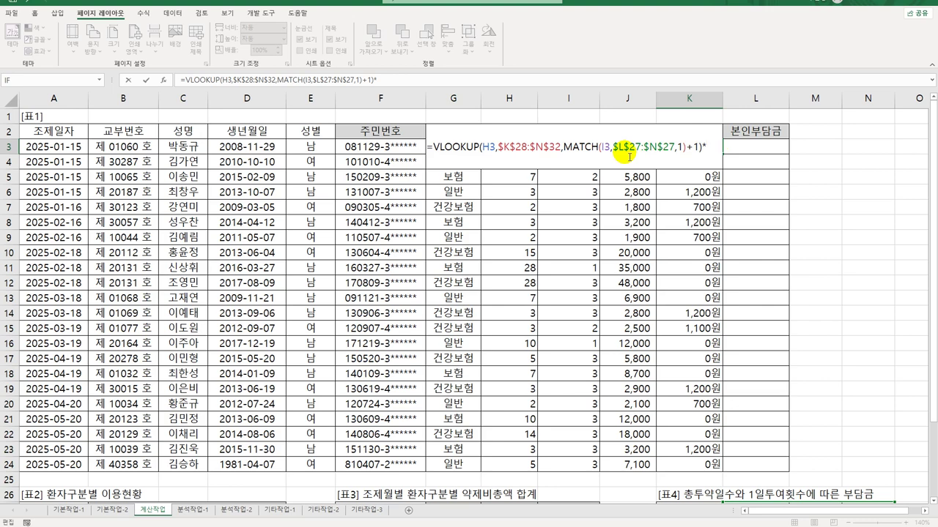
{"action": "left_click", "coordinate": [634, 118]}
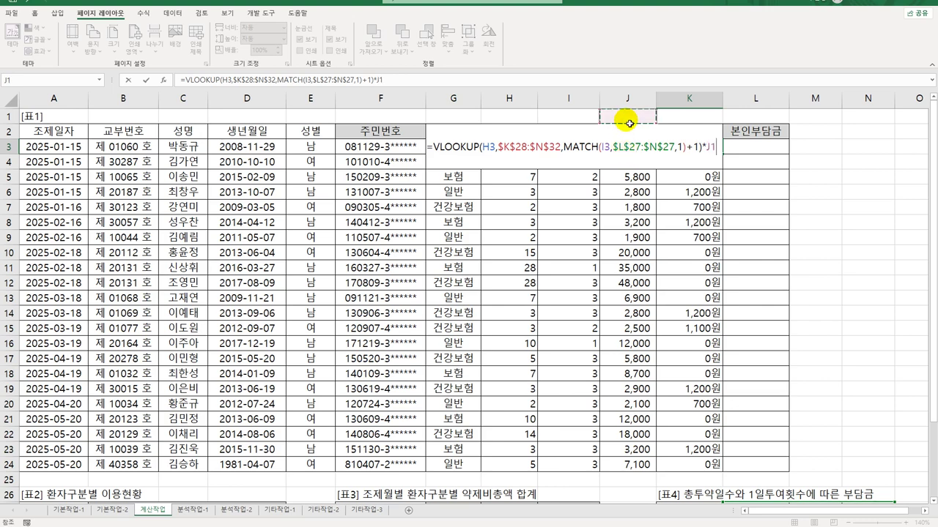
{"action": "key", "text": "Down"}
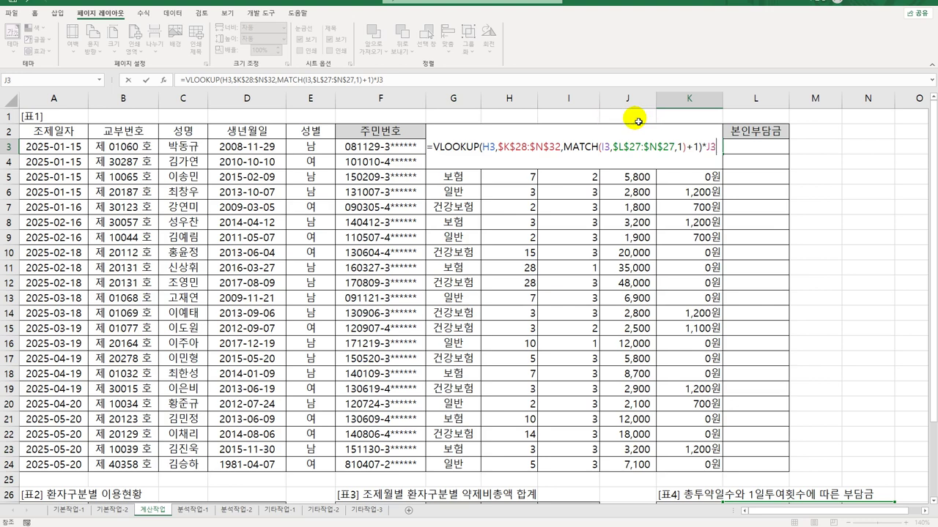
{"action": "key", "text": "Return"}
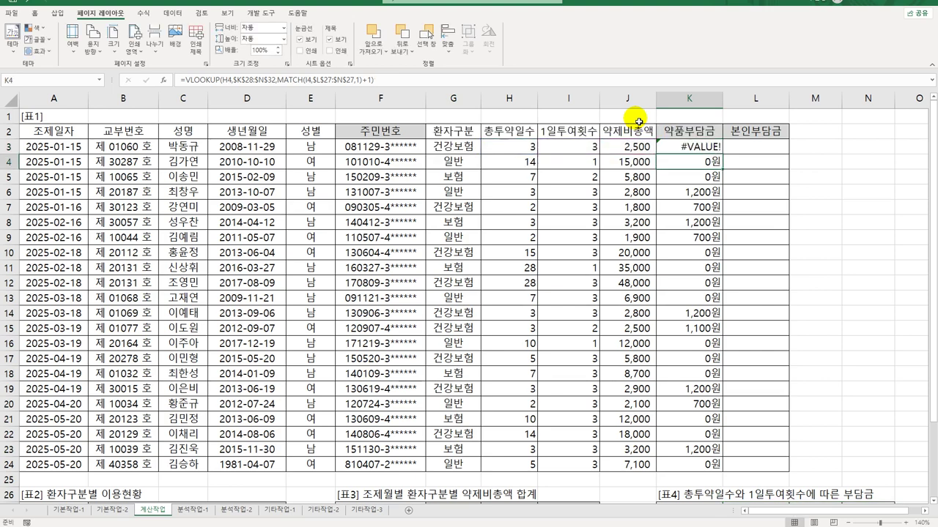
Fill the multiplied formula down to K24 and inspect 표4's 1,200원 entry in N30.
{"action": "left_click", "coordinate": [717, 147]}
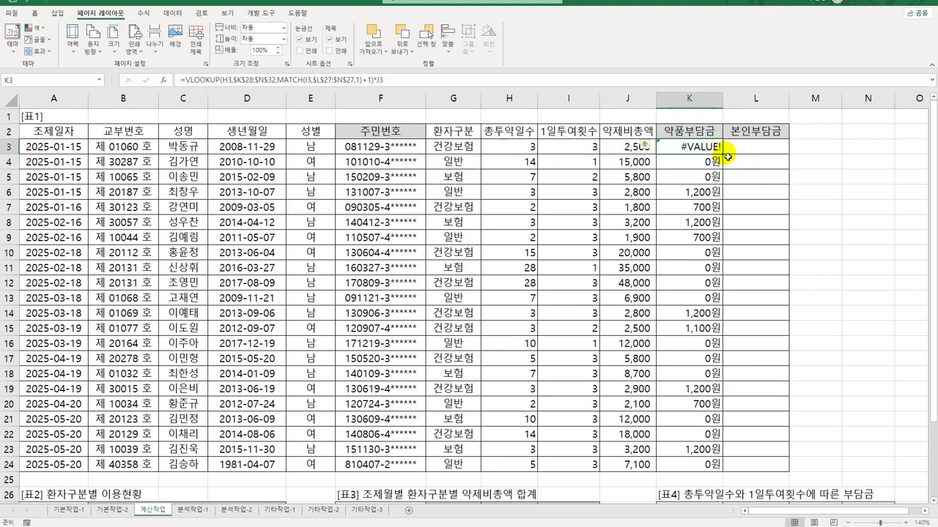
{"action": "left_click_drag", "start_coordinate": [727, 156], "coordinate": [716, 464]}
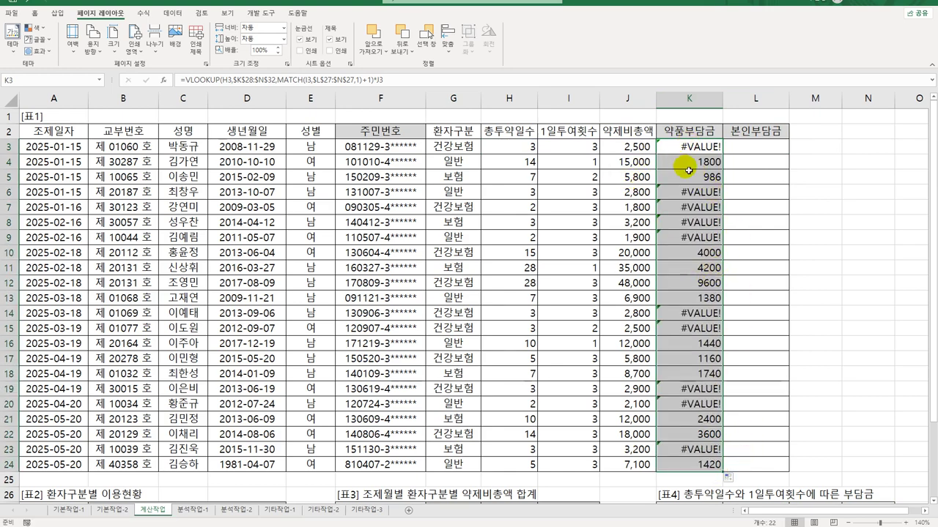
{"action": "scroll", "coordinate": [701, 241], "scroll_direction": "down", "scroll_amount": 3}
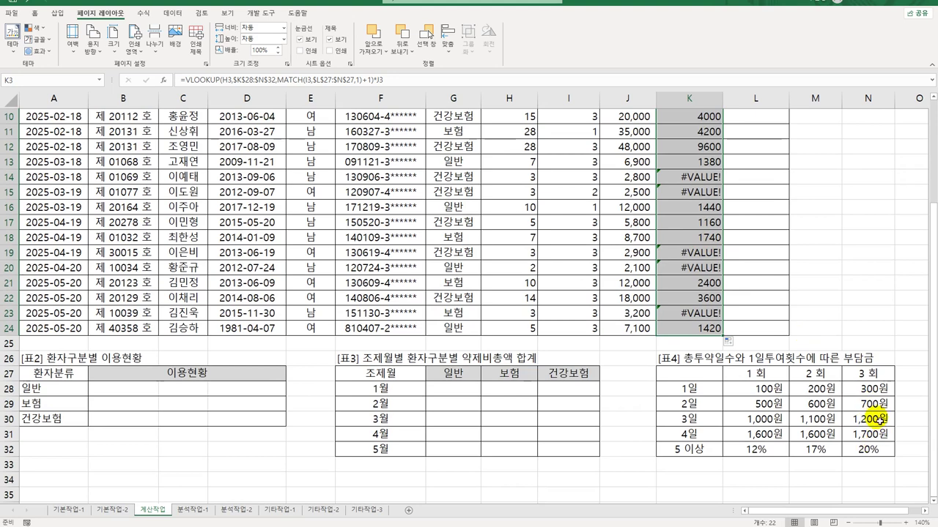
{"action": "left_click", "coordinate": [876, 420]}
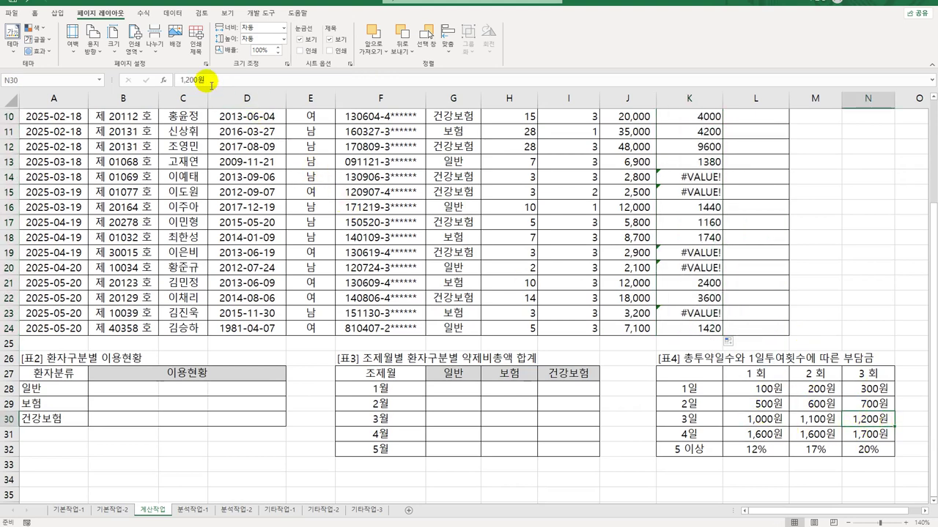
{"action": "left_click", "coordinate": [188, 80]}
{"action": "left_click_drag", "start_coordinate": [187, 79], "coordinate": [180, 79]}
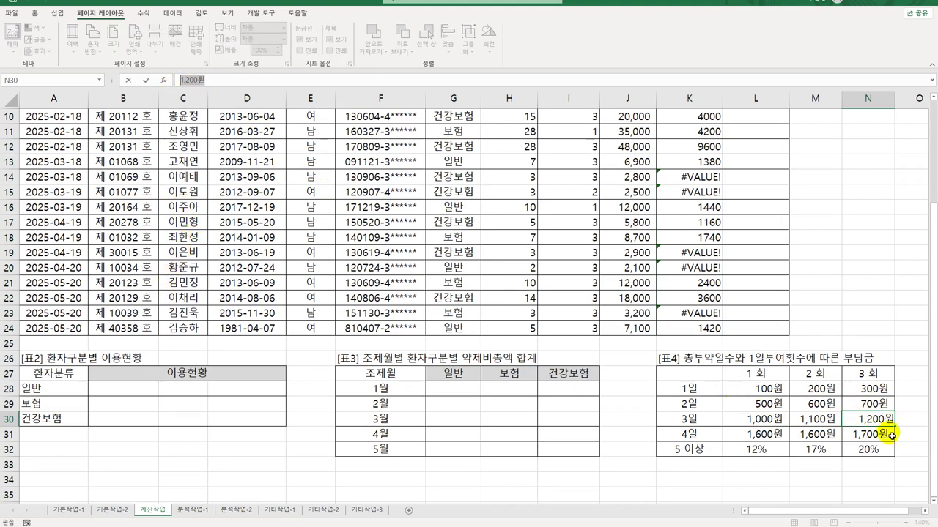
{"action": "key", "text": "Escape"}
Compare the K3, K4 and K10:K13 results against 표4's 500원 and 1,200원 charges.
{"action": "scroll", "coordinate": [776, 387], "scroll_direction": "up", "scroll_amount": 3}
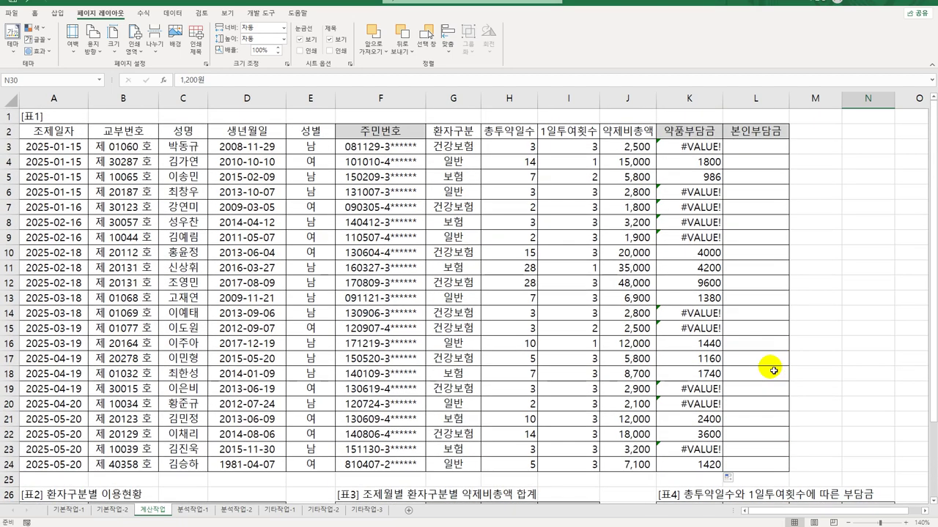
{"action": "scroll", "coordinate": [773, 370], "scroll_direction": "down", "scroll_amount": 6}
{"action": "left_click_drag", "start_coordinate": [760, 315], "coordinate": [866, 317]}
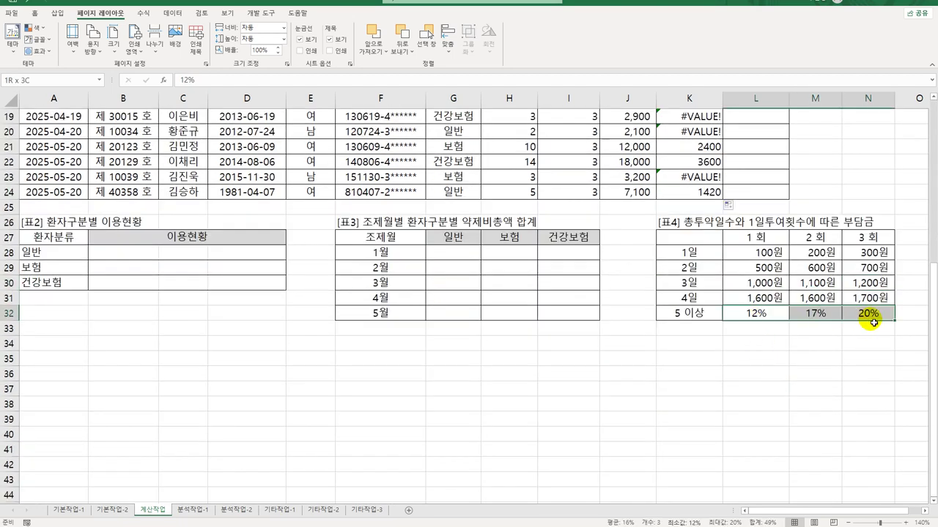
{"action": "scroll", "coordinate": [867, 322], "scroll_direction": "up", "scroll_amount": 2}
{"action": "scroll", "coordinate": [866, 324], "scroll_direction": "up", "scroll_amount": 4}
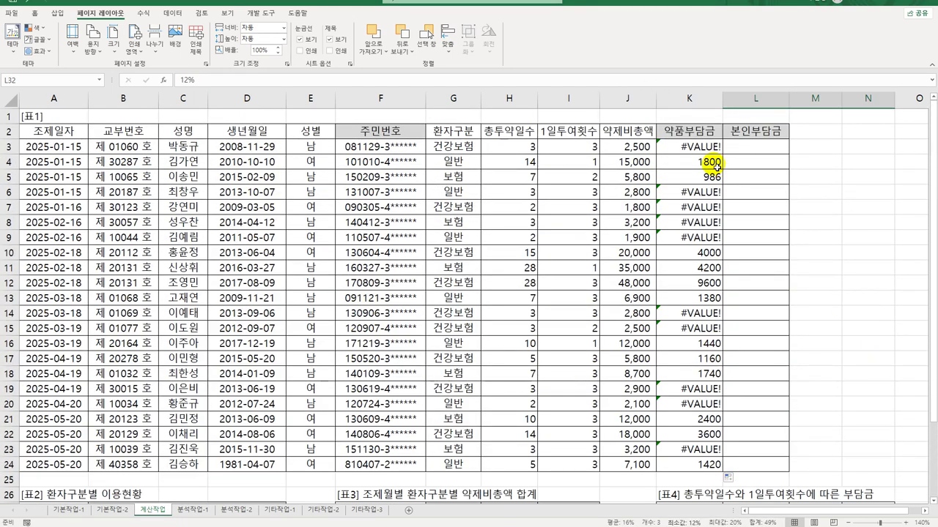
{"action": "left_click", "coordinate": [692, 147]}
{"action": "left_click", "coordinate": [715, 164]}
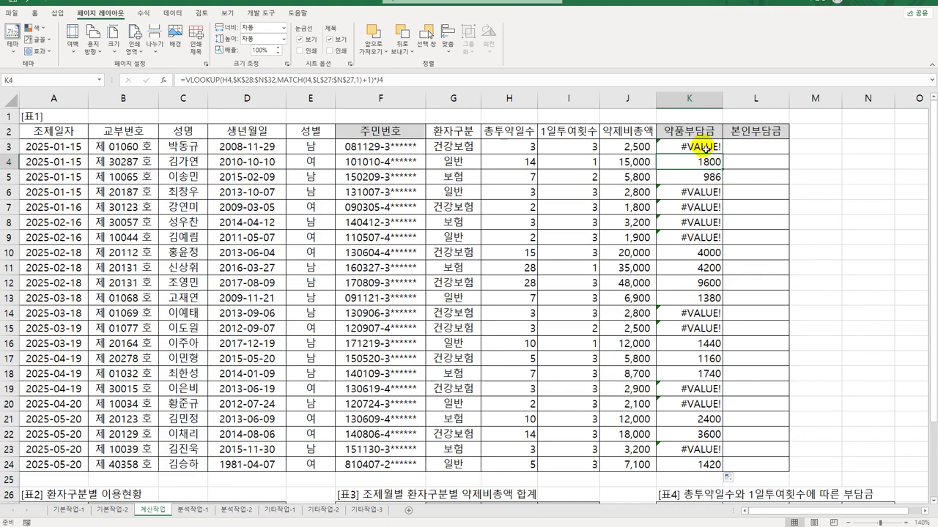
{"action": "left_click", "coordinate": [702, 147]}
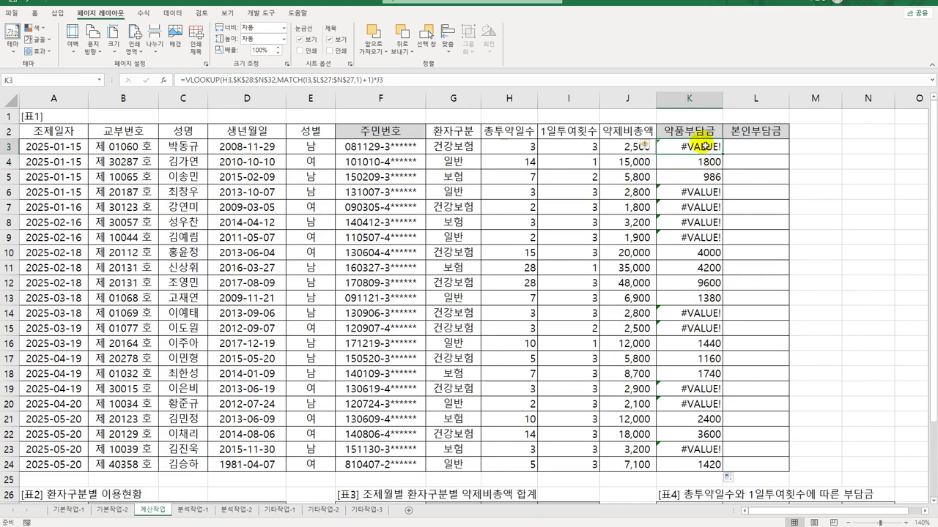
{"action": "scroll", "coordinate": [738, 222], "scroll_direction": "down", "scroll_amount": 3}
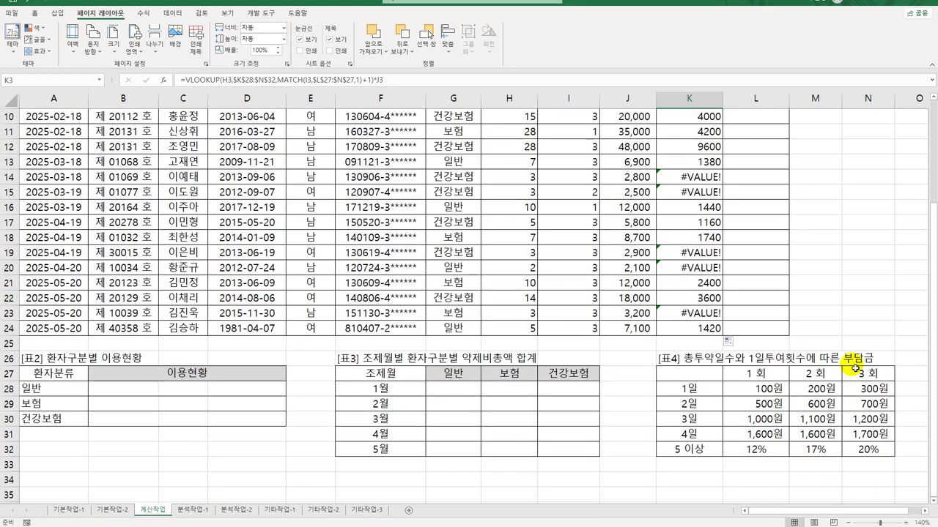
{"action": "left_click", "coordinate": [872, 419]}
{"action": "left_click", "coordinate": [775, 393]}
{"action": "left_click", "coordinate": [769, 408]}
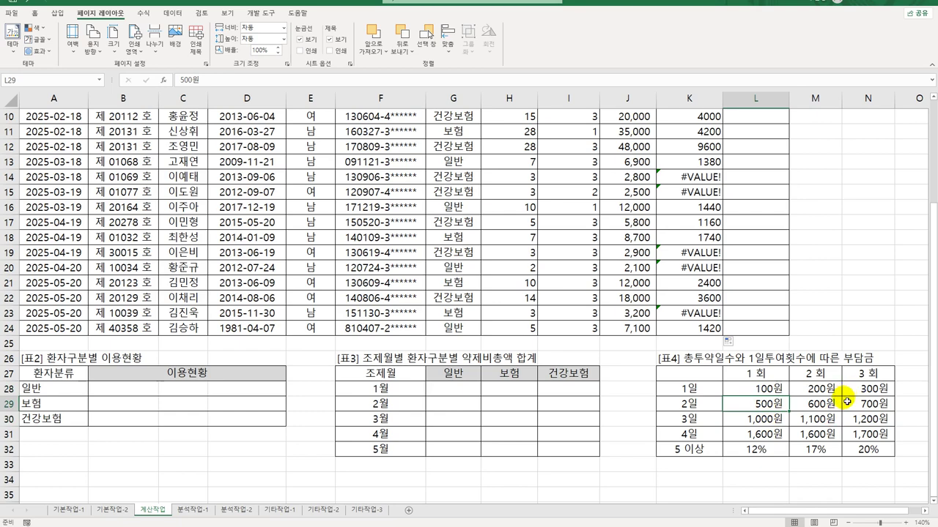
{"action": "scroll", "coordinate": [842, 399], "scroll_direction": "up", "scroll_amount": 3}
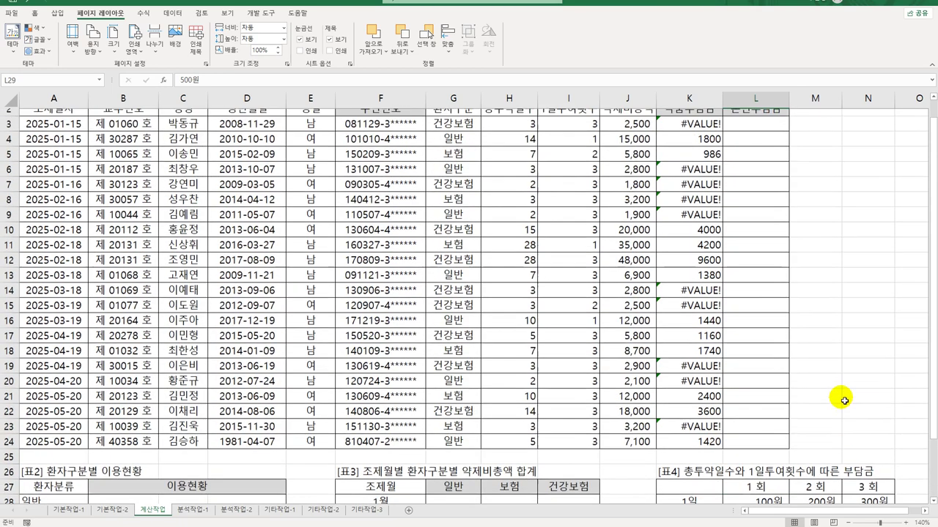
{"action": "left_click_drag", "start_coordinate": [709, 163], "coordinate": [713, 177]}
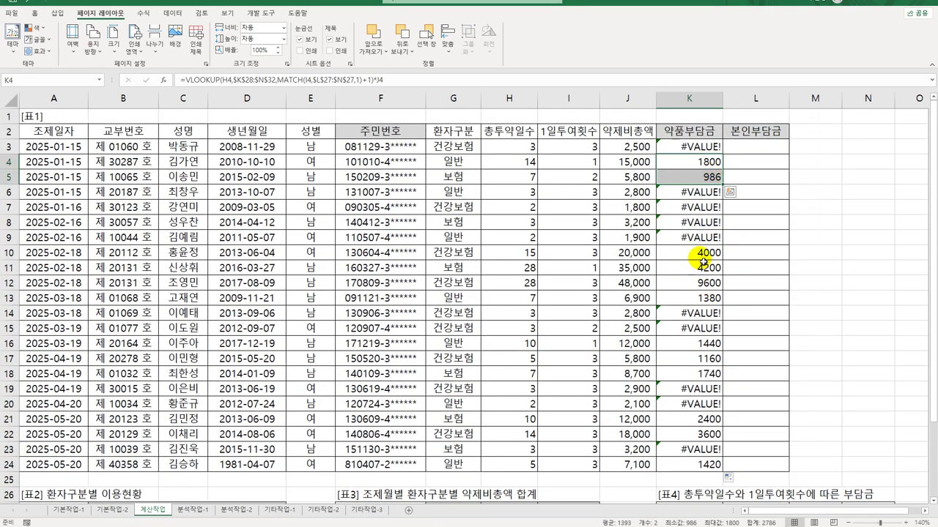
{"action": "left_click_drag", "start_coordinate": [702, 252], "coordinate": [700, 297]}
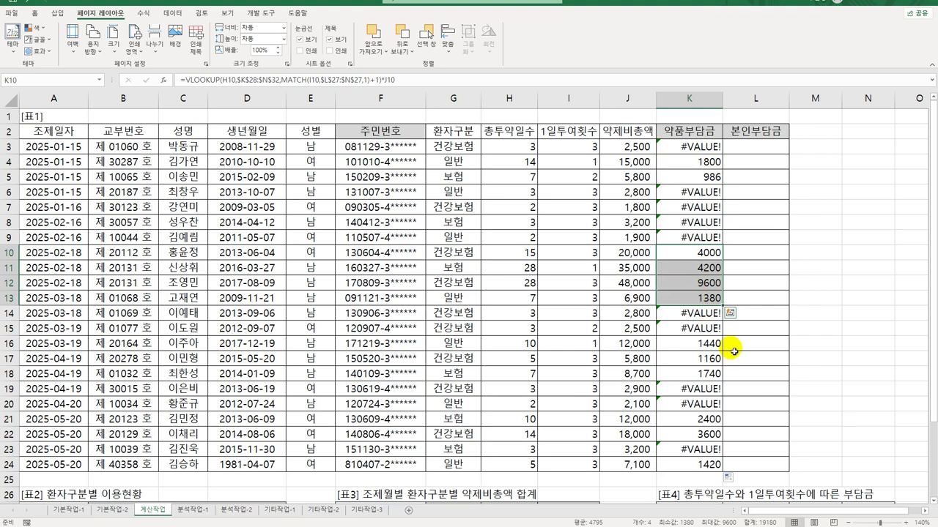
{"action": "left_click", "coordinate": [709, 149]}
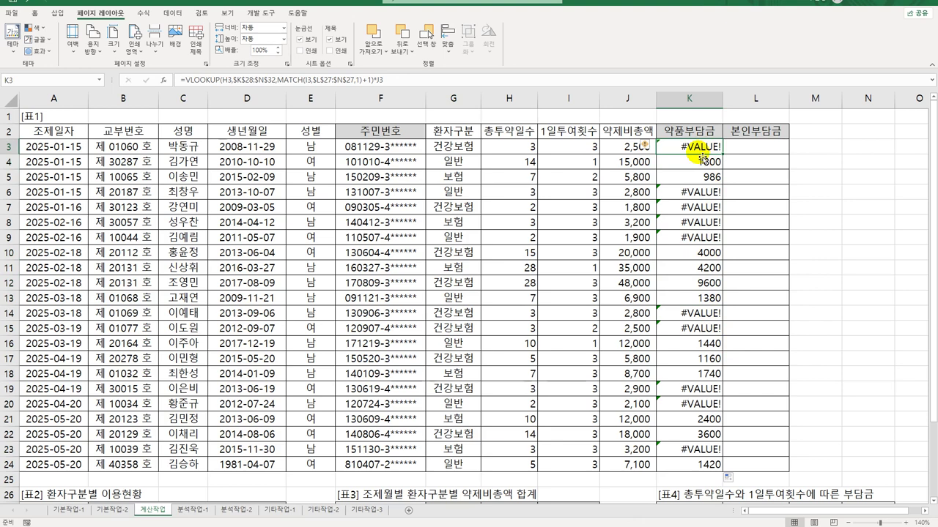
Wrap K3's formula in IFERROR with the plain VLOOKUP as fallback, then fill to K24.
{"action": "double_click", "coordinate": [690, 143]}
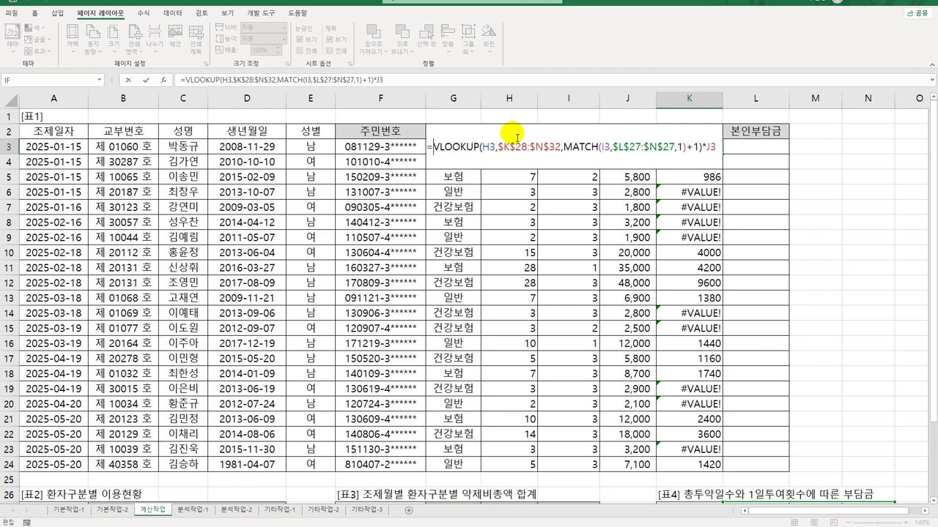
{"action": "type", "text": "ife"}
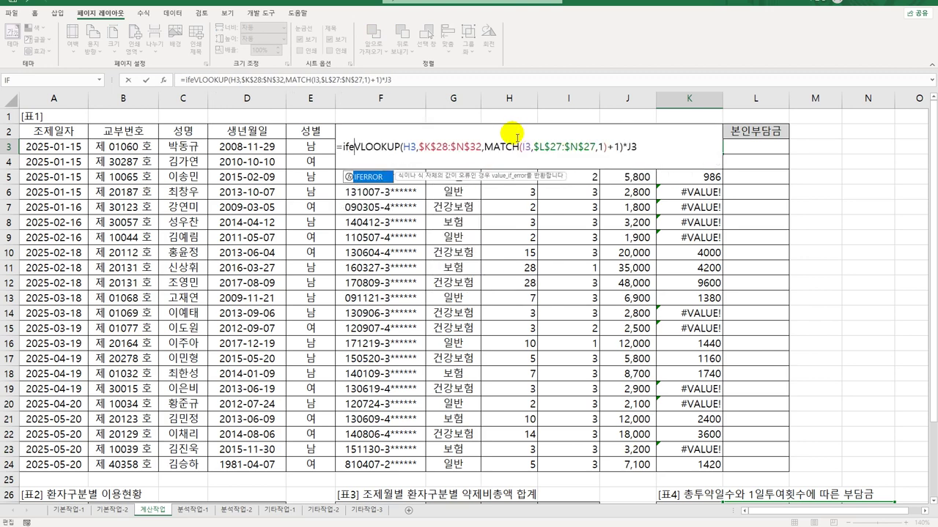
{"action": "key", "text": "Tab"}
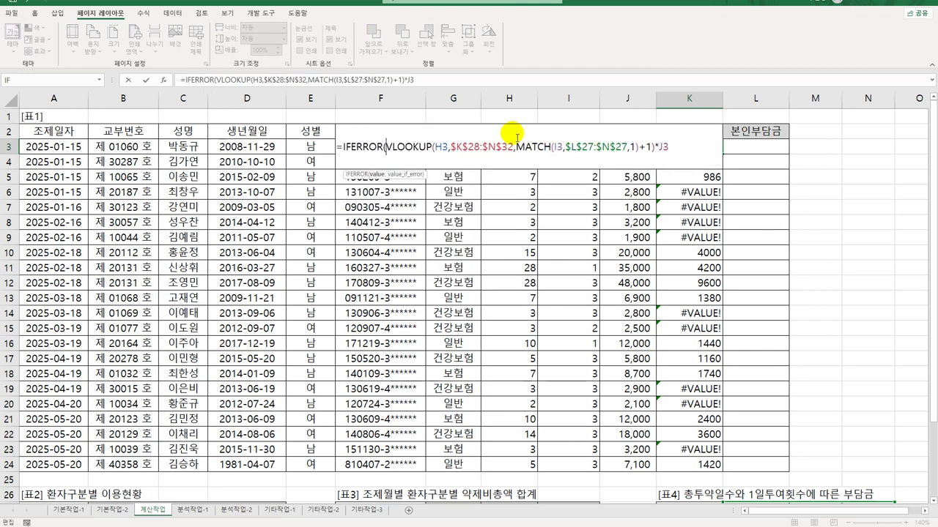
{"action": "key", "text": "shift+Right"}
{"action": "key", "text": "shift+Right"}
{"action": "key", "text": "shift+Right"}
{"action": "key", "text": "shift+Right"}
{"action": "key", "text": "shift+Right"}
{"action": "key", "text": "shift+Right"}
{"action": "key", "text": "shift+Right"}
{"action": "key", "text": "shift+Right"}
{"action": "key", "text": "shift+Right"}
{"action": "key", "text": "shift+Right"}
{"action": "key", "text": "shift+Right"}
{"action": "key", "text": "shift+Right"}
{"action": "key", "text": "shift+Right"}
{"action": "key", "text": "shift+Right"}
{"action": "key", "text": "shift+Right"}
{"action": "key", "text": "shift+Right"}
{"action": "key", "text": "shift+Right"}
{"action": "key", "text": "shift+Right"}
{"action": "key", "text": "shift+Right"}
{"action": "key", "text": "shift+Right"}
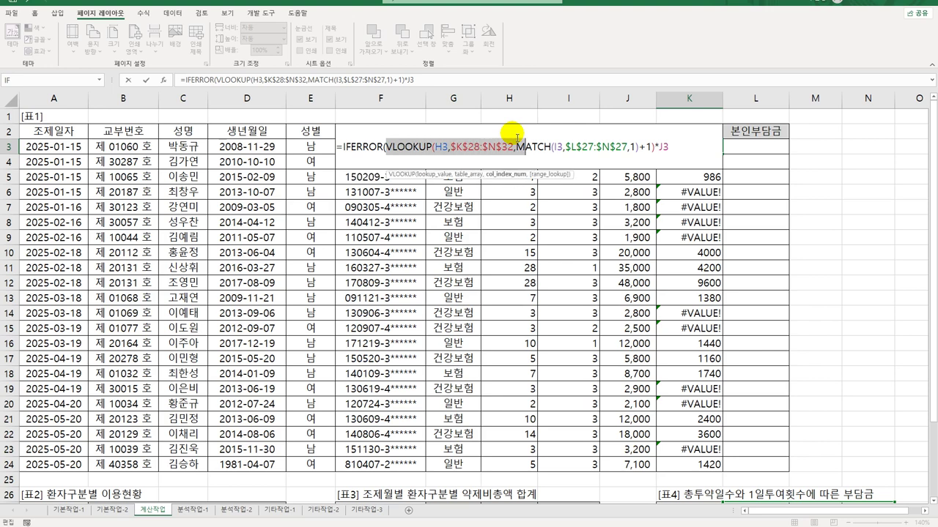
{"action": "key", "text": "shift+Right"}
{"action": "key", "text": "shift+Right"}
{"action": "key", "text": "shift+Right"}
{"action": "key", "text": "shift+Right"}
{"action": "key", "text": "shift+Right"}
{"action": "key", "text": "shift+Right"}
{"action": "key", "text": "shift+Right"}
{"action": "key", "text": "shift+Right"}
{"action": "key", "text": "shift+Right"}
{"action": "key", "text": "shift+Right"}
{"action": "key", "text": "shift+Right"}
{"action": "key", "text": "shift+Right"}
{"action": "key", "text": "shift+Right"}
{"action": "key", "text": "shift+Right"}
{"action": "key", "text": "shift+Right"}
{"action": "key", "text": "shift+Right"}
{"action": "key", "text": "shift+Right"}
{"action": "key", "text": "shift+Right"}
{"action": "key", "text": "shift+Right"}
{"action": "key", "text": "shift+Right"}
{"action": "key", "text": "ctrl+c"}
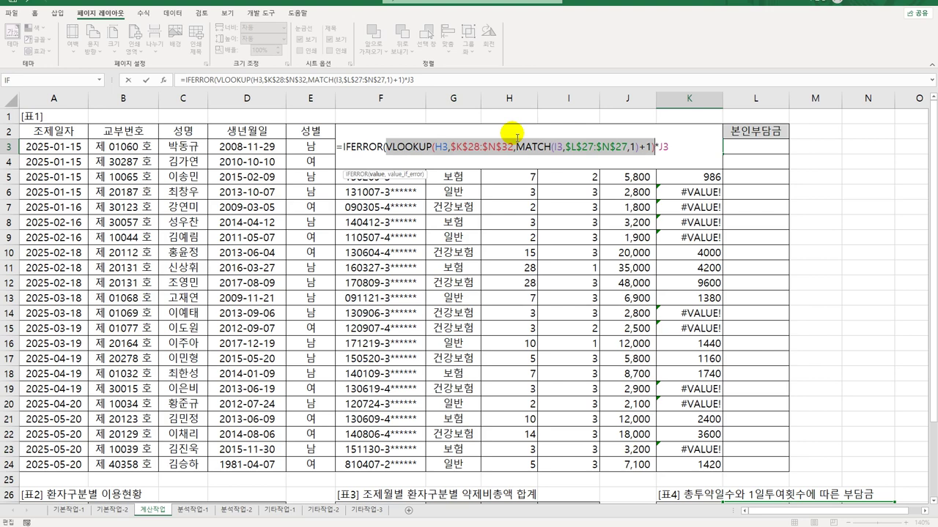
{"action": "left_click", "coordinate": [675, 150]}
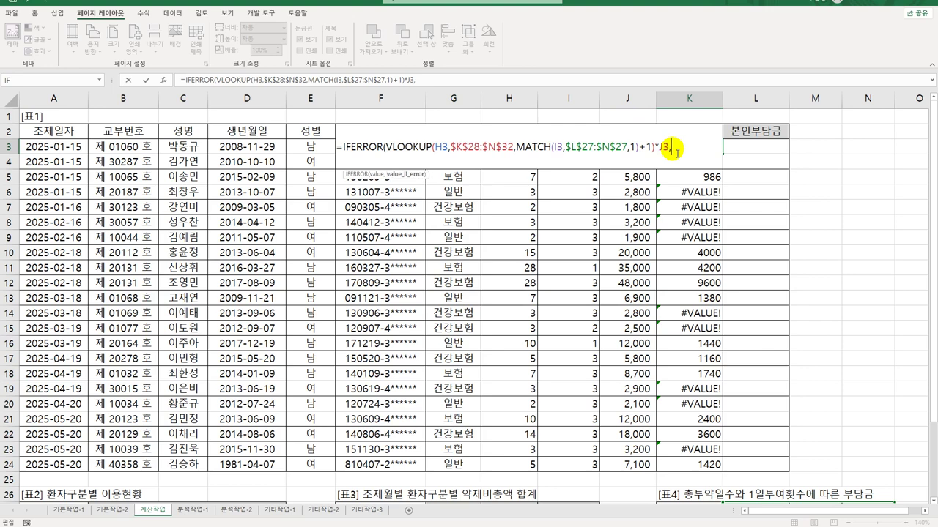
{"action": "key", "text": "ctrl+v"}
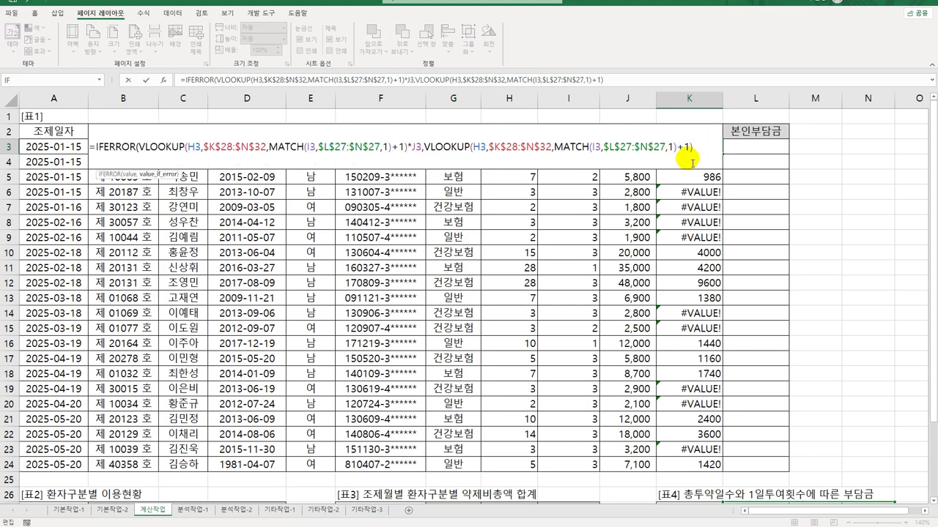
{"action": "type", "text": ")"}
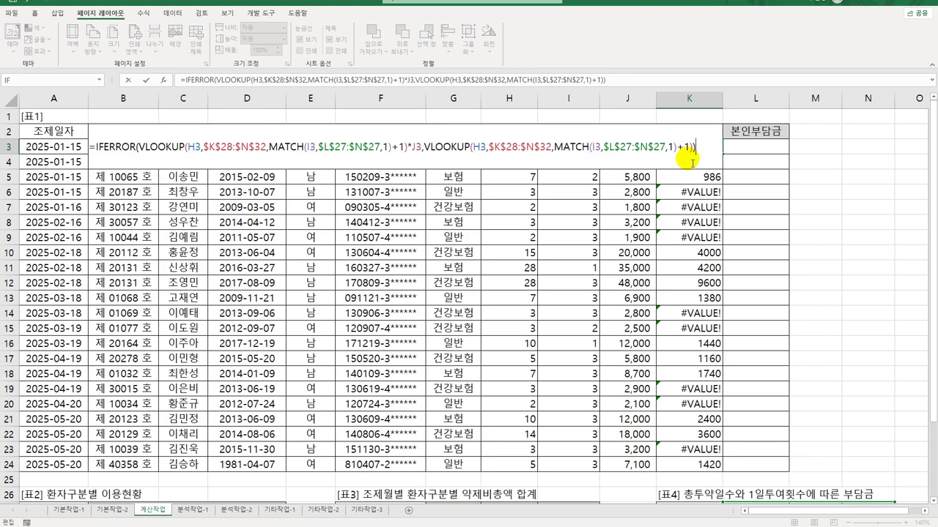
{"action": "key", "text": "ctrl+Return"}
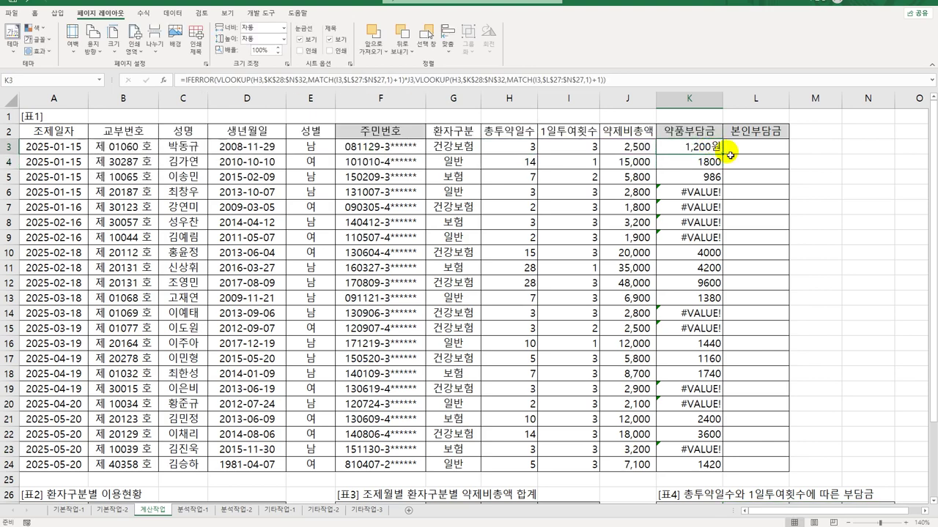
{"action": "left_click_drag", "start_coordinate": [726, 158], "coordinate": [733, 464]}
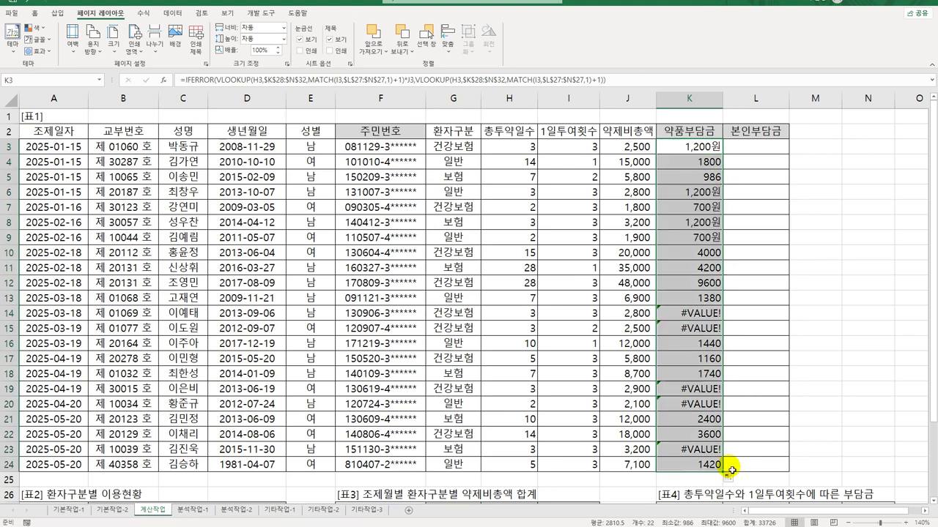
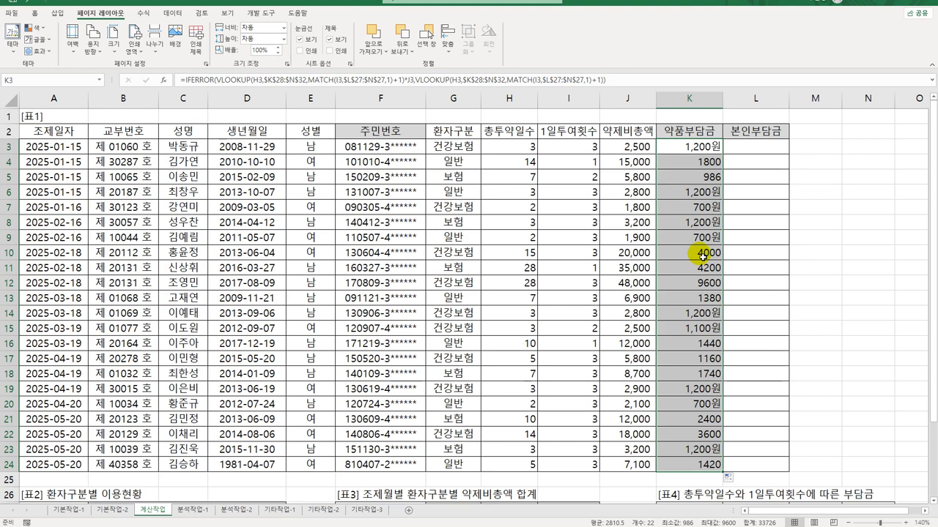
Examine table 4's 1 회–3 회 headers and their number format, leaving them unchanged.
{"action": "left_click", "coordinate": [867, 148]}
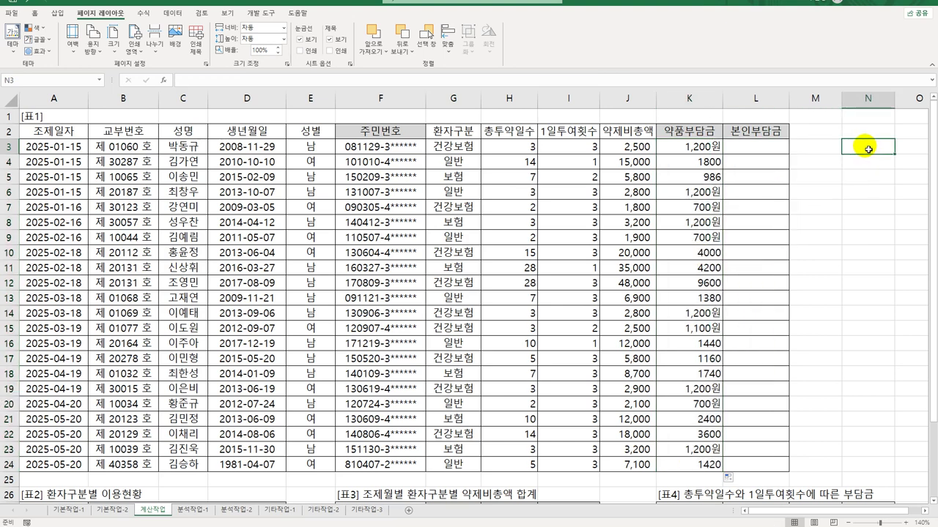
{"action": "type", "text": "=ma"}
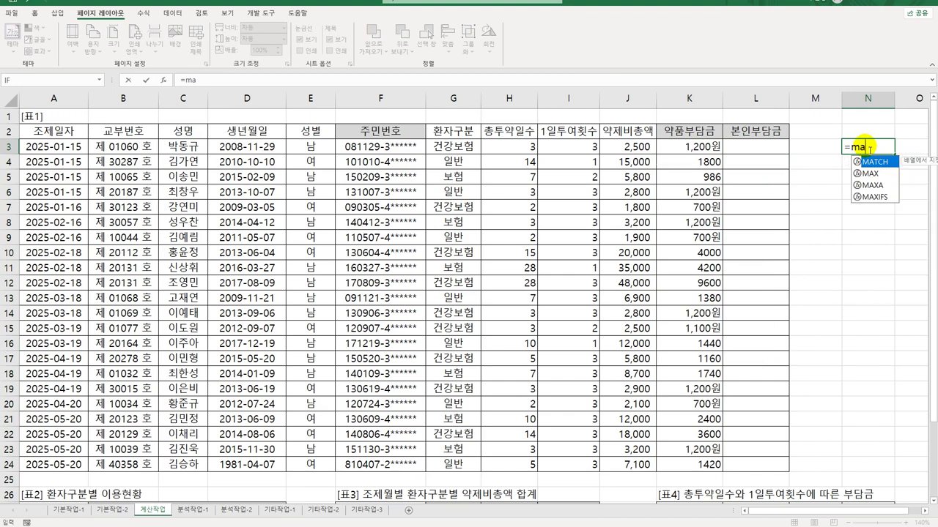
{"action": "key", "text": "Escape"}
{"action": "scroll", "coordinate": [831, 329], "scroll_direction": "down", "scroll_amount": 3}
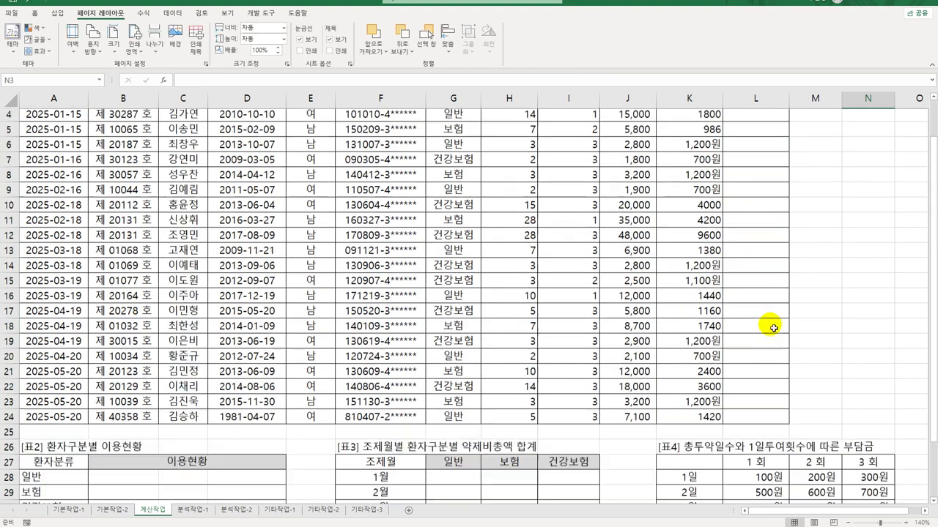
{"action": "left_click", "coordinate": [757, 375]}
{"action": "left_click", "coordinate": [857, 374]}
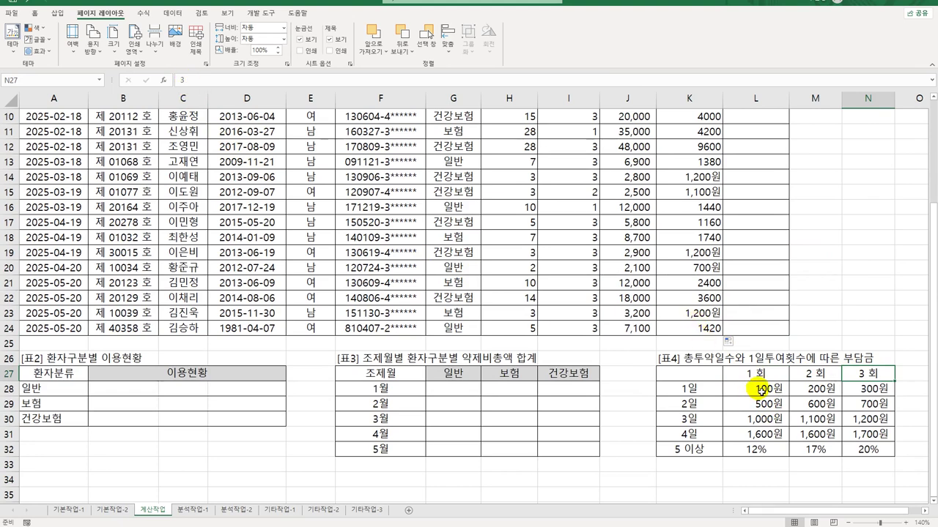
{"action": "left_click_drag", "start_coordinate": [754, 373], "coordinate": [850, 375]}
{"action": "right_click", "coordinate": [850, 374]}
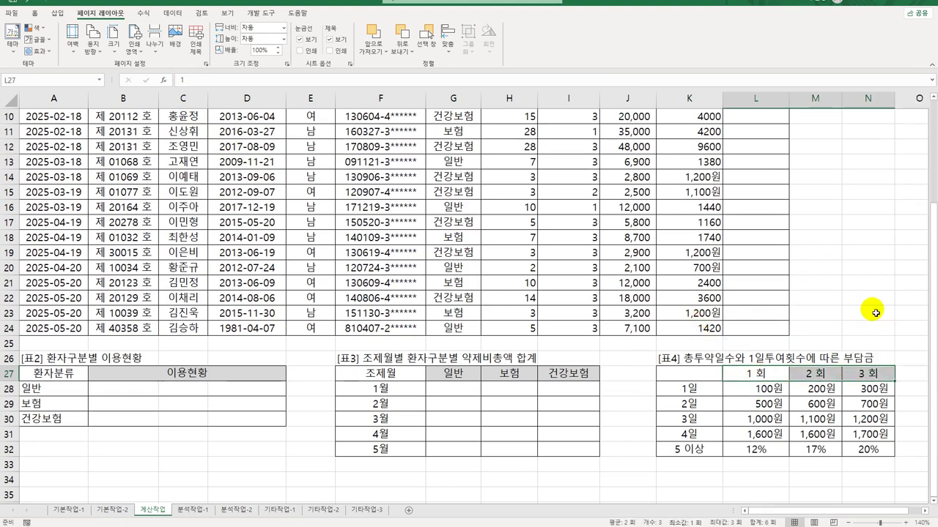
{"action": "right_click", "coordinate": [850, 374]}
{"action": "left_click", "coordinate": [871, 359]}
{"action": "left_click_drag", "start_coordinate": [480, 181], "coordinate": [437, 171]}
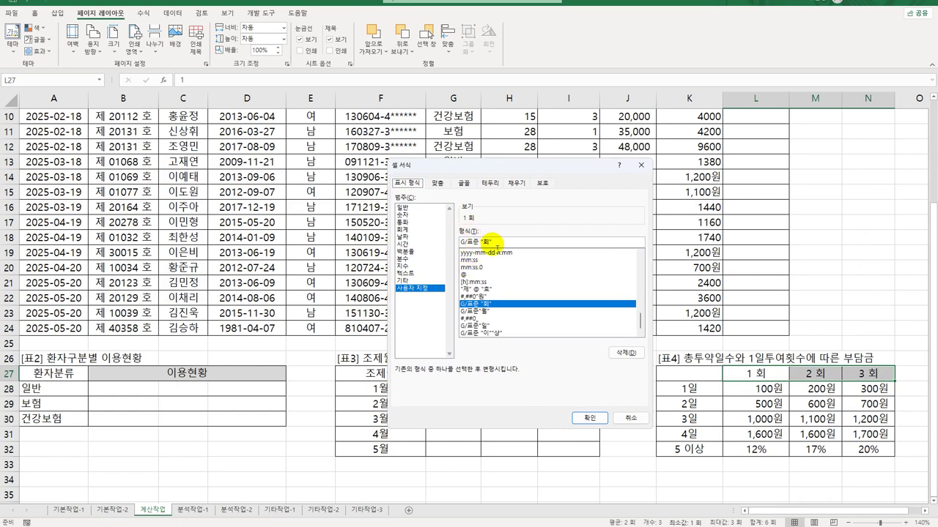
{"action": "left_click", "coordinate": [632, 418]}
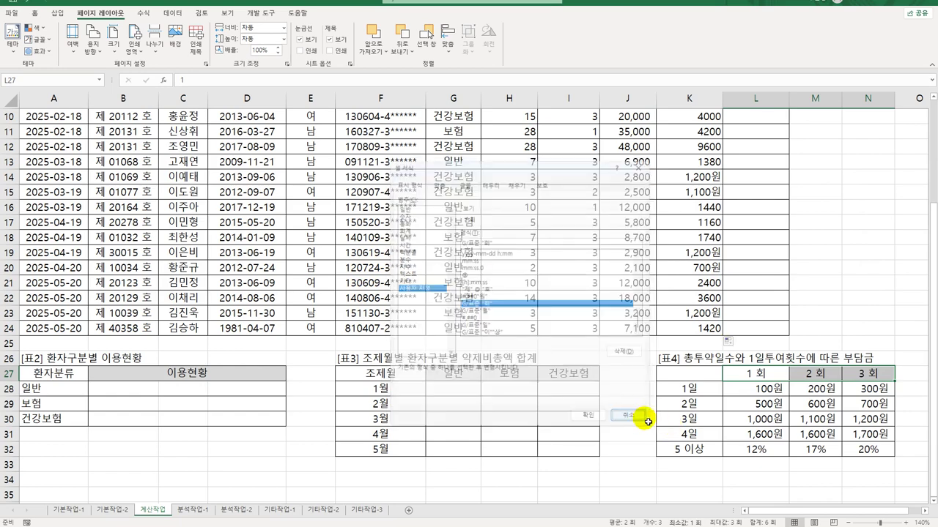
Start a MATCH formula in N3 looking up I3 in the absolute range $L$27:$N$27.
{"action": "scroll", "coordinate": [577, 178], "scroll_direction": "up", "scroll_amount": 3}
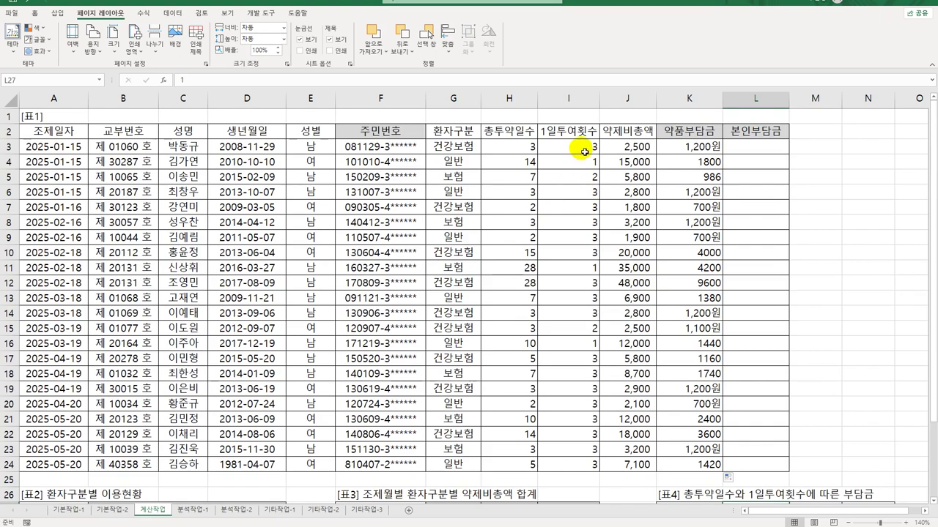
{"action": "left_click", "coordinate": [579, 147]}
{"action": "scroll", "coordinate": [636, 246], "scroll_direction": "down", "scroll_amount": 3}
{"action": "left_click", "coordinate": [756, 381]}
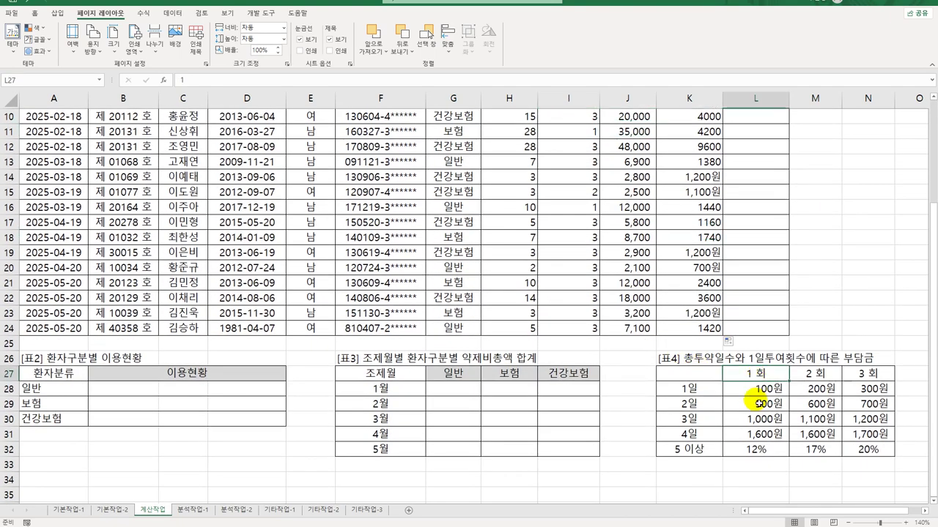
{"action": "scroll", "coordinate": [784, 384], "scroll_direction": "up", "scroll_amount": 3}
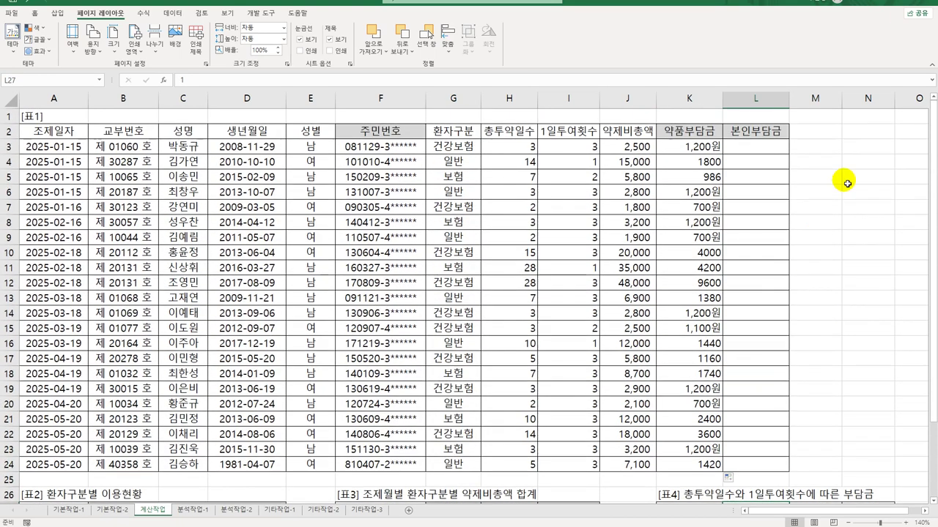
{"action": "left_click", "coordinate": [859, 145]}
{"action": "type", "text": "=ma"}
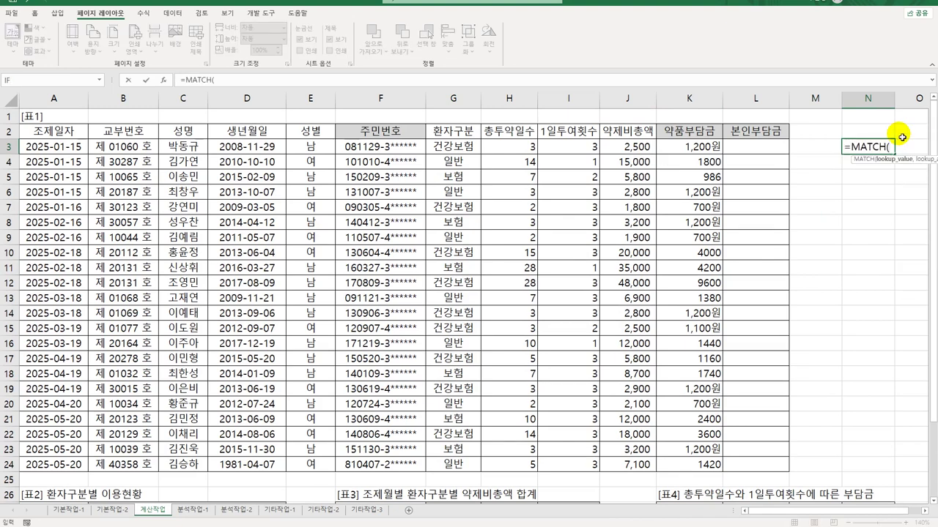
{"action": "left_click", "coordinate": [590, 149]}
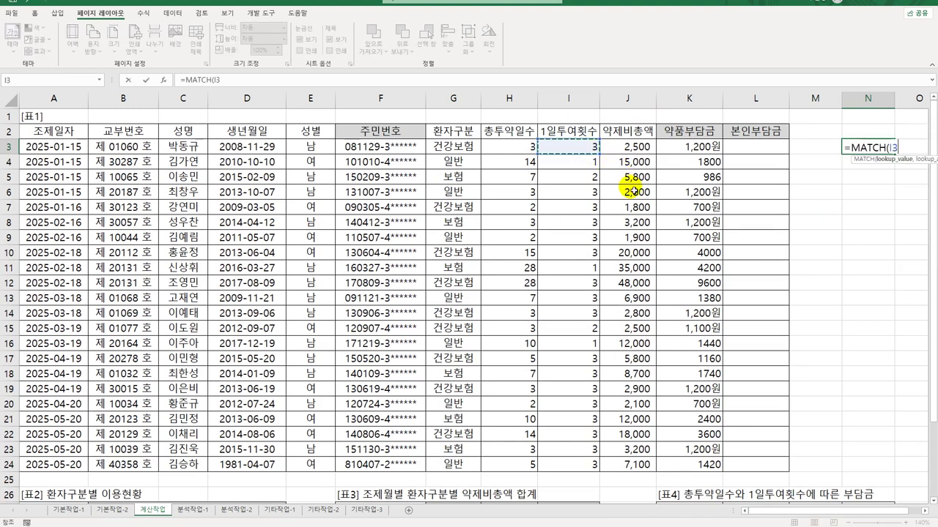
{"action": "type", "text": ","}
{"action": "scroll", "coordinate": [644, 213], "scroll_direction": "down", "scroll_amount": 3}
{"action": "left_click", "coordinate": [760, 374]}
{"action": "left_click_drag", "start_coordinate": [760, 373], "coordinate": [876, 375]}
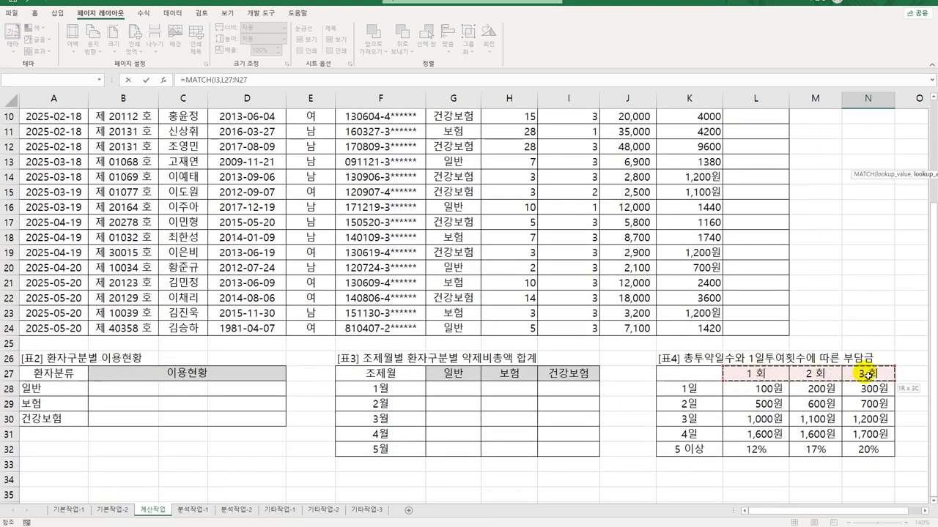
{"action": "key", "text": "F4"}
Finish the MATCH formula in N3 with its match-type argument and confirm it.
{"action": "scroll", "coordinate": [864, 411], "scroll_direction": "up", "scroll_amount": 3}
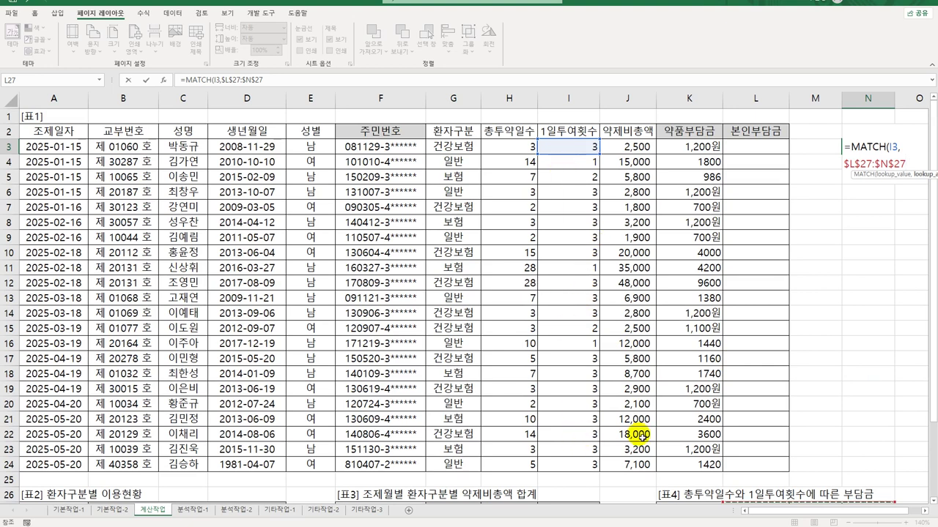
{"action": "type", "text": ",0"}
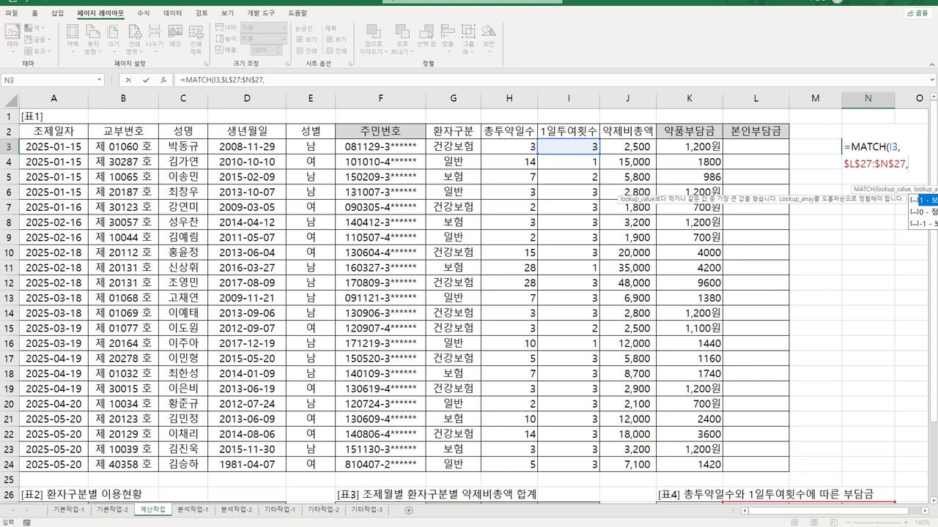
{"action": "scroll", "coordinate": [858, 450], "scroll_direction": "down", "scroll_amount": 3}
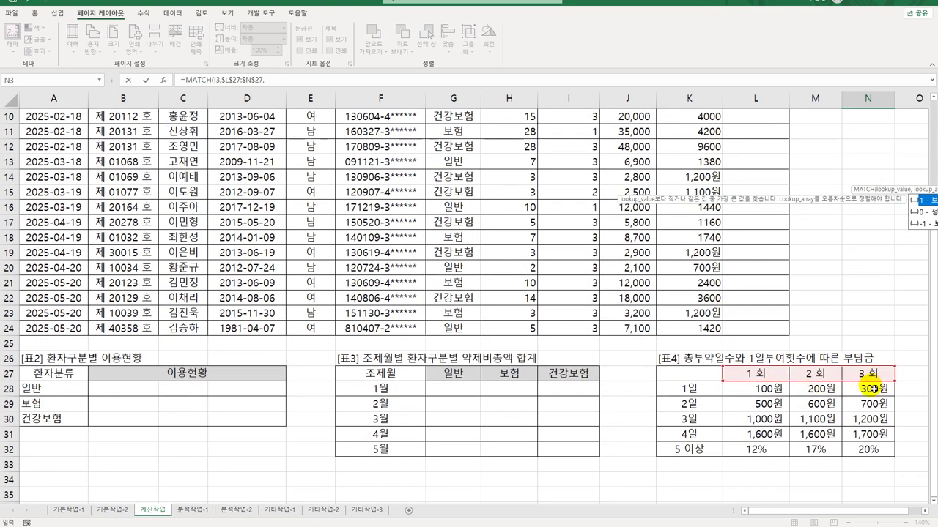
{"action": "scroll", "coordinate": [850, 394], "scroll_direction": "up", "scroll_amount": 3}
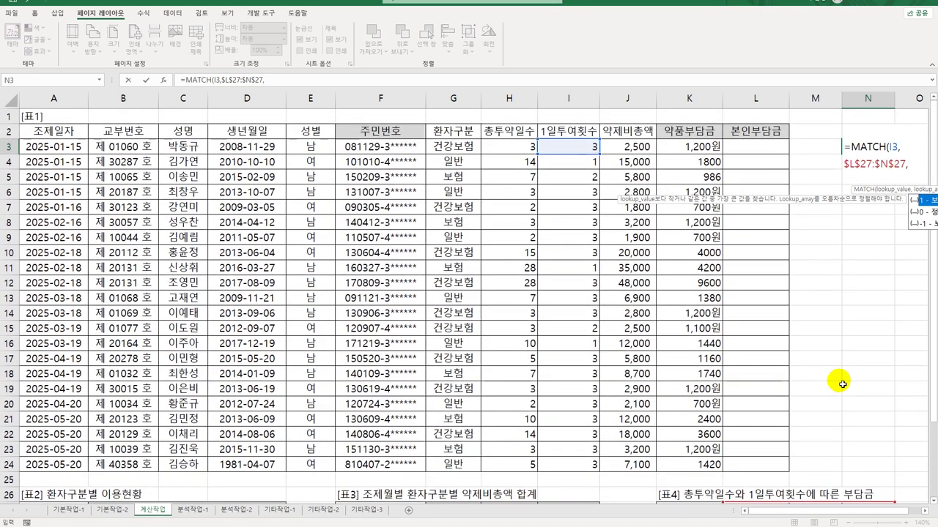
{"action": "type", "text": "1"}
{"action": "scroll", "coordinate": [841, 385], "scroll_direction": "down", "scroll_amount": 3}
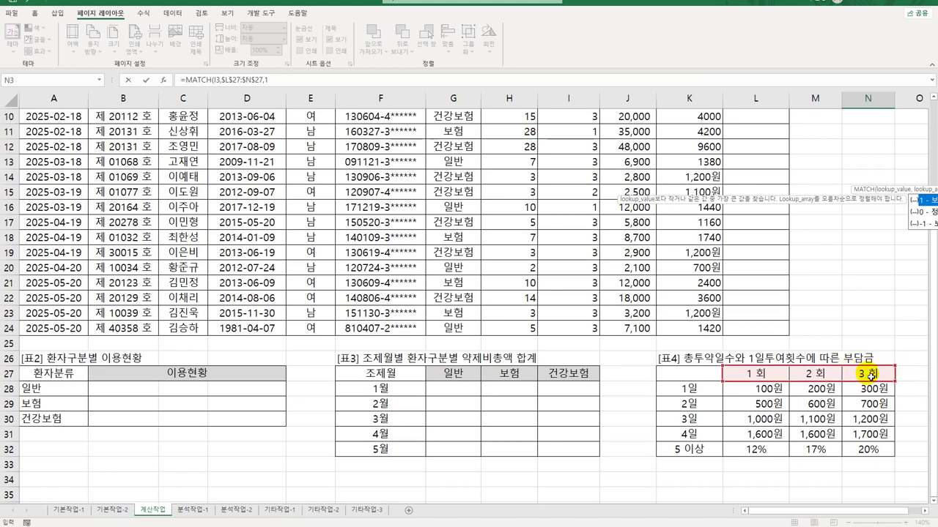
{"action": "scroll", "coordinate": [842, 375], "scroll_direction": "up", "scroll_amount": 3}
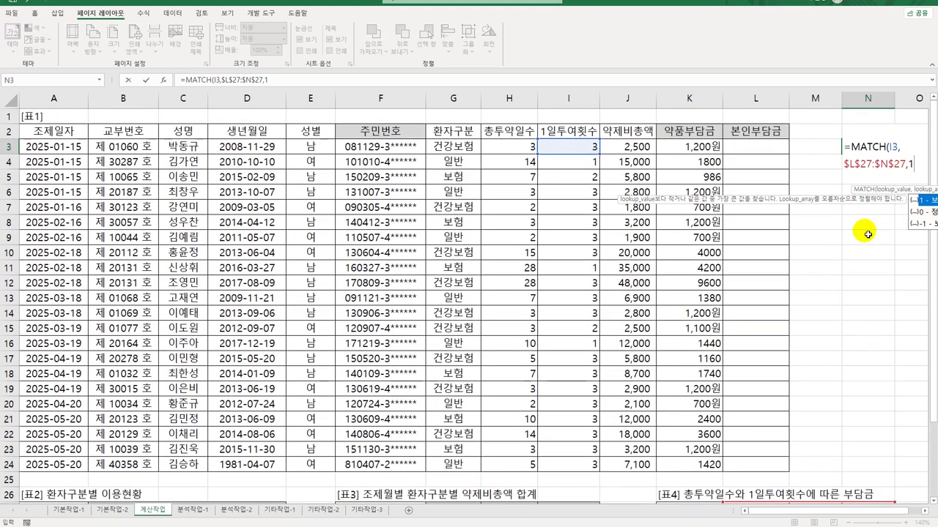
{"action": "type", "text": ")"}
{"action": "key", "text": "Return"}
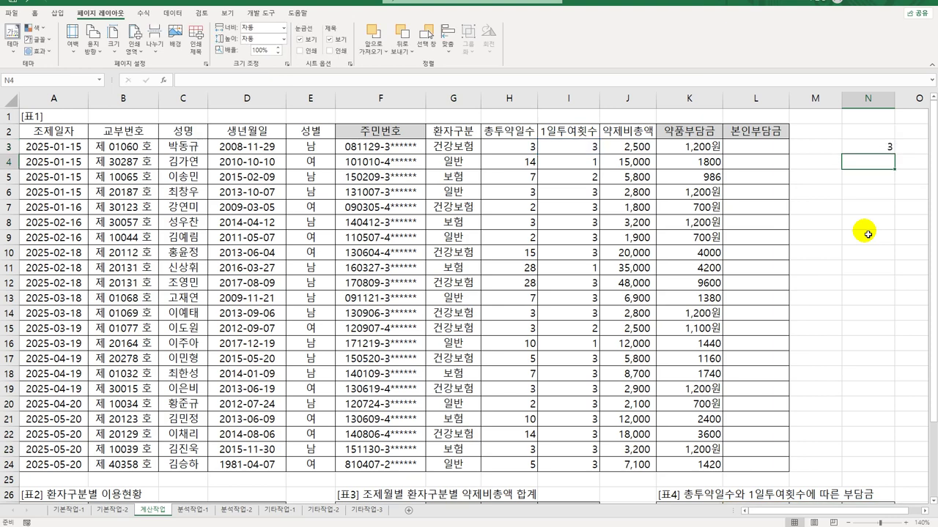
Fill the MATCH formula down to row 24 and compare results against column I's dose counts.
{"action": "left_click", "coordinate": [885, 146]}
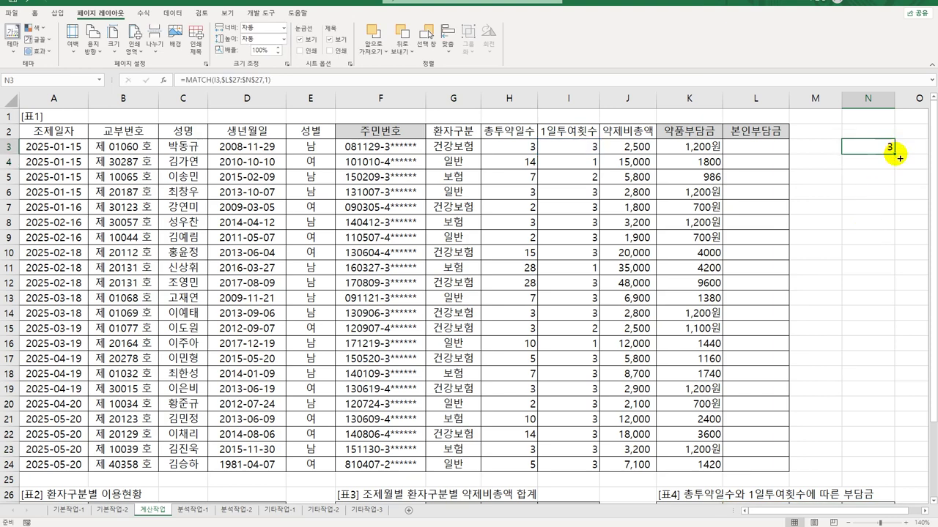
{"action": "left_click_drag", "start_coordinate": [896, 152], "coordinate": [886, 469]}
{"action": "left_click", "coordinate": [592, 152]}
{"action": "left_click", "coordinate": [590, 162]}
{"action": "left_click", "coordinate": [591, 177]}
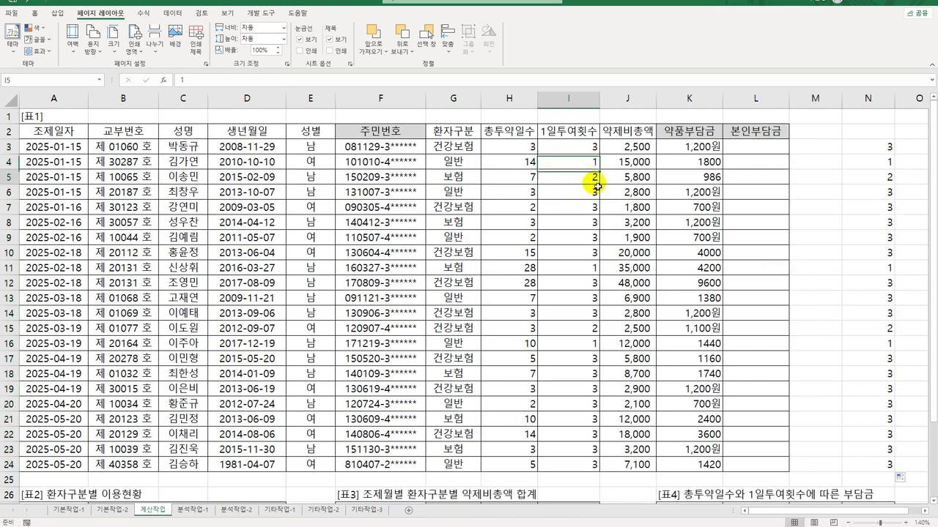
{"action": "scroll", "coordinate": [887, 450], "scroll_direction": "down", "scroll_amount": 3}
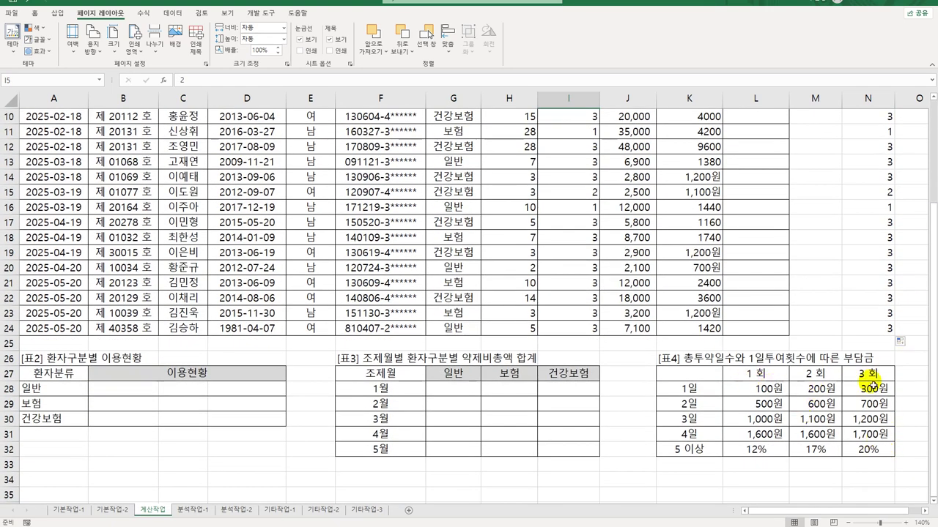
{"action": "left_click_drag", "start_coordinate": [873, 376], "coordinate": [867, 454]}
{"action": "scroll", "coordinate": [864, 330], "scroll_direction": "up", "scroll_amount": 3}
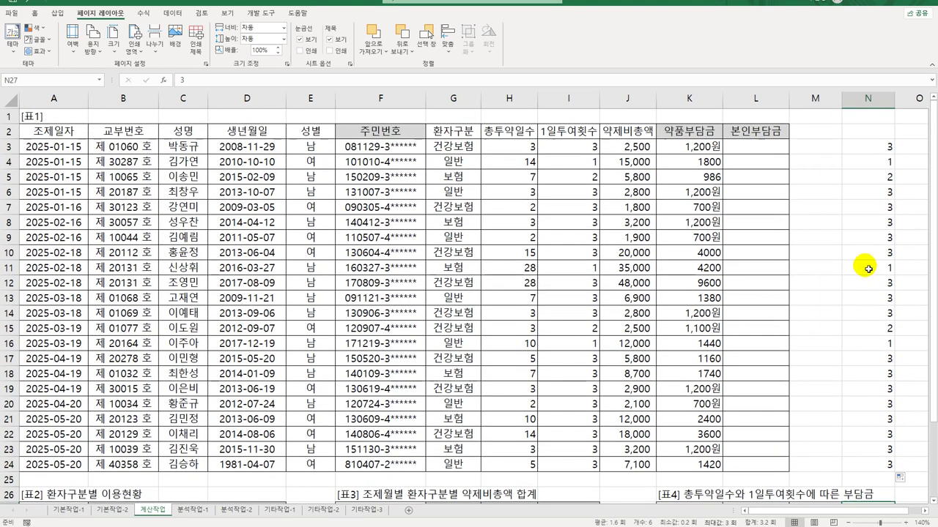
Add +1 to the MATCH formula, fill it down, then clear the helper column N.
{"action": "double_click", "coordinate": [881, 150]}
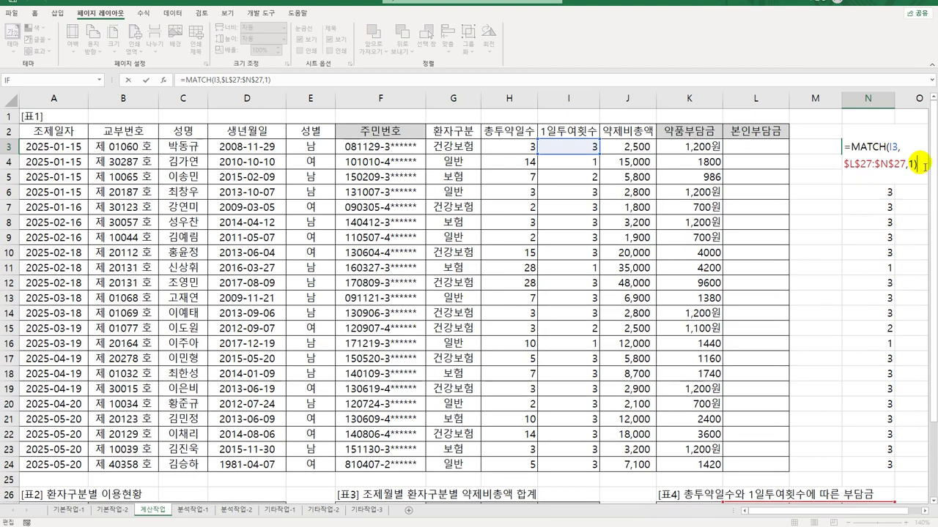
{"action": "type", "text": "+1"}
{"action": "key", "text": "ctrl+Return"}
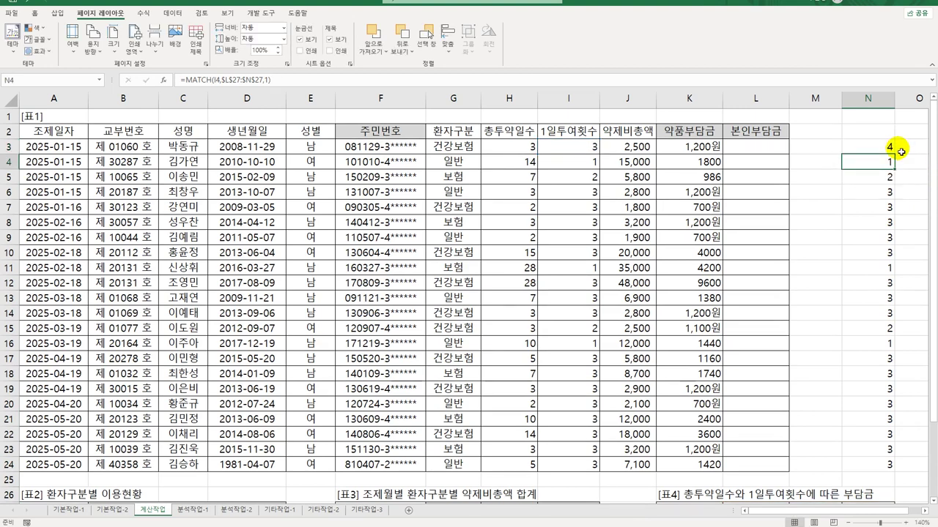
{"action": "left_click_drag", "start_coordinate": [891, 147], "coordinate": [892, 479]}
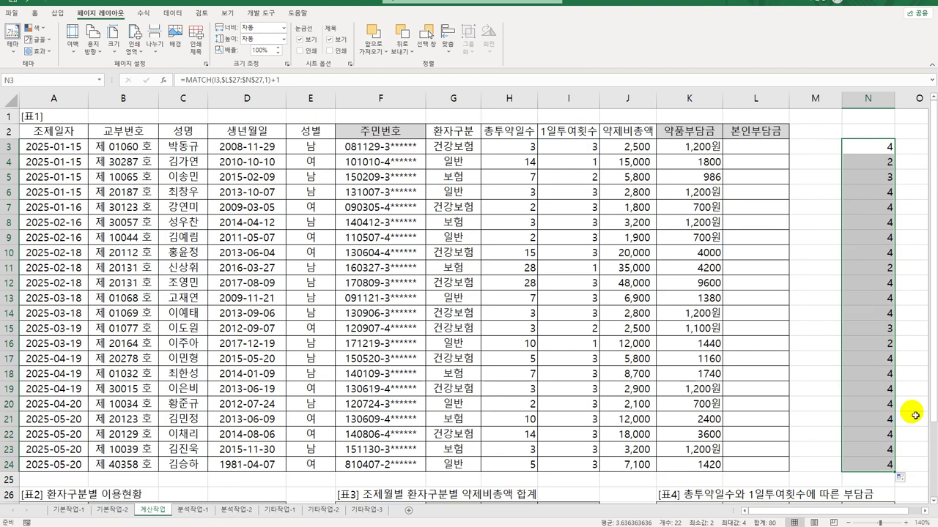
{"action": "key", "text": "Delete"}
{"action": "left_click", "coordinate": [720, 147]}
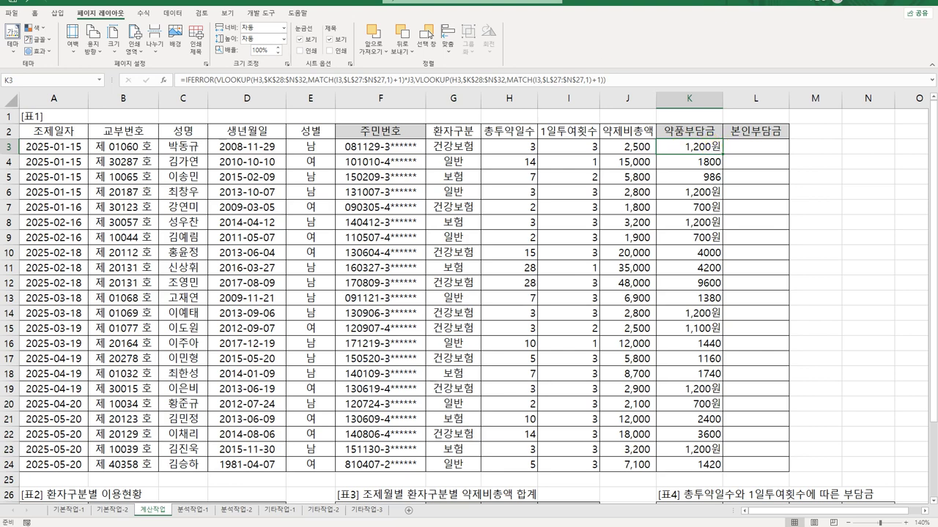
In a new VBA module, type Public Function fn본인부담금(환자구분, 약제비총액).
{"action": "left_click", "coordinate": [258, 15]}
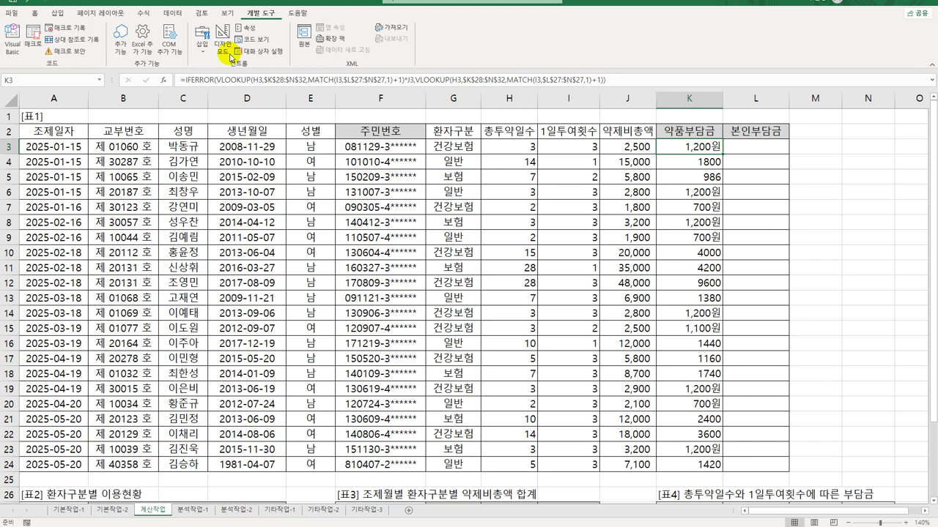
{"action": "left_click", "coordinate": [12, 41]}
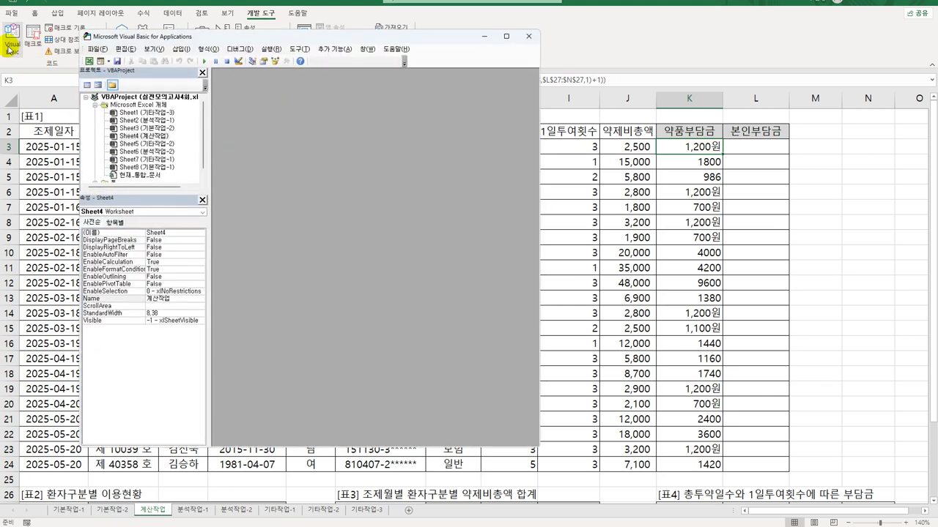
{"action": "left_click", "coordinate": [181, 49]}
{"action": "left_click", "coordinate": [194, 81]}
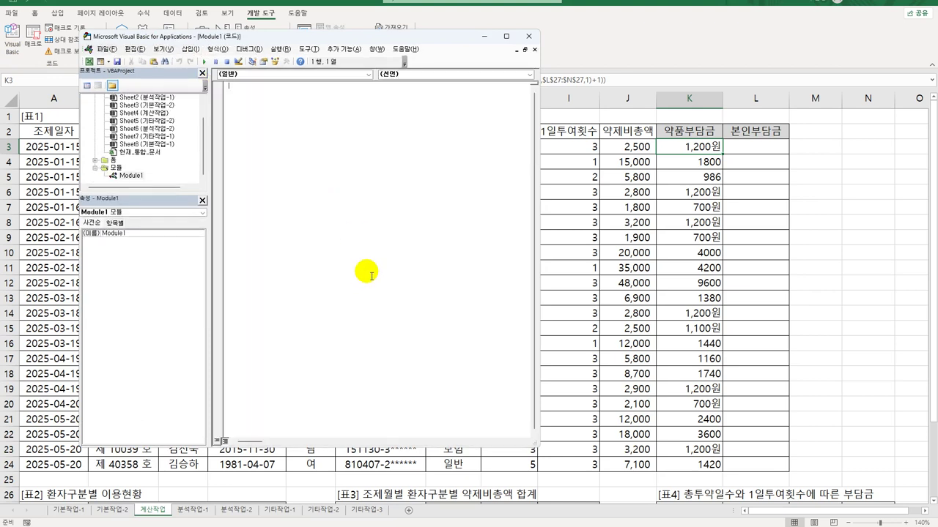
{"action": "type", "text": "pub"}
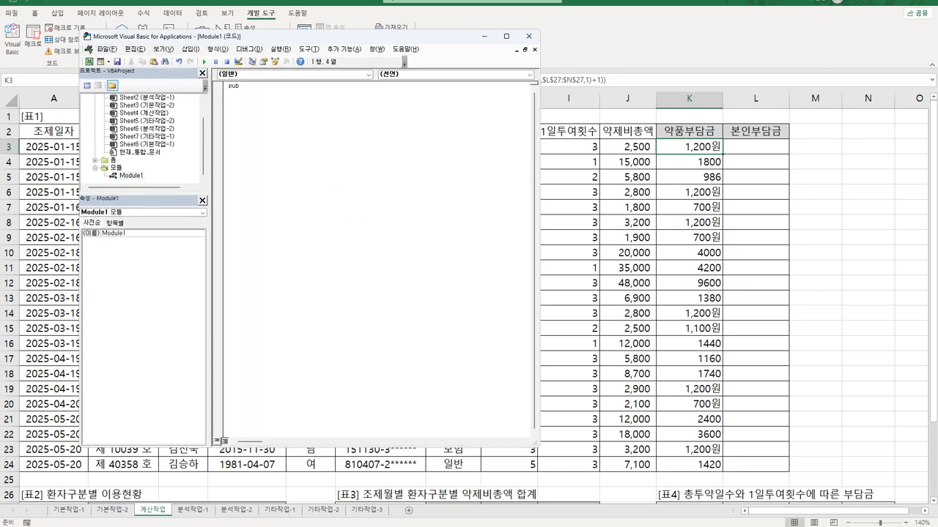
{"action": "type", "text": "lic function fn본인부담금(환자"}
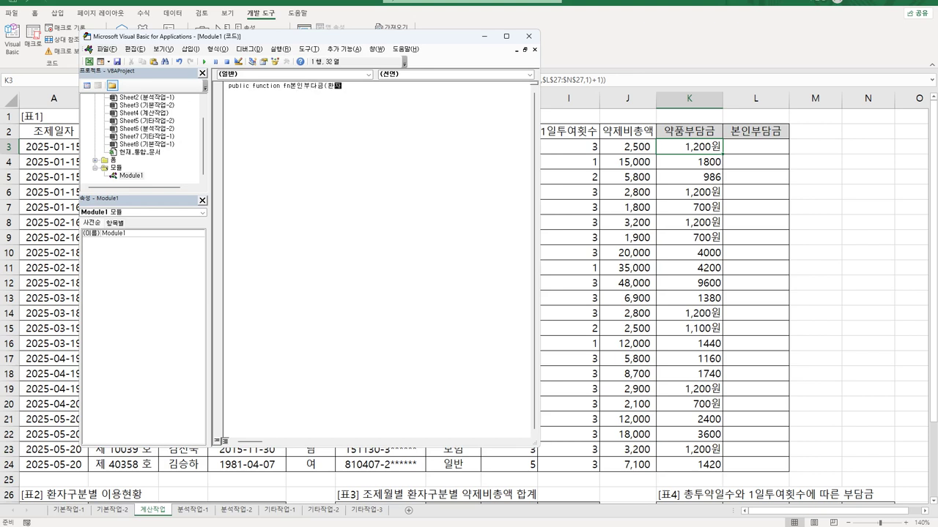
{"action": "type", "text": "구분, 약제비총액"}
Write If 약제비총액 >= 150000 And 환자구분 = "건강보험" Then, with its 0.3 assignment to fn본인부담금.
{"action": "key", "text": "Return"}
{"action": "type", "text": "if 약제비총액 >"}
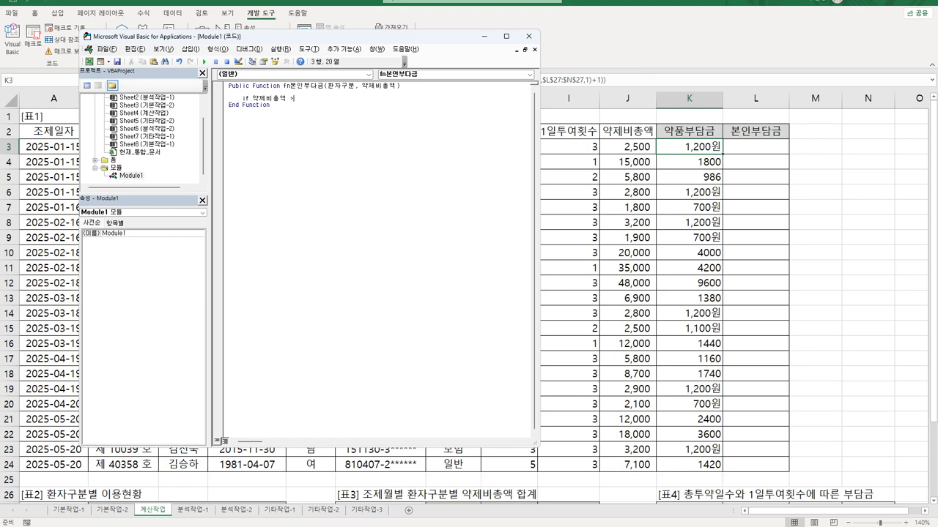
{"action": "type", "text": "=150000 t"}
{"action": "type", "text": "hen"}
{"action": "key", "text": "BackSpace"}
{"action": "key", "text": "BackSpace"}
{"action": "key", "text": "BackSpace"}
{"action": "key", "text": "BackSpace"}
{"action": "type", "text": "and 환자구분 = \"건강보험\" Then"}
{"action": "key", "text": "Return"}
{"action": "key", "text": "Return"}
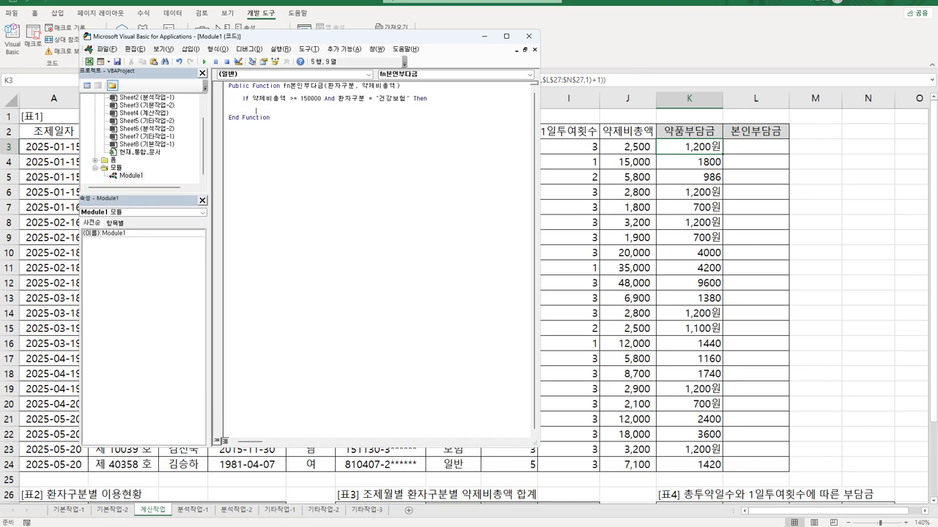
{"action": "type", "text": "fn본인"}
{"action": "type", "text": "부담"}
{"action": "type", "text": "금 ="}
{"action": "type", "text": "약제비총액 "}
{"action": "type", "text": "= "}
{"action": "type", "text": "약"}
{"action": "type", "text": "제비총액 "}
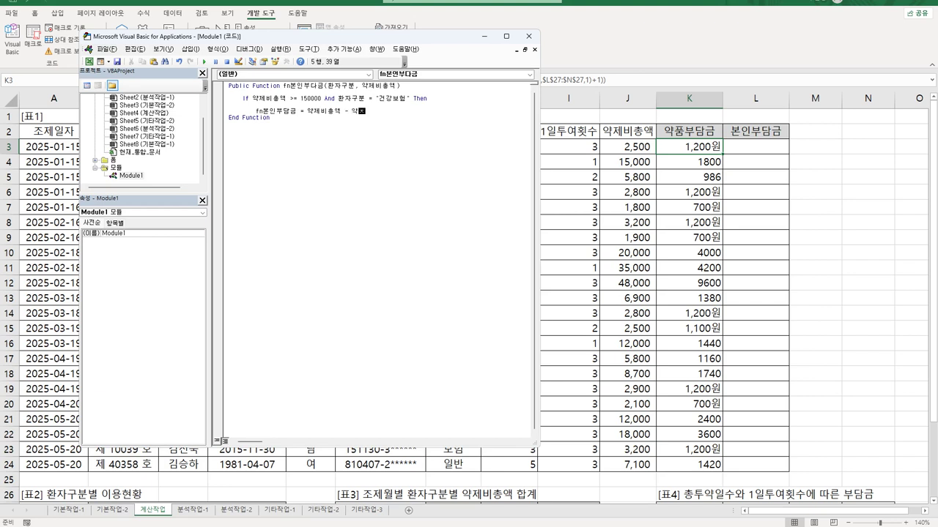
{"action": "type", "text": "* 0.3"}
Correct the function name's 다 to 담, making it fn본인부담금.
{"action": "key", "text": "Return"}
{"action": "left_click", "coordinate": [229, 95]}
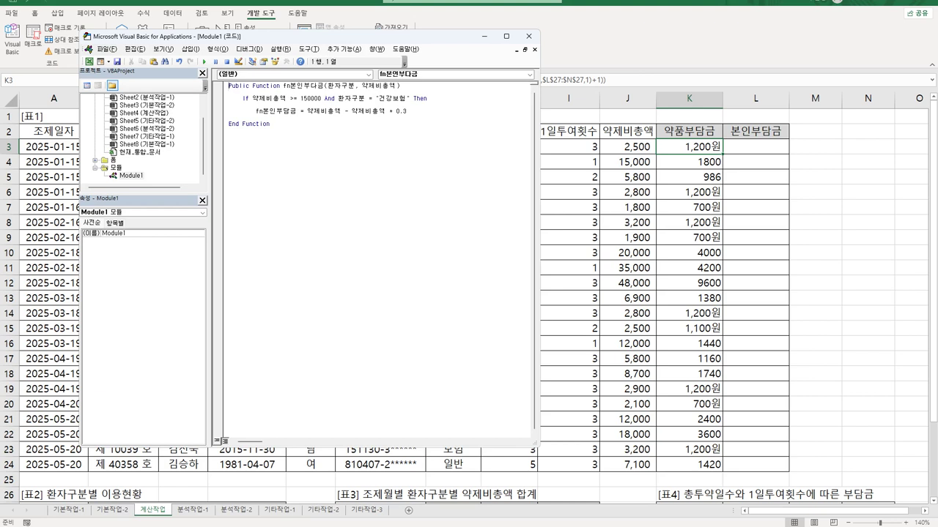
{"action": "left_click", "coordinate": [302, 86]}
{"action": "key", "text": "shift+Left"}
{"action": "type", "text": "담"}
{"action": "left_click", "coordinate": [228, 95]}
Add an ElseIf 환자구분 = "건강보험" Then line after the 0.3 calculation.
{"action": "left_click", "coordinate": [407, 111]}
{"action": "key", "text": "Return"}
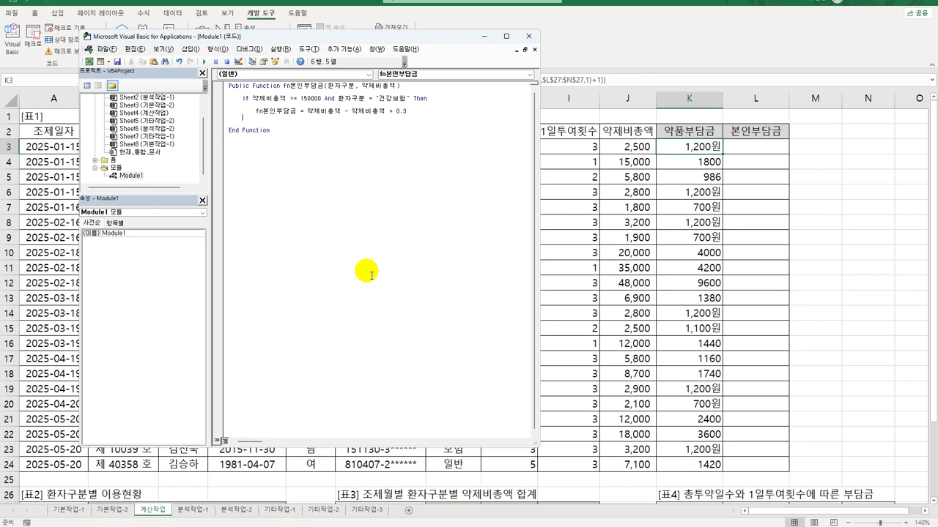
{"action": "type", "text": "else"}
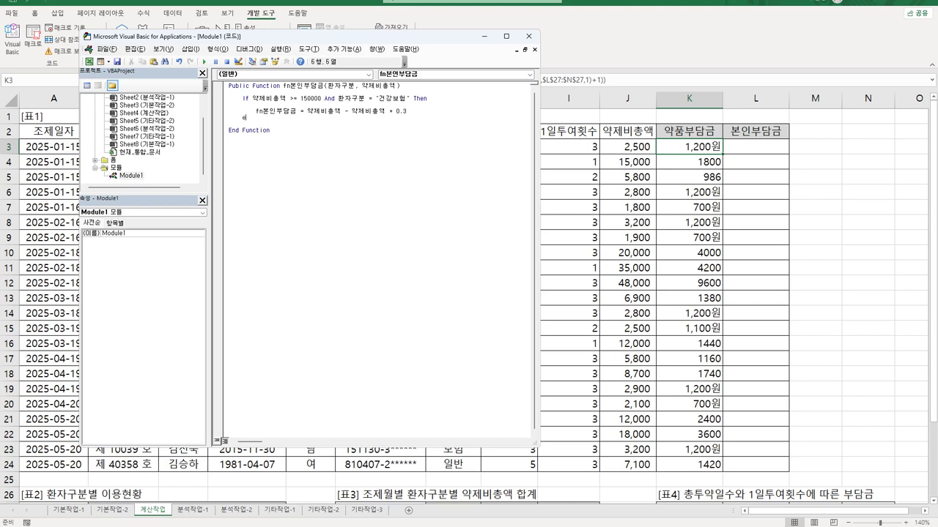
{"action": "type", "text": "if "}
{"action": "type", "text": "환자구분 ="}
{"action": "type", "text": "일반"}
{"action": "key", "text": "BackSpace"}
{"action": "key", "text": "BackSpace"}
{"action": "type", "text": "건강보험\" then"}
{"action": "key", "text": "Return"}
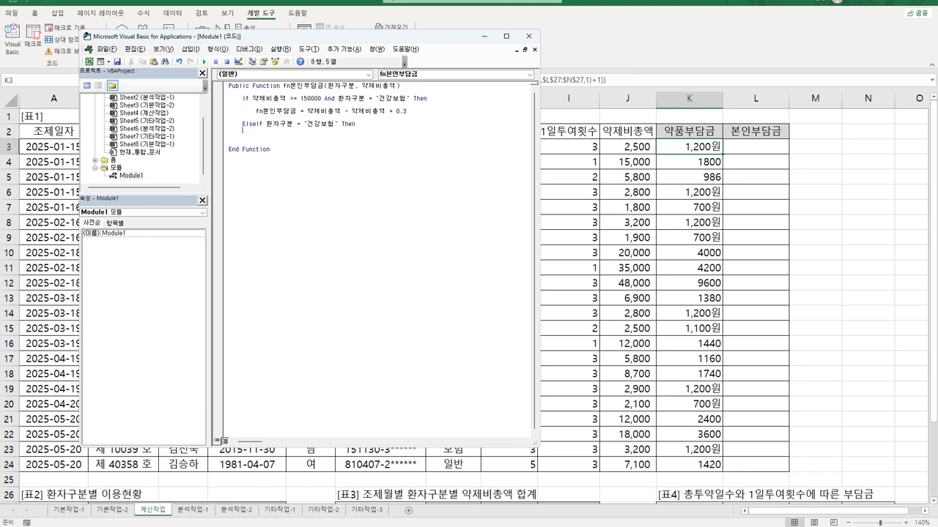
Put the calculation under the ElseIf with its multiplier changed to 0.1.
{"action": "key", "text": "shift+End"}
{"action": "key", "text": "ctrl+c"}
{"action": "key", "text": "Down"}
{"action": "key", "text": "Down"}
{"action": "key", "text": "ctrl+v"}
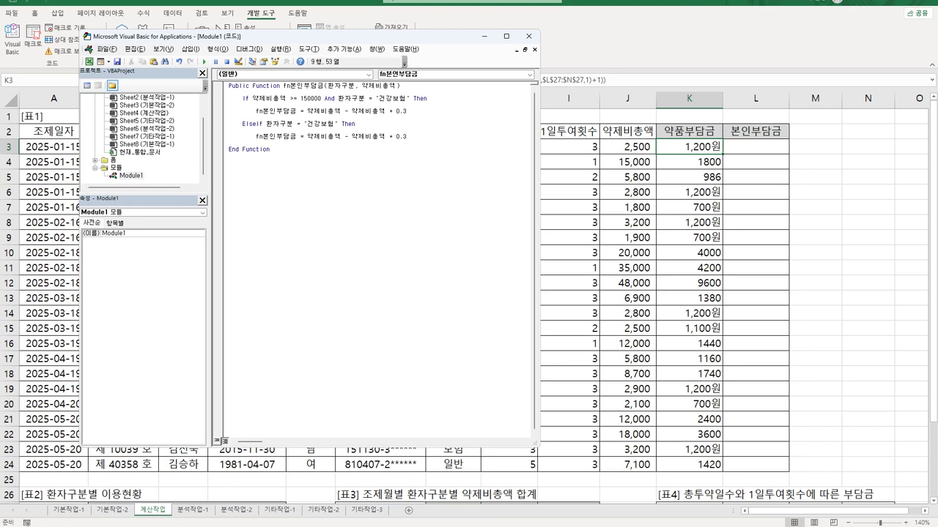
{"action": "key", "text": "BackSpace"}
{"action": "type", "text": "1"}
{"action": "key", "text": "Return"}
Duplicate the ElseIf block directly below itself.
{"action": "key", "text": "Up"}
{"action": "key", "text": "shift+Up"}
{"action": "key", "text": "shift+End"}
{"action": "key", "text": "ctrl+c"}
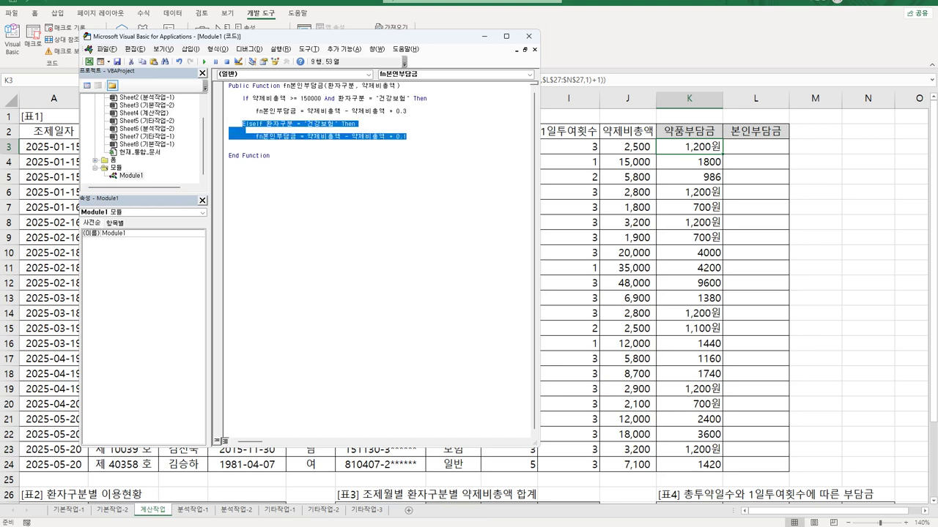
{"action": "key", "text": "Down"}
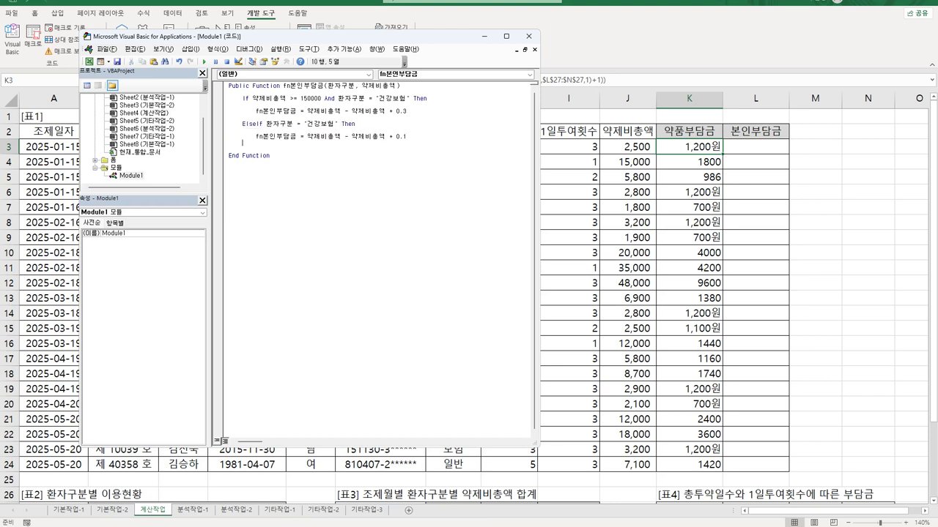
{"action": "key", "text": "Return"}
{"action": "key", "text": "ctrl+v"}
{"action": "key", "text": "Up"}
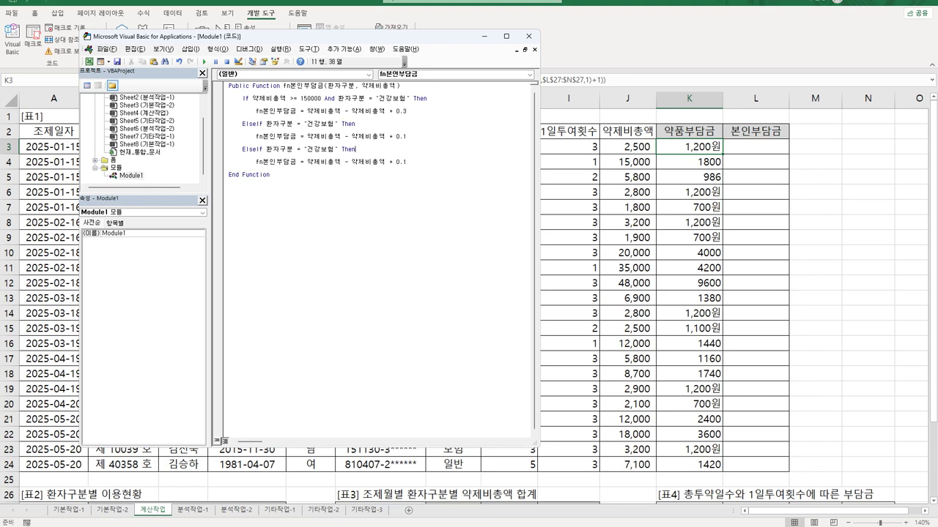
Change the copied block's condition to 약제비총액 >= 10000 and its multiplier to 0.05.
{"action": "left_click", "coordinate": [254, 150]}
{"action": "key", "text": "shift+Right"}
{"action": "key", "text": "shift+Right"}
{"action": "key", "text": "shift+Right"}
{"action": "key", "text": "shift+Right"}
{"action": "key", "text": "shift+Right"}
{"action": "key", "text": "shift+Right"}
{"action": "key", "text": "shift+Right"}
{"action": "key", "text": "shift+Right"}
{"action": "key", "text": "shift+Right"}
{"action": "key", "text": "shift+Right"}
{"action": "key", "text": "shift+Right"}
{"action": "key", "text": "shift+Right"}
{"action": "key", "text": "shift+Right"}
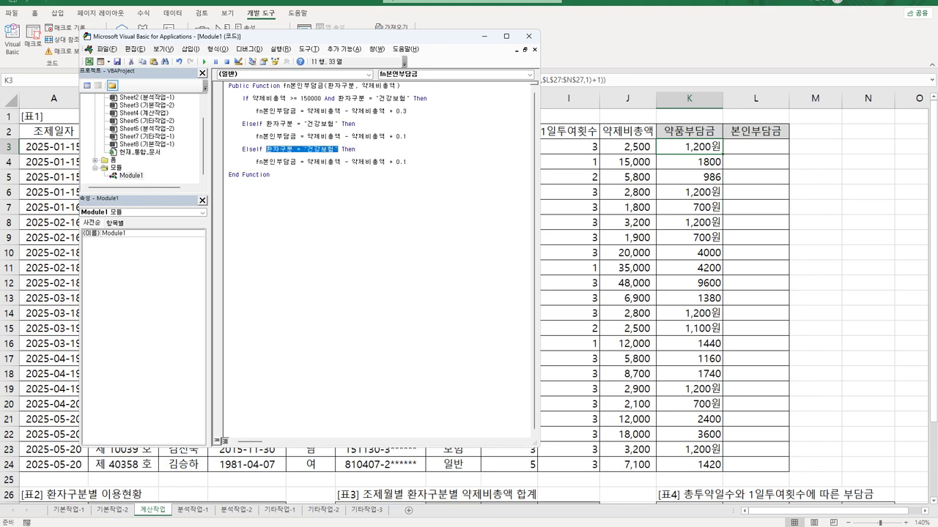
{"action": "type", "text": "약제"}
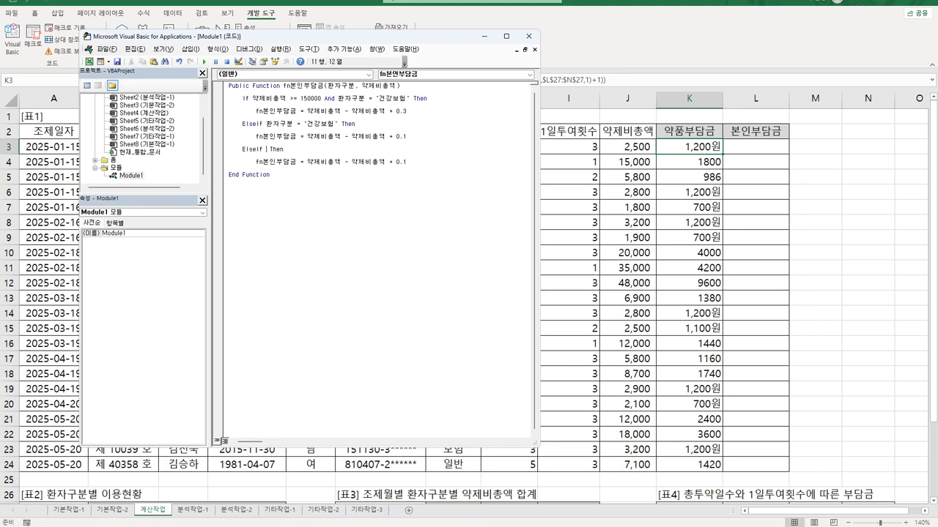
{"action": "type", "text": "비총액 >= 10000"}
{"action": "left_click", "coordinate": [404, 161]}
{"action": "key", "text": "BackSpace"}
{"action": "type", "text": "05"}
{"action": "key", "text": "Return"}
Add an Else branch that returns the full 약제비총액 amount.
{"action": "key", "text": "BackSpace"}
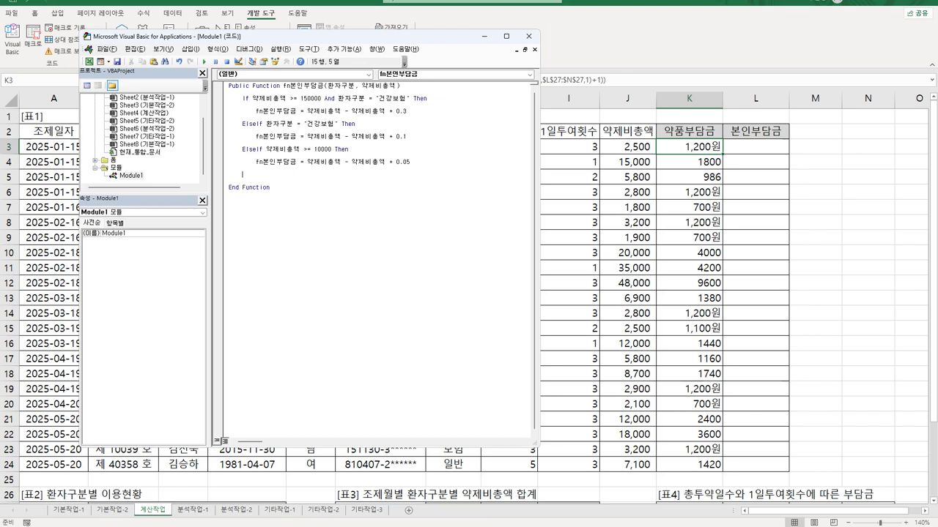
{"action": "type", "text": "Else"}
{"action": "key", "text": "Return"}
{"action": "key", "text": "shift+End"}
{"action": "key", "text": "ctrl+c"}
{"action": "key", "text": "Down"}
{"action": "key", "text": "Down"}
{"action": "key", "text": "ctrl+v"}
{"action": "key", "text": "shift+Left"}
{"action": "key", "text": "shift+Left"}
{"action": "key", "text": "shift+Left"}
{"action": "key", "text": "shift+Left"}
{"action": "key", "text": "shift+Left"}
{"action": "key", "text": "shift+Left"}
{"action": "key", "text": "shift+Left"}
{"action": "key", "text": "shift+Left"}
{"action": "key", "text": "shift+Left"}
{"action": "key", "text": "shift+Left"}
{"action": "key", "text": "shift+Left"}
{"action": "key", "text": "shift+Left"}
{"action": "key", "text": "shift+Left"}
{"action": "key", "text": "shift+Left"}
{"action": "key", "text": "shift+Left"}
{"action": "key", "text": "shift+Left"}
{"action": "key", "text": "shift+Left"}
{"action": "key", "text": "shift+Left"}
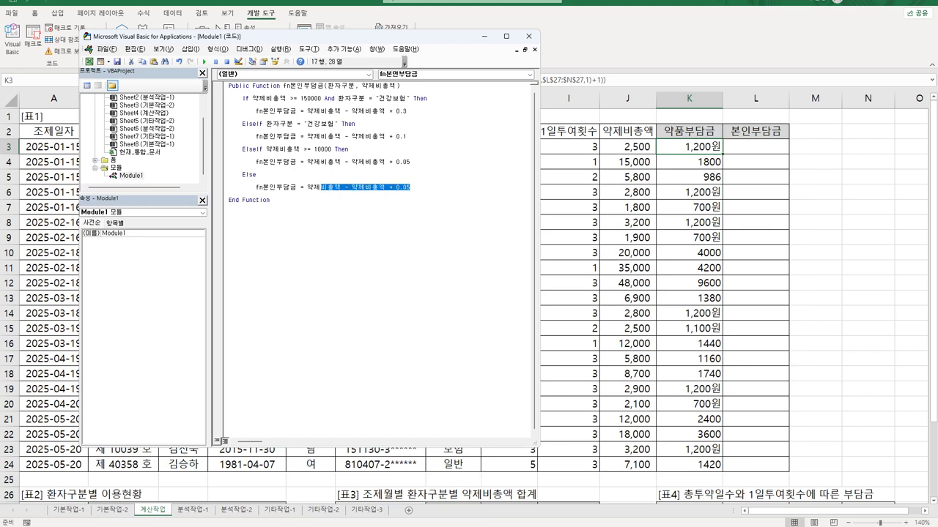
{"action": "key", "text": "shift+Right"}
{"action": "key", "text": "shift+Right"}
{"action": "key", "text": "shift+Right"}
{"action": "key", "text": "BackSpace"}
Close the If block with End If and return to the worksheet.
{"action": "key", "text": "Return"}
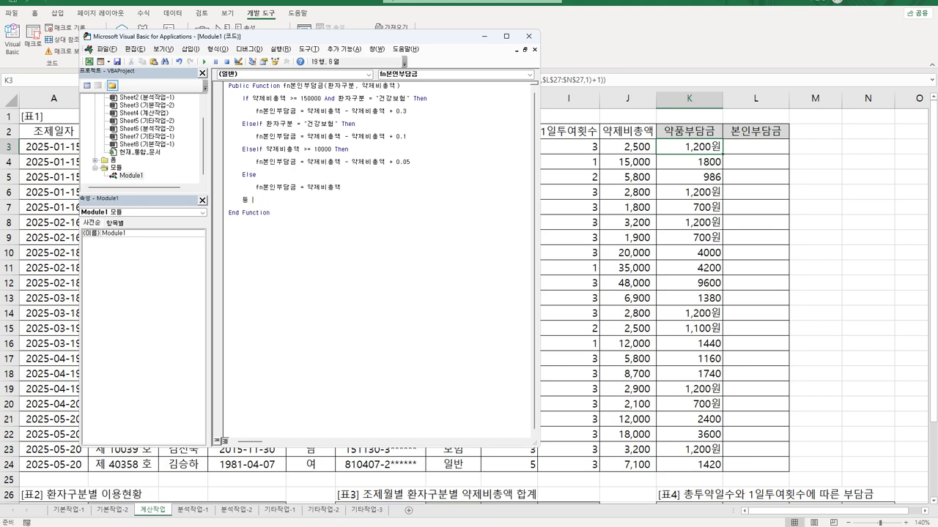
{"action": "type", "text": "end if"}
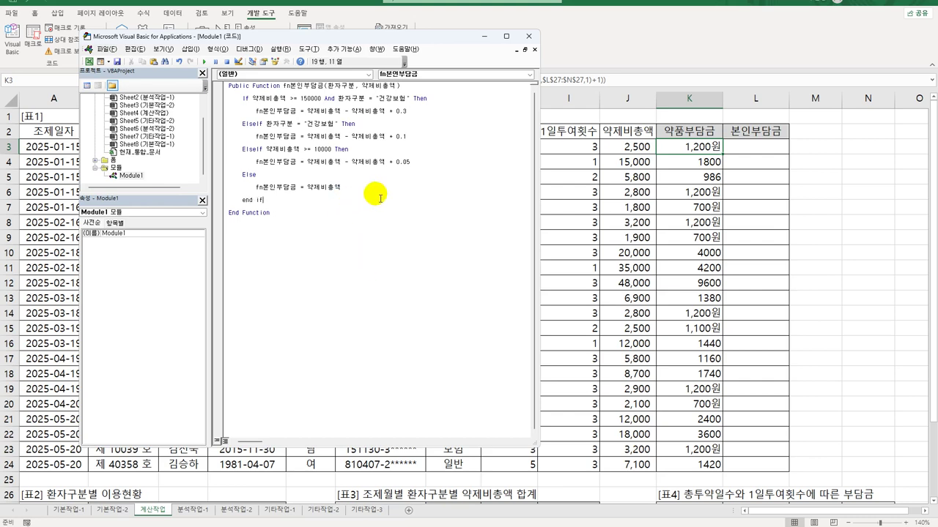
{"action": "left_click", "coordinate": [534, 37]}
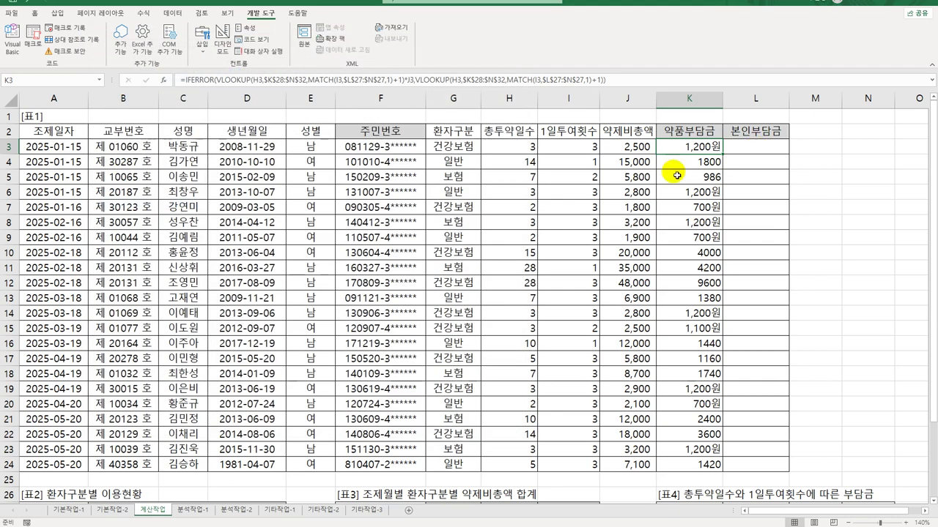
Insert the user-defined =fn본인부담금(G3,J3) in L3 and fill it down to L24.
{"action": "left_click", "coordinate": [750, 151]}
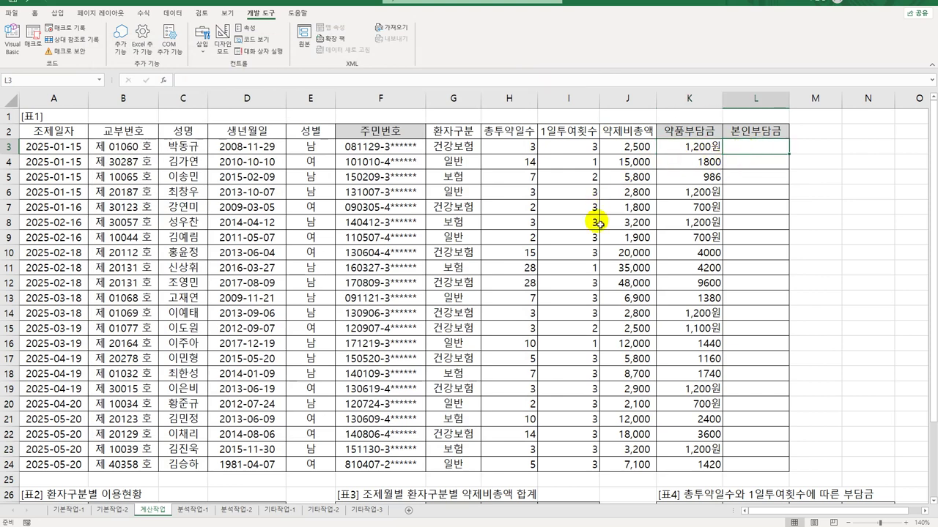
{"action": "left_click", "coordinate": [163, 81]}
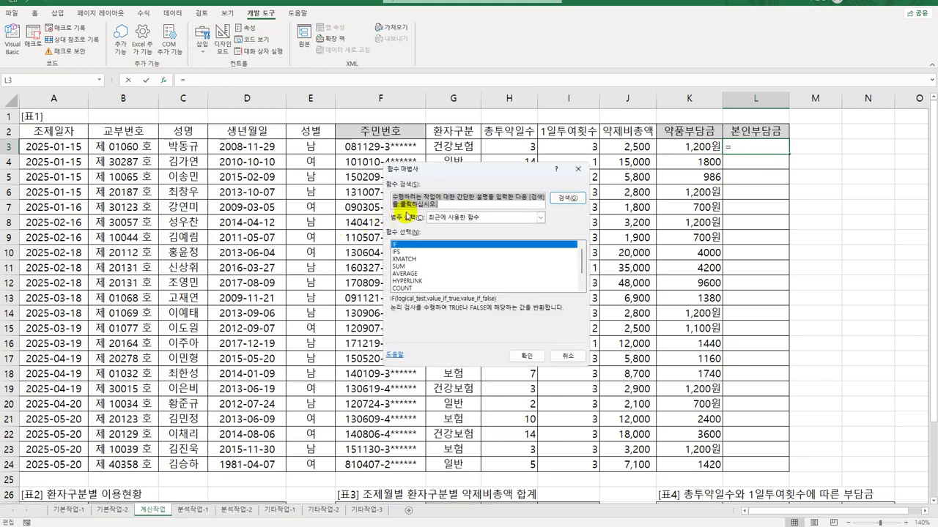
{"action": "left_click", "coordinate": [434, 218]}
{"action": "left_click", "coordinate": [458, 309]}
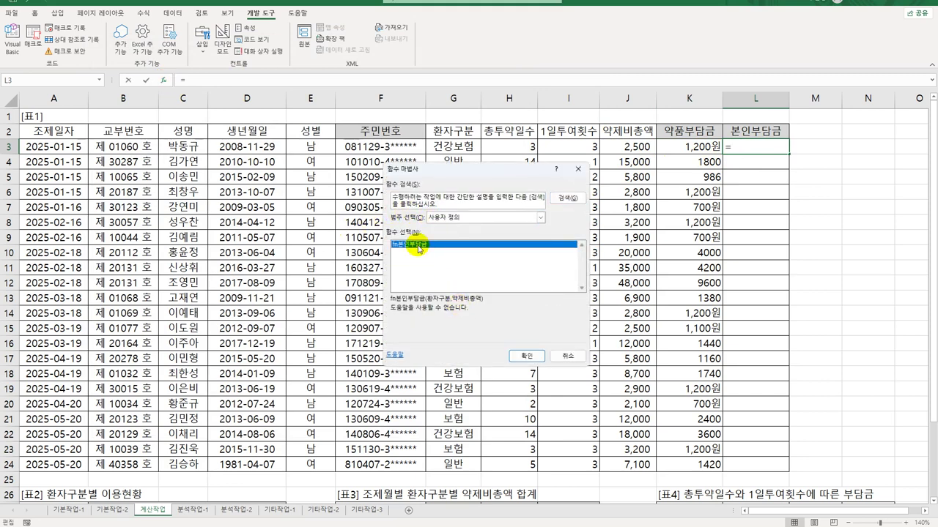
{"action": "left_click", "coordinate": [527, 356]}
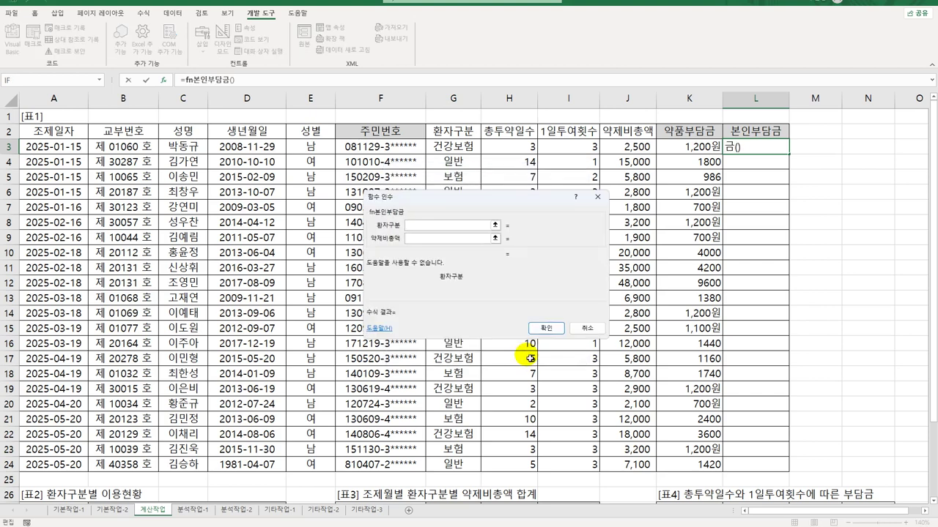
{"action": "left_click", "coordinate": [458, 152]}
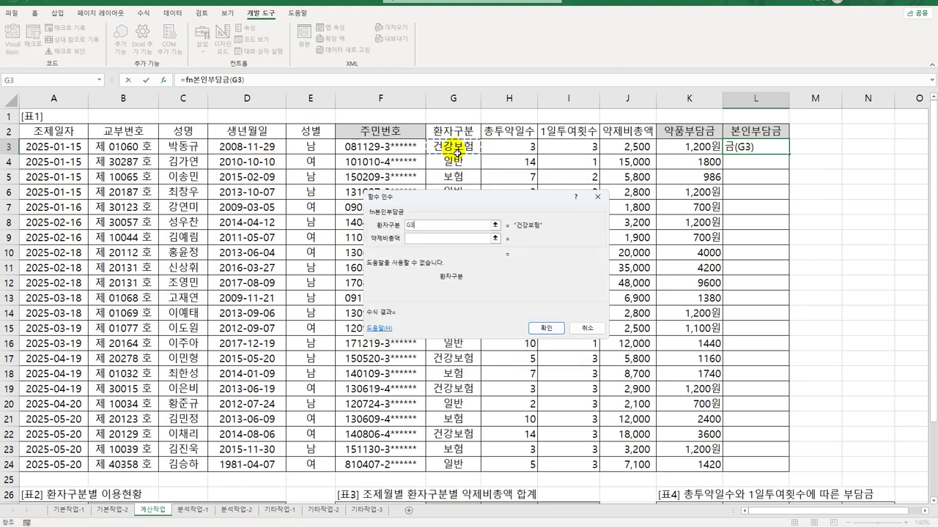
{"action": "left_click", "coordinate": [418, 239]}
{"action": "left_click", "coordinate": [623, 147]}
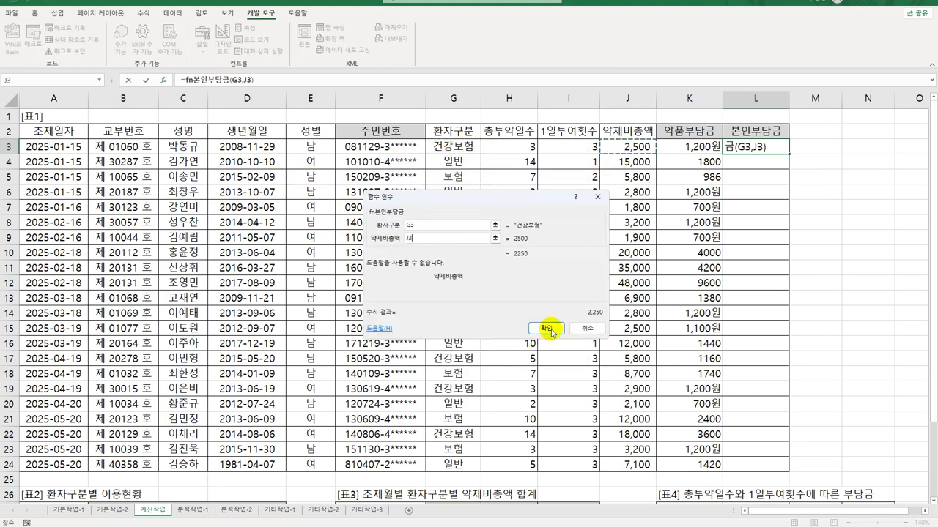
{"action": "left_click", "coordinate": [546, 329]}
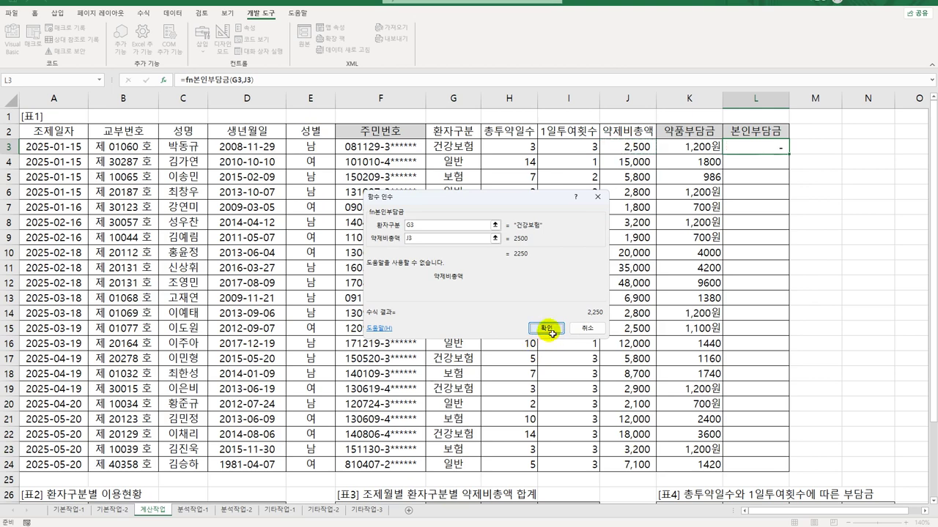
{"action": "double_click", "coordinate": [789, 154]}
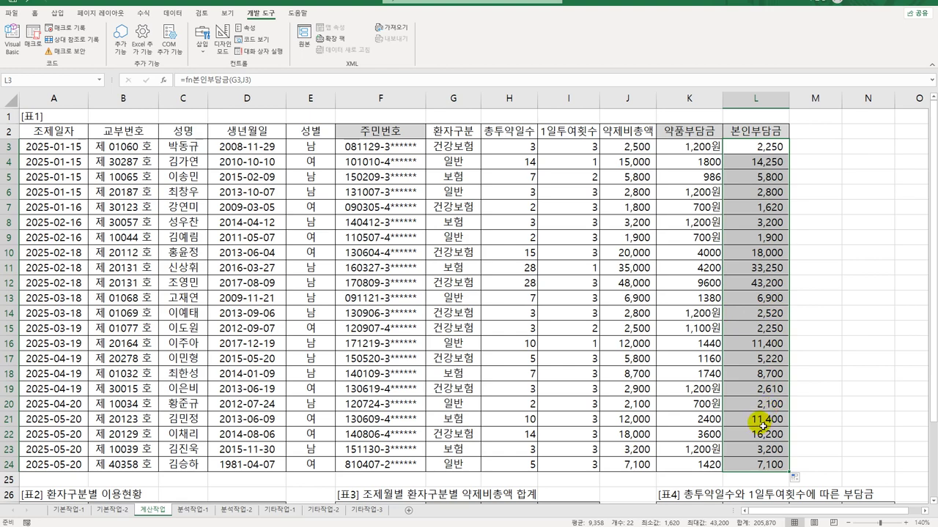
{"action": "scroll", "coordinate": [469, 402], "scroll_direction": "down", "scroll_amount": 6}
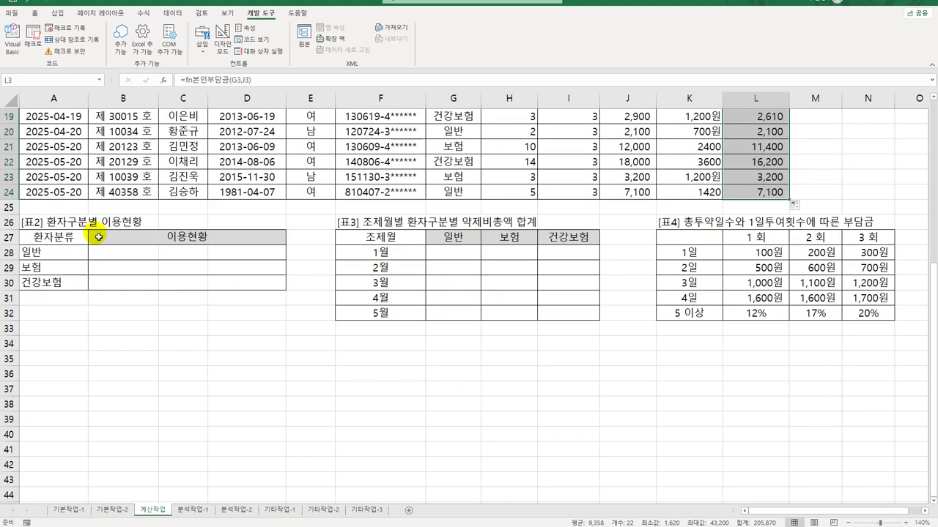
{"action": "left_click", "coordinate": [117, 257]}
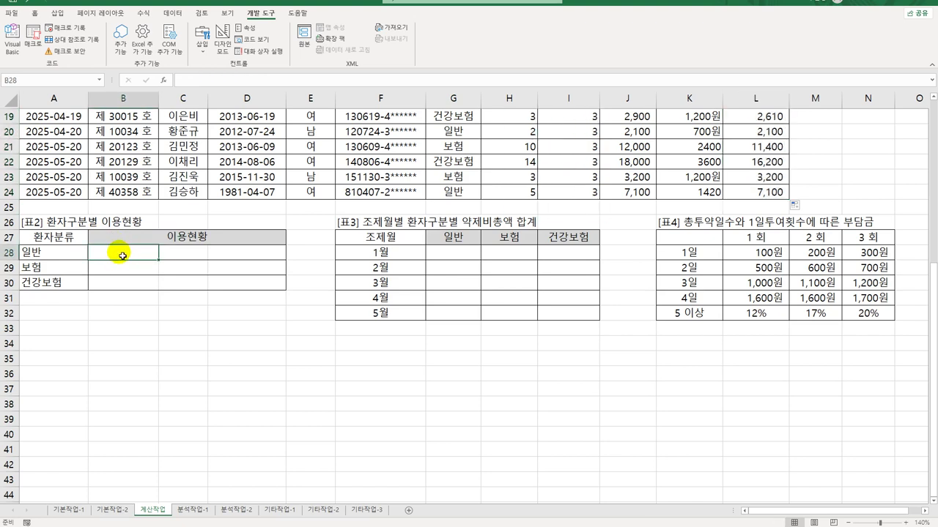
{"action": "left_click_drag", "start_coordinate": [123, 255], "coordinate": [274, 299]}
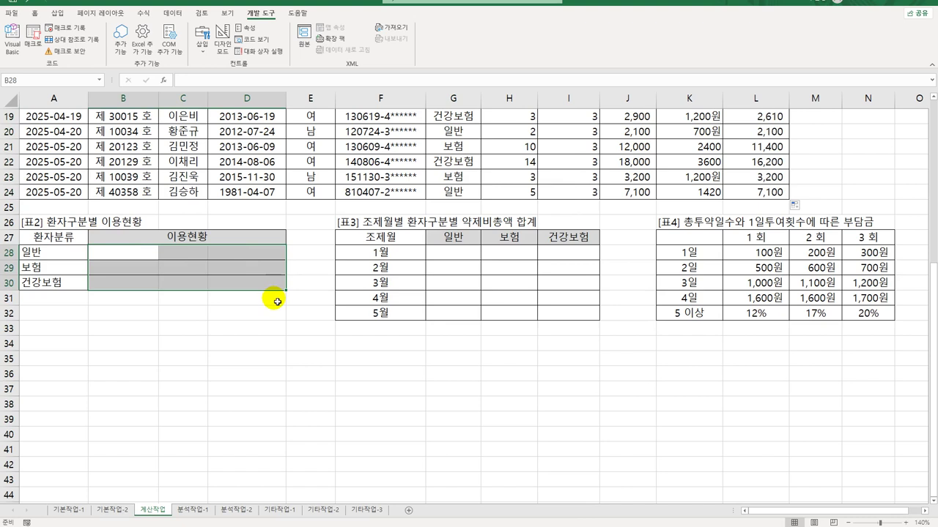
{"action": "left_click", "coordinate": [130, 257]}
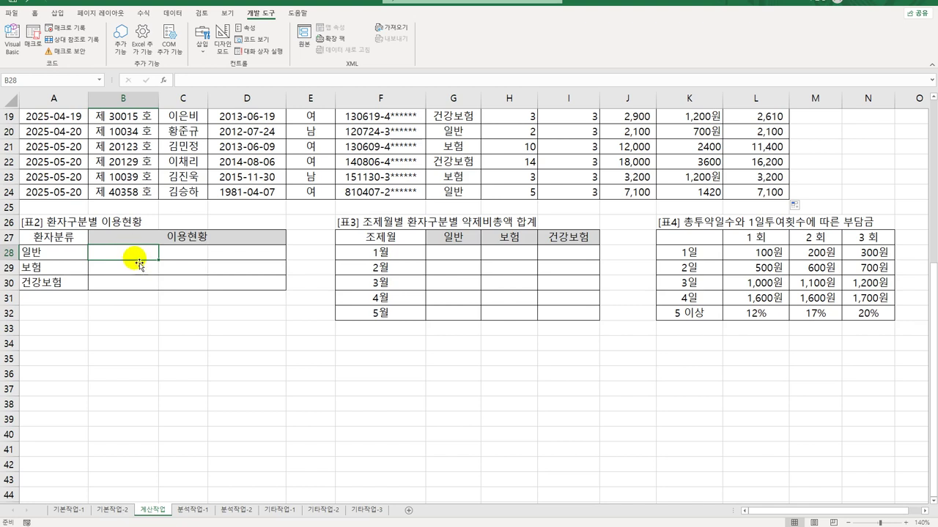
Begin a COUNT(IF formula in B28 over the absolute range $G$3:$G$24.
{"action": "type", "text": "="}
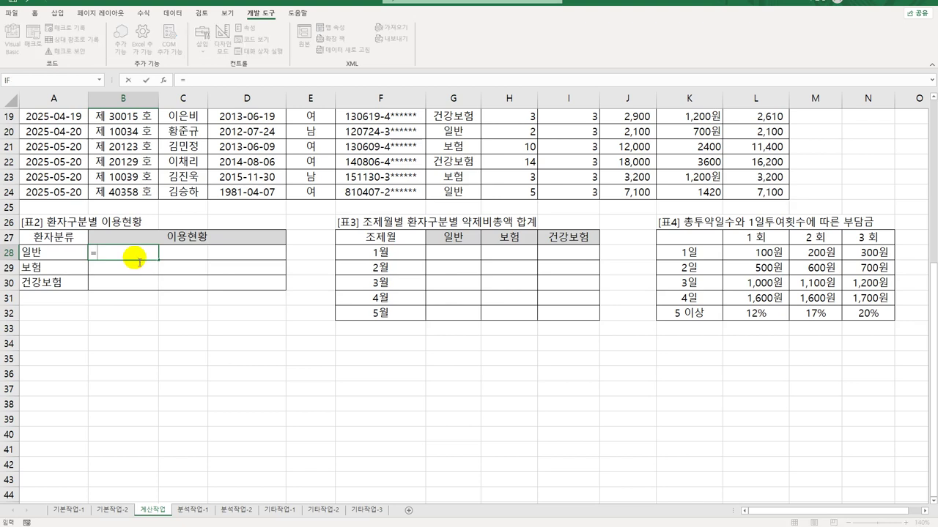
{"action": "type", "text": "count"}
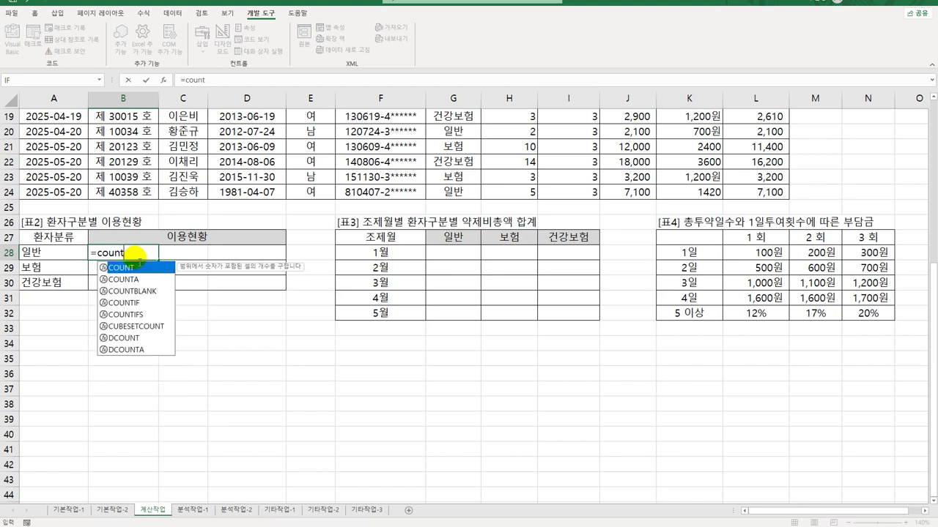
{"action": "type", "text": "(if"}
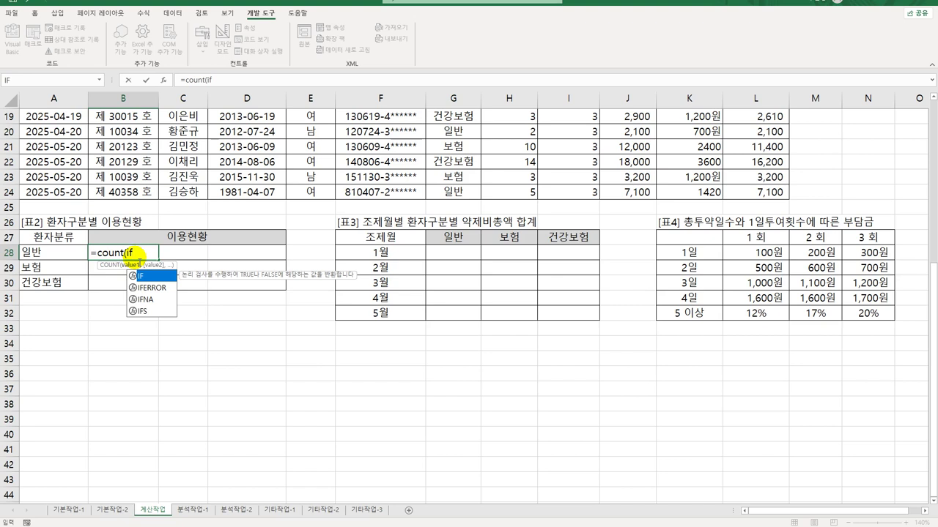
{"action": "key", "text": "Tab"}
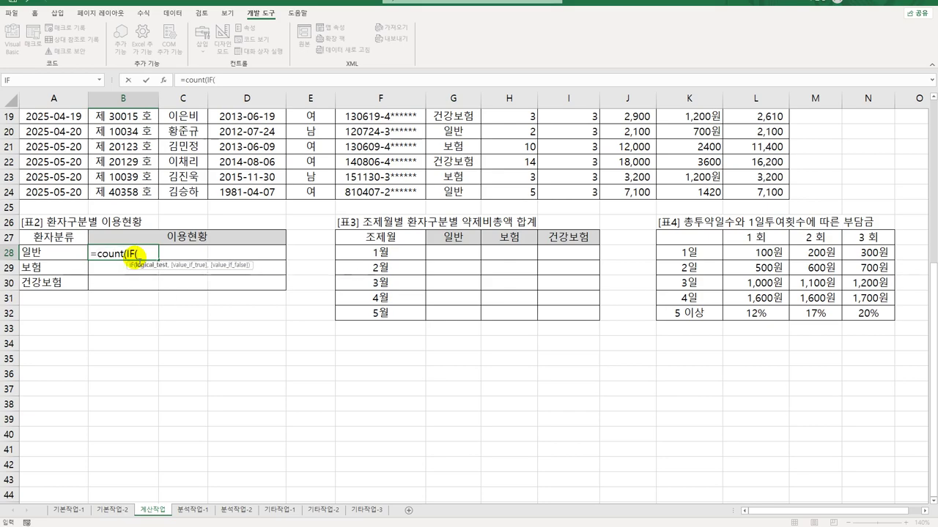
{"action": "scroll", "coordinate": [198, 300], "scroll_direction": "up", "scroll_amount": 6}
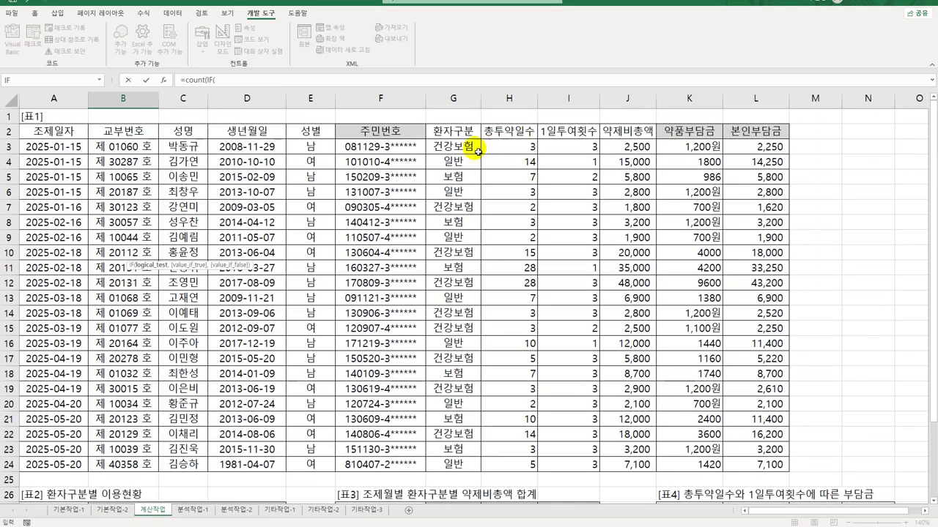
{"action": "left_click_drag", "start_coordinate": [466, 146], "coordinate": [456, 467]}
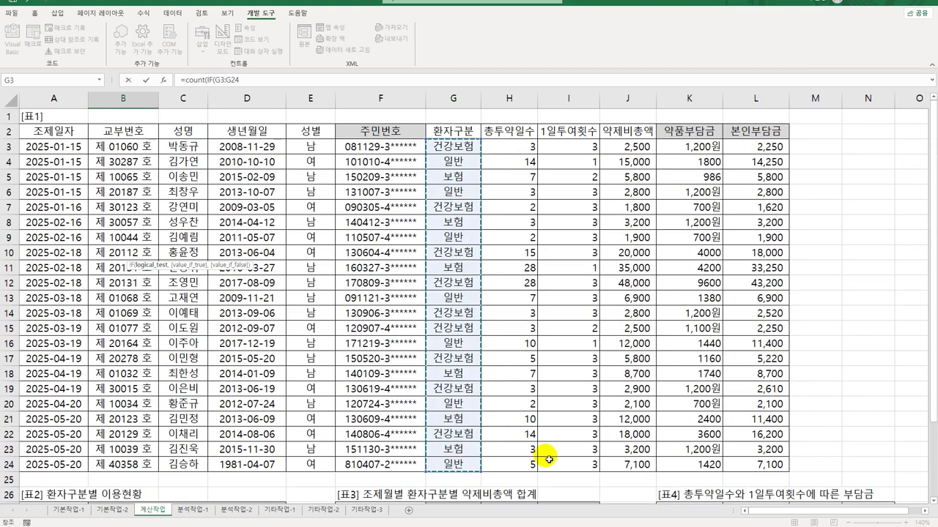
{"action": "scroll", "coordinate": [542, 448], "scroll_direction": "down", "scroll_amount": 2}
{"action": "scroll", "coordinate": [542, 448], "scroll_direction": "down", "scroll_amount": 1}
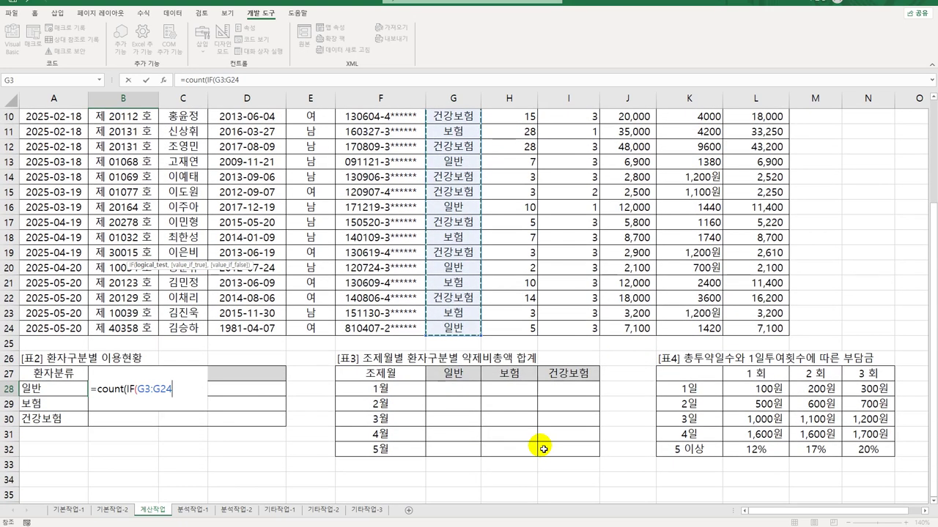
{"action": "key", "text": "F4"}
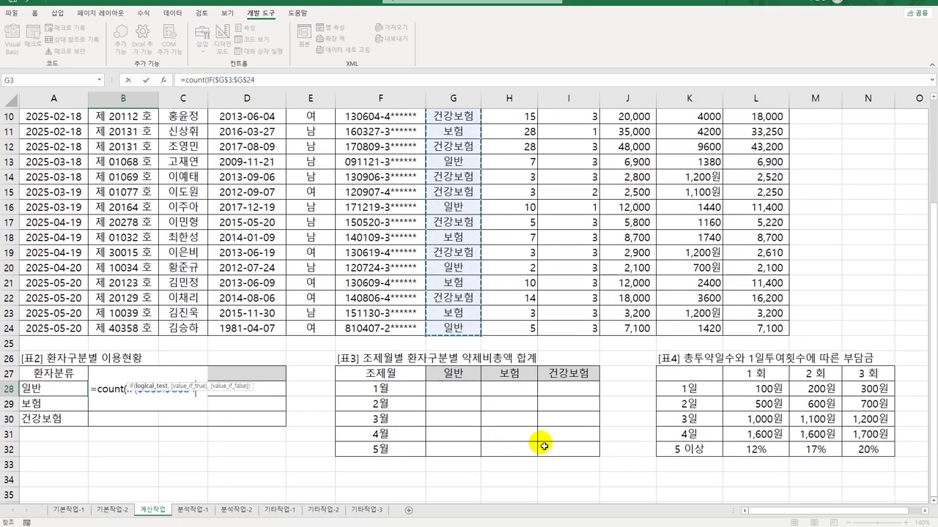
Complete =COUNT(IF($G$3:$G$24=A28,1)) in B28 and fill it down to B30.
{"action": "type", "text": "="}
{"action": "key", "text": "Left"}
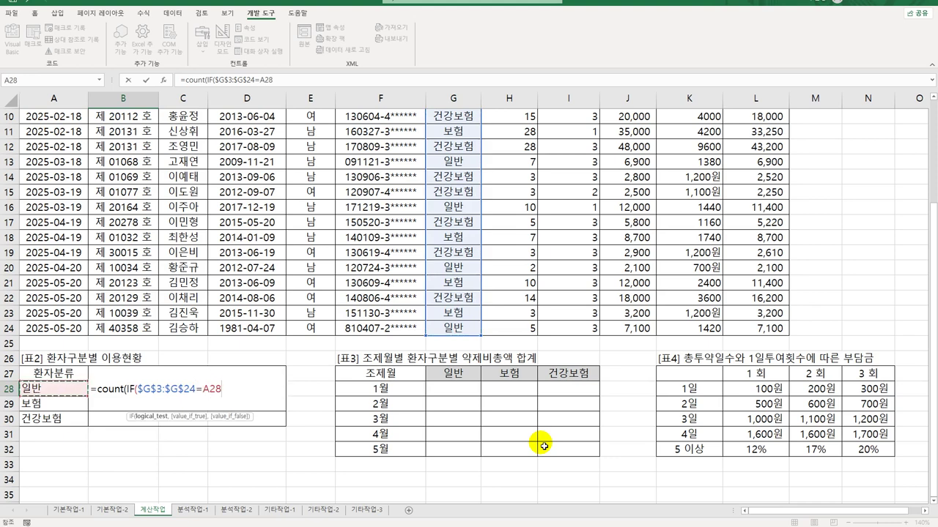
{"action": "type", "text": ","}
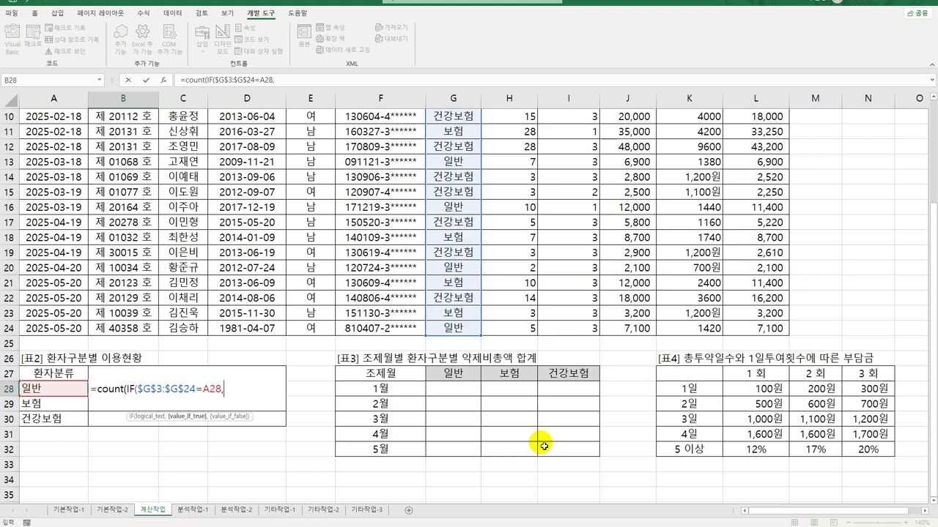
{"action": "type", "text": "1"}
{"action": "type", "text": ")"}
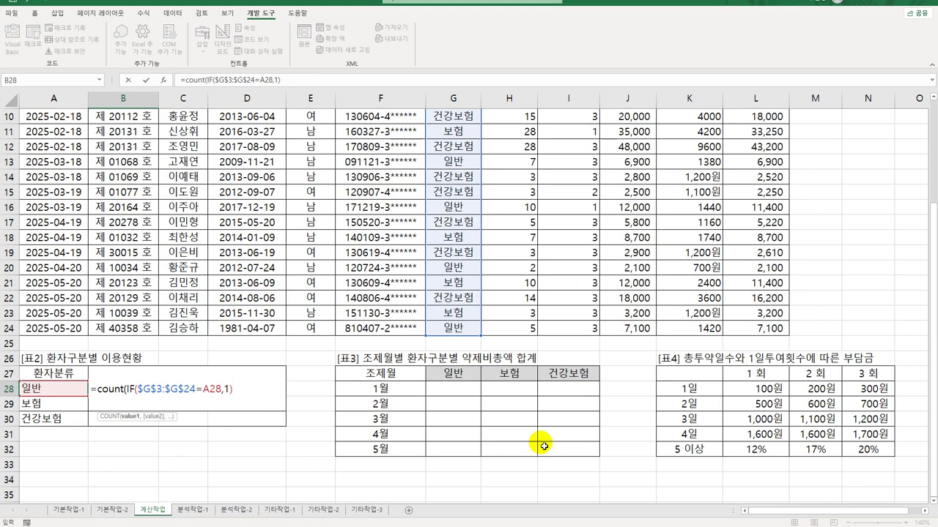
{"action": "type", "text": ")"}
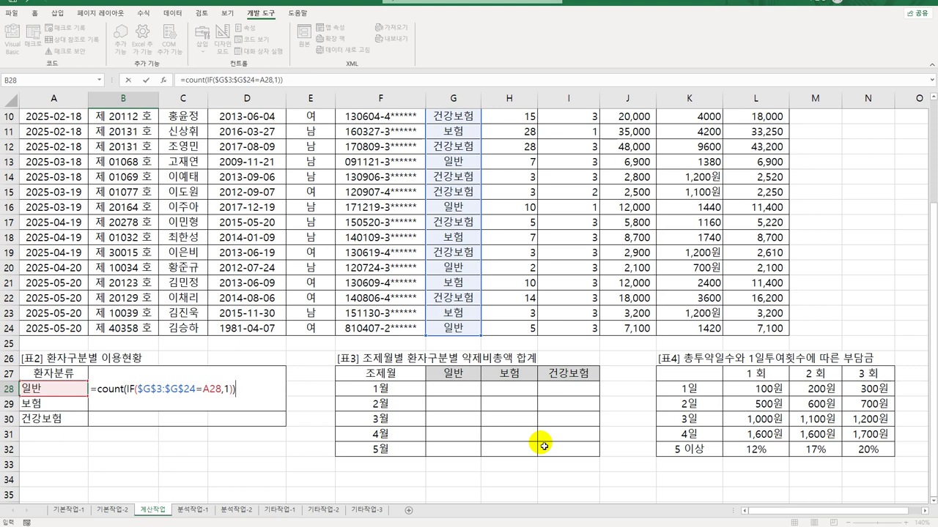
{"action": "key", "text": "ctrl+Return"}
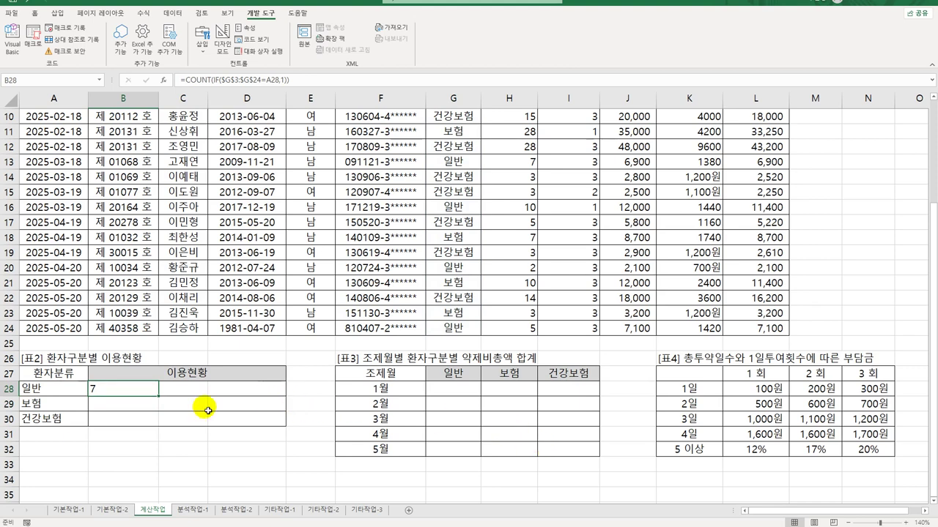
{"action": "left_click_drag", "start_coordinate": [159, 398], "coordinate": [159, 425]}
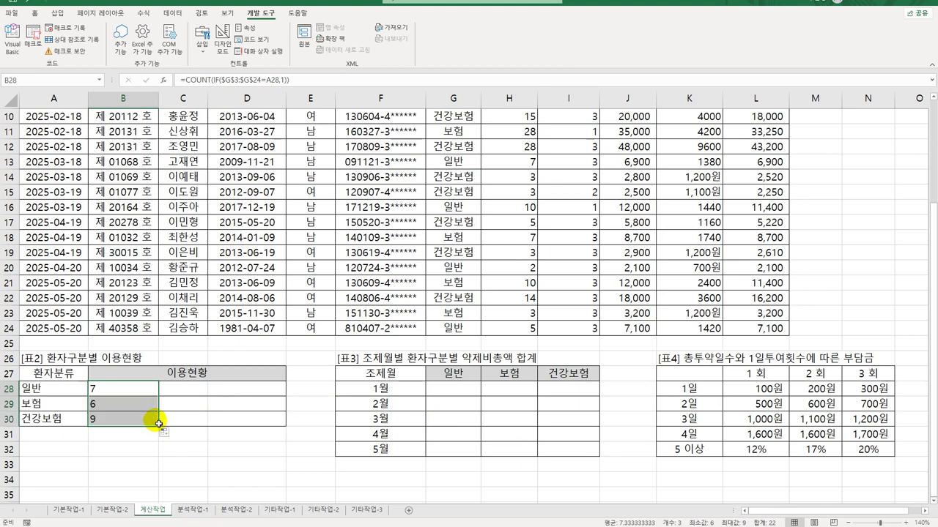
Start B28's formula as =REPT("★", inserting the ★ symbol through ㅁ+Hanja.
{"action": "key", "text": "shift+Up"}
{"action": "left_click", "coordinate": [106, 394]}
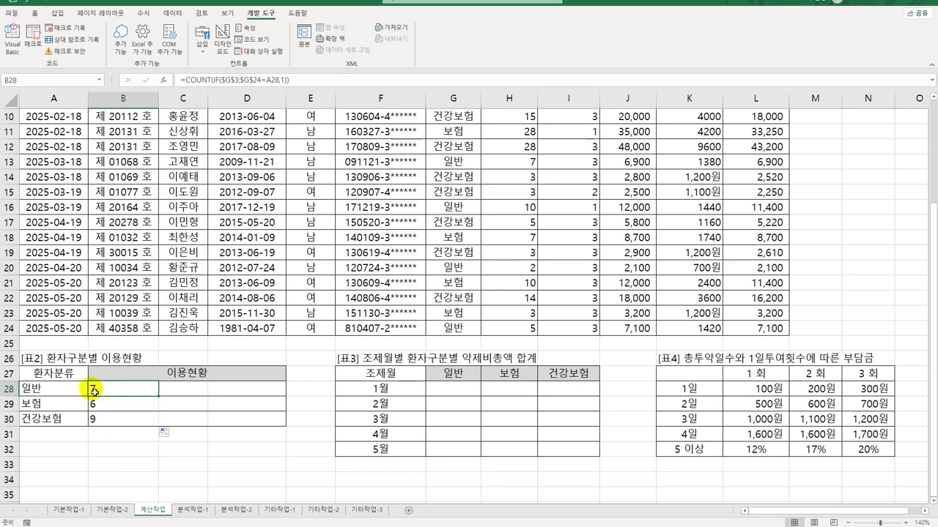
{"action": "double_click", "coordinate": [96, 390]}
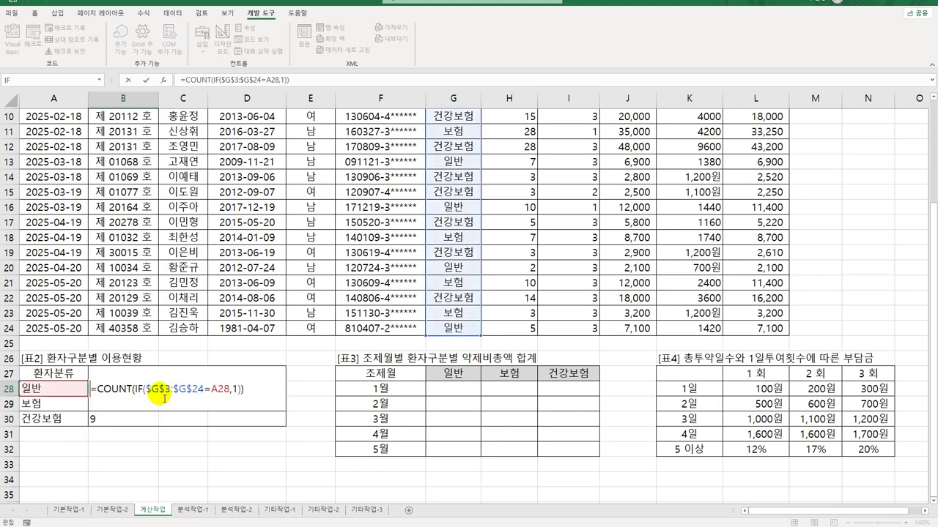
{"action": "key", "text": "Right"}
{"action": "type", "text": "rept"}
{"action": "key", "text": "Tab"}
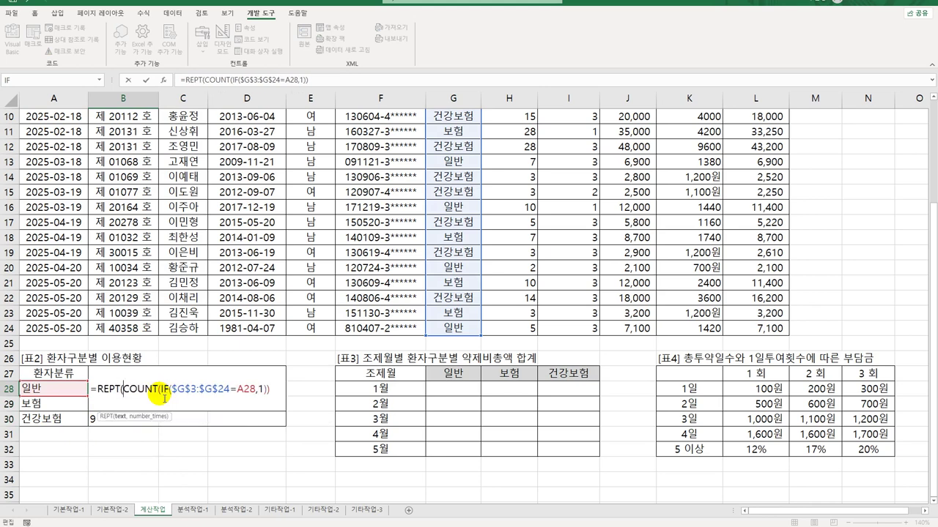
{"action": "type", "text": "\""}
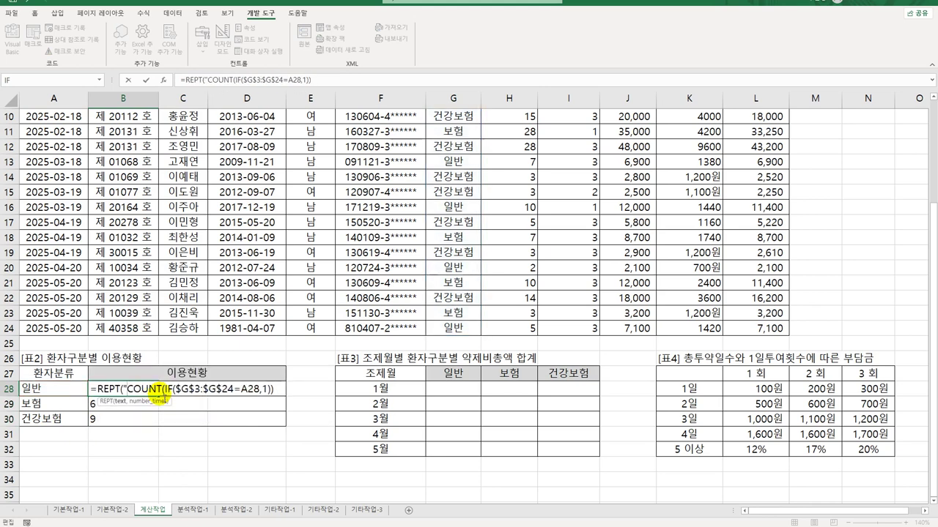
{"action": "type", "text": "ㅁ"}
{"action": "key", "text": "Hangul_Hanja"}
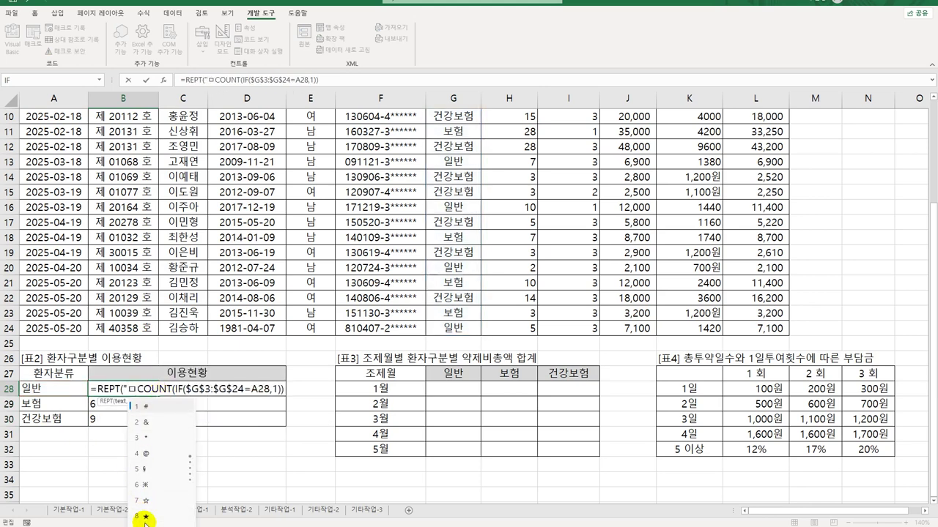
{"action": "left_click", "coordinate": [146, 517]}
{"action": "type", "text": "\","}
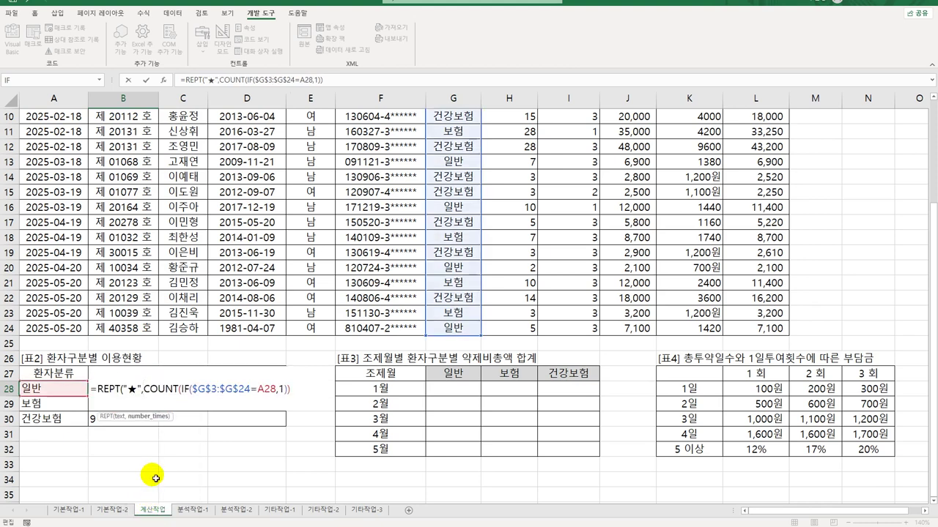
Close the REPT formula, confirm it as an array formula, and fill it down to B30 (7, 6, 9 stars).
{"action": "left_click", "coordinate": [304, 390]}
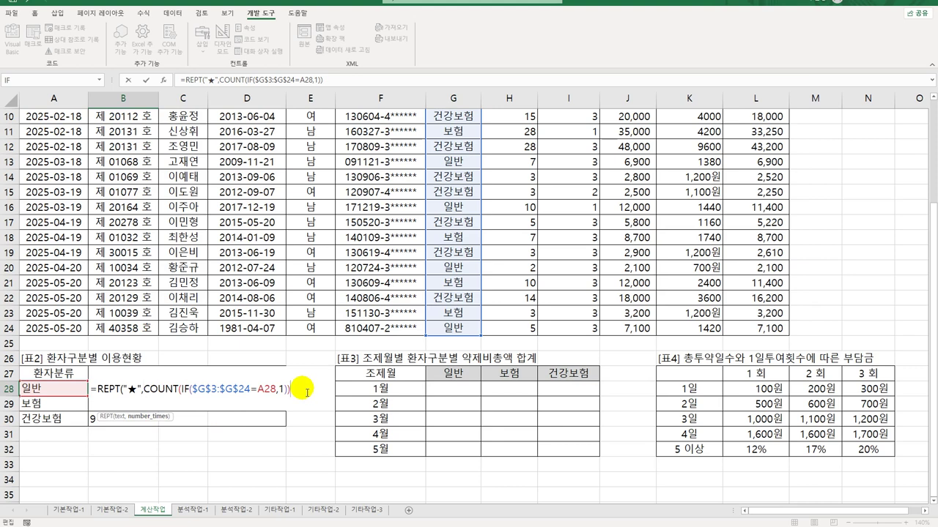
{"action": "type", "text": ")"}
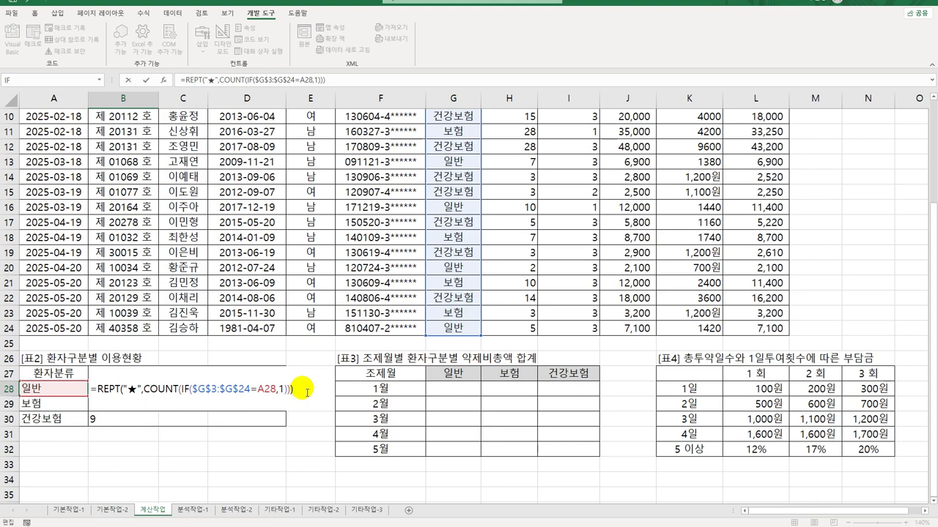
{"action": "key", "text": "ctrl+shift+Return"}
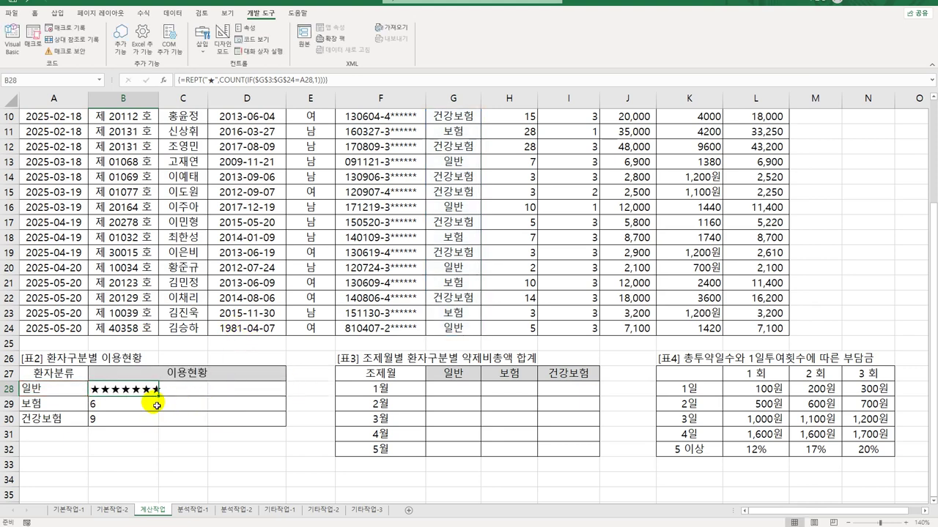
{"action": "left_click_drag", "start_coordinate": [159, 397], "coordinate": [162, 429]}
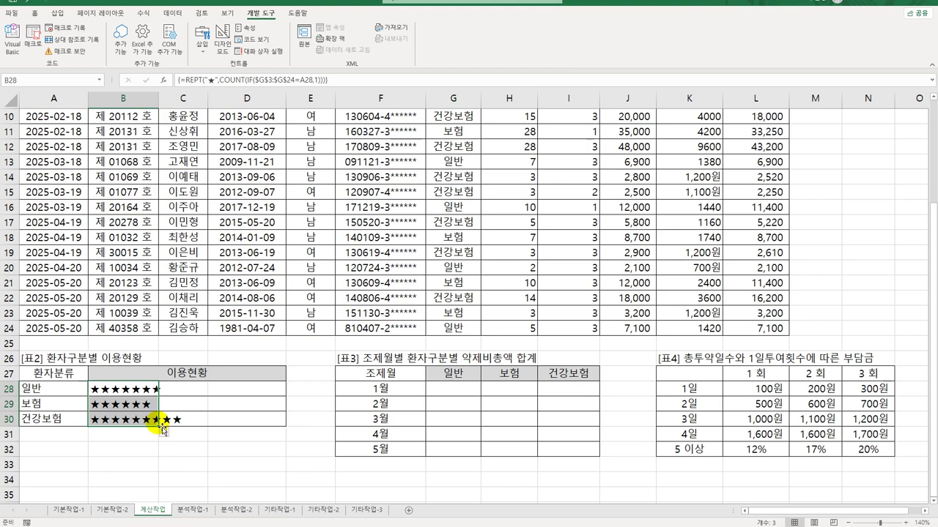
{"action": "left_click", "coordinate": [470, 395]}
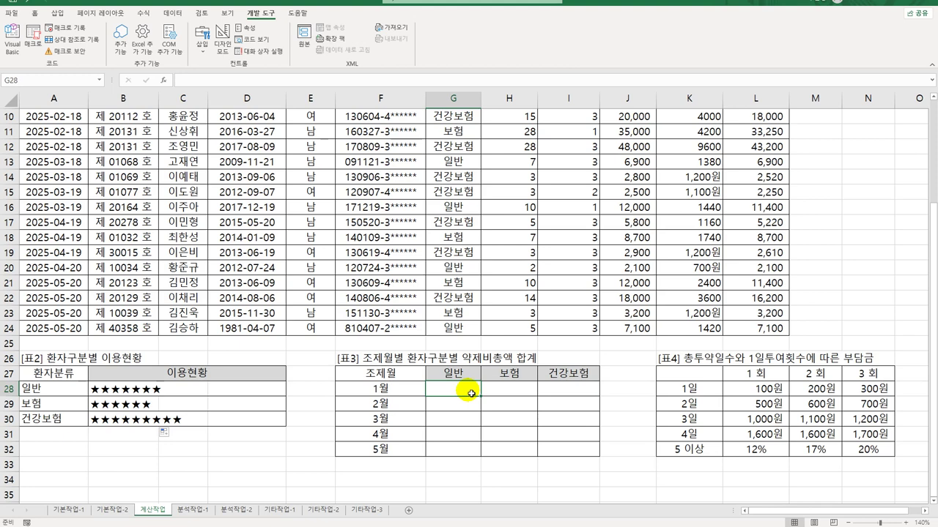
In G28 begin =SUM(IF((MONTH($A$3:$A$24)=$F28) to match each record's dispense month.
{"action": "left_click_drag", "start_coordinate": [471, 394], "coordinate": [563, 450]}
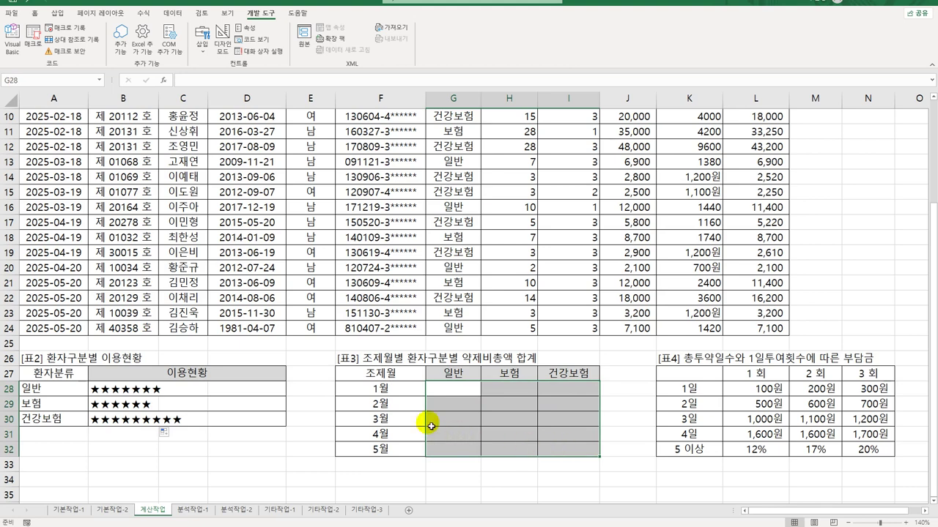
{"action": "left_click", "coordinate": [465, 390]}
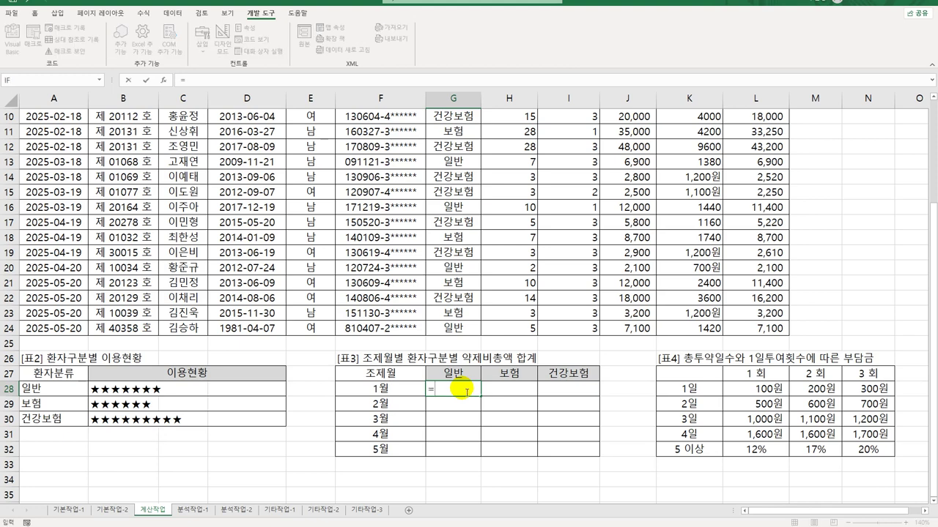
{"action": "type", "text": "=녀"}
{"action": "key", "text": "BackSpace"}
{"action": "type", "text": "su"}
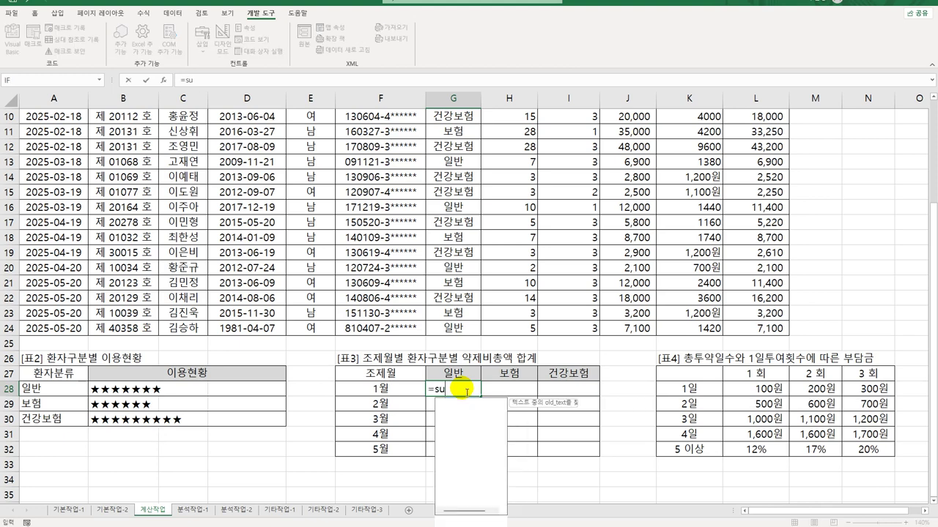
{"action": "type", "text": "m(if("}
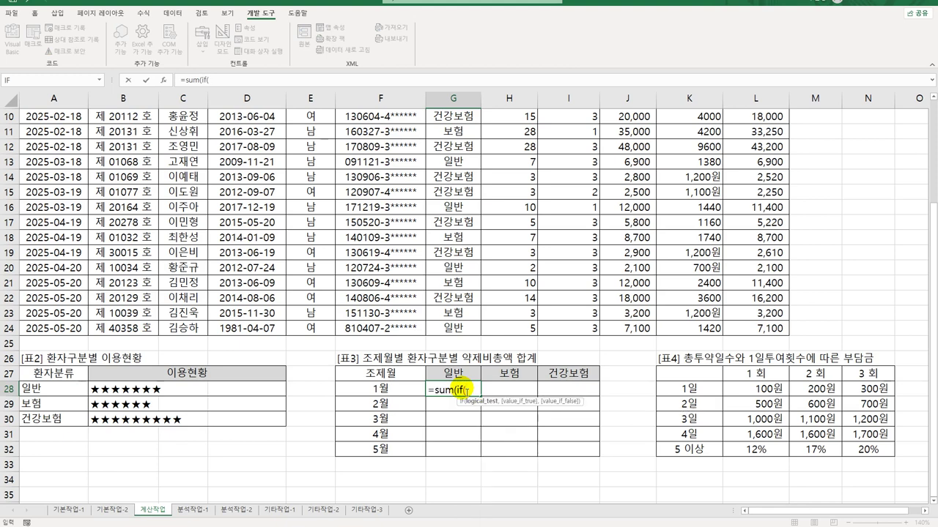
{"action": "type", "text": "("}
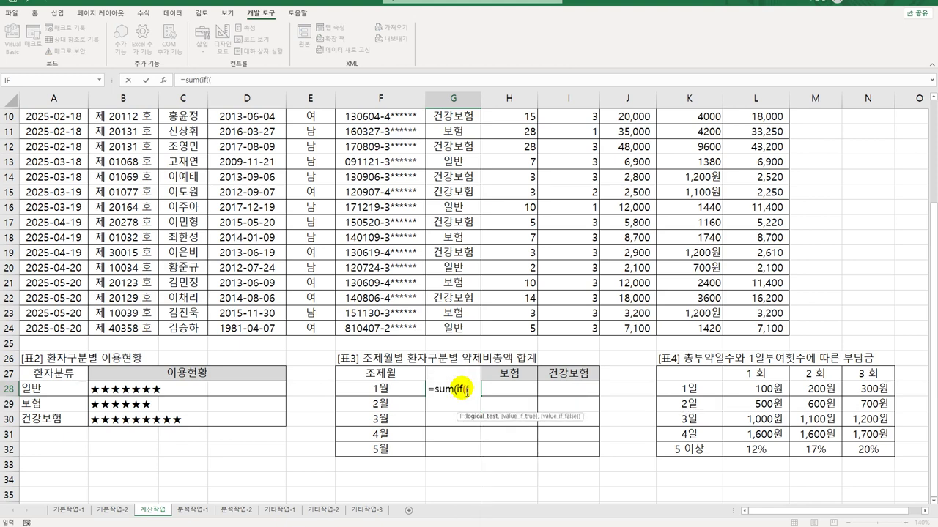
{"action": "type", "text": "m"}
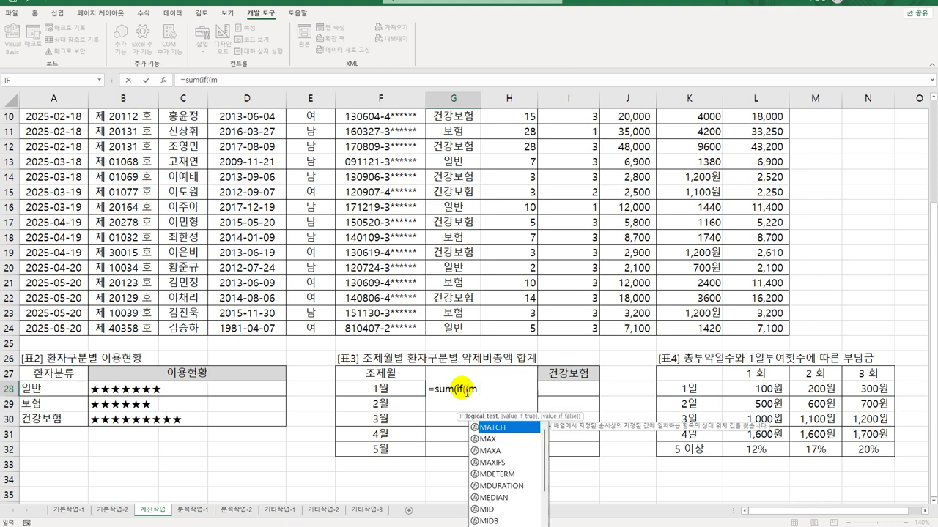
{"action": "type", "text": "onth("}
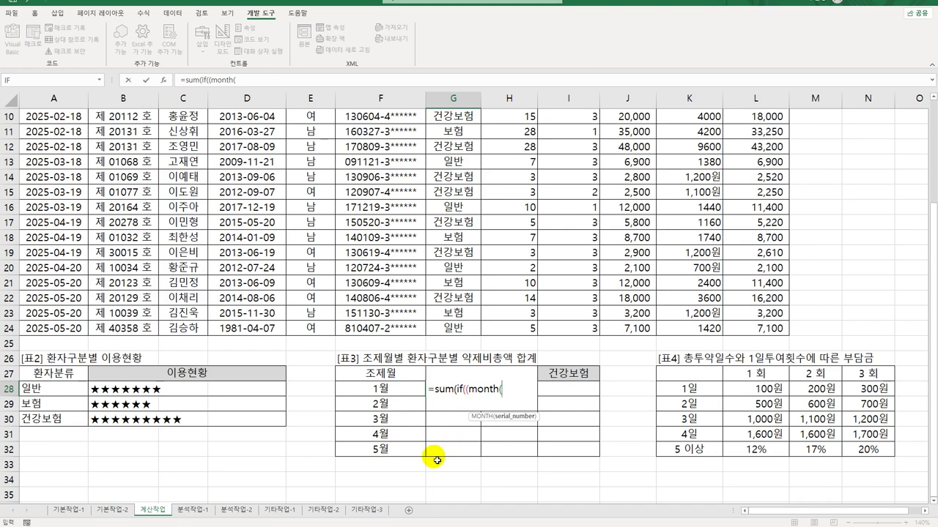
{"action": "scroll", "coordinate": [435, 458], "scroll_direction": "up", "scroll_amount": 3}
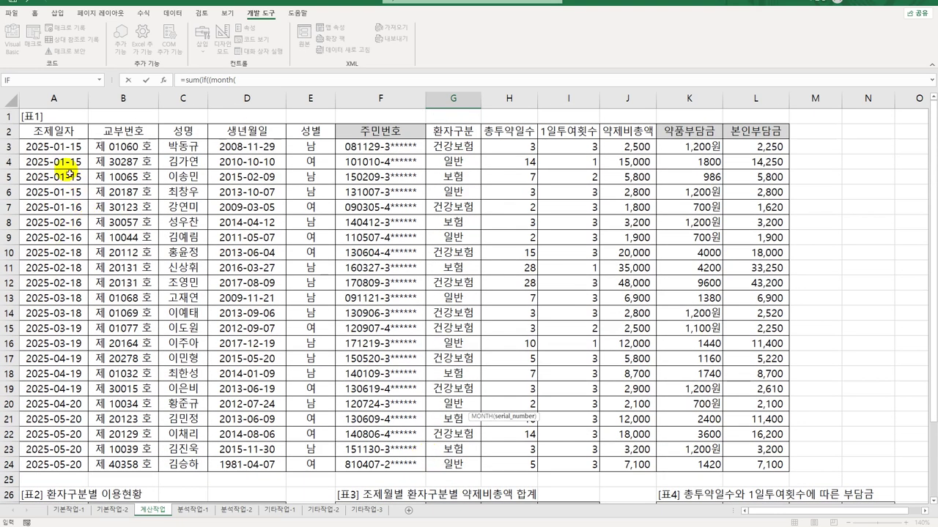
{"action": "left_click_drag", "start_coordinate": [53, 146], "coordinate": [46, 465]}
{"action": "scroll", "coordinate": [245, 378], "scroll_direction": "down", "scroll_amount": 3}
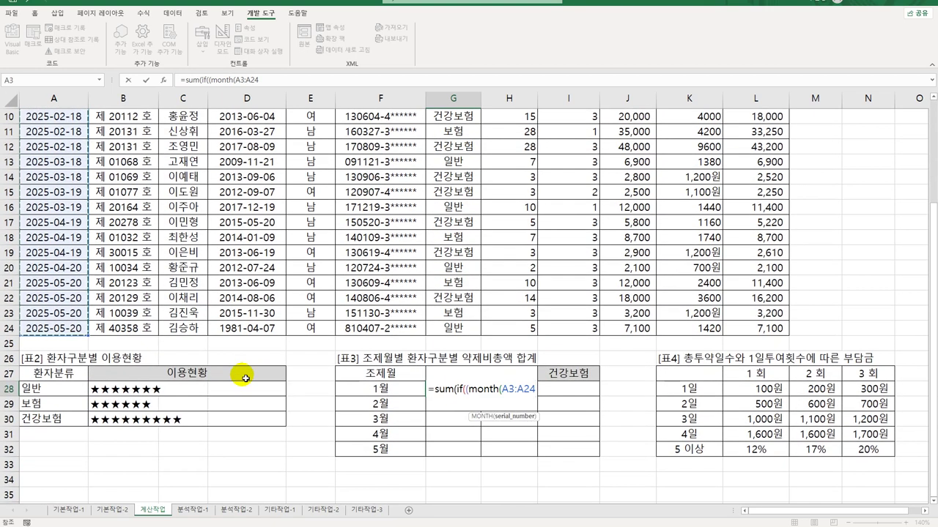
{"action": "key", "text": "F4"}
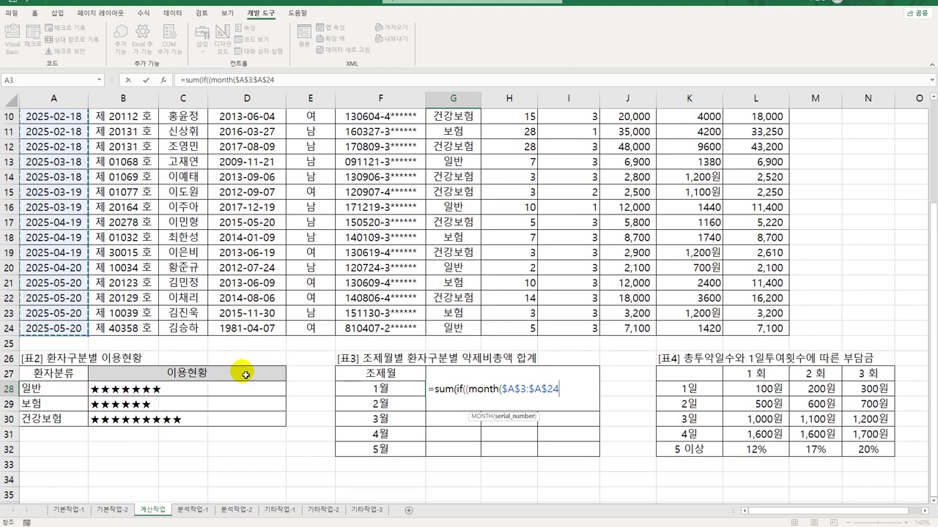
{"action": "type", "text": ")="}
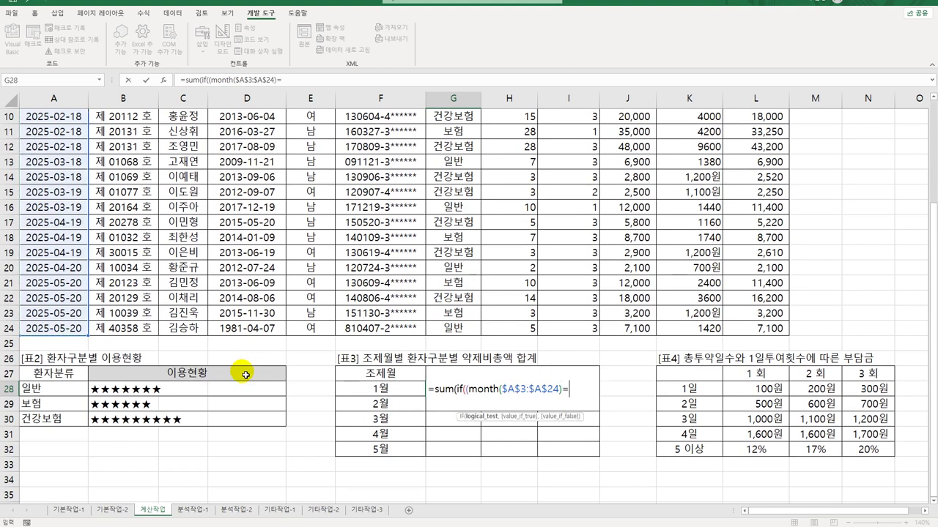
{"action": "key", "text": "Left"}
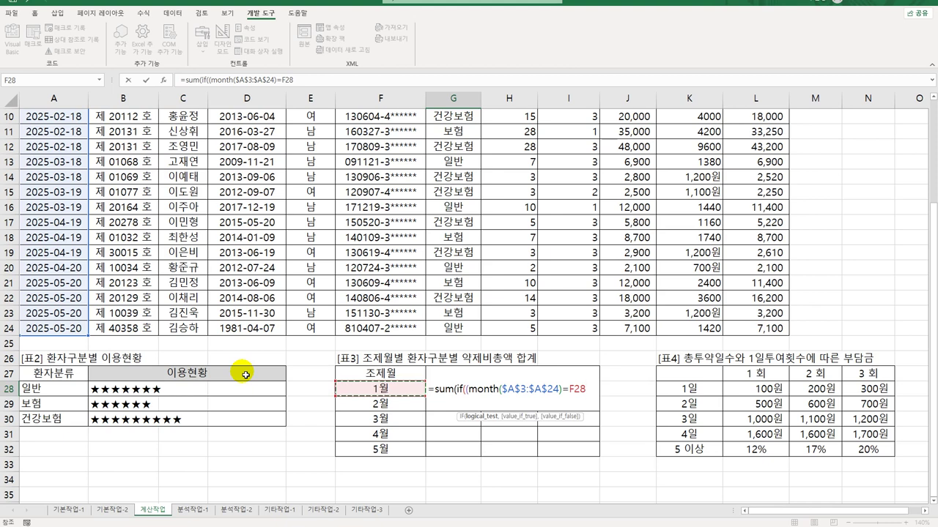
{"action": "key", "text": "F4"}
{"action": "key", "text": "F4"}
{"action": "key", "text": "F4"}
Add the patient-type condition *($G$3:$G$24=G$27), to the G28 formula.
{"action": "type", "text": ")"}
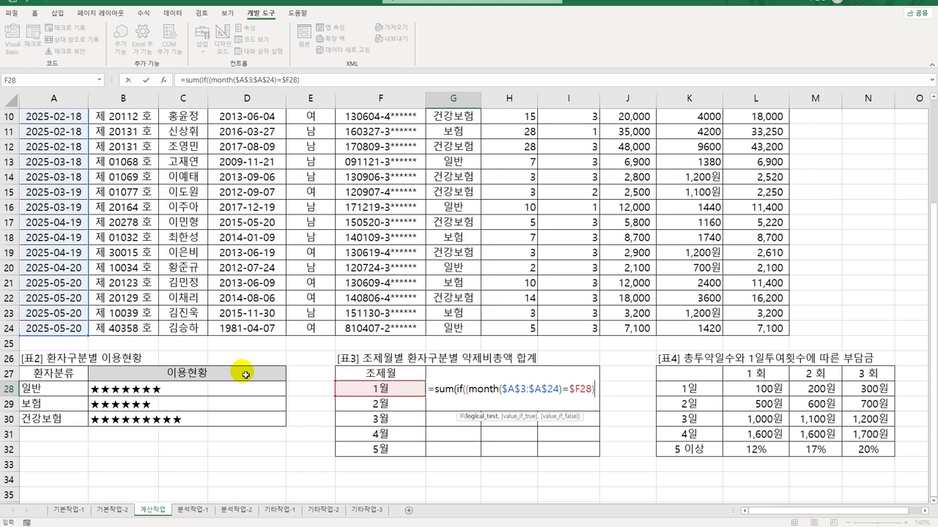
{"action": "type", "text": "*("}
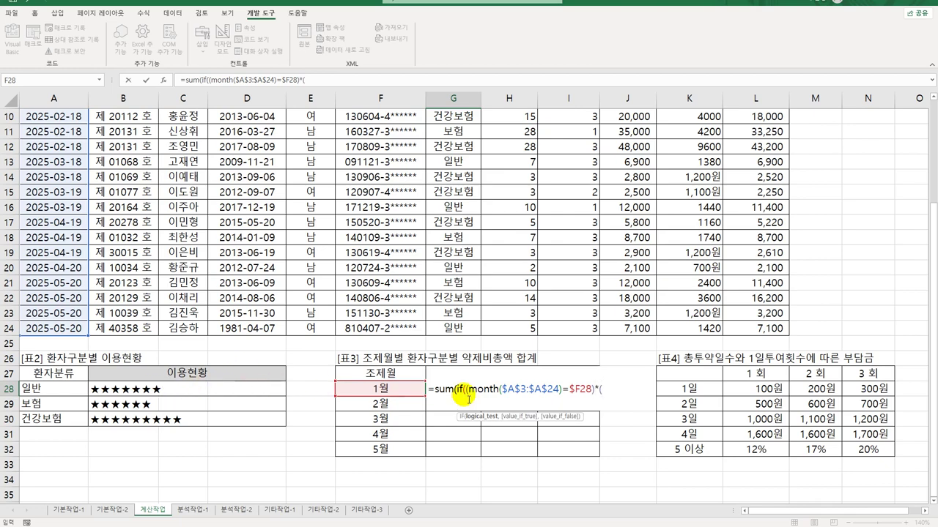
{"action": "scroll", "coordinate": [467, 393], "scroll_direction": "up", "scroll_amount": 3}
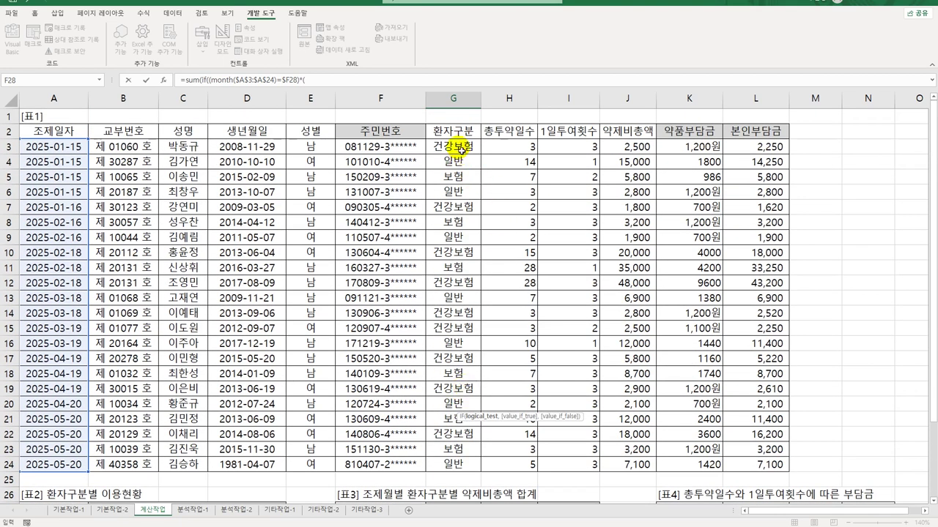
{"action": "left_click", "coordinate": [460, 147]}
{"action": "left_click_drag", "start_coordinate": [460, 147], "coordinate": [445, 467]}
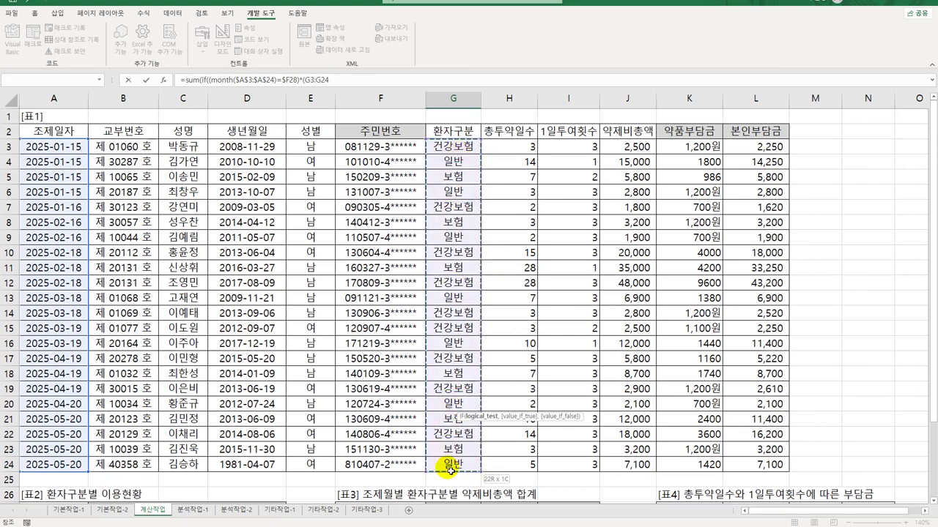
{"action": "scroll", "coordinate": [623, 415], "scroll_direction": "down", "scroll_amount": 3}
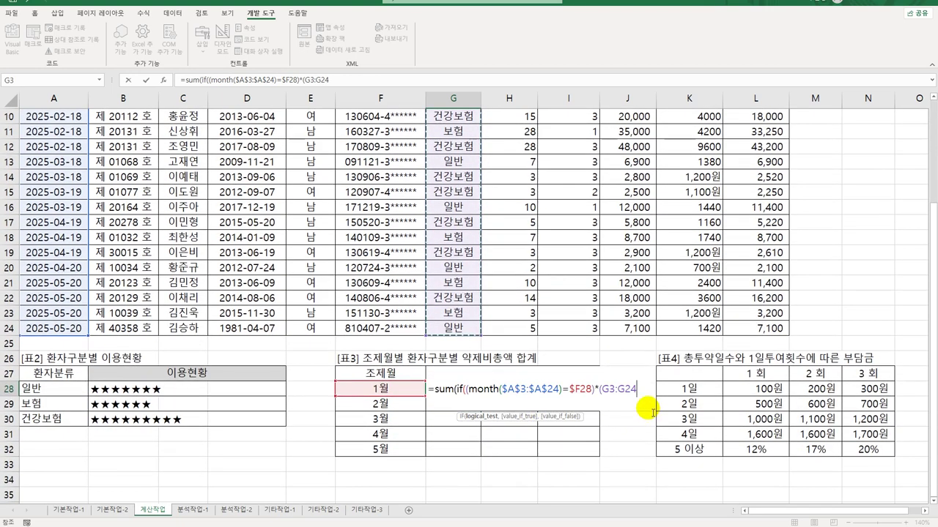
{"action": "key", "text": "F4"}
{"action": "type", "text": "=G27"}
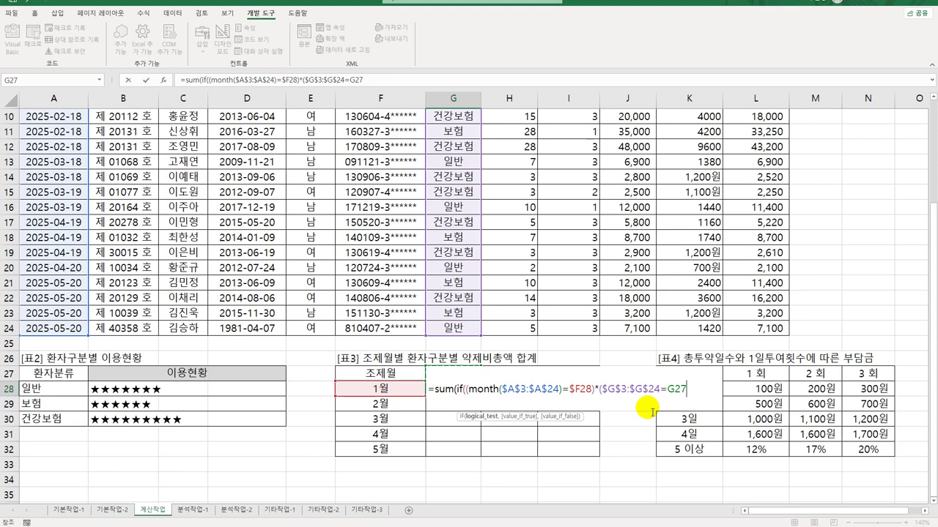
{"action": "key", "text": "F4"}
{"action": "key", "text": "F4"}
{"action": "type", "text": ")"}
{"action": "type", "text": ","}
{"action": "scroll", "coordinate": [622, 384], "scroll_direction": "up", "scroll_amount": 3}
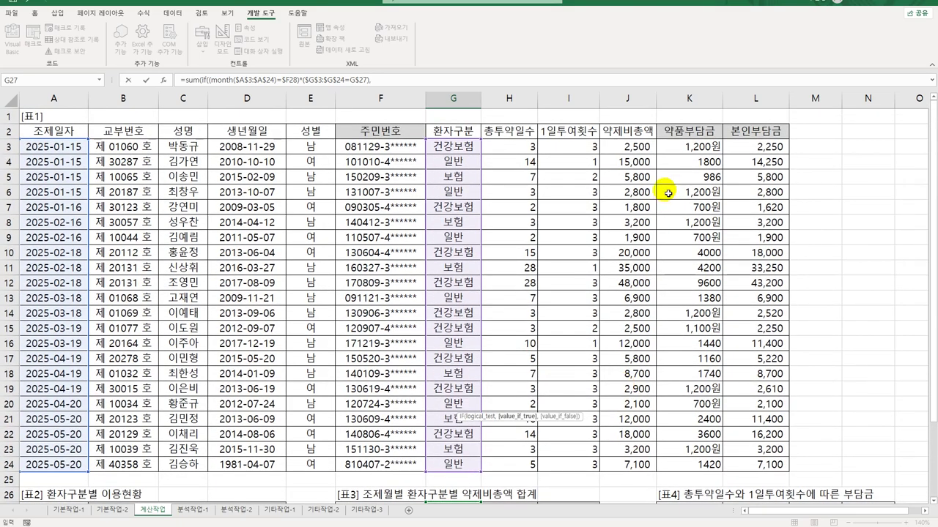
Sum $J$3:$J$24 to finish the array formula and fill it across G28:I32 (17,800 for 1월 일반).
{"action": "left_click_drag", "start_coordinate": [631, 146], "coordinate": [624, 464]}
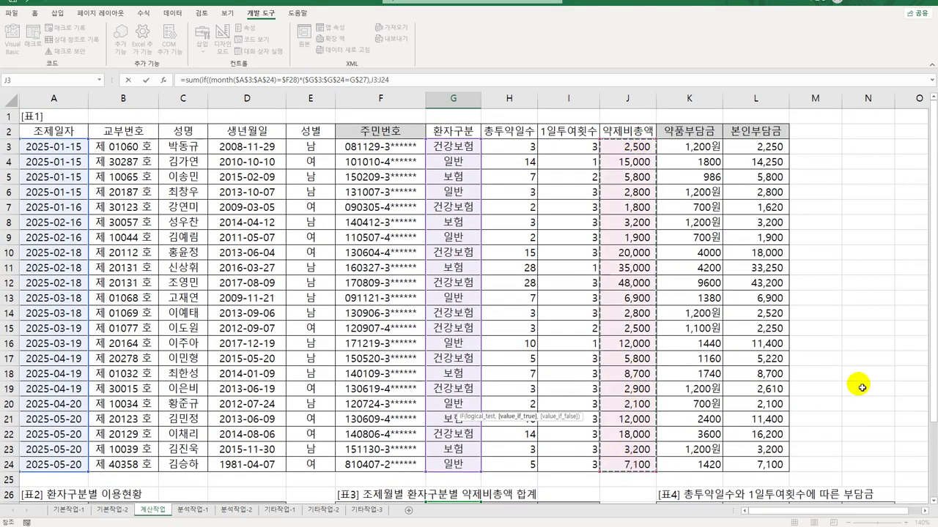
{"action": "scroll", "coordinate": [861, 388], "scroll_direction": "down", "scroll_amount": 3}
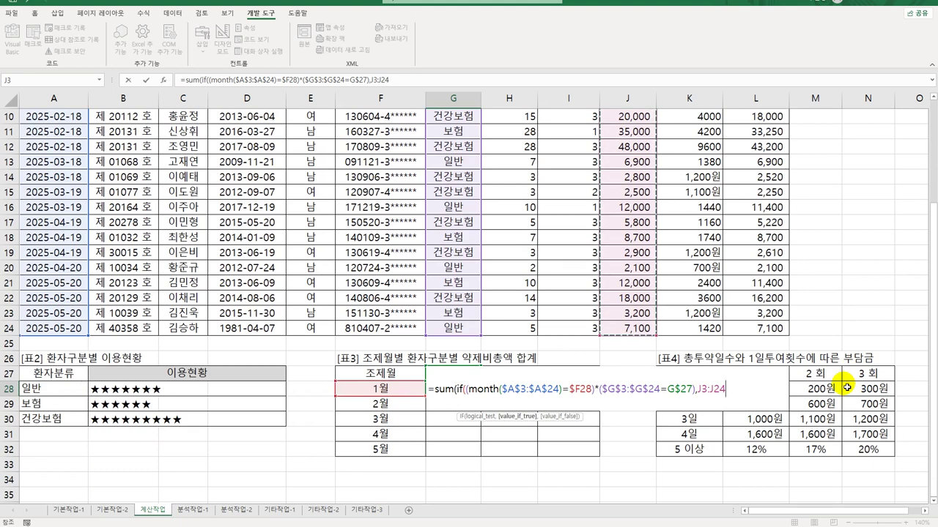
{"action": "key", "text": "F4"}
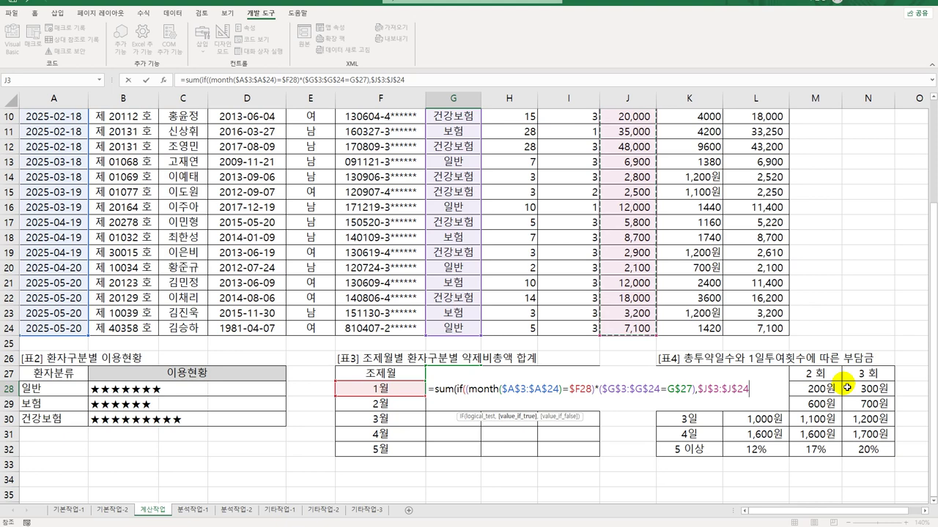
{"action": "type", "text": "))"}
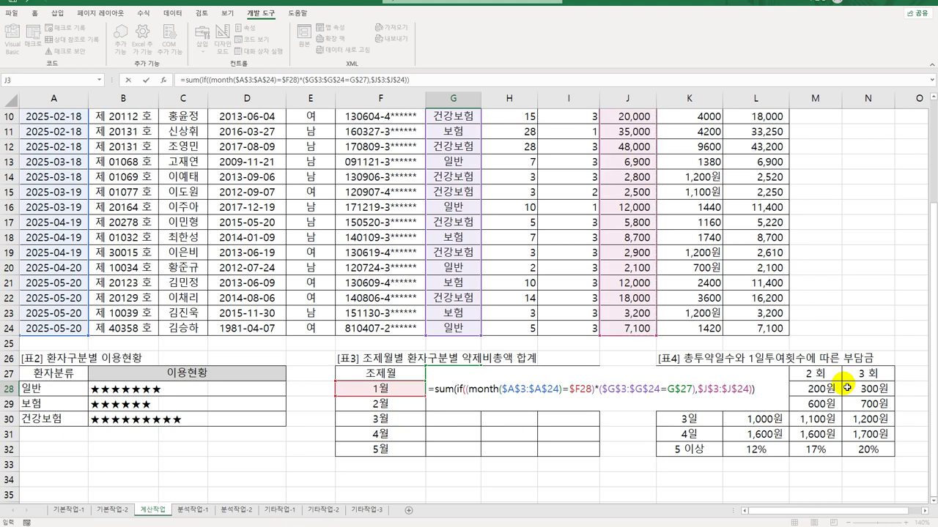
{"action": "key", "text": "ctrl+shift+Return"}
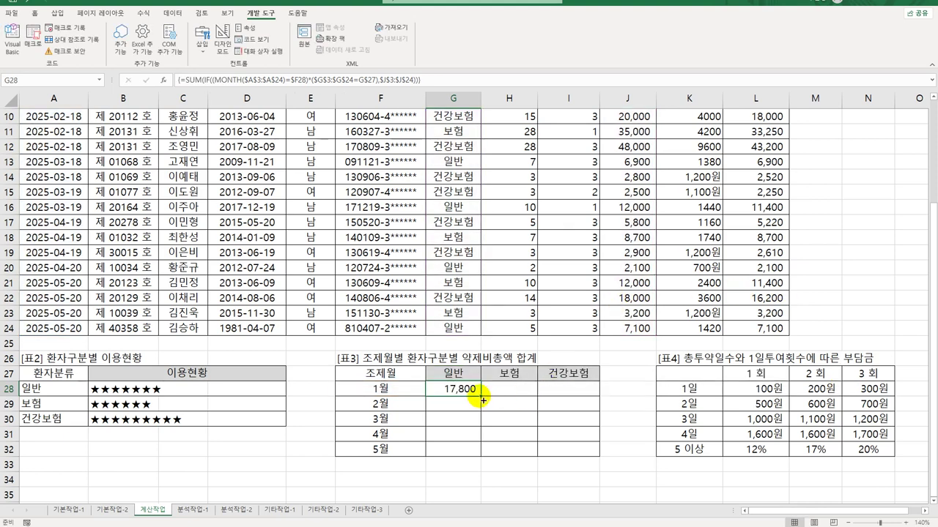
{"action": "left_click_drag", "start_coordinate": [481, 397], "coordinate": [581, 463]}
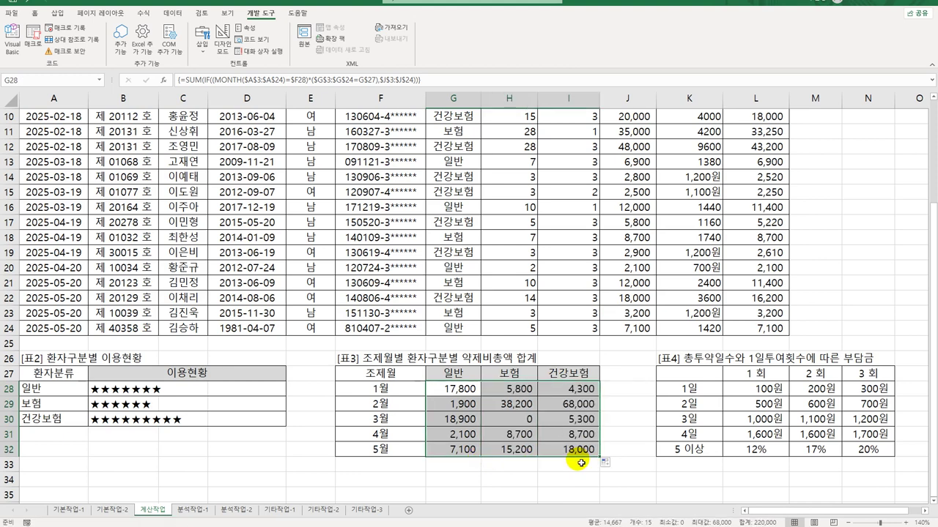
{"action": "scroll", "coordinate": [569, 454], "scroll_direction": "up", "scroll_amount": 3}
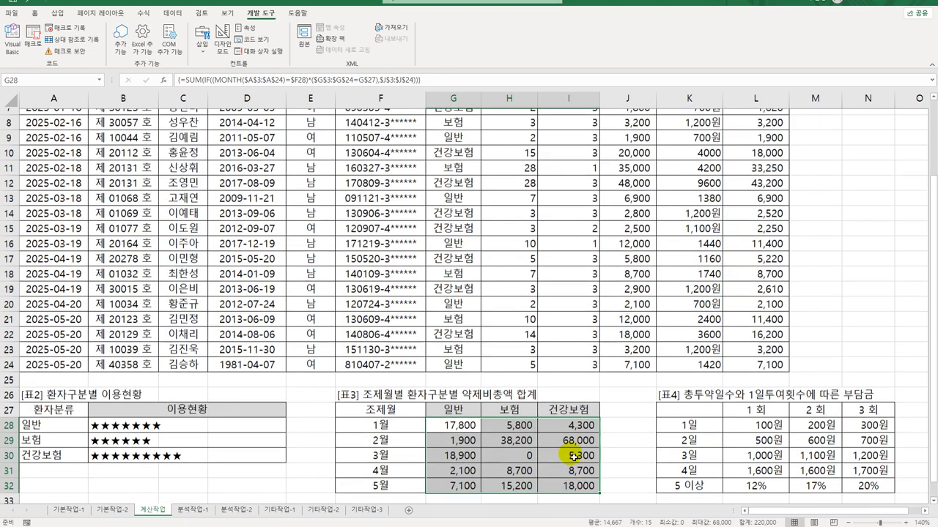
{"action": "left_click", "coordinate": [40, 118]}
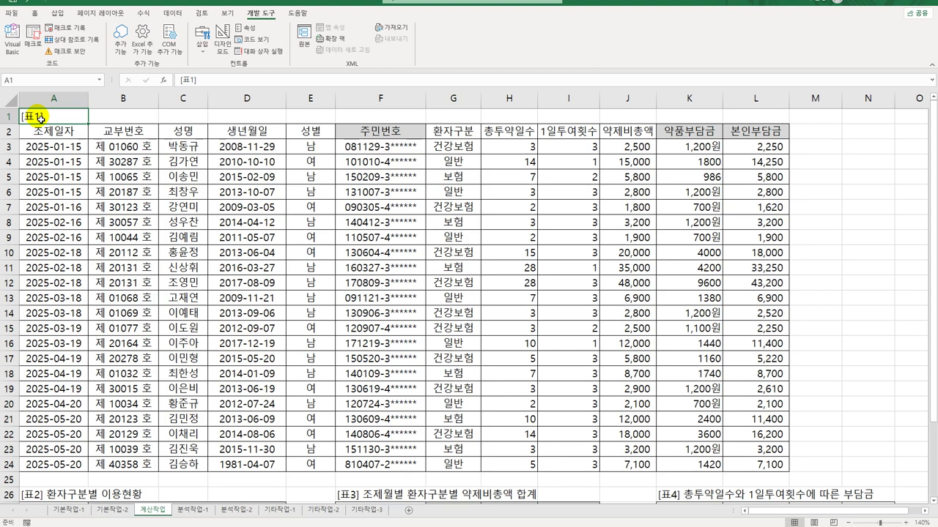
Switch to the 분석작업-1 sheet, select B4, and bring up the 데이터 ribbon.
{"action": "left_click", "coordinate": [192, 513]}
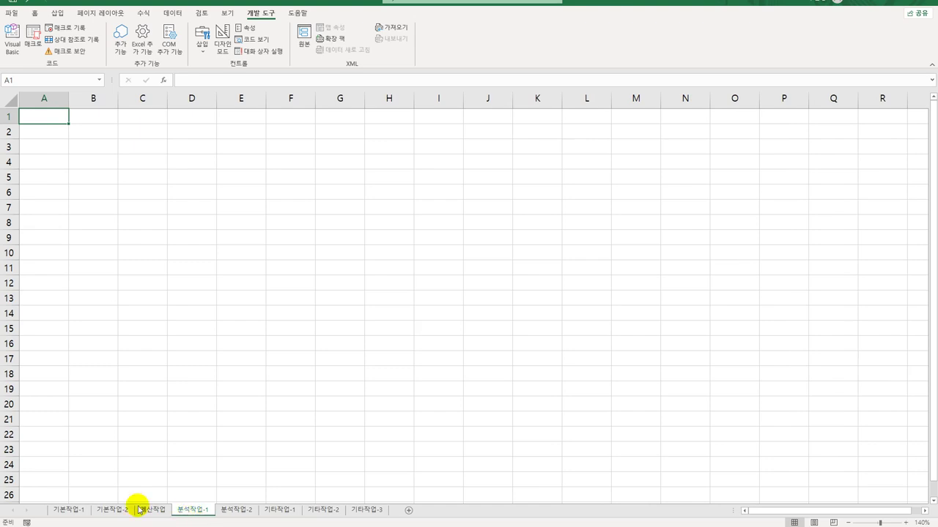
{"action": "left_click", "coordinate": [88, 163]}
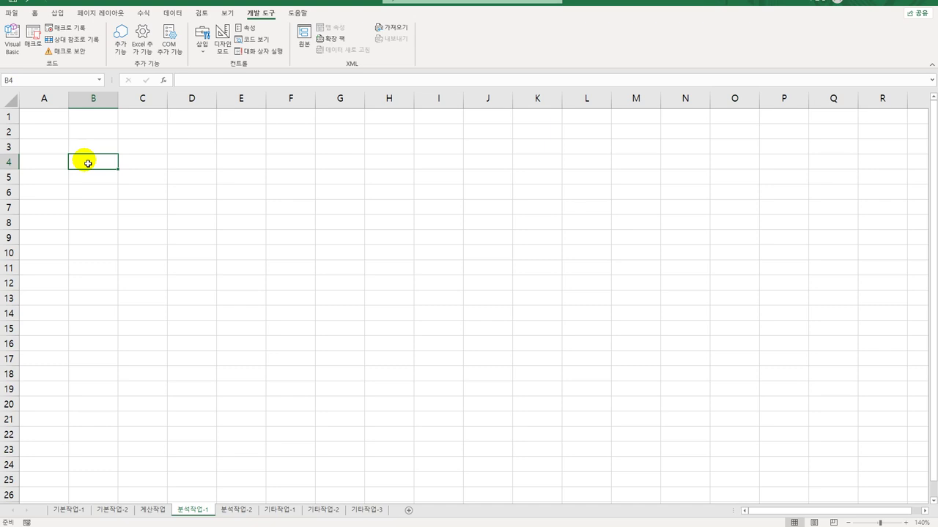
{"action": "left_click", "coordinate": [181, 13]}
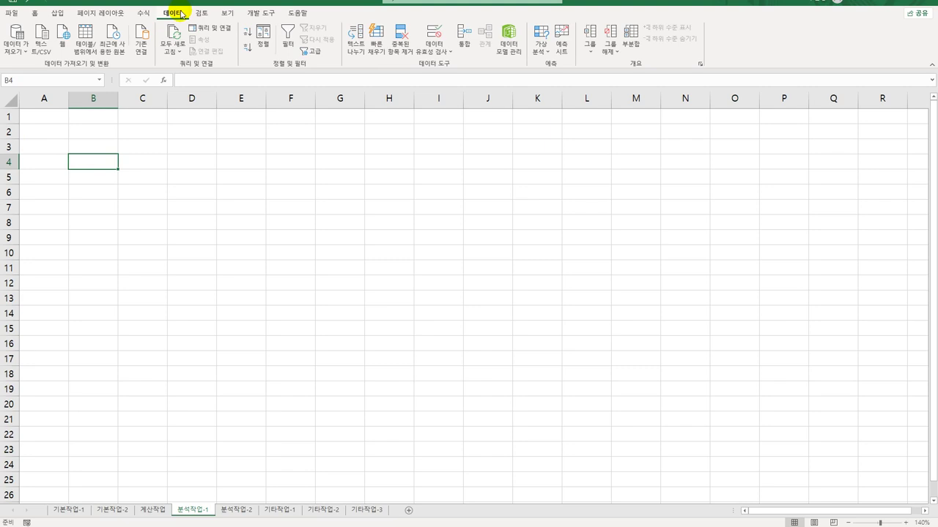
Start a Microsoft Query import from MS Access Database and connect to 건강보조식품.accdb.
{"action": "left_click", "coordinate": [22, 55]}
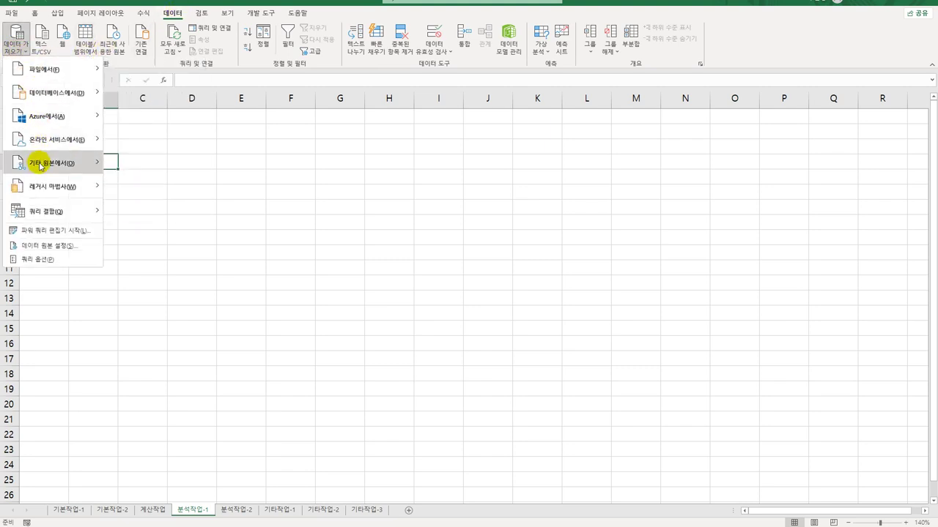
{"action": "mouse_move", "coordinate": [42, 166]}
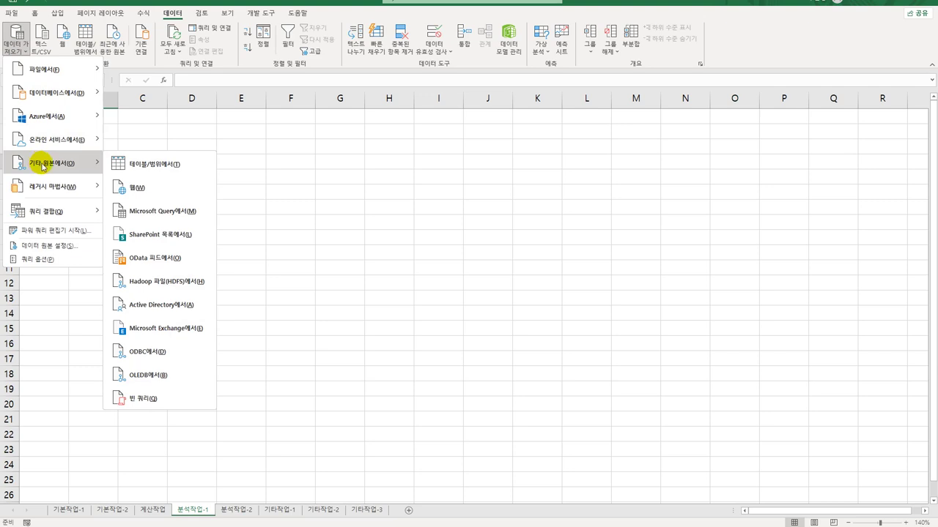
{"action": "left_click", "coordinate": [154, 213]}
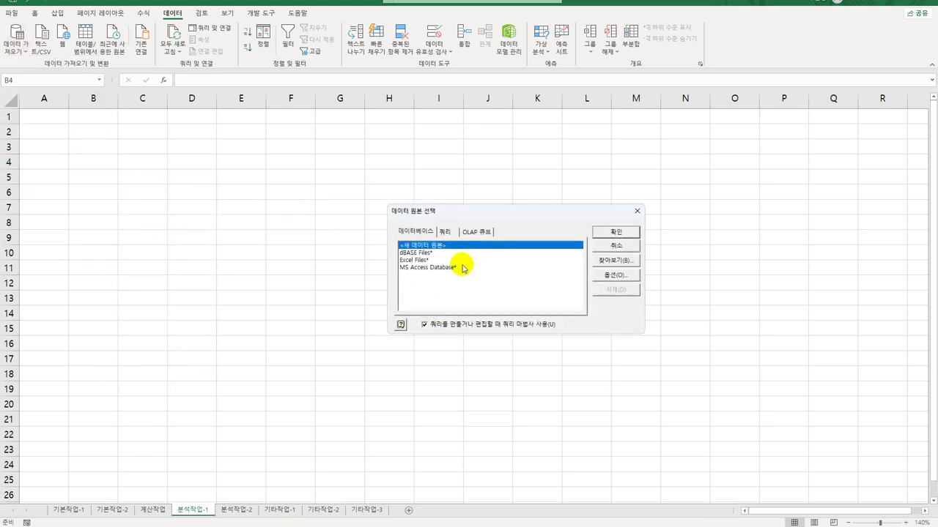
{"action": "left_click", "coordinate": [461, 267]}
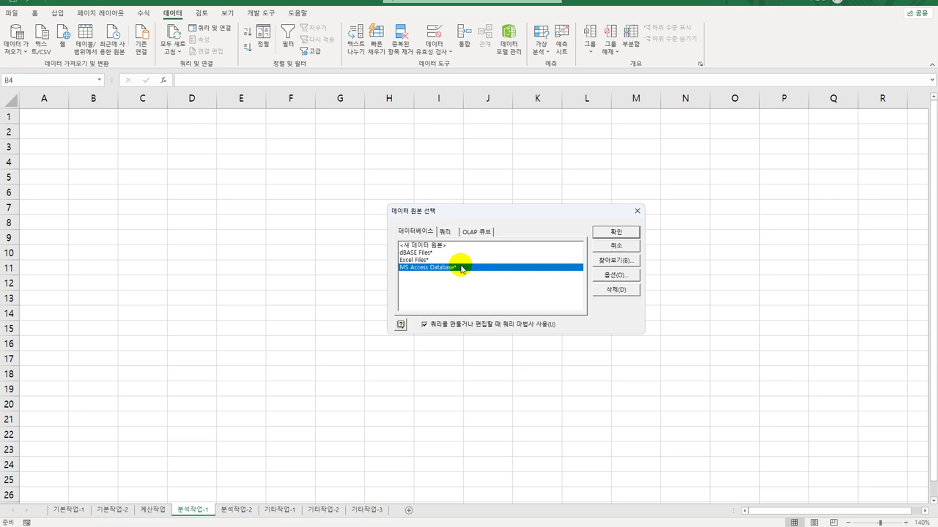
{"action": "left_click", "coordinate": [612, 233]}
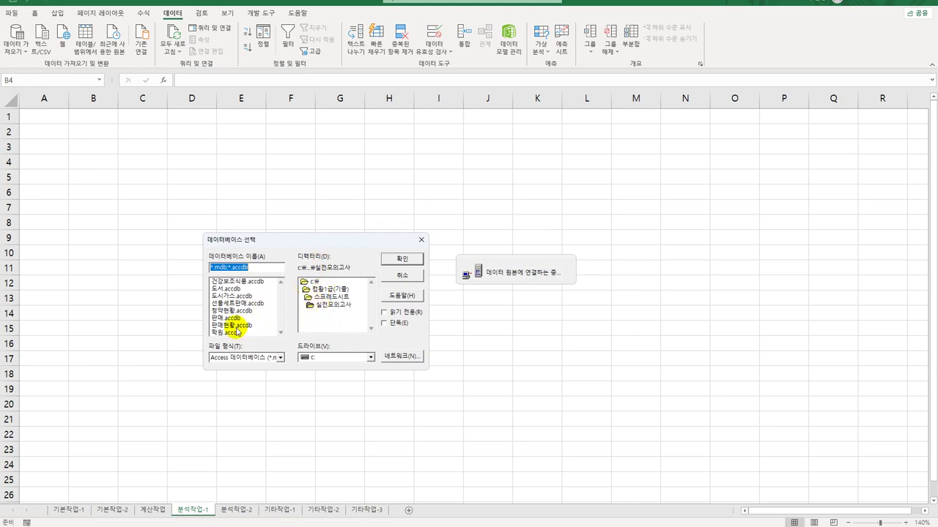
{"action": "left_click", "coordinate": [231, 283]}
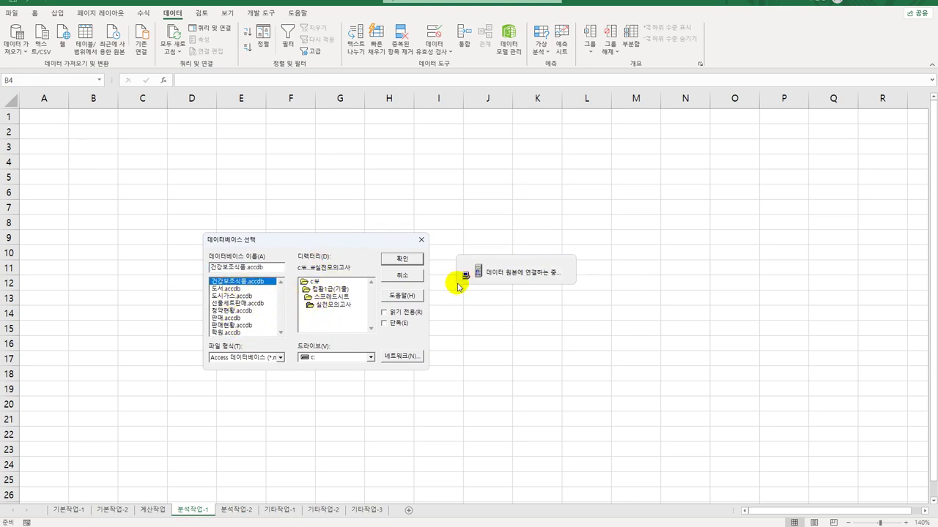
{"action": "left_click", "coordinate": [409, 258]}
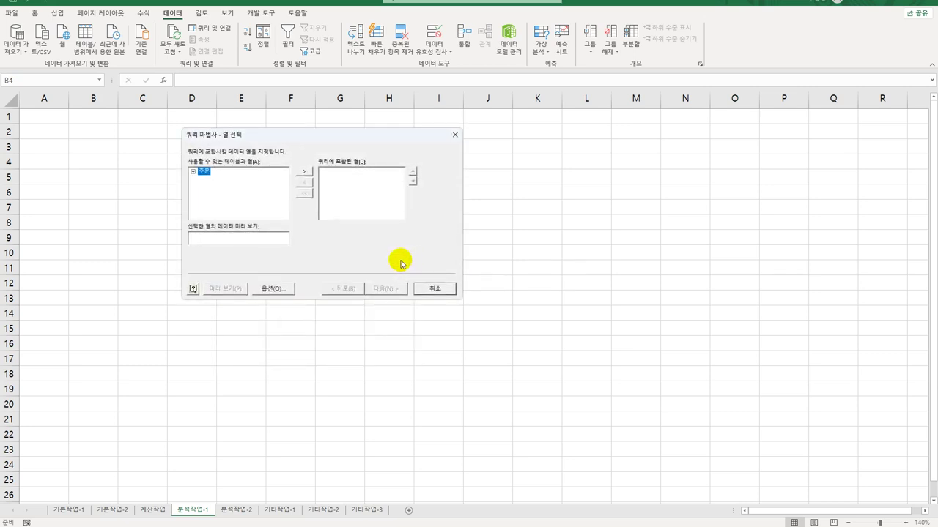
Add 상품명, 판매분기, 주문량 and 판매량 from the 주문 table as query columns.
{"action": "double_click", "coordinate": [205, 172]}
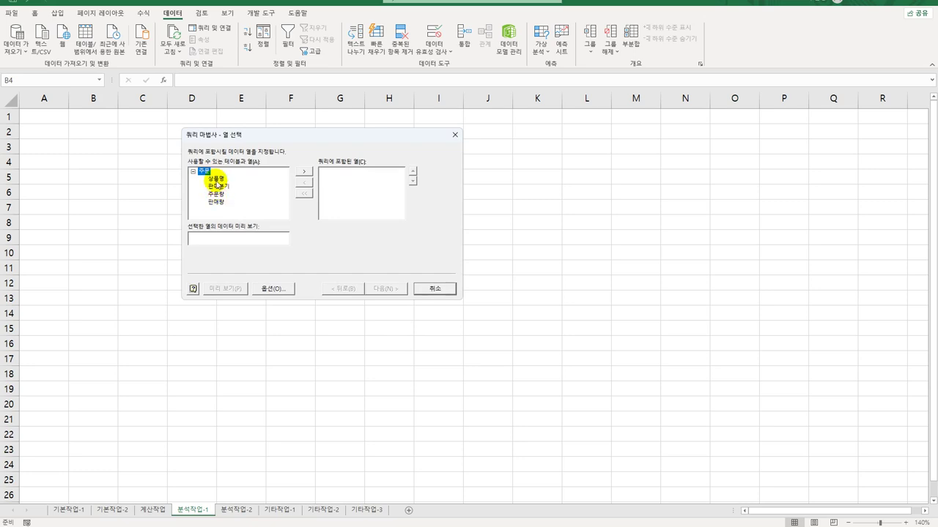
{"action": "double_click", "coordinate": [216, 179]}
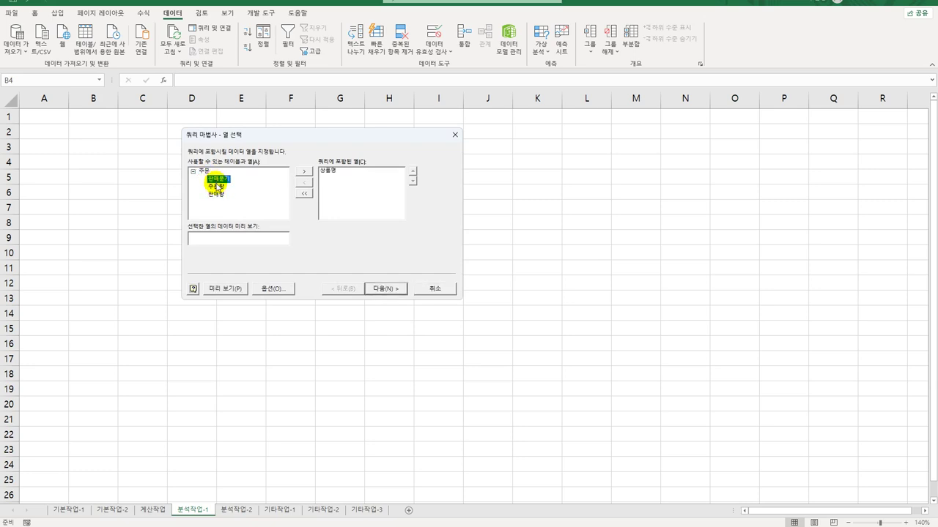
{"action": "double_click", "coordinate": [216, 188]}
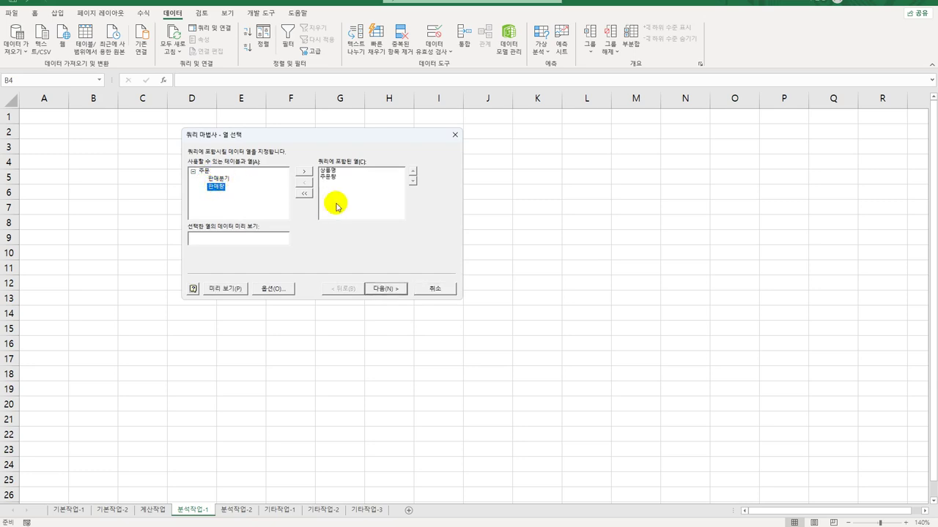
{"action": "left_click", "coordinate": [327, 177]}
{"action": "left_click", "coordinate": [303, 183]}
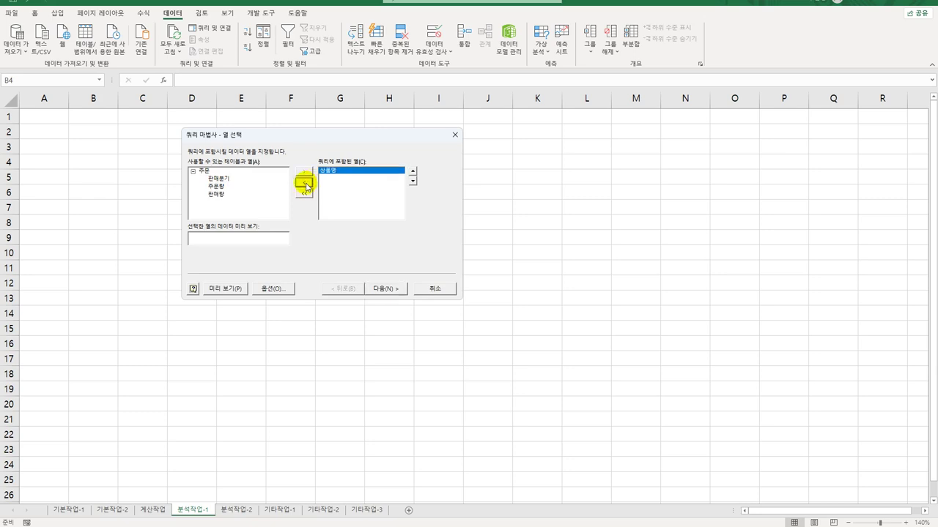
{"action": "double_click", "coordinate": [232, 180]}
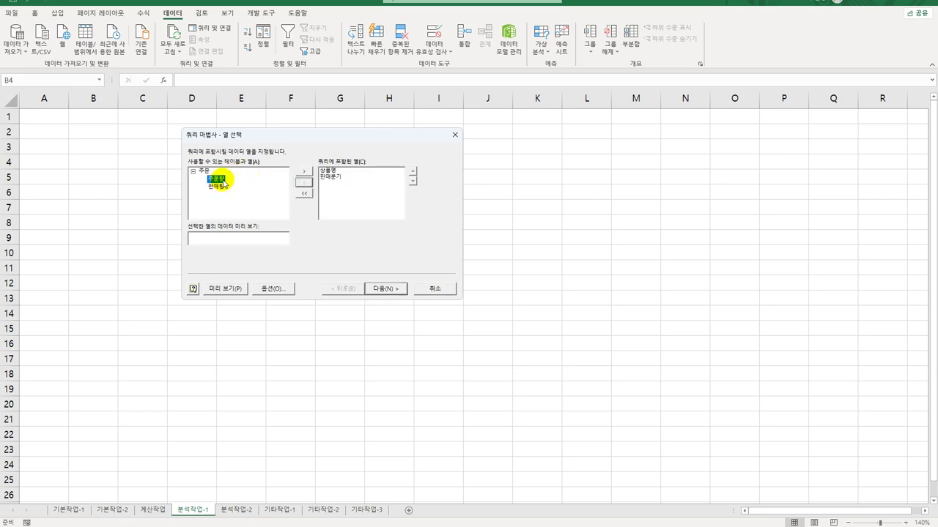
{"action": "double_click", "coordinate": [223, 179]}
{"action": "double_click", "coordinate": [223, 179]}
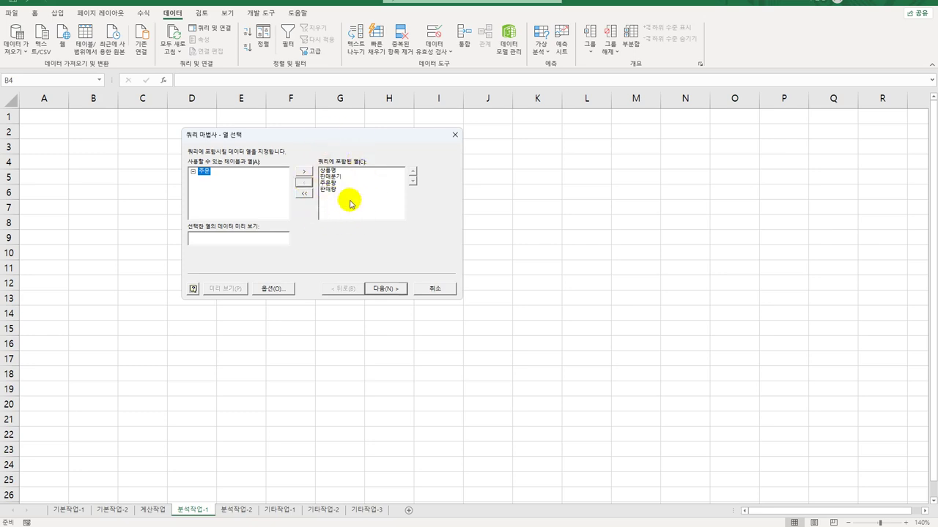
Skip the filter and sort pages to reach the wizard's final step.
{"action": "left_click", "coordinate": [392, 290]}
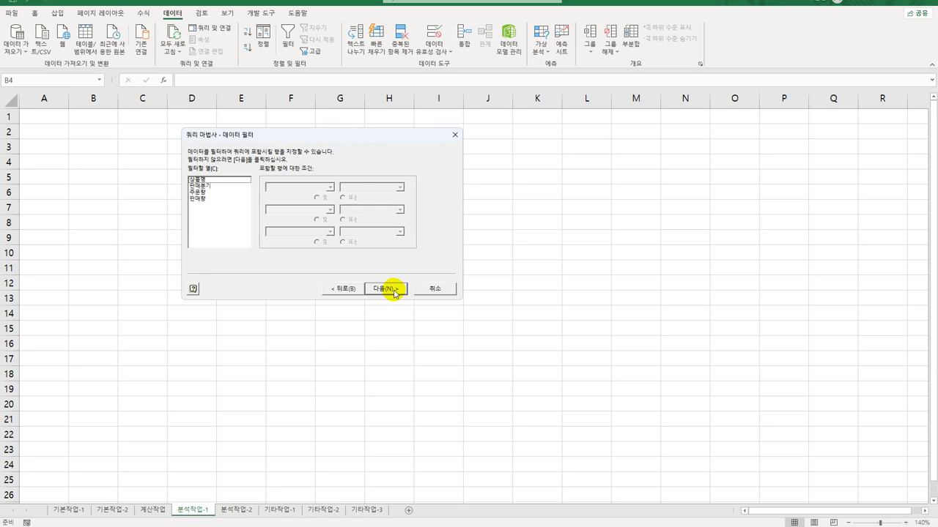
{"action": "left_click", "coordinate": [393, 291]}
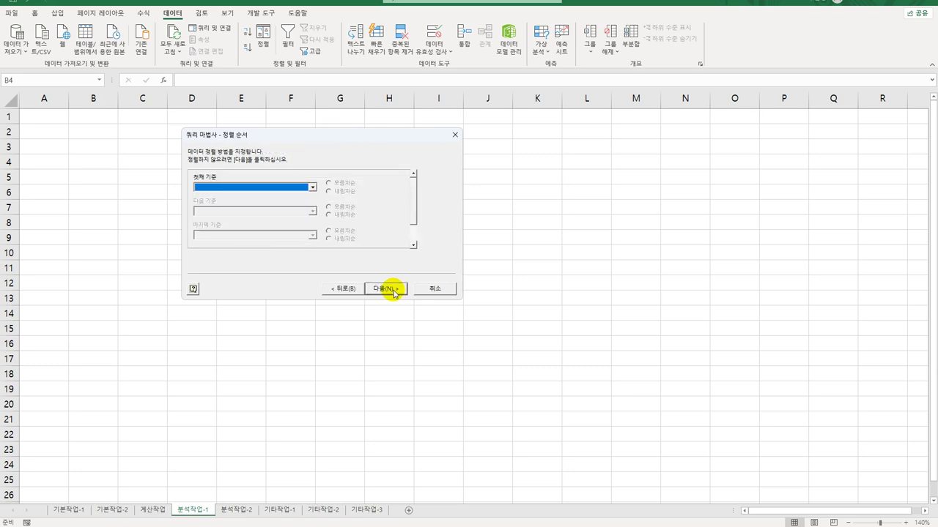
{"action": "left_click", "coordinate": [394, 290]}
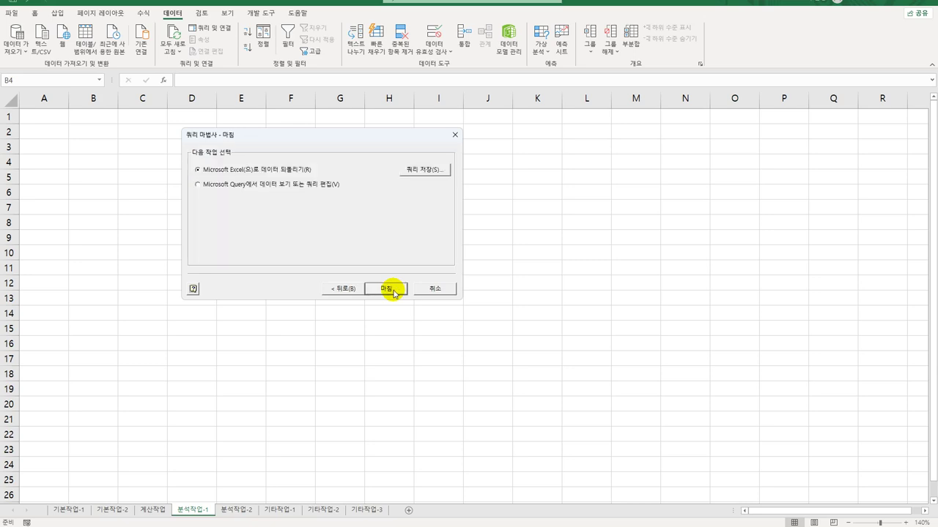
Return the query as a pivot table at $B$4 and place 상품명 in the report filter.
{"action": "left_click", "coordinate": [394, 292]}
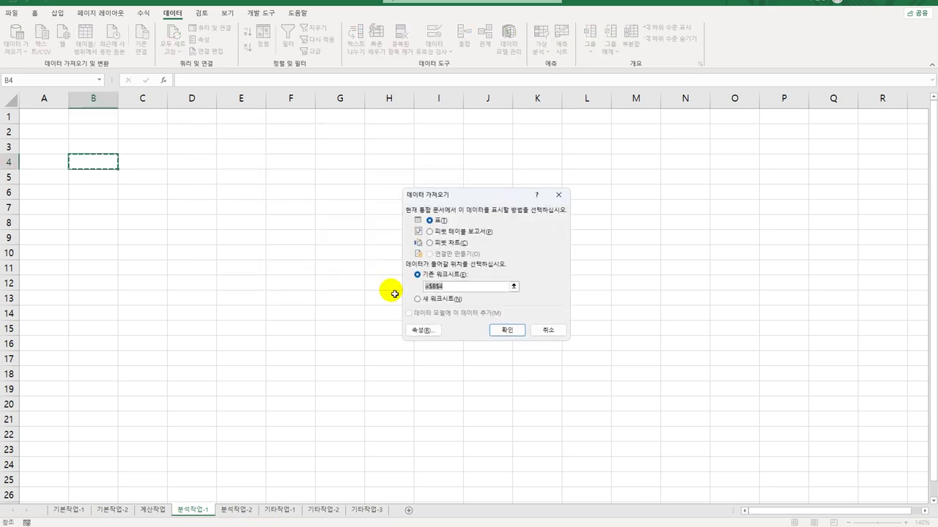
{"action": "left_click", "coordinate": [443, 233]}
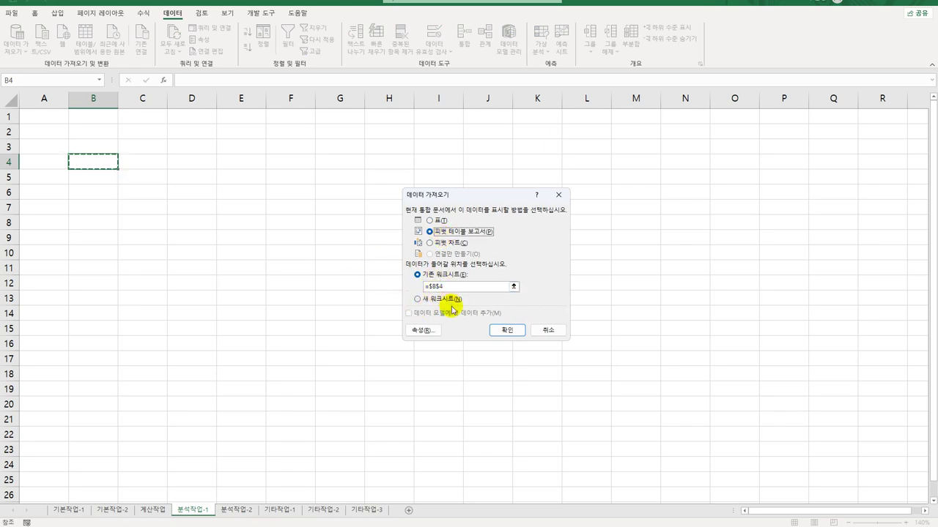
{"action": "left_click", "coordinate": [506, 331]}
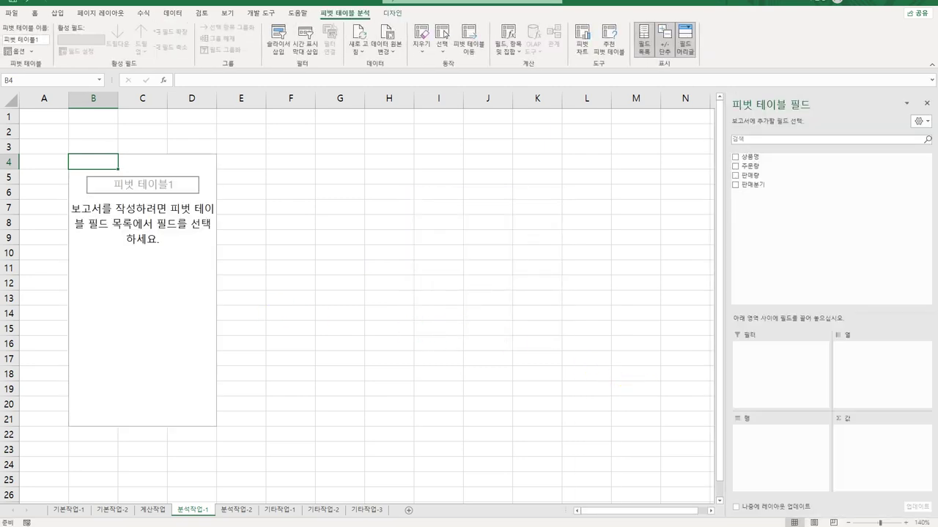
{"action": "left_click_drag", "start_coordinate": [773, 156], "coordinate": [796, 374]}
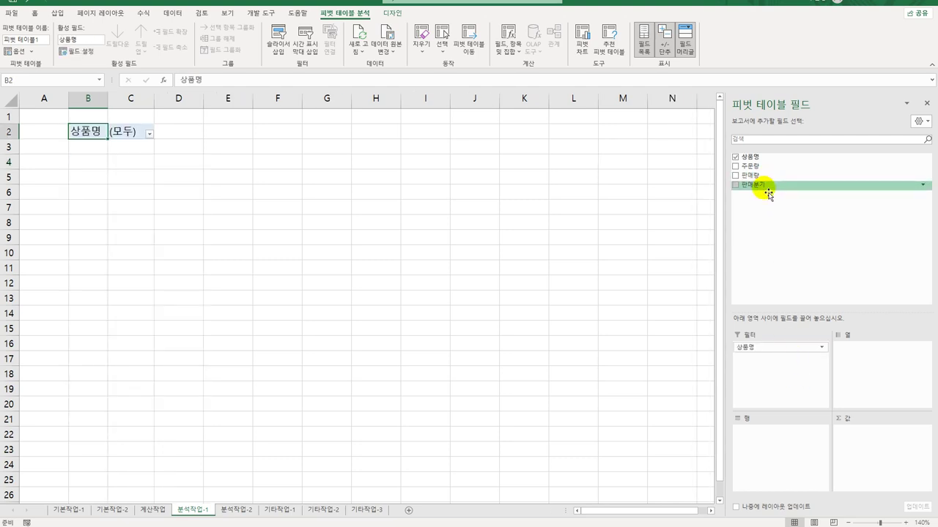
Put 판매분기 in rows and sum 주문량 and 판매량 as values (totals 2139 and 1634).
{"action": "left_click_drag", "start_coordinate": [769, 194], "coordinate": [796, 447]}
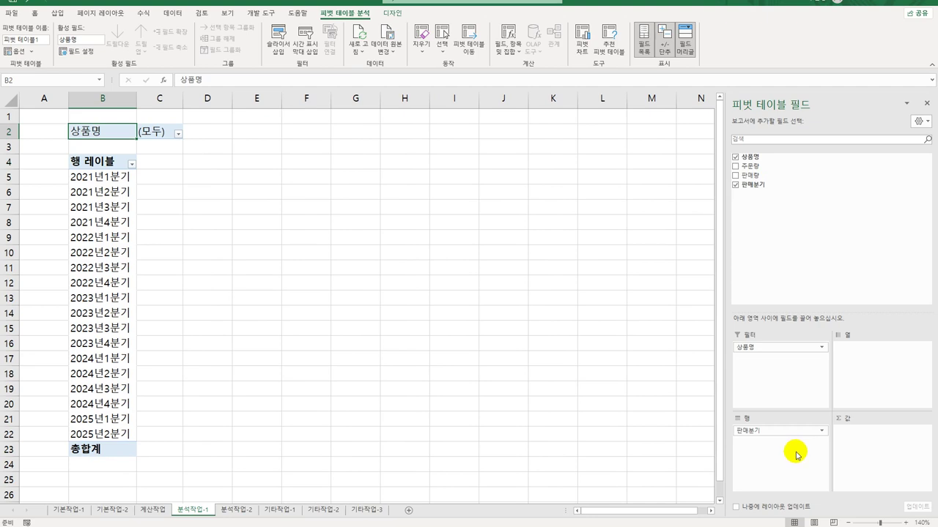
{"action": "left_click_drag", "start_coordinate": [750, 166], "coordinate": [839, 432]}
{"action": "left_click_drag", "start_coordinate": [758, 176], "coordinate": [872, 449]}
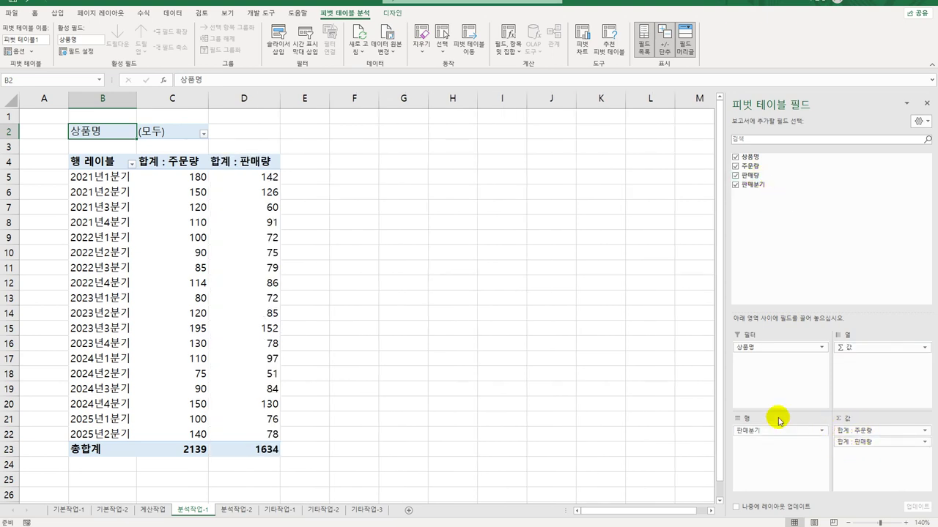
Apply the outline report layout from 디자인 so the row heading reads 판매분기.
{"action": "left_click", "coordinate": [393, 14]}
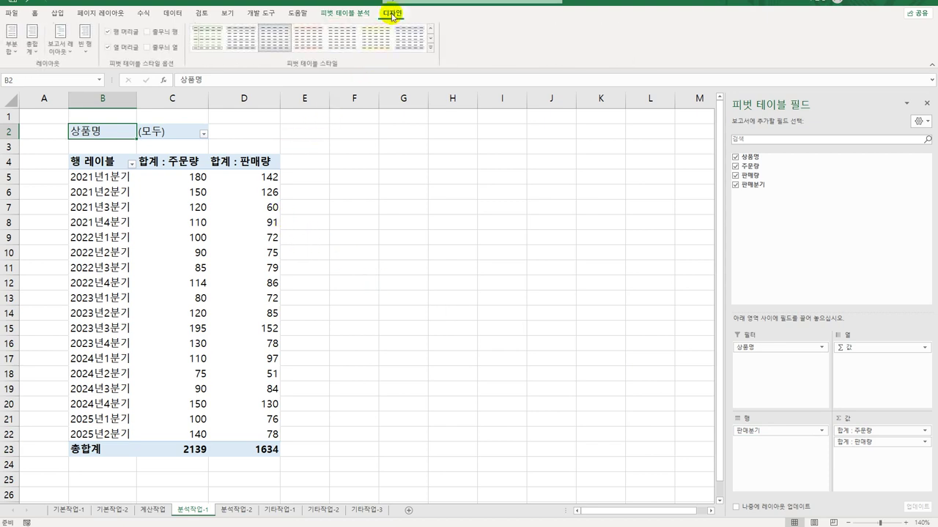
{"action": "left_click", "coordinate": [67, 48]}
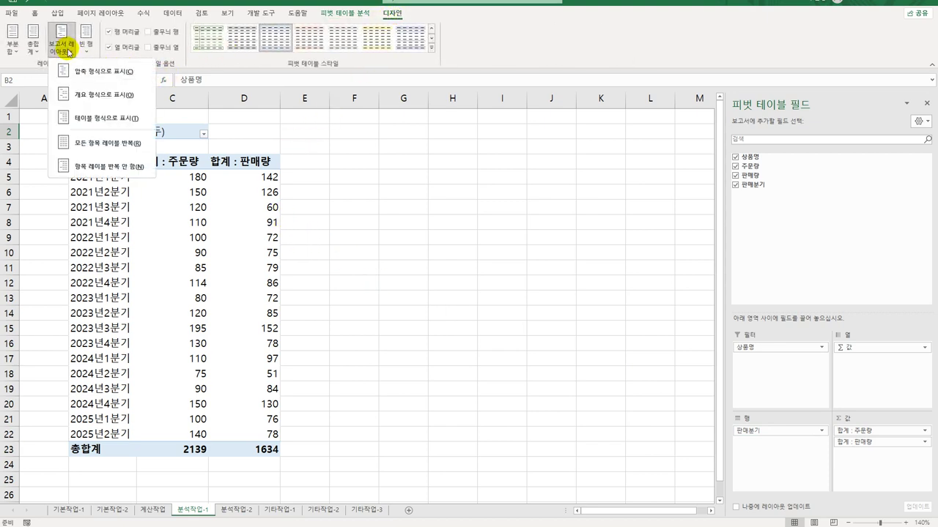
{"action": "left_click", "coordinate": [70, 91]}
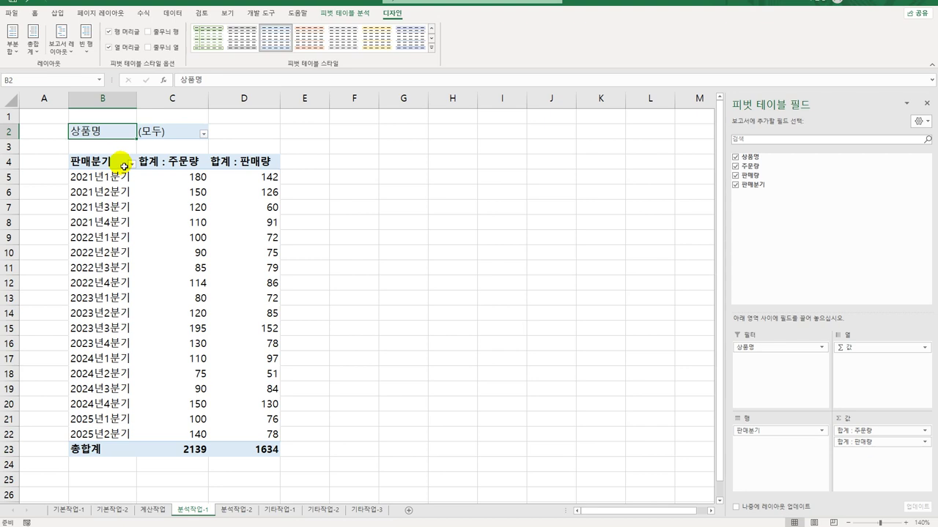
{"action": "left_click", "coordinate": [173, 207]}
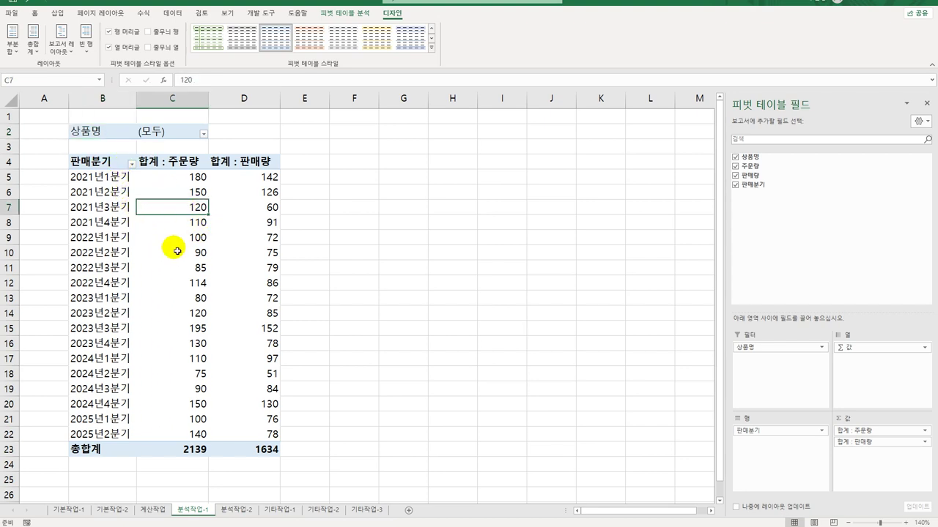
Create a new calculated field named 재고율 from 필드, 항목 및 집합.
{"action": "left_click", "coordinate": [362, 12]}
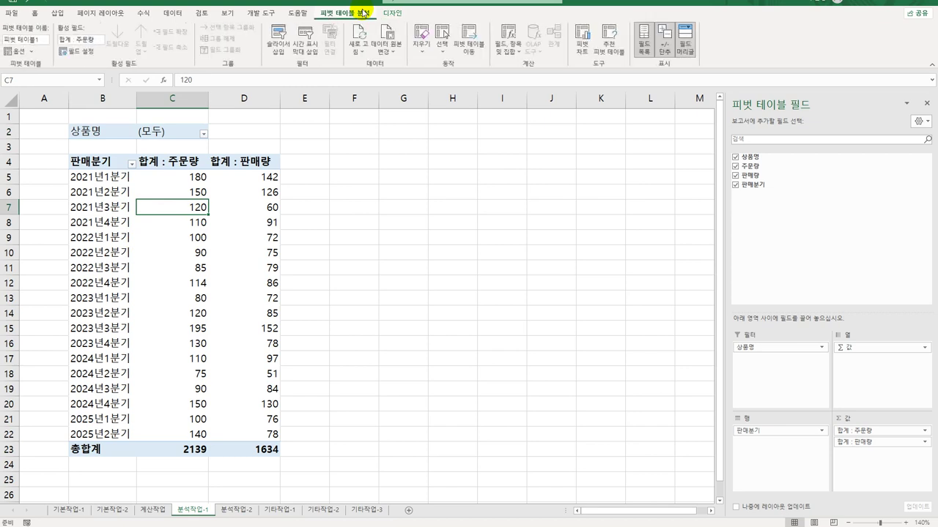
{"action": "left_click", "coordinate": [511, 54]}
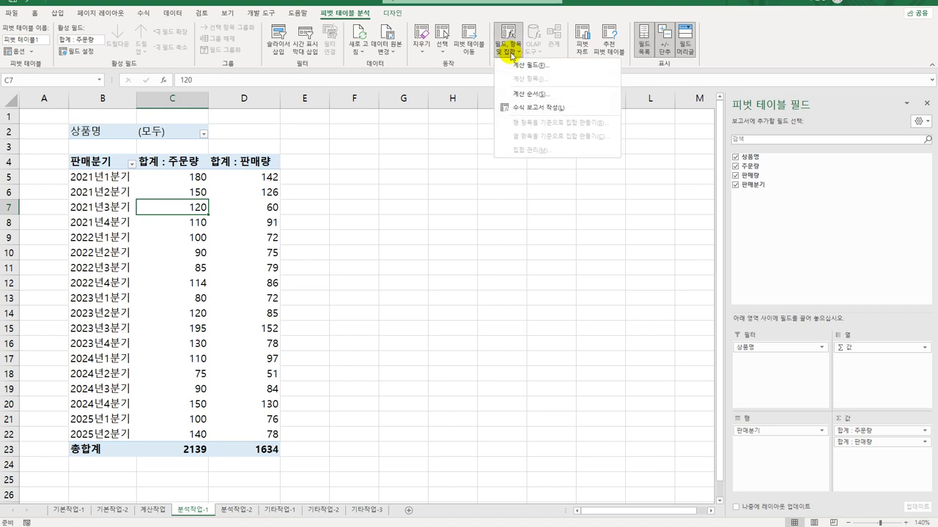
{"action": "left_click", "coordinate": [518, 67]}
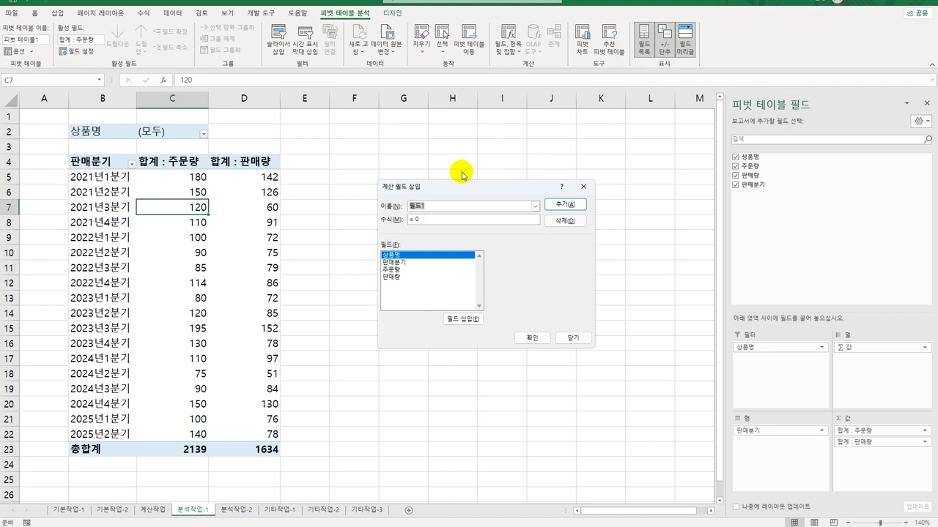
{"action": "key", "text": "BackSpace"}
{"action": "type", "text": "재고율"}
{"action": "key", "text": "Tab"}
Give 재고율 the formula =(주문량-판매량)/판매량 and add it to the pivot table.
{"action": "type", "text": "="}
{"action": "left_click", "coordinate": [415, 271]}
{"action": "double_click", "coordinate": [415, 270]}
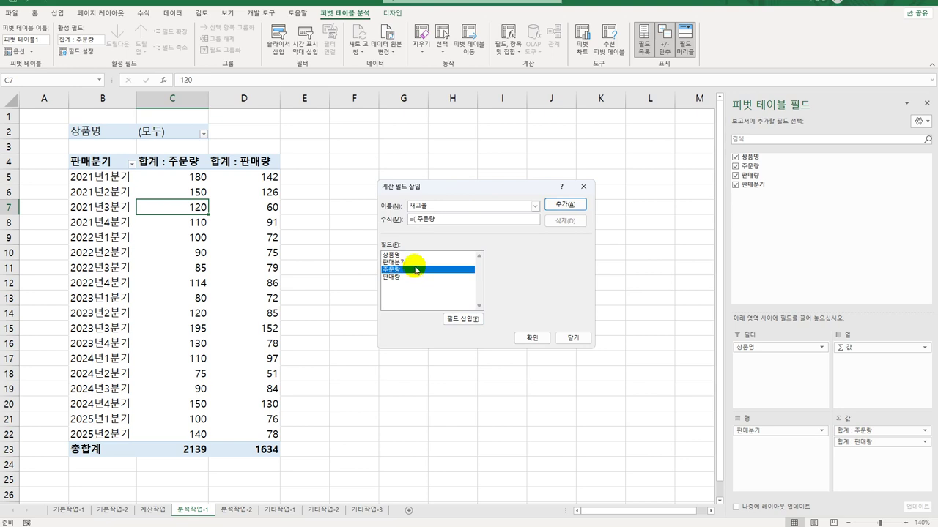
{"action": "type", "text": "-"}
{"action": "left_click", "coordinate": [398, 278]}
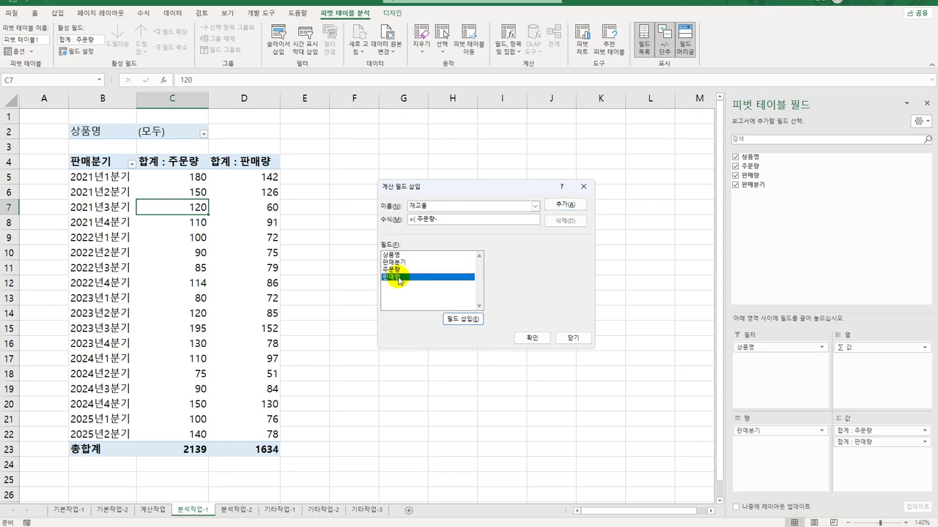
{"action": "double_click", "coordinate": [399, 279]}
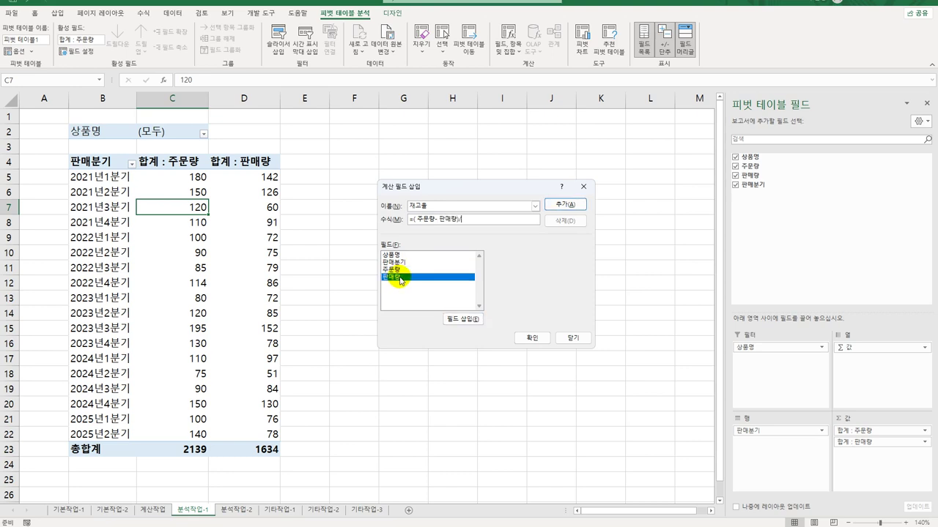
{"action": "double_click", "coordinate": [401, 279]}
{"action": "left_click", "coordinate": [561, 205]}
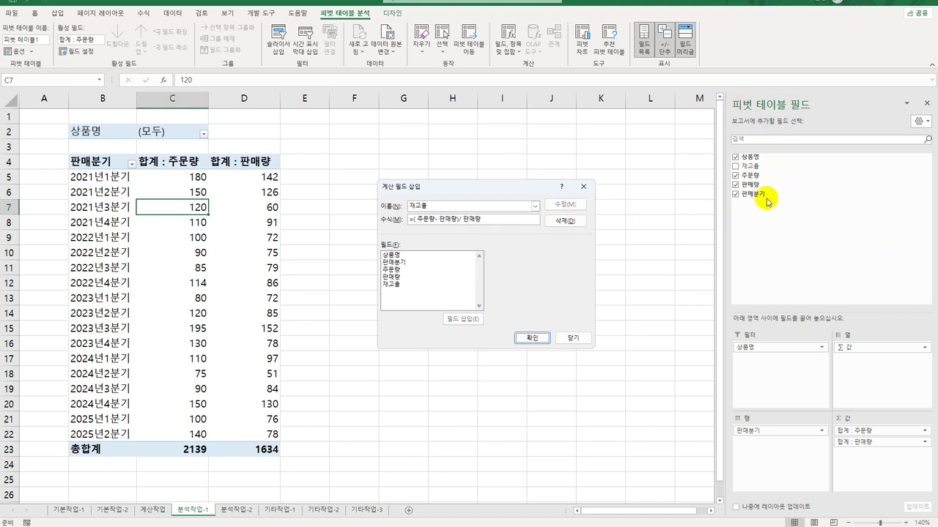
{"action": "left_click", "coordinate": [533, 338]}
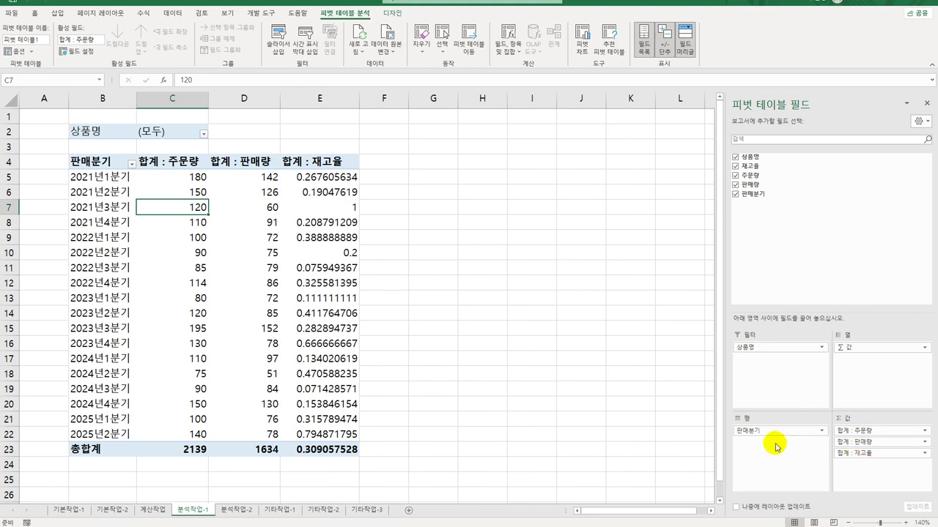
Format the 합계 : 재고율 values as 백분율 with 0 decimal places.
{"action": "left_click", "coordinate": [315, 162]}
{"action": "double_click", "coordinate": [315, 162]}
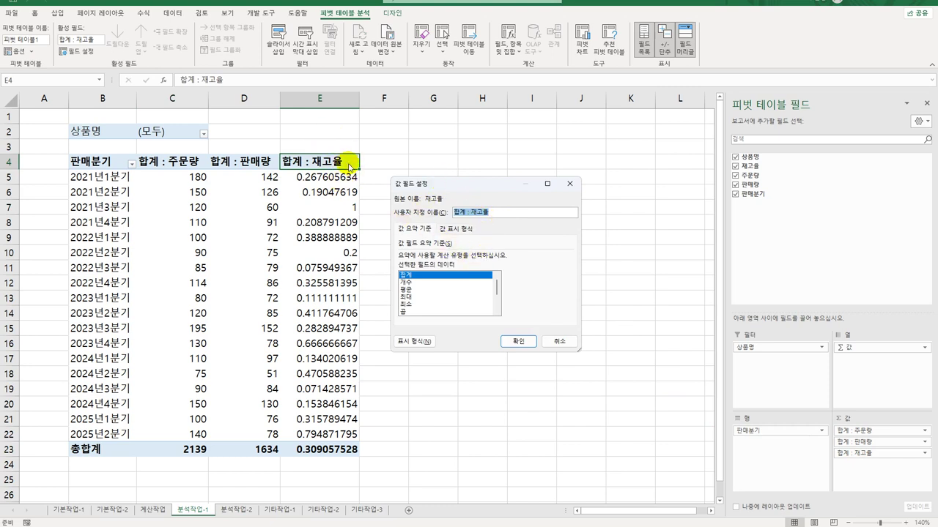
{"action": "left_click", "coordinate": [423, 341]}
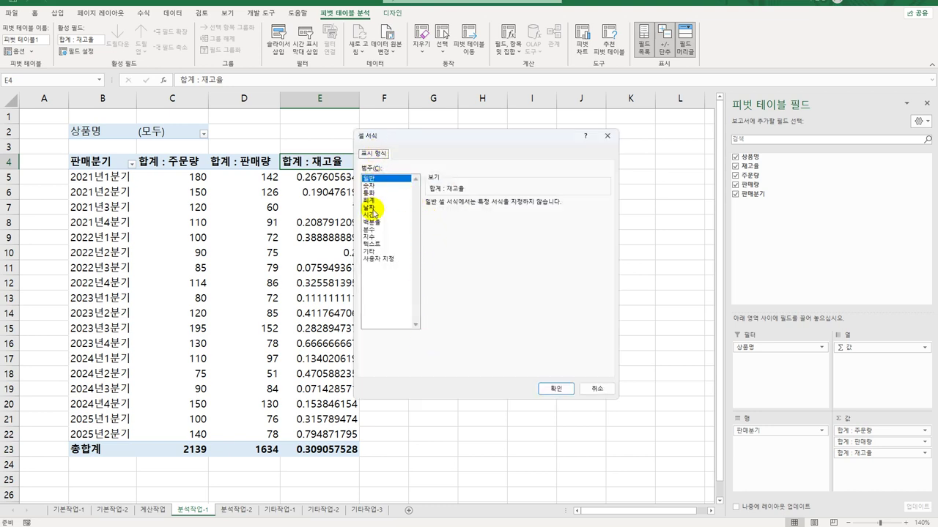
{"action": "left_click", "coordinate": [372, 222]}
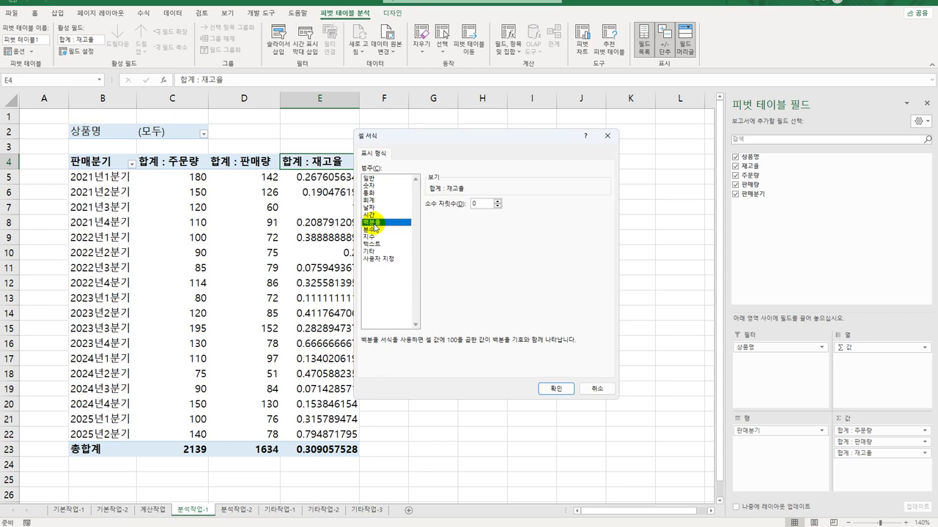
{"action": "left_click", "coordinate": [554, 388]}
{"action": "left_click", "coordinate": [526, 345]}
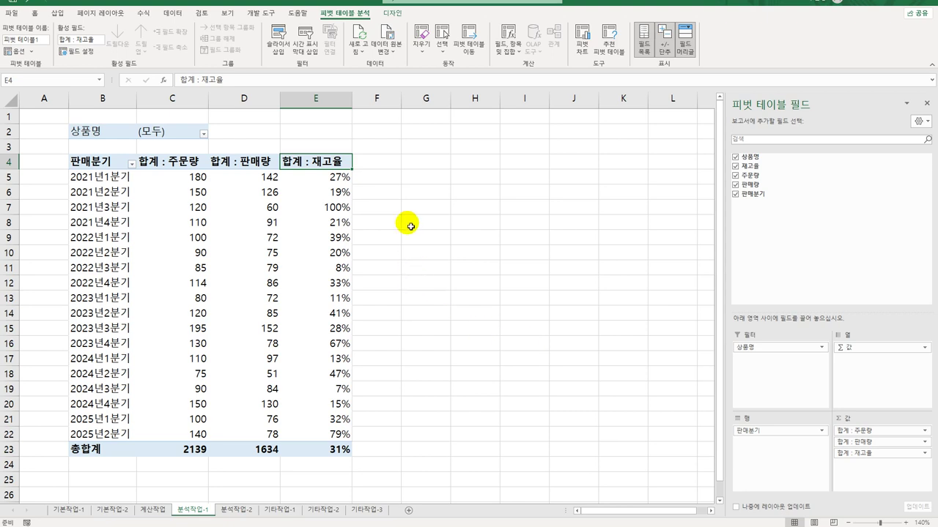
Give the 합계 : 주문량 values the custom format 0"박스" so they read like 180박스.
{"action": "left_click", "coordinate": [182, 165]}
{"action": "double_click", "coordinate": [182, 166]}
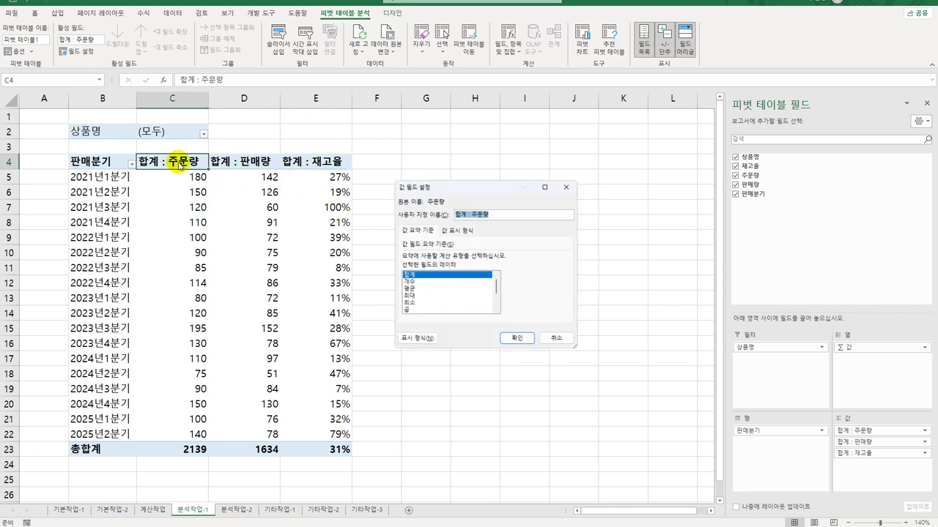
{"action": "left_click", "coordinate": [431, 341]}
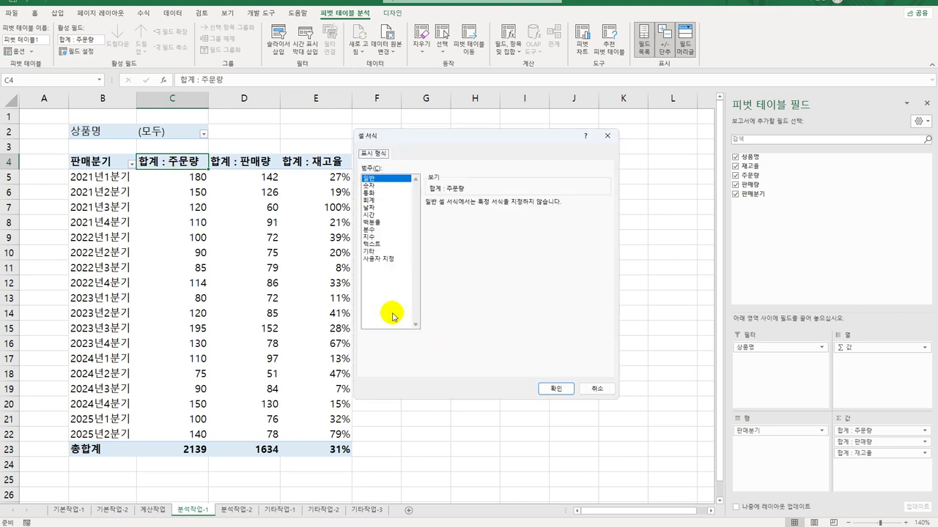
{"action": "left_click", "coordinate": [379, 258]}
{"action": "left_click_drag", "start_coordinate": [457, 213], "coordinate": [399, 205]}
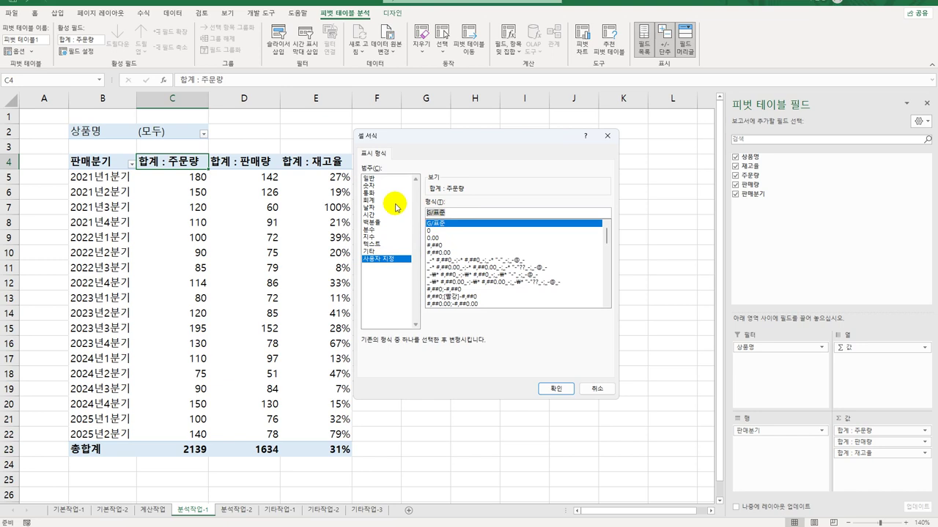
{"action": "type", "text": "0"}
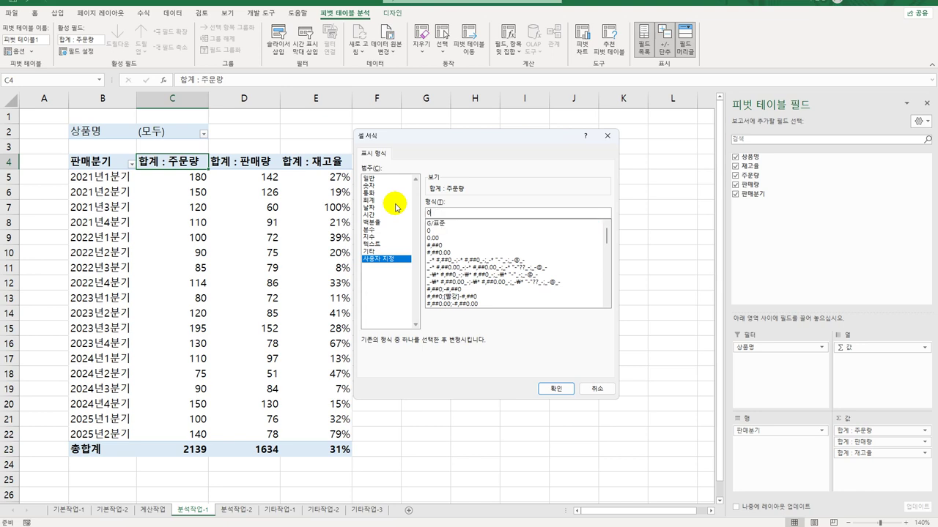
{"action": "key", "text": "BackSpace"}
{"action": "type", "text": "0"}
{"action": "type", "text": "#"}
{"action": "type", "text": "\"개"}
{"action": "type", "text": "스\""}
{"action": "left_click", "coordinate": [557, 388]}
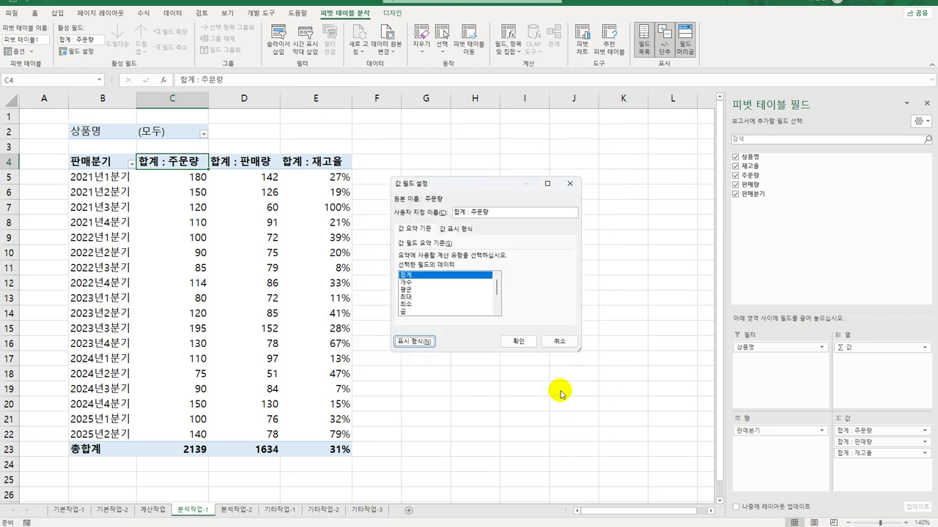
{"action": "left_click", "coordinate": [517, 342]}
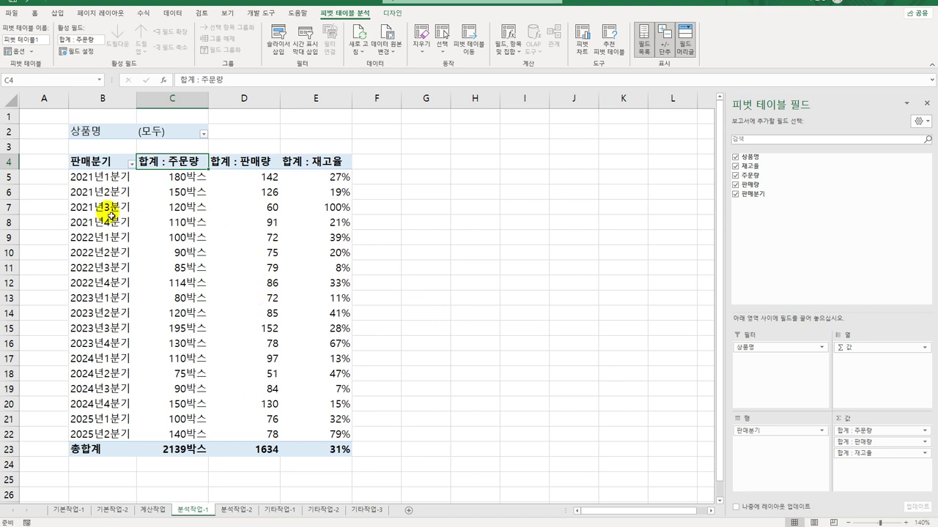
{"action": "left_click", "coordinate": [94, 178]}
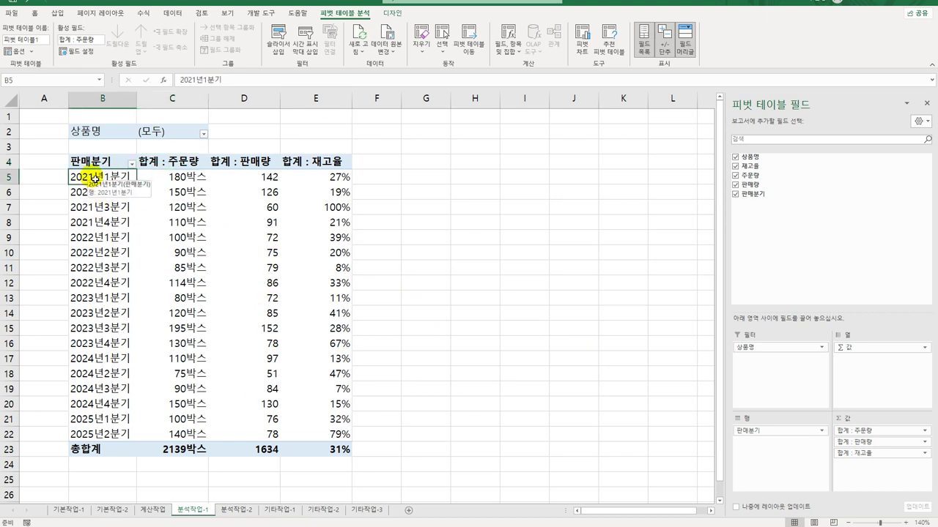
Group the 2021–2022 quarters together and the 2023–2025 quarters together.
{"action": "left_click_drag", "start_coordinate": [93, 178], "coordinate": [97, 282]}
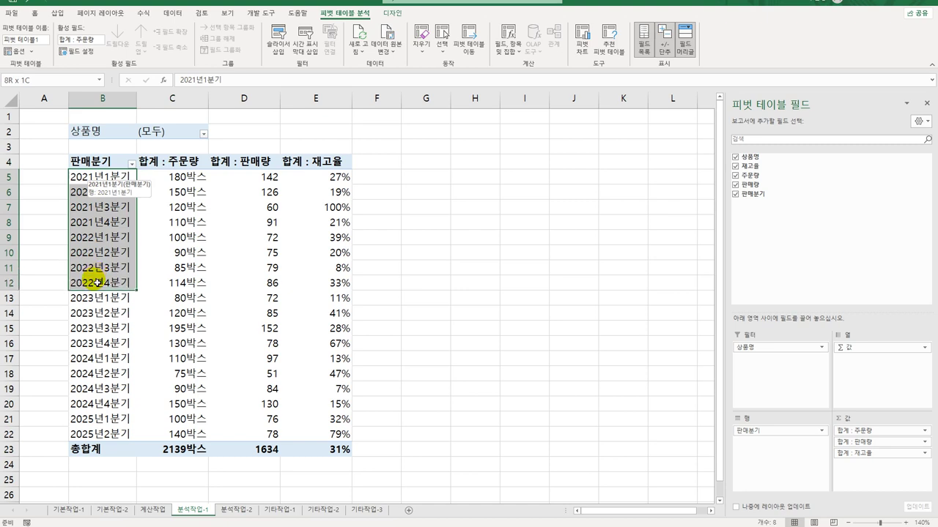
{"action": "right_click", "coordinate": [94, 192]}
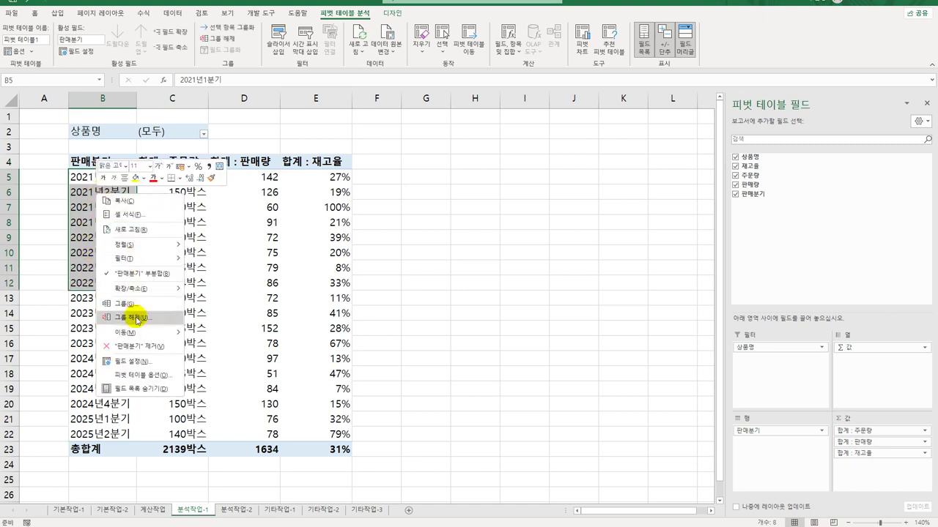
{"action": "left_click", "coordinate": [135, 303]}
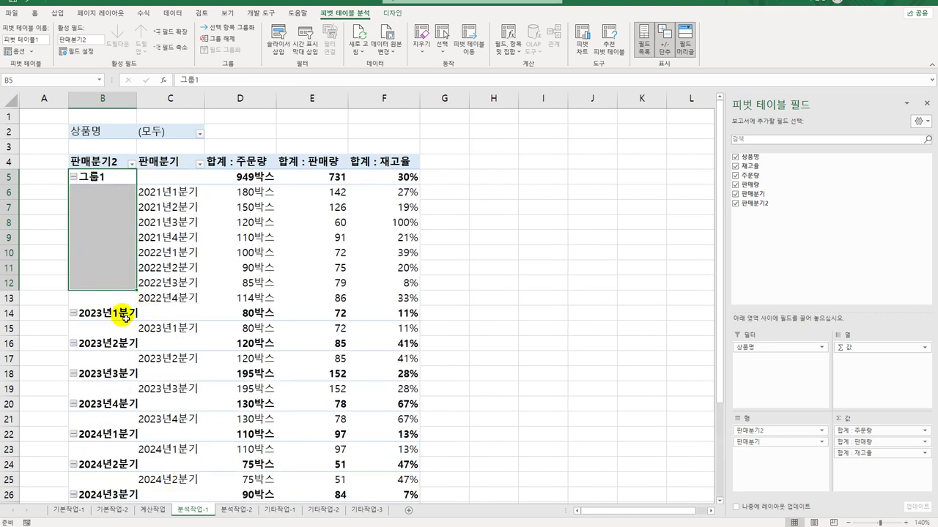
{"action": "left_click_drag", "start_coordinate": [122, 315], "coordinate": [118, 466]}
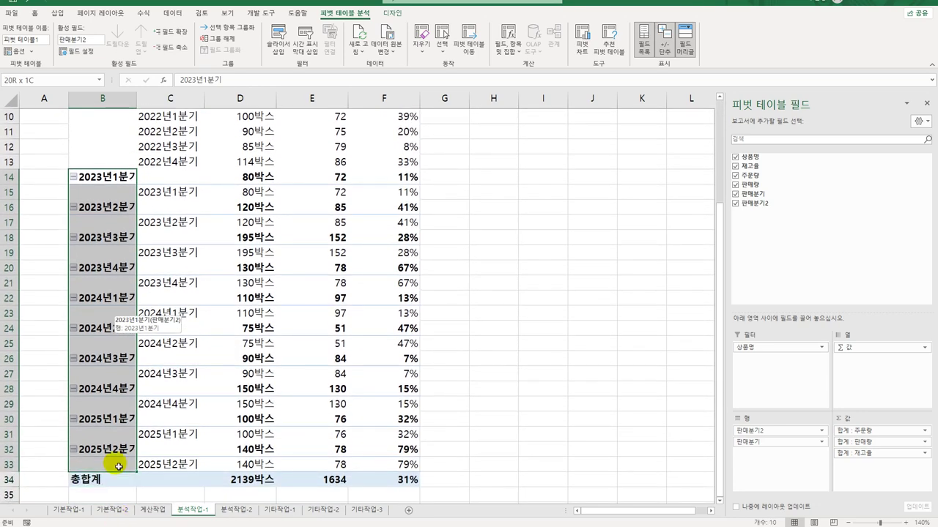
{"action": "right_click", "coordinate": [115, 211]}
{"action": "left_click", "coordinate": [139, 316]}
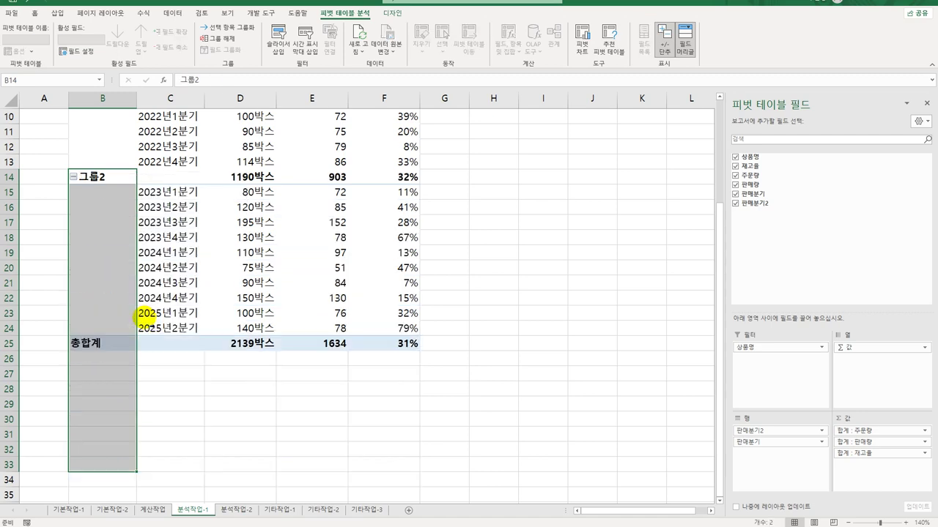
Rename the two groups to 2021~2022년 and 2023~2025년, widening column B.
{"action": "scroll", "coordinate": [133, 321], "scroll_direction": "up", "scroll_amount": 3}
{"action": "left_click", "coordinate": [107, 179]}
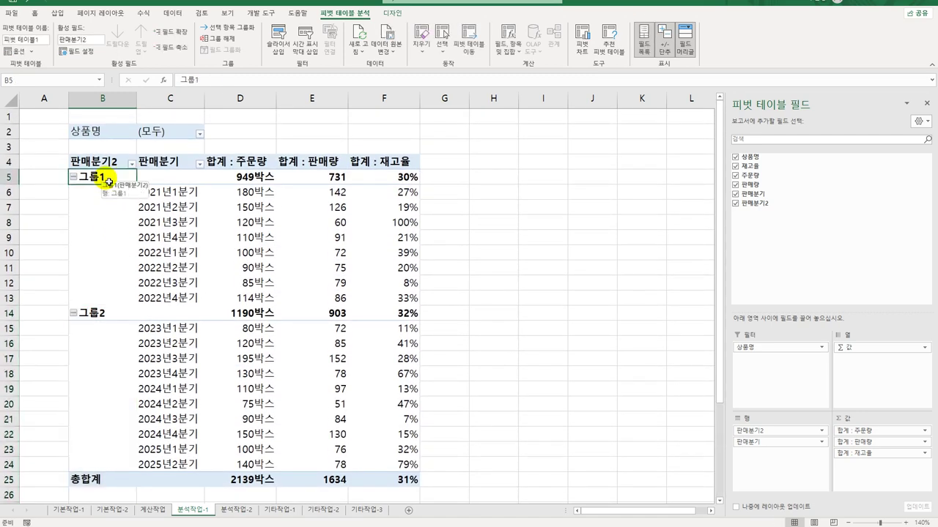
{"action": "type", "text": "2021"}
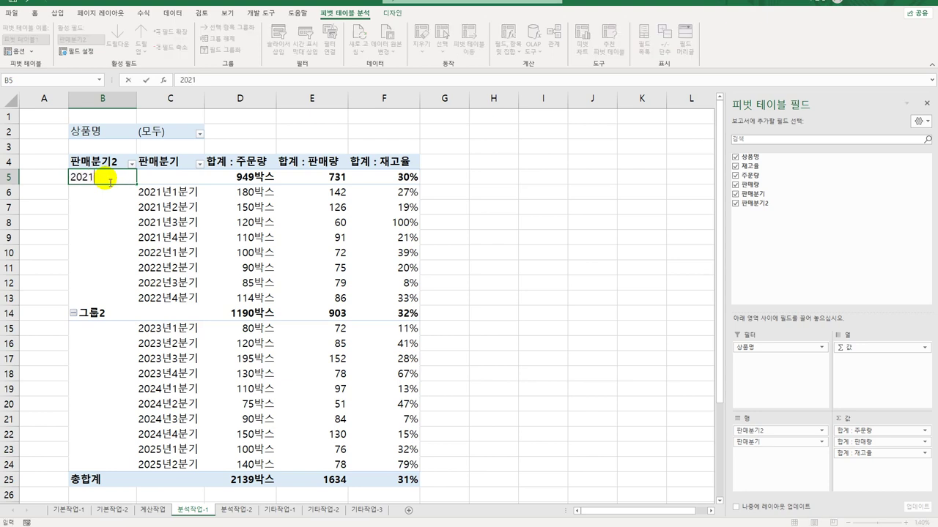
{"action": "type", "text": "~2022년"}
{"action": "key", "text": "Return"}
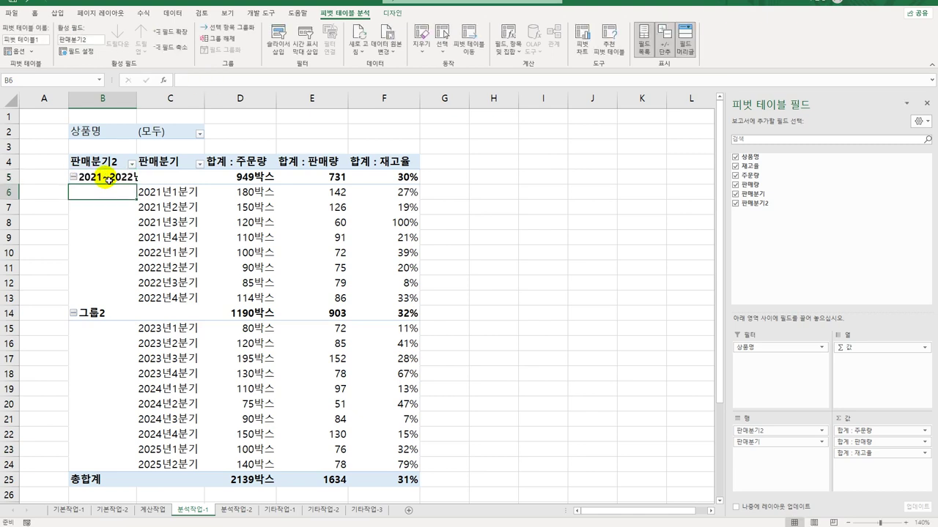
{"action": "double_click", "coordinate": [136, 98]}
{"action": "left_click", "coordinate": [118, 318]}
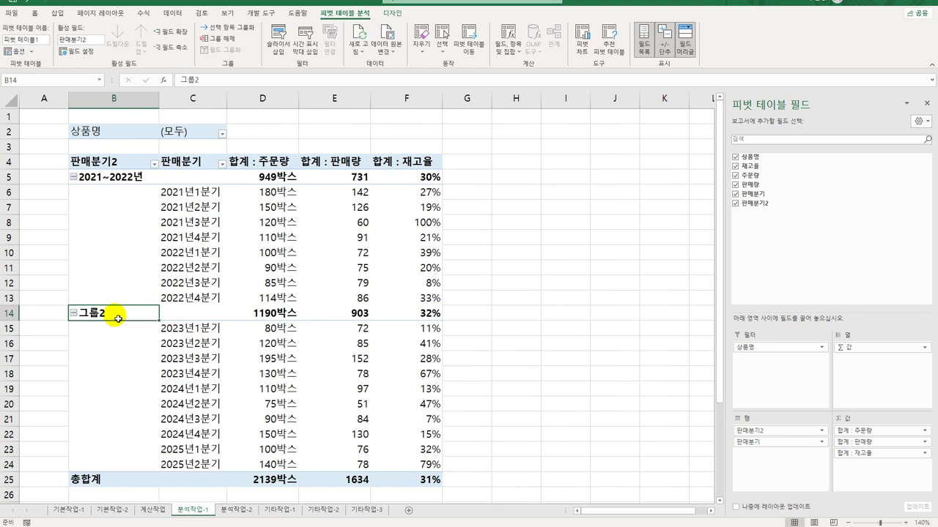
{"action": "type", "text": "2023"}
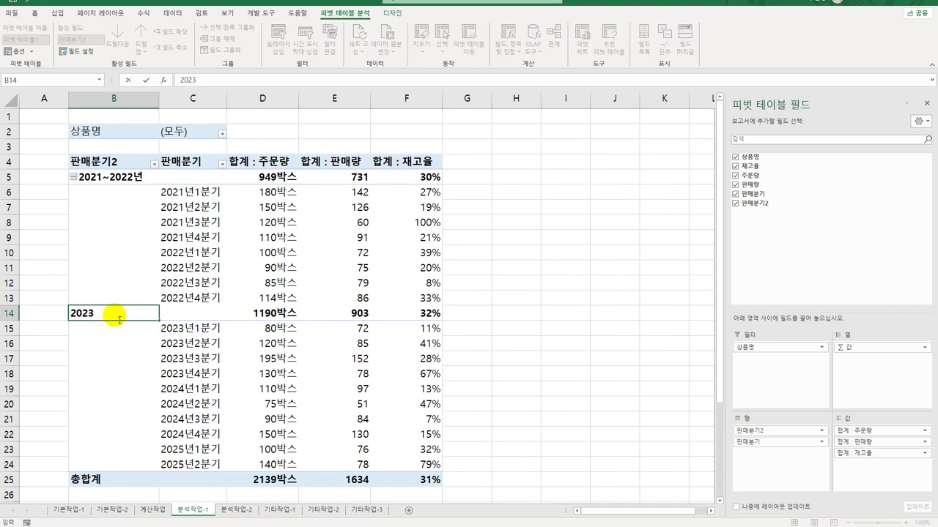
{"action": "type", "text": "~2025년"}
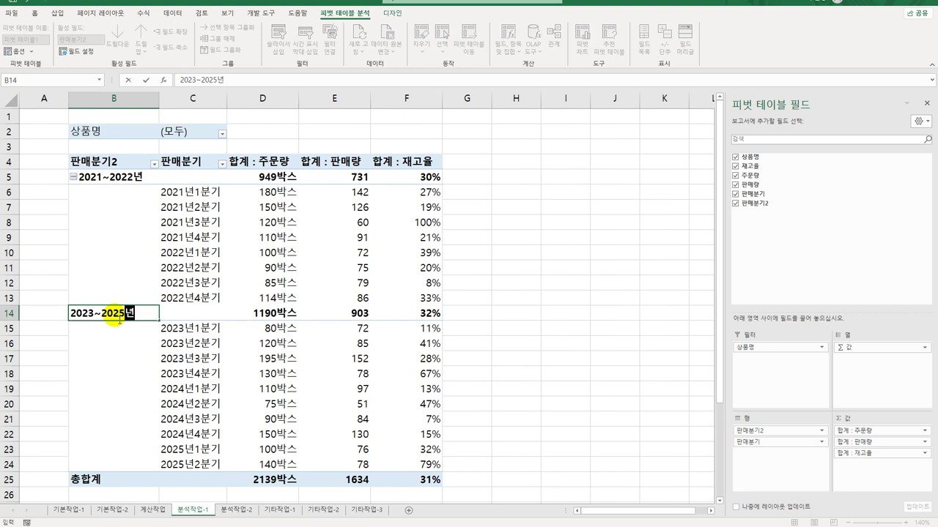
{"action": "key", "text": "Return"}
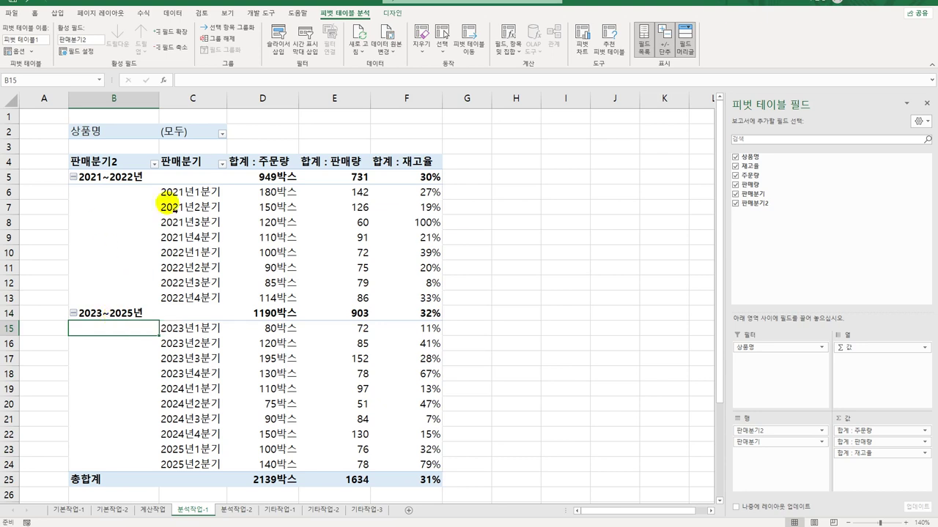
Set the pivot's 부분합 to 그룹 상단에 모든 부분합 표시.
{"action": "left_click", "coordinate": [205, 235]}
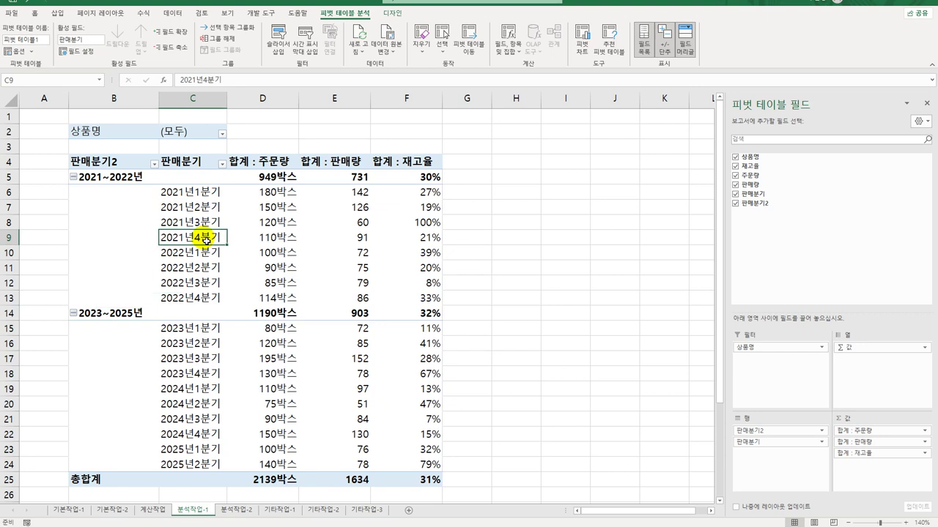
{"action": "left_click", "coordinate": [392, 13]}
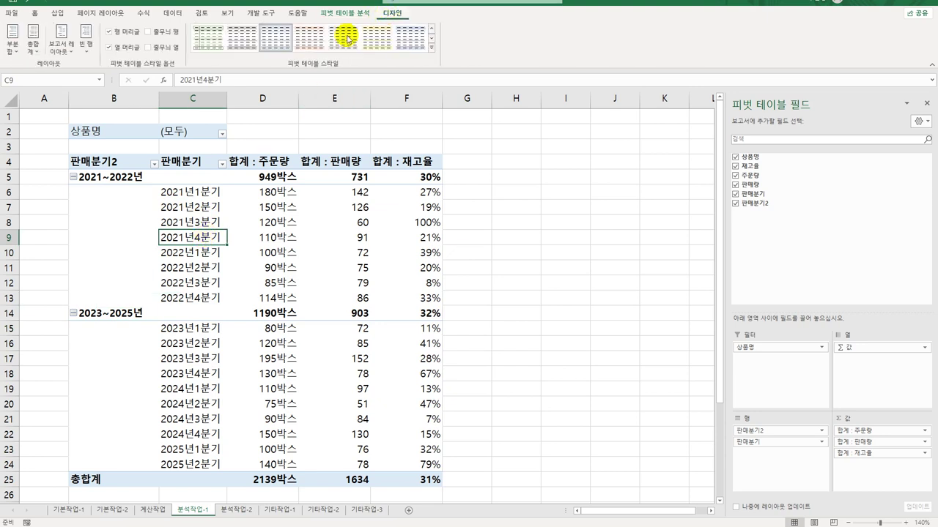
{"action": "left_click", "coordinate": [12, 48]}
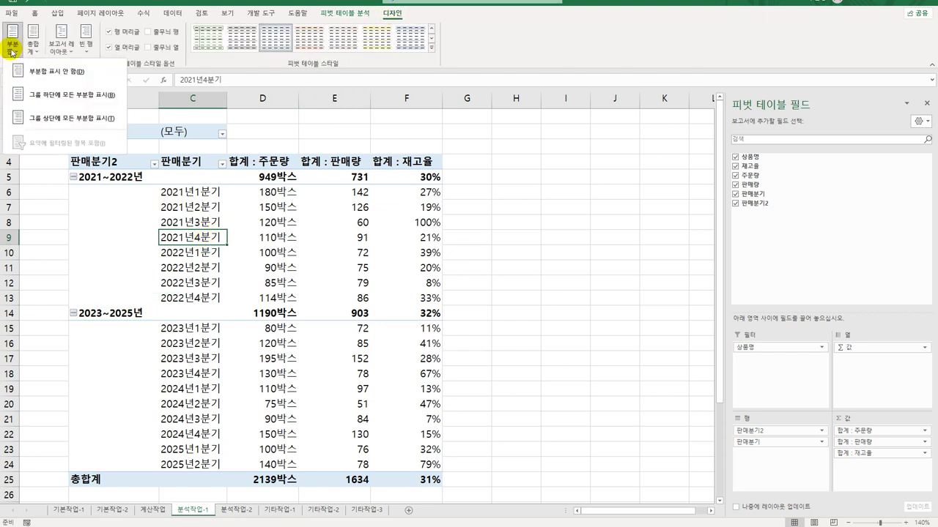
{"action": "left_click", "coordinate": [38, 122]}
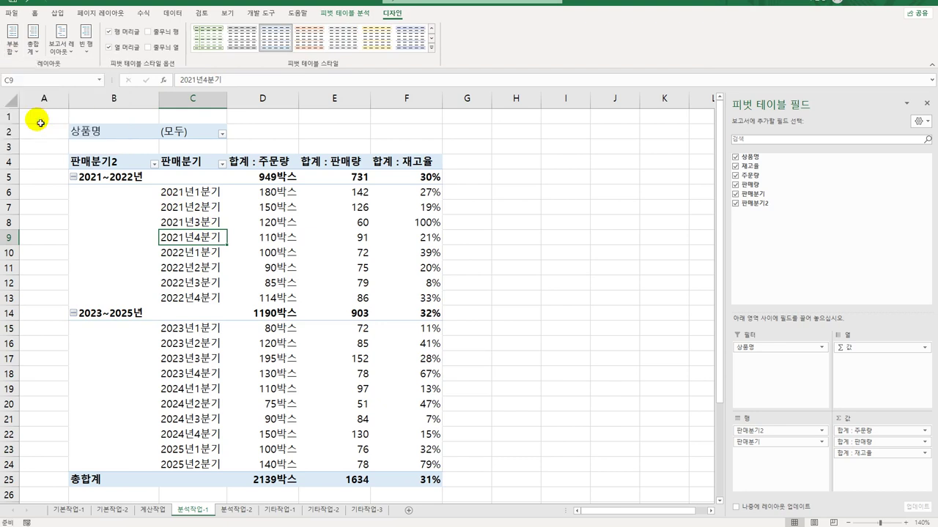
Check the 2021~2022년 group's 주문량, 판매량 and 재고율 subtotals at its top row.
{"action": "left_click", "coordinate": [286, 182]}
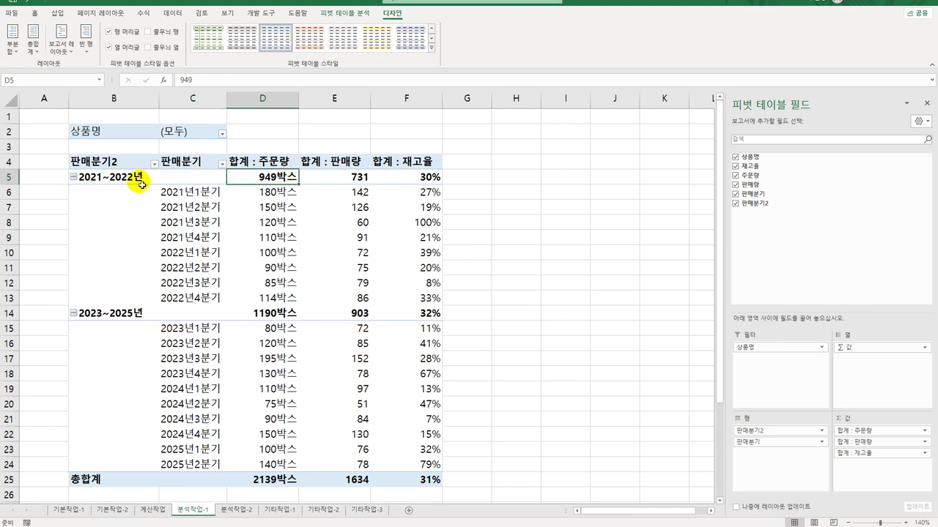
{"action": "left_click", "coordinate": [343, 177]}
{"action": "left_click", "coordinate": [413, 176]}
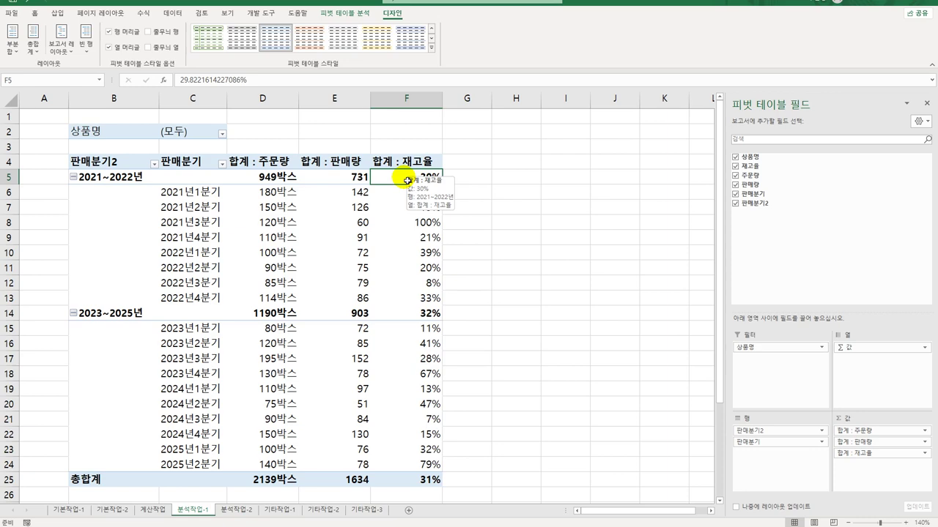
Go to the 분석작업-2 sheet and select a cell in the prescription table.
{"action": "left_click", "coordinate": [243, 508]}
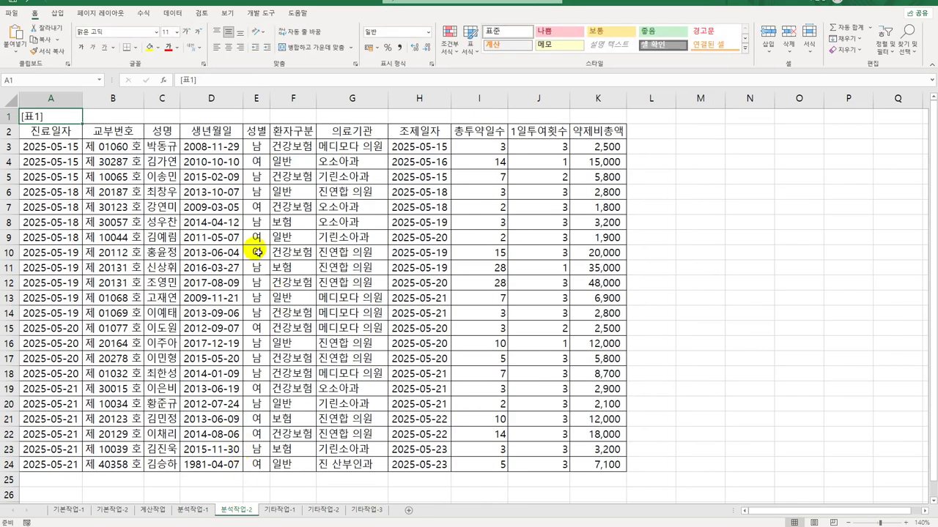
{"action": "left_click", "coordinate": [153, 180]}
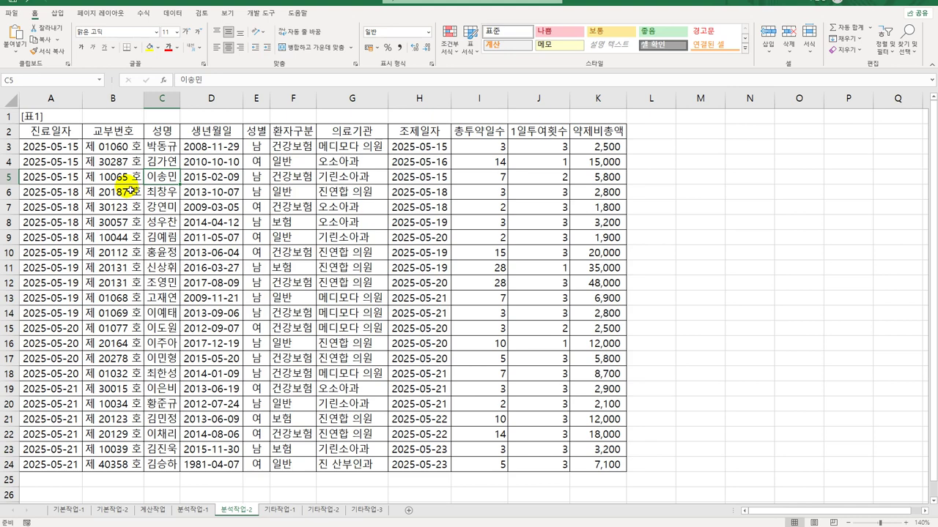
{"action": "left_click", "coordinate": [175, 13]}
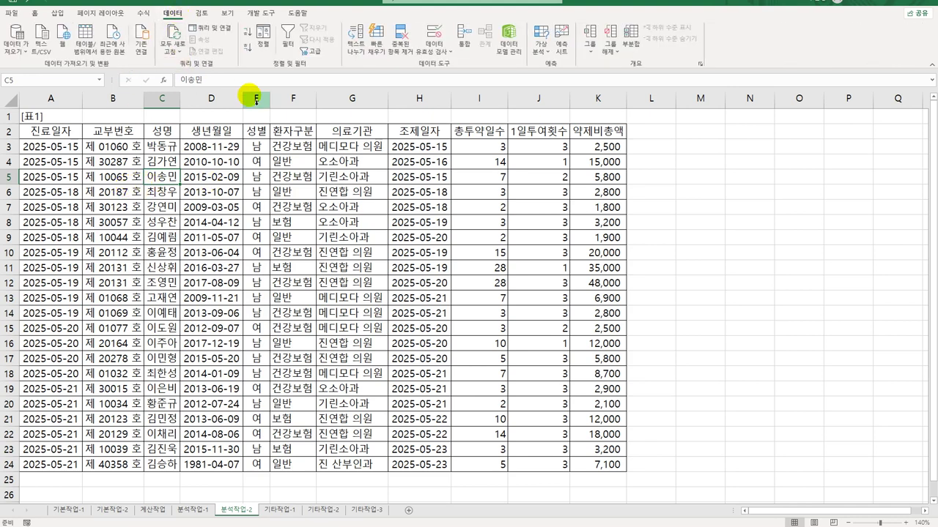
Remove duplicate rows matched on 진료일자 and 조제일자, keeping 13 unique records.
{"action": "left_click", "coordinate": [404, 58]}
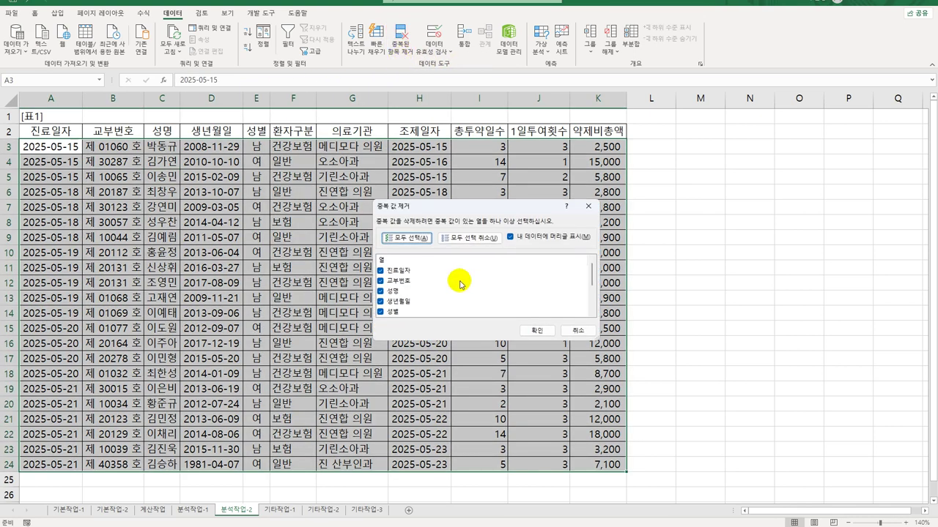
{"action": "left_click", "coordinate": [451, 242]}
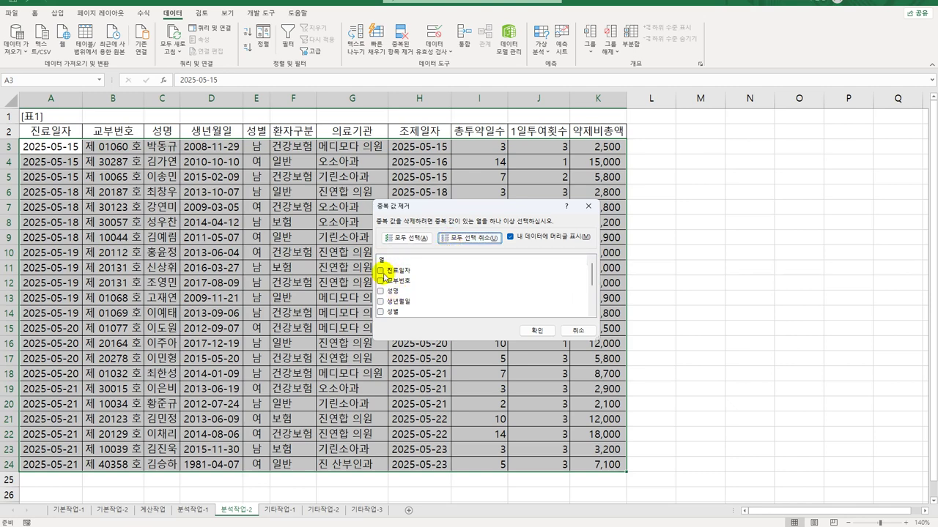
{"action": "left_click", "coordinate": [381, 270]}
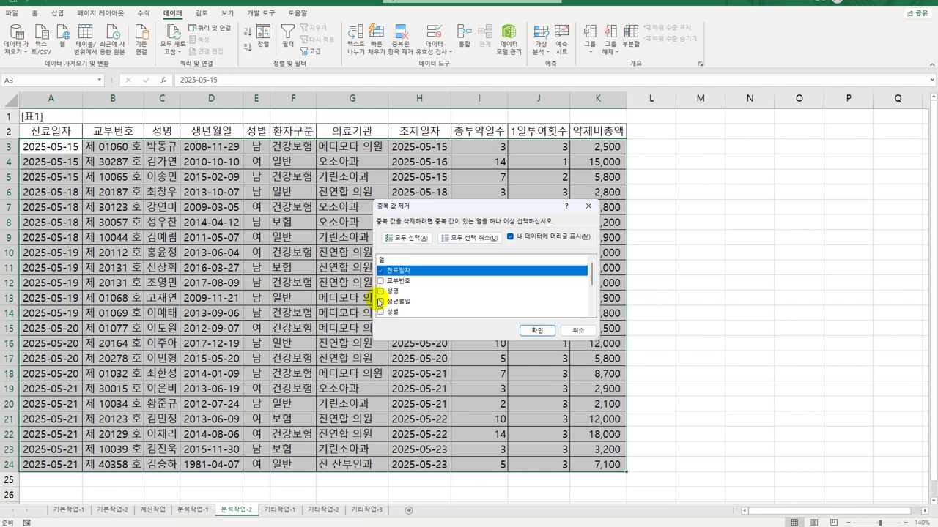
{"action": "scroll", "coordinate": [382, 303], "scroll_direction": "down", "scroll_amount": 2}
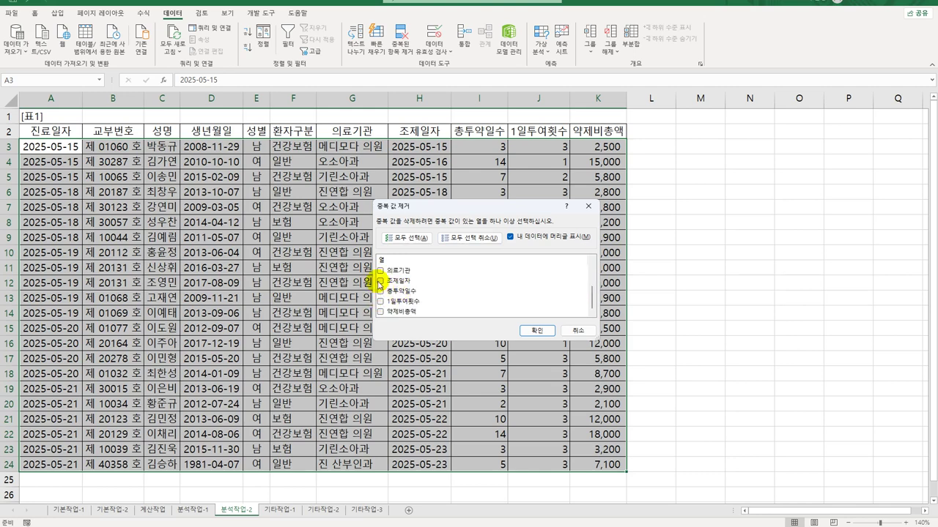
{"action": "left_click", "coordinate": [379, 282]}
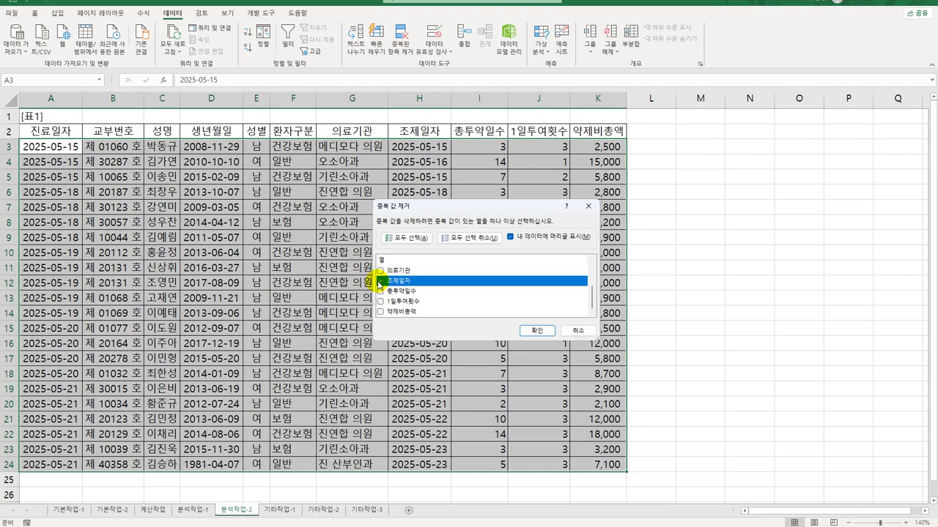
{"action": "left_click", "coordinate": [549, 334]}
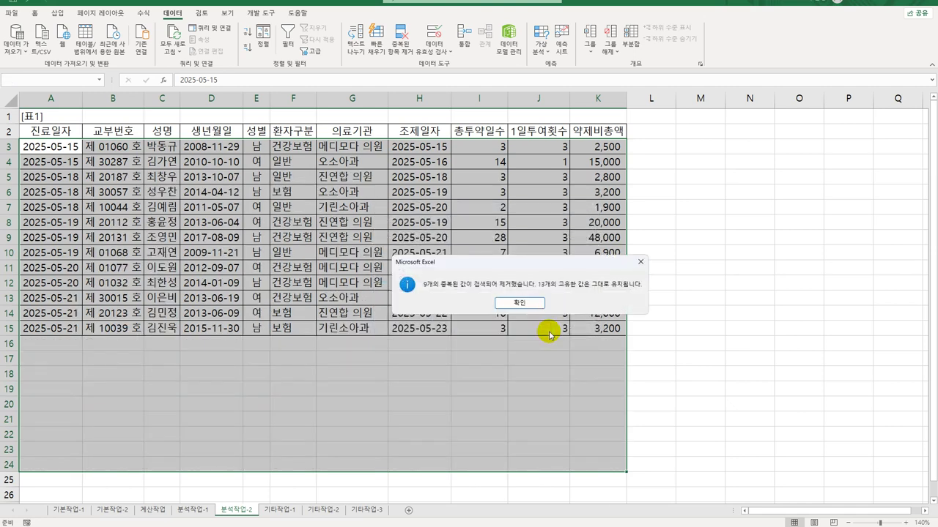
{"action": "left_click", "coordinate": [517, 303]}
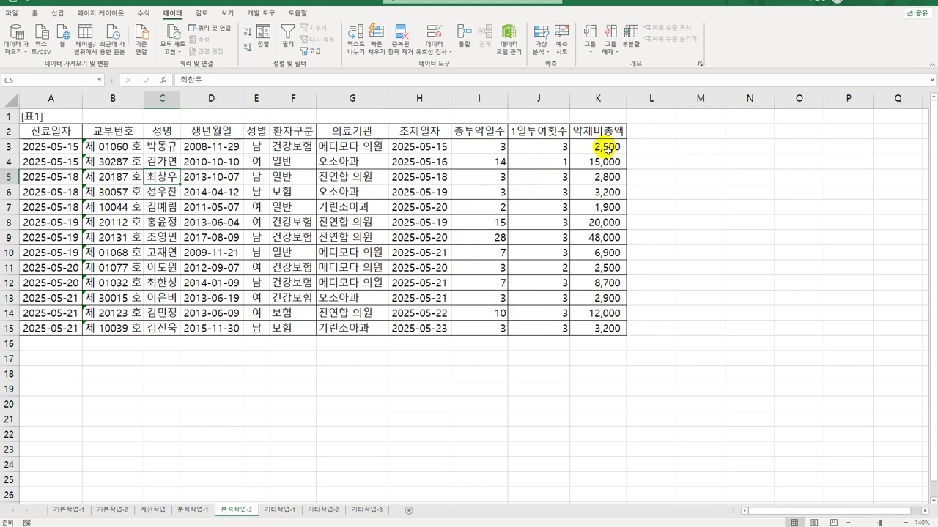
Apply a Below Average rule with Light Red Fill to the 약제비총액 values in K3:K15.
{"action": "left_click_drag", "start_coordinate": [608, 148], "coordinate": [588, 329]}
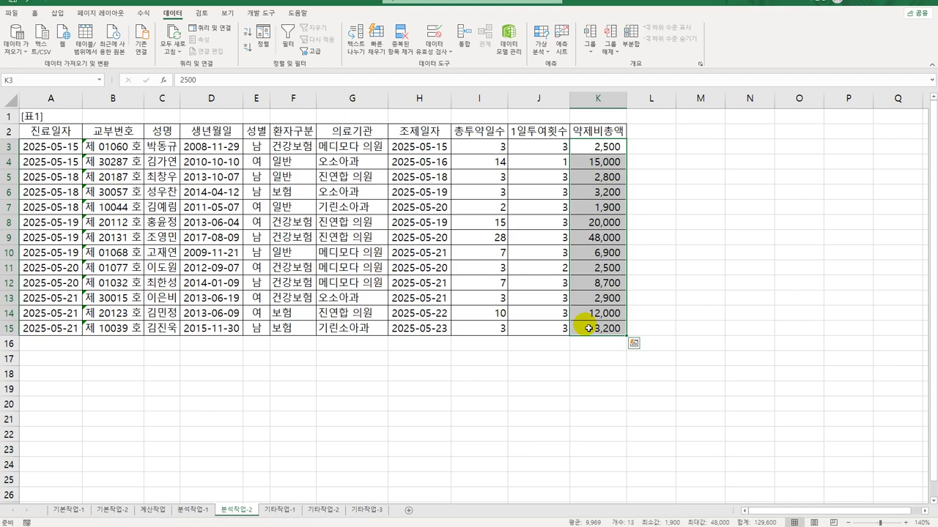
{"action": "left_click", "coordinate": [34, 12]}
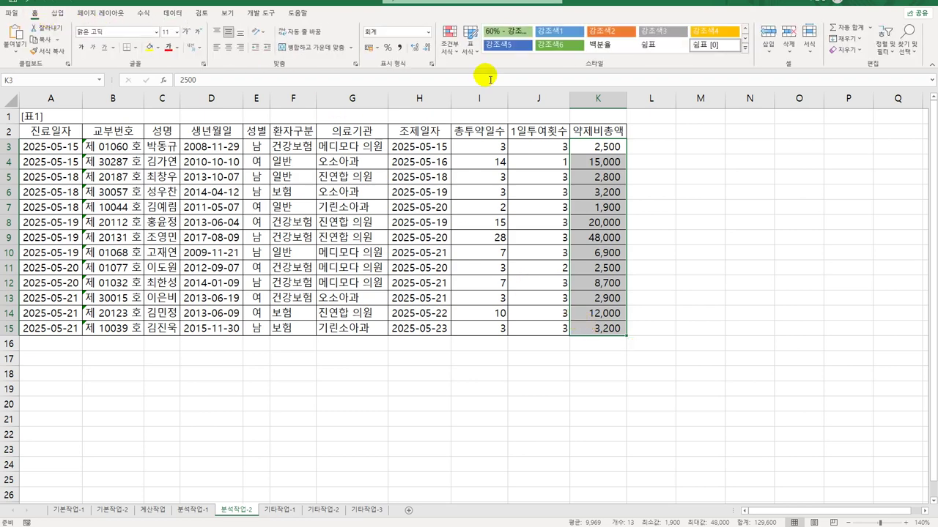
{"action": "left_click", "coordinate": [449, 42]}
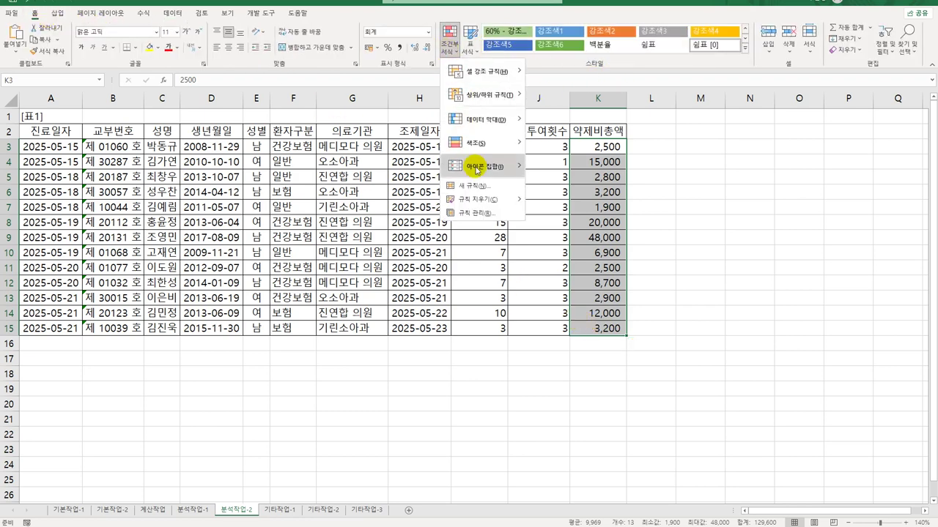
{"action": "mouse_move", "coordinate": [476, 170]}
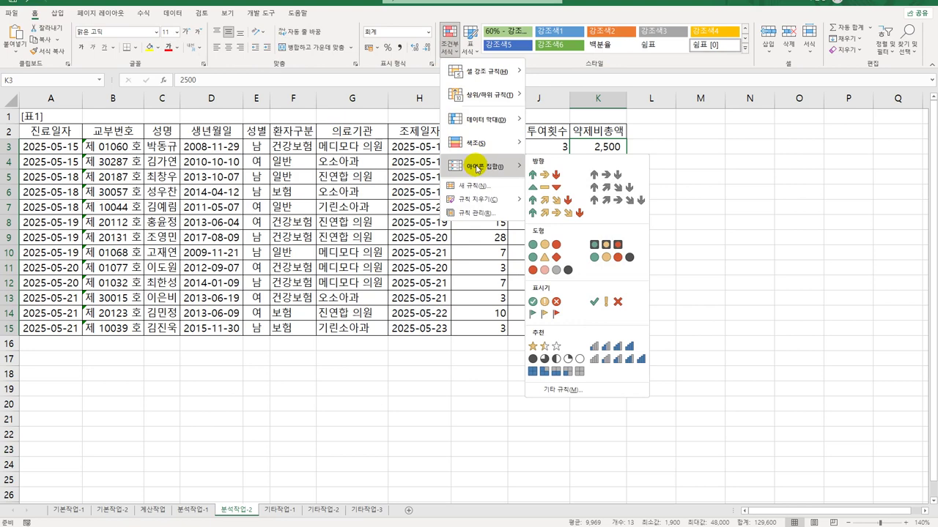
{"action": "mouse_move", "coordinate": [478, 99]}
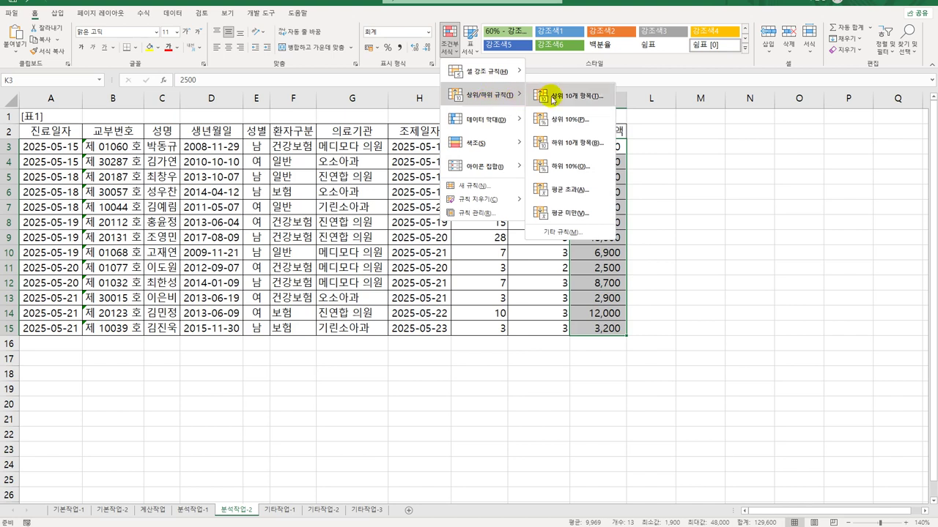
{"action": "left_click", "coordinate": [579, 213]}
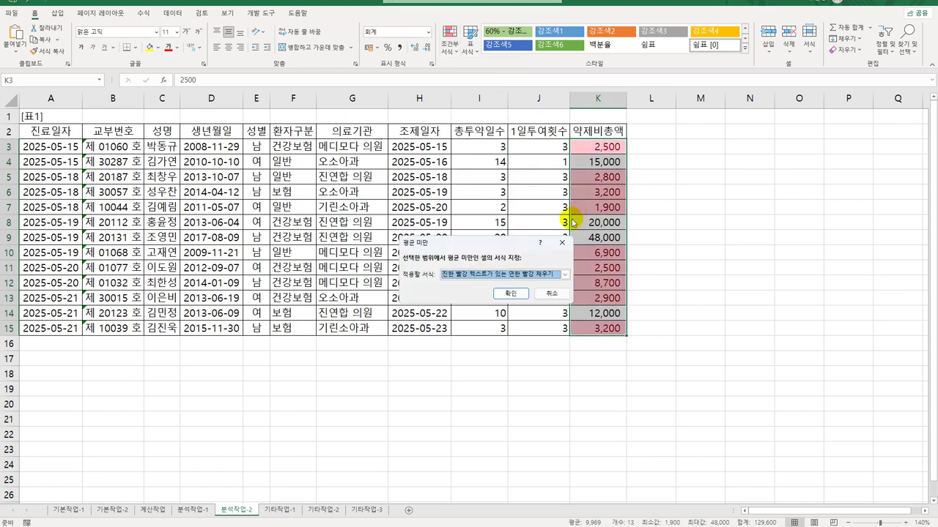
{"action": "left_click", "coordinate": [565, 276]}
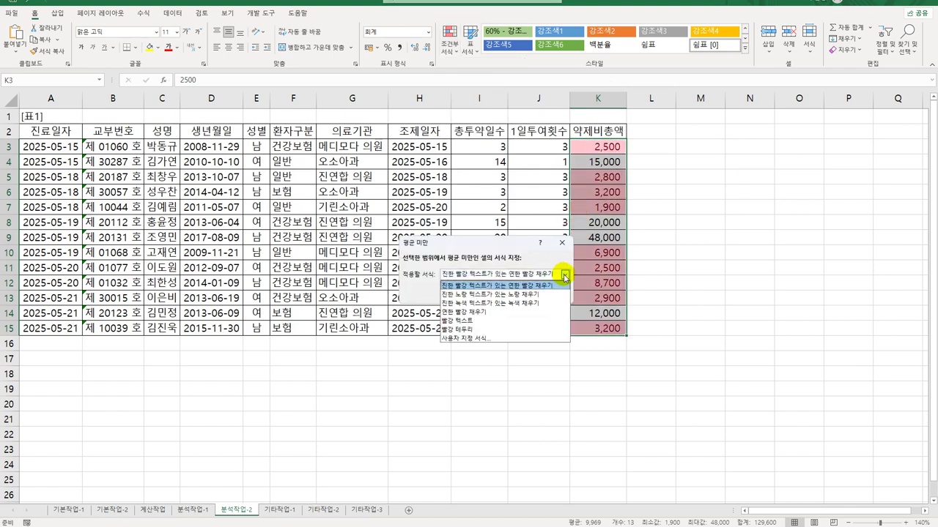
{"action": "left_click", "coordinate": [551, 314]}
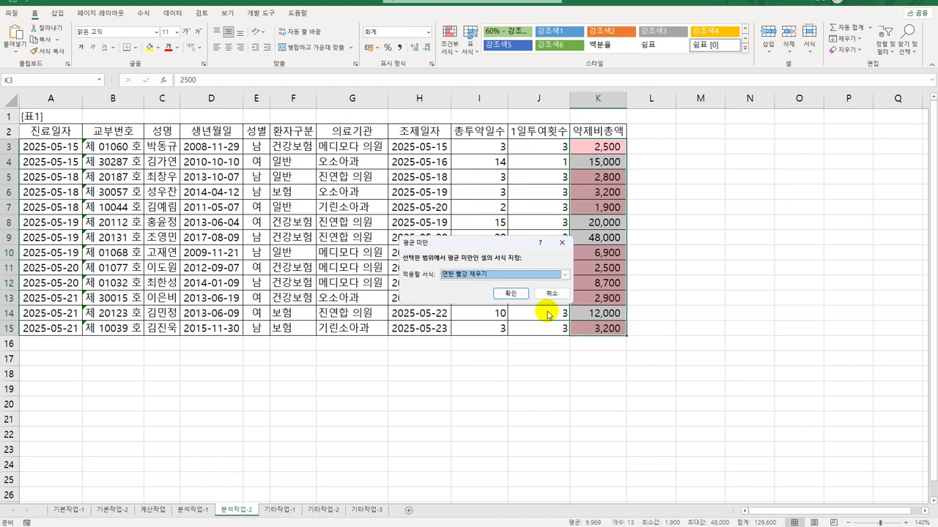
{"action": "left_click", "coordinate": [511, 294]}
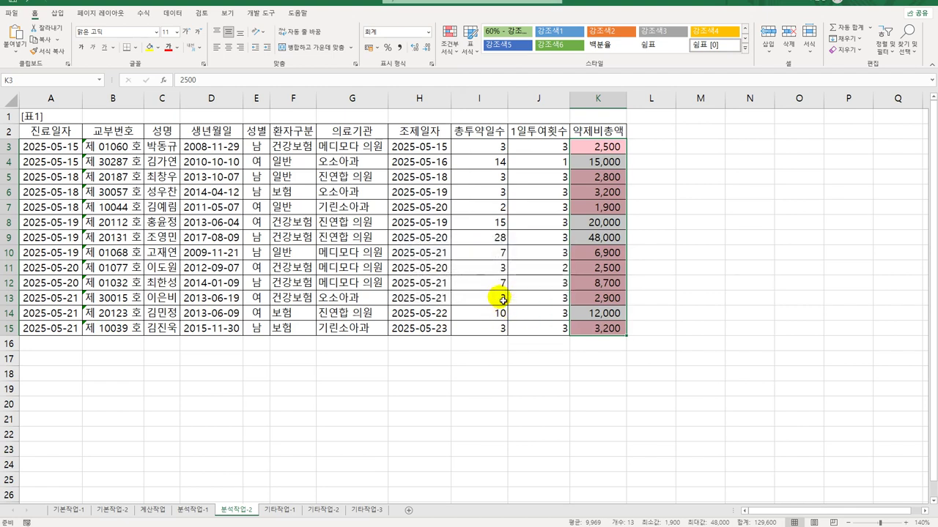
{"action": "left_click", "coordinate": [425, 133]}
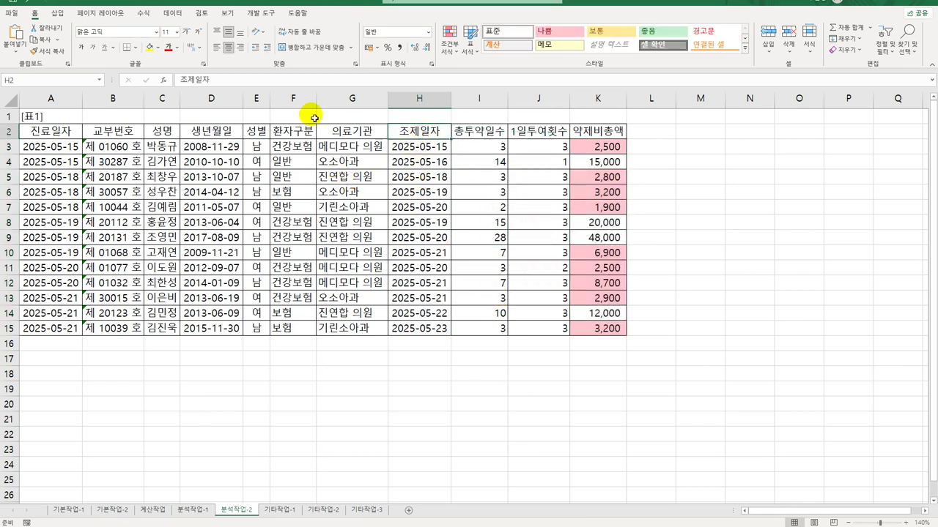
Turn on table filters and filter 약제비총액 by the pink cell colour.
{"action": "left_click", "coordinate": [175, 13]}
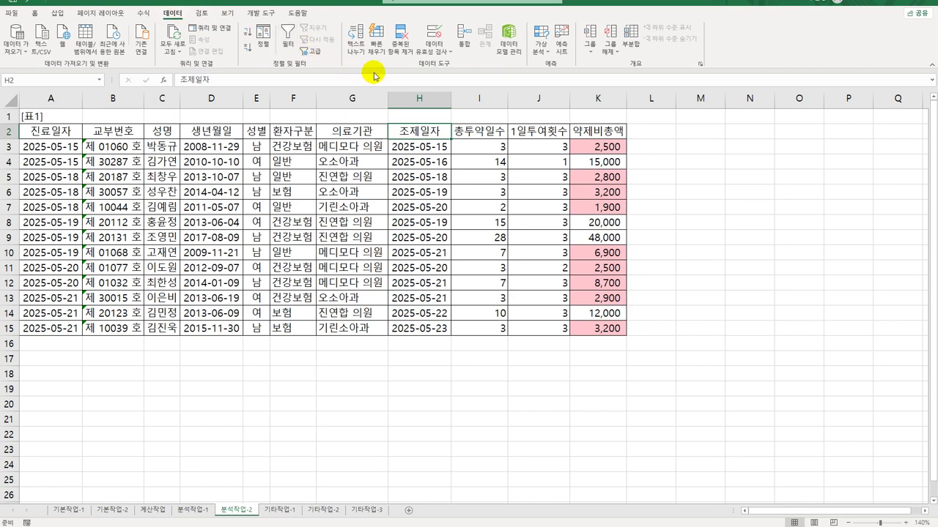
{"action": "left_click", "coordinate": [288, 47]}
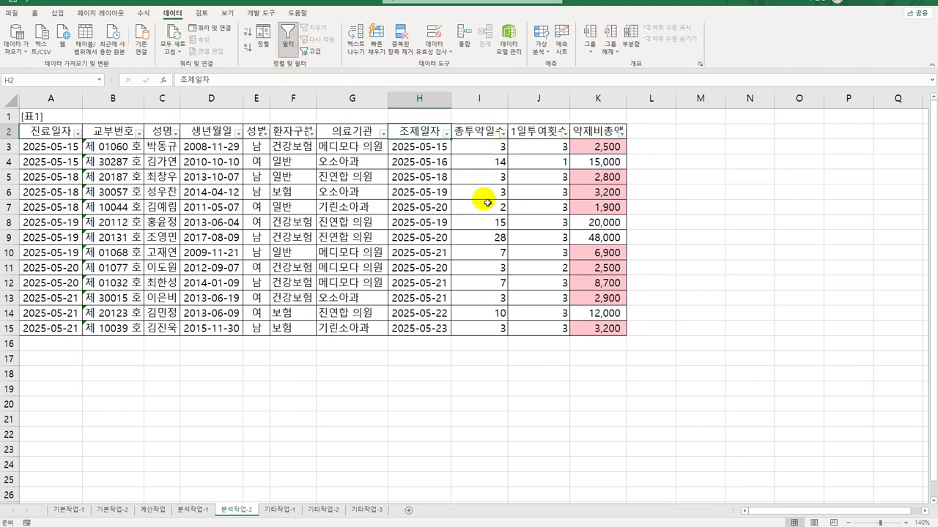
{"action": "left_click", "coordinate": [586, 133]}
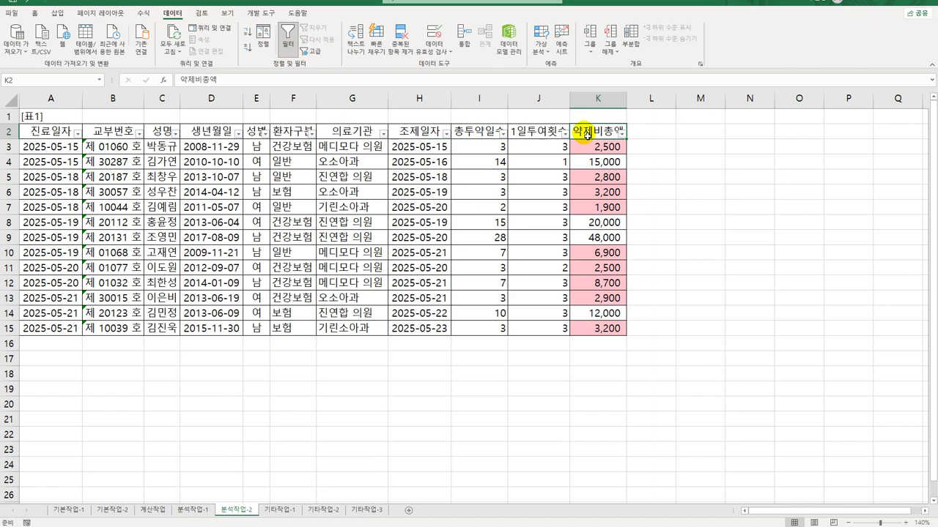
{"action": "left_click", "coordinate": [621, 133]}
{"action": "mouse_move", "coordinate": [581, 227]}
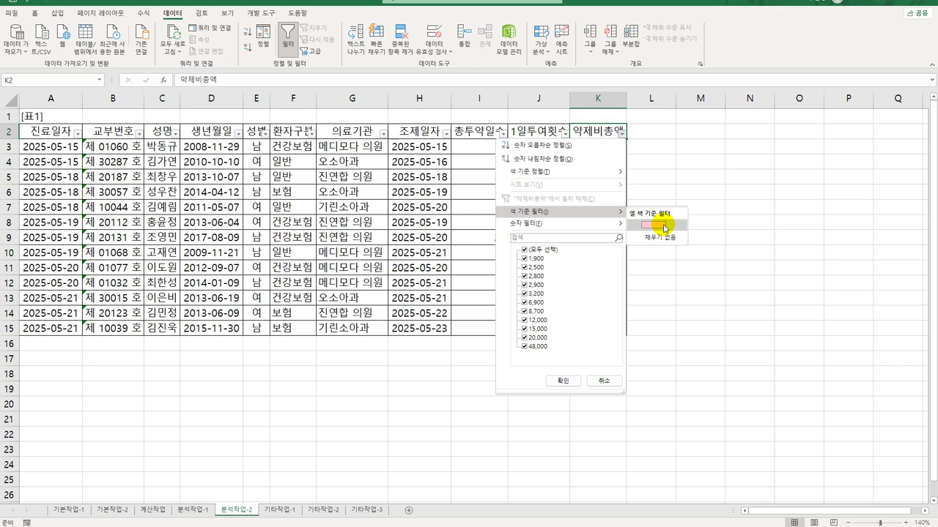
{"action": "left_click", "coordinate": [665, 227]}
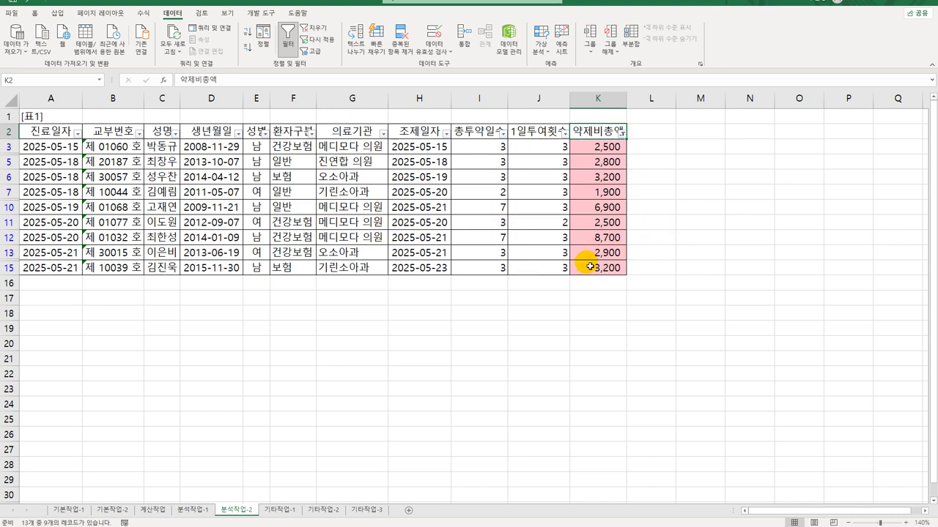
{"action": "left_click", "coordinate": [635, 343]}
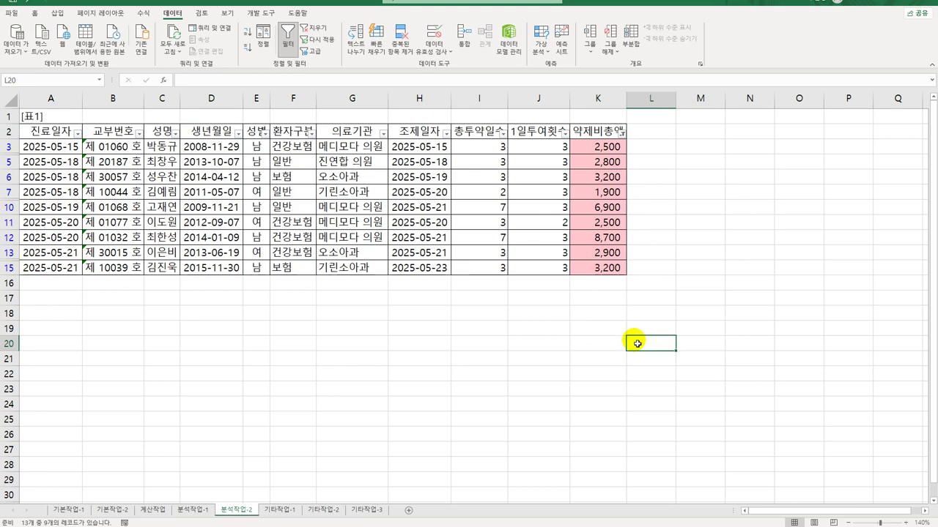
On 기타작업-1, make 평균 입원비총액 a line with markers on the secondary axis.
{"action": "left_click", "coordinate": [284, 511]}
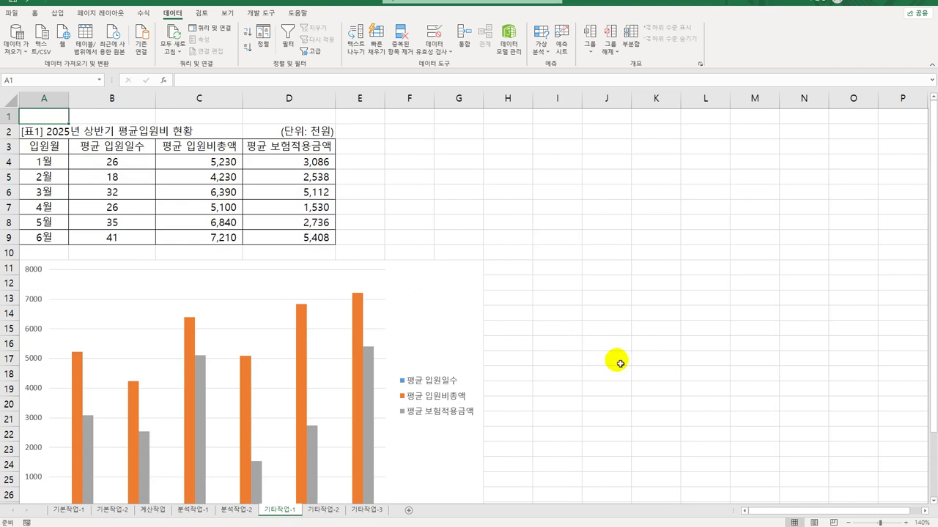
{"action": "scroll", "coordinate": [616, 364], "scroll_direction": "down", "scroll_amount": 3}
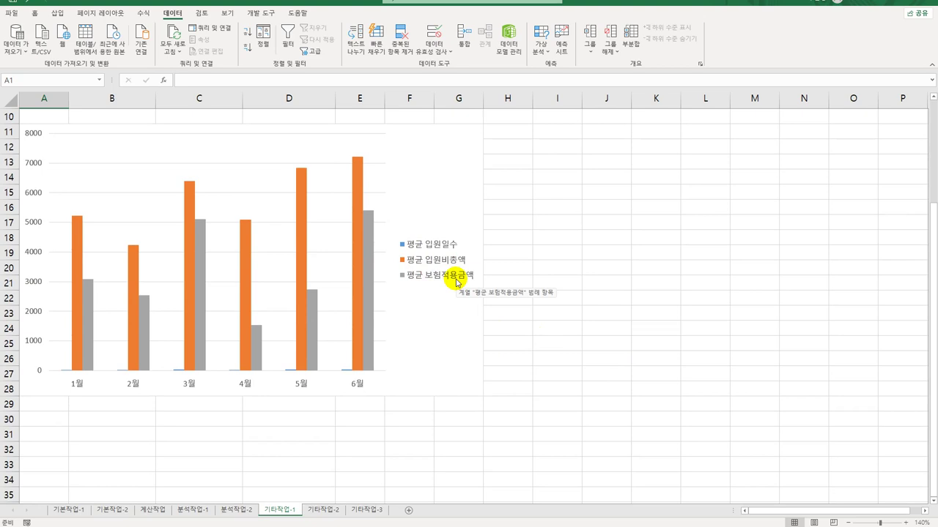
{"action": "left_click", "coordinate": [190, 203]}
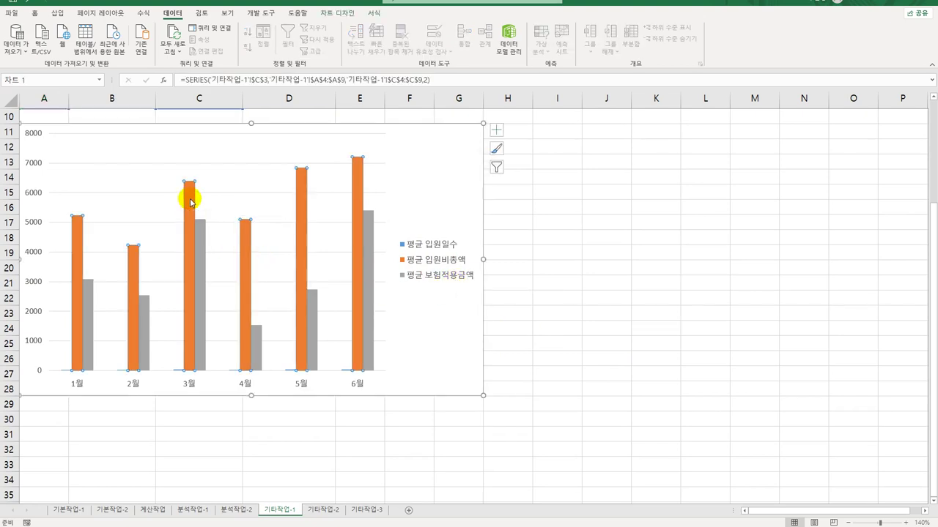
{"action": "right_click", "coordinate": [190, 203]}
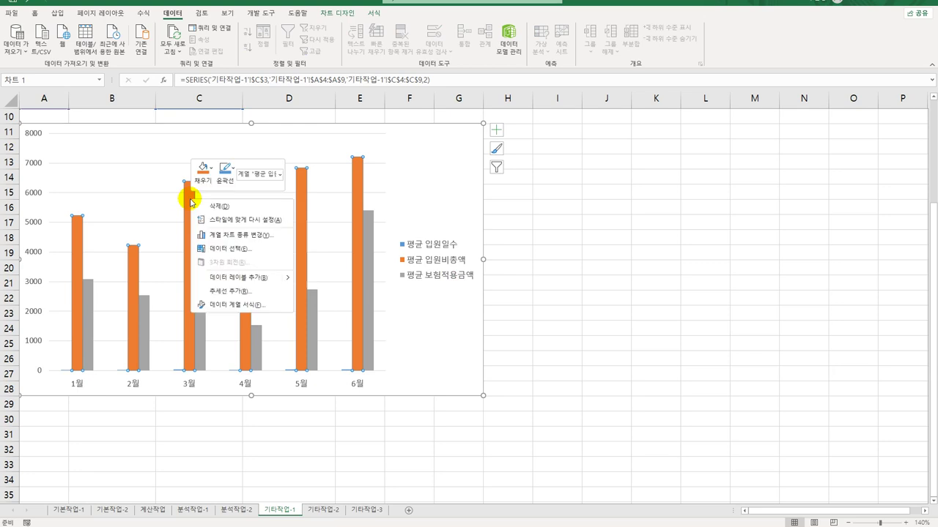
{"action": "left_click", "coordinate": [219, 235]}
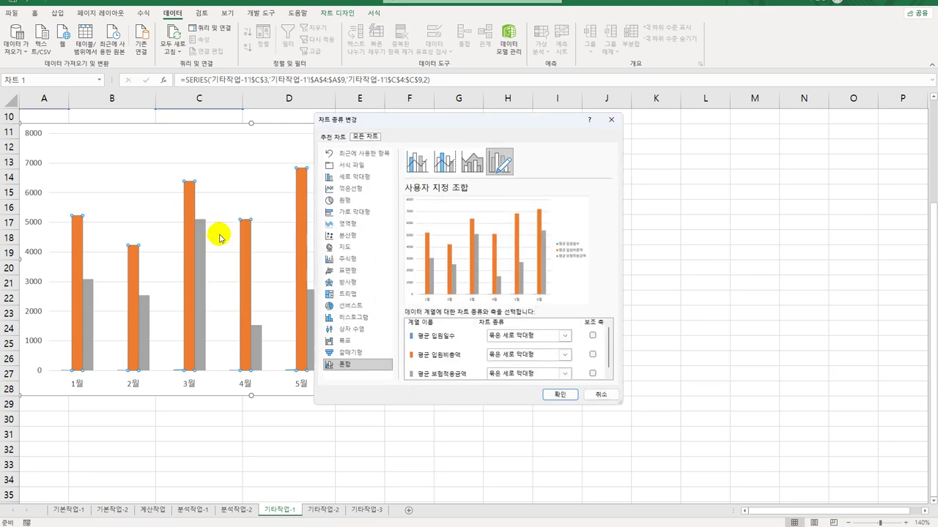
{"action": "left_click", "coordinate": [513, 355]}
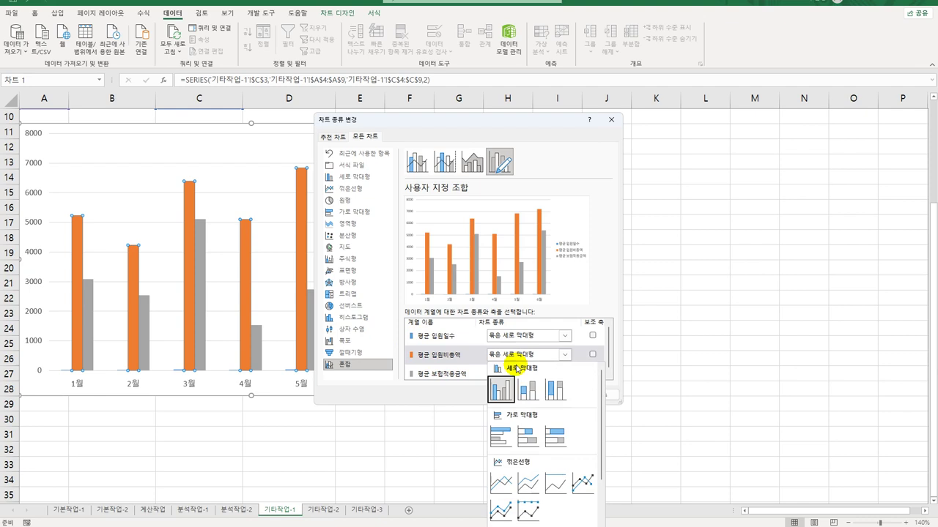
{"action": "left_click", "coordinate": [587, 482]}
{"action": "left_click", "coordinate": [592, 356]}
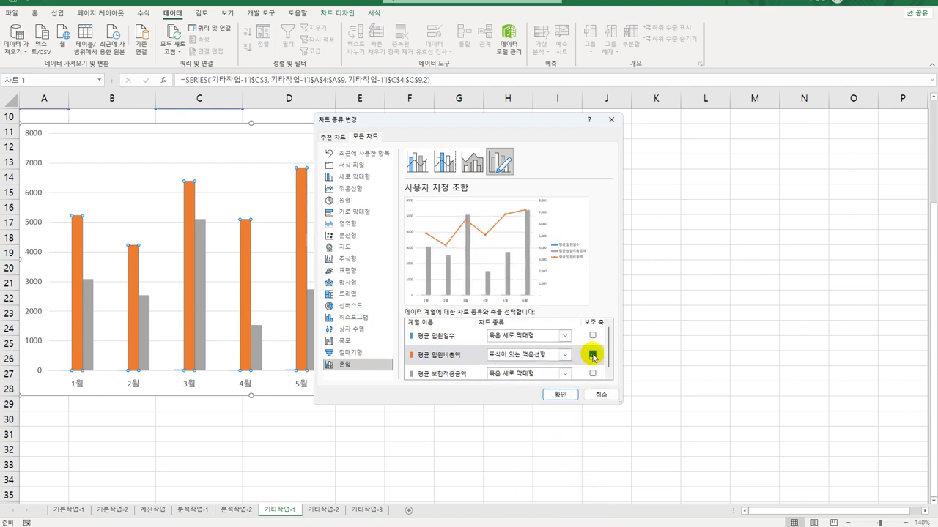
Make 평균 보험적용금액 a line with markers on the secondary axis too.
{"action": "left_click", "coordinate": [470, 374]}
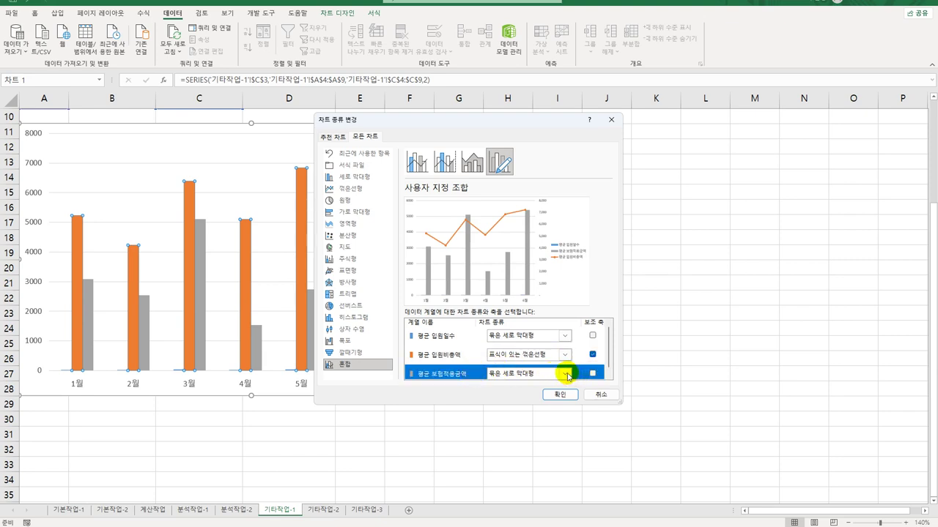
{"action": "left_click", "coordinate": [566, 374]}
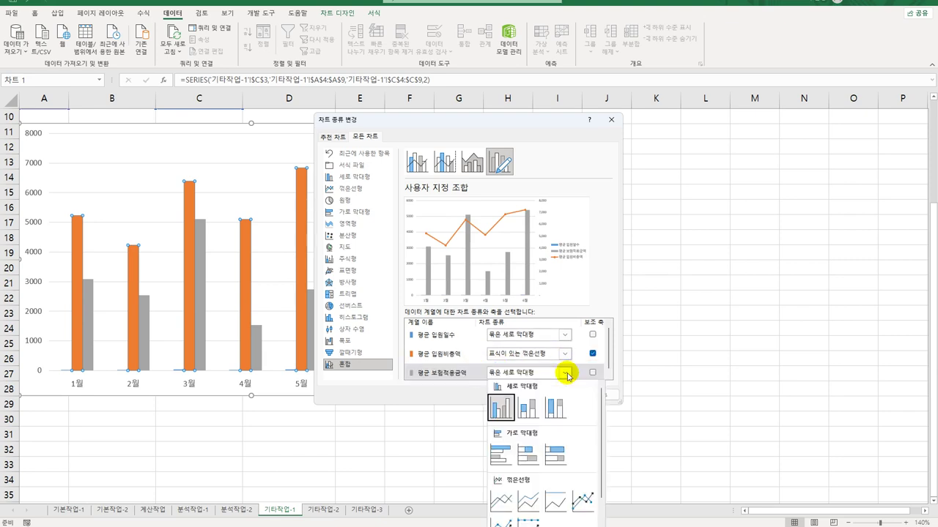
{"action": "left_click", "coordinate": [583, 501]}
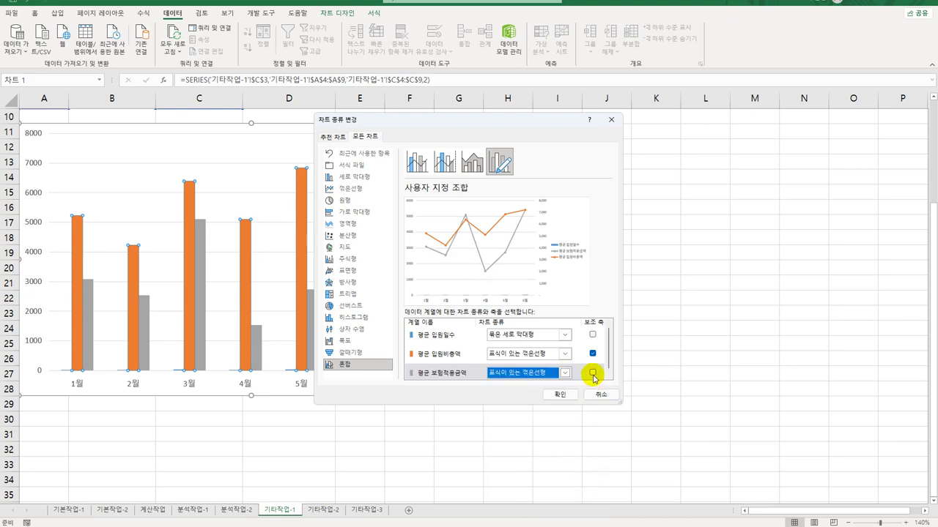
{"action": "left_click", "coordinate": [593, 373]}
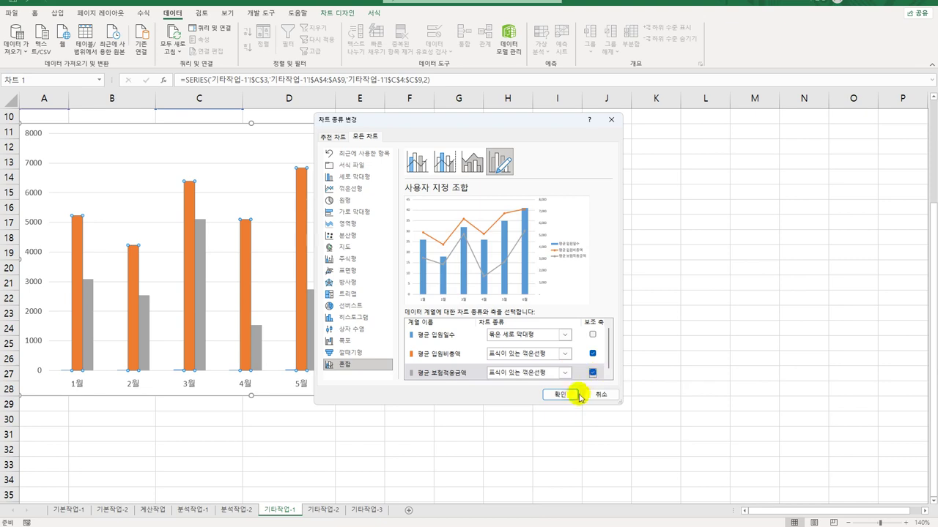
{"action": "left_click", "coordinate": [569, 394]}
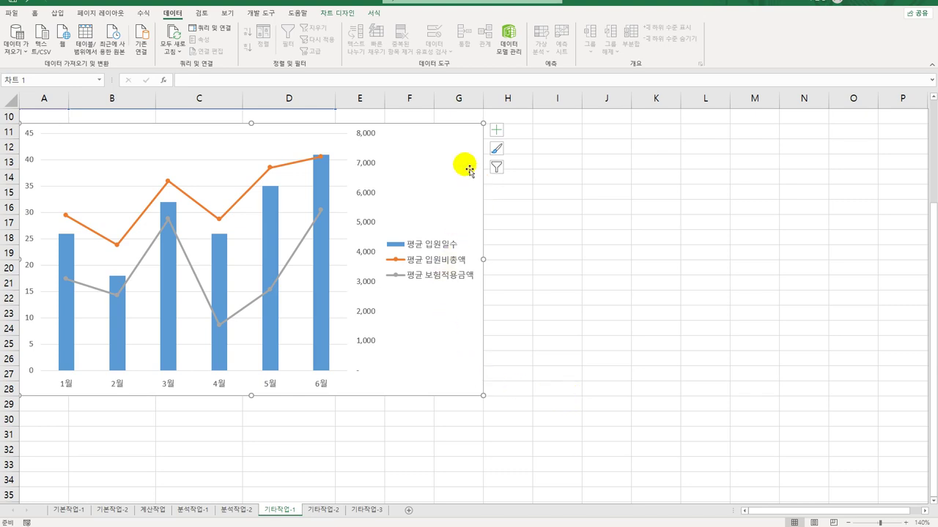
Add the chart title '상반기 평균입원비 현황'.
{"action": "left_click", "coordinate": [496, 129]}
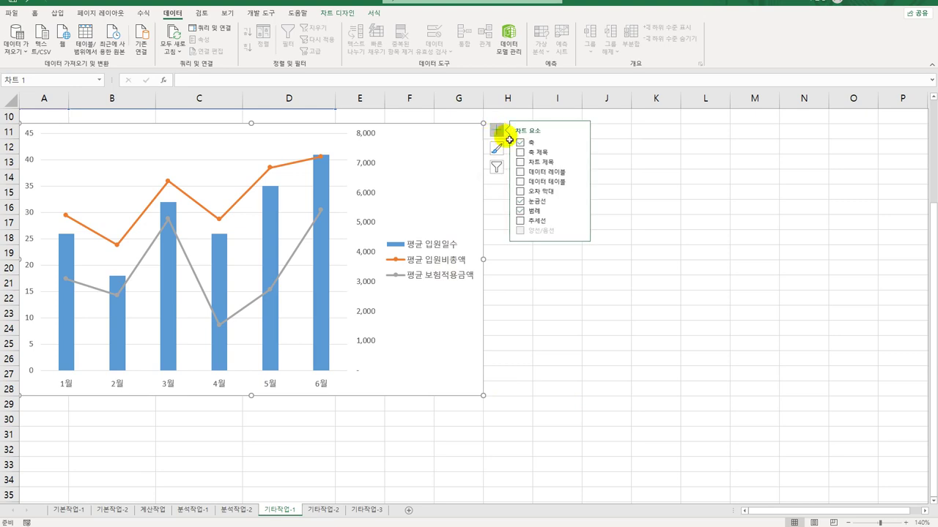
{"action": "left_click", "coordinate": [537, 167]}
{"action": "left_click_drag", "start_coordinate": [228, 144], "coordinate": [279, 152]}
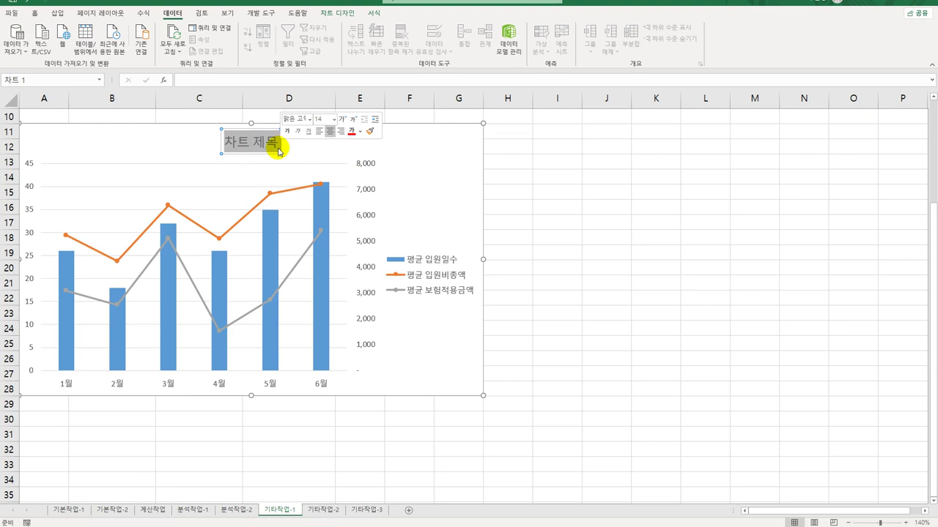
{"action": "type", "text": "상반기"}
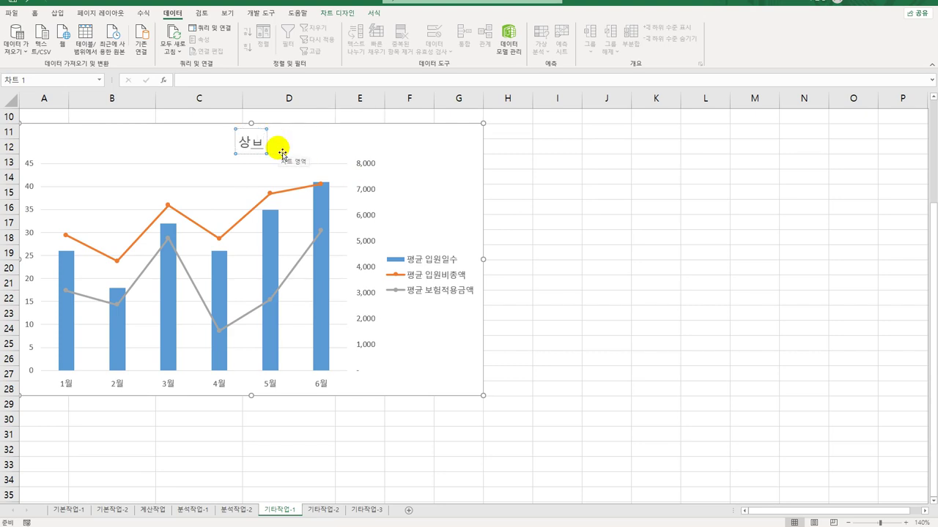
{"action": "type", "text": " 평균입원"}
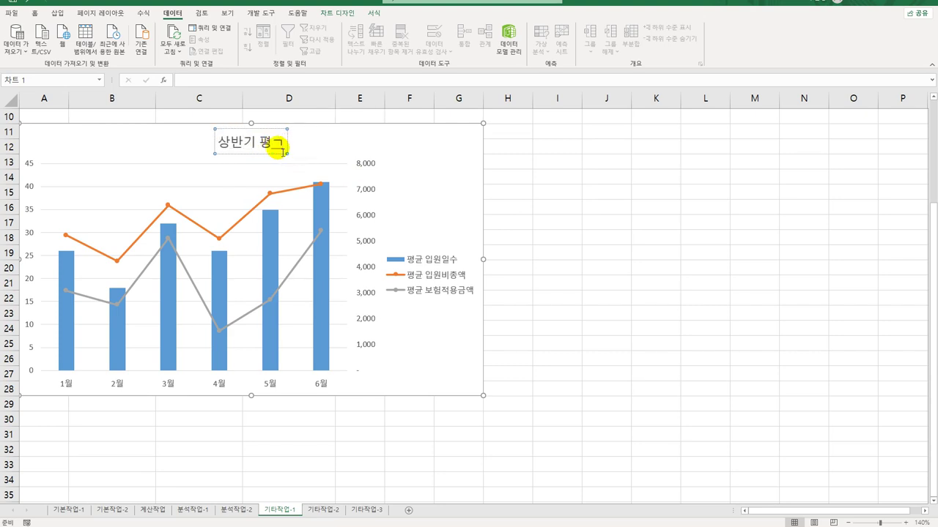
{"action": "type", "text": "비"}
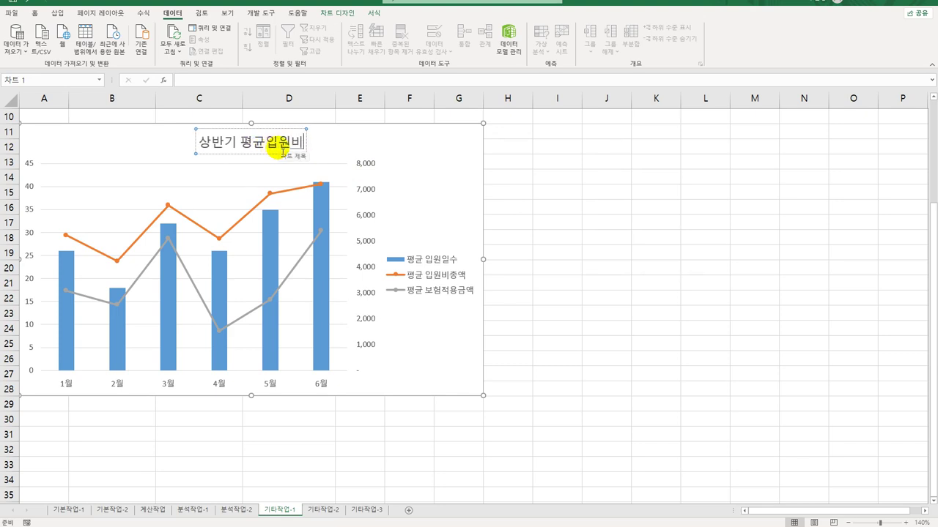
{"action": "type", "text": " 현황"}
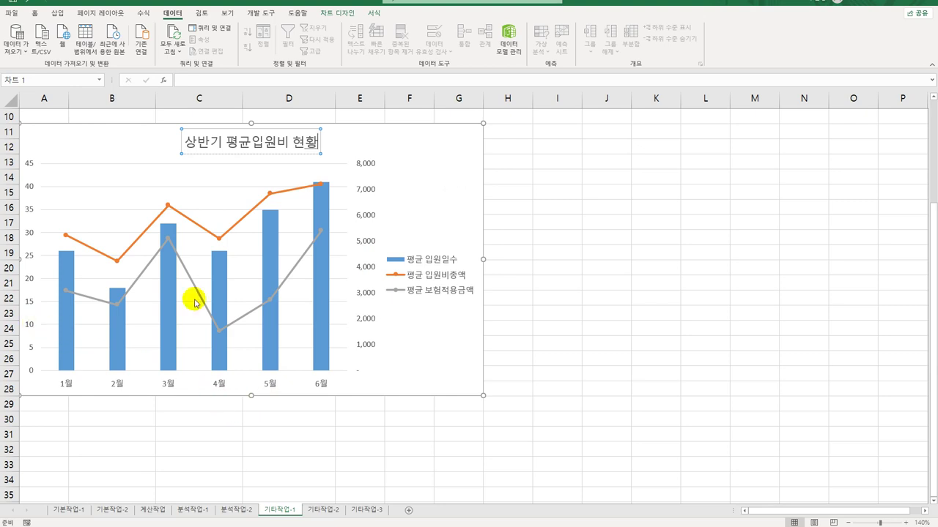
{"action": "left_click", "coordinate": [470, 165]}
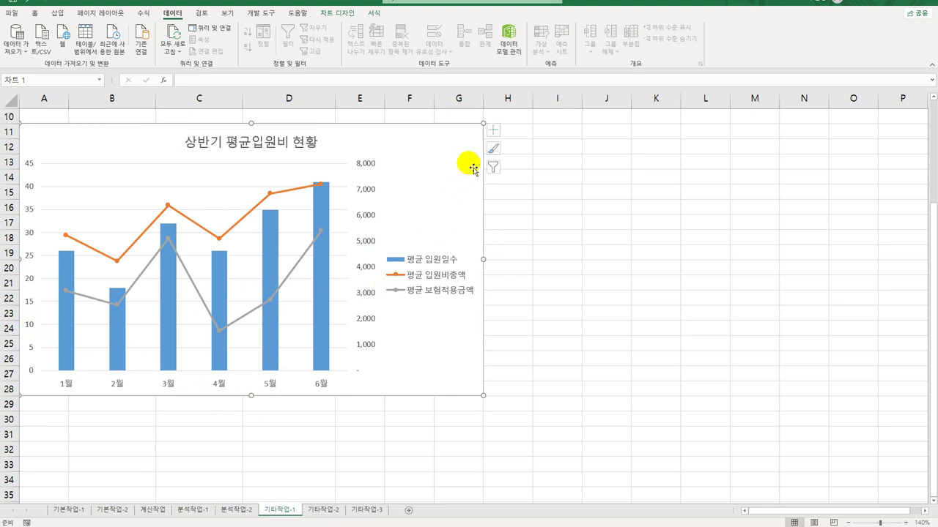
Add the horizontal axis title '입원월'.
{"action": "left_click", "coordinate": [498, 137]}
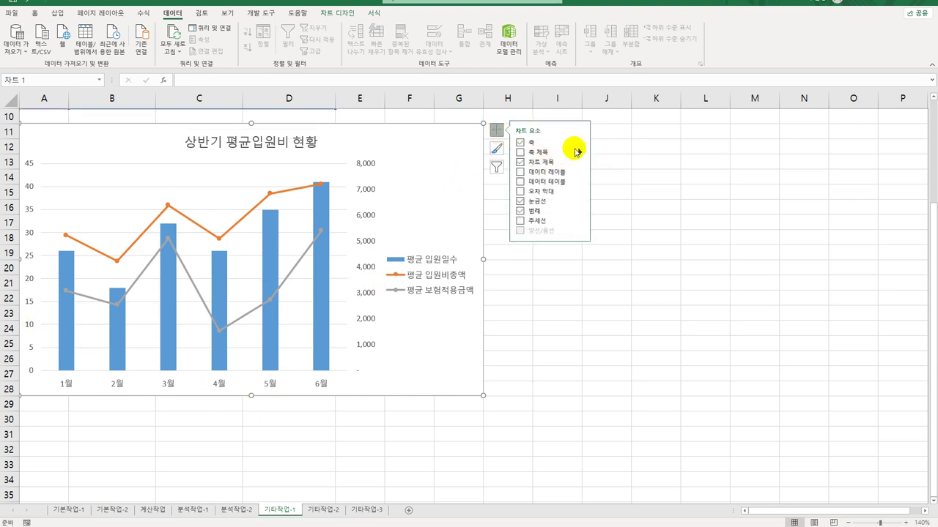
{"action": "left_click", "coordinate": [578, 151]}
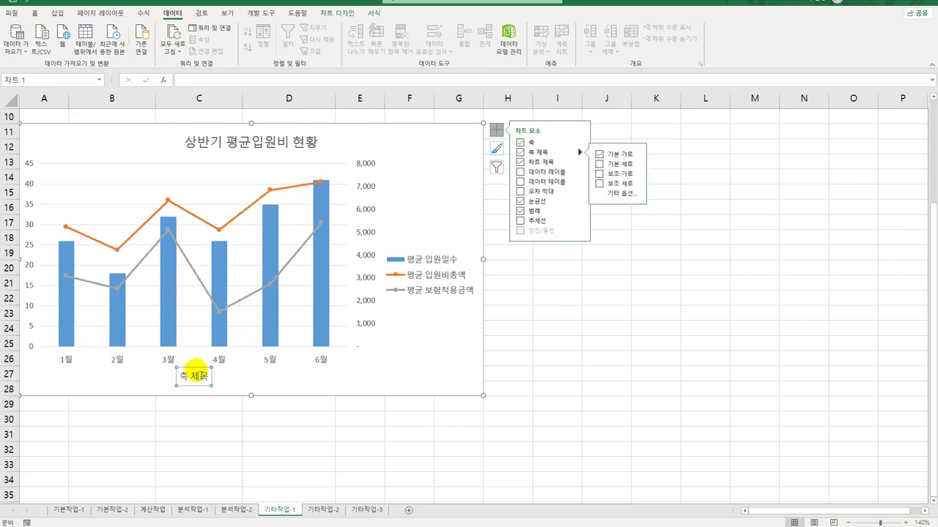
{"action": "left_click_drag", "start_coordinate": [182, 377], "coordinate": [214, 376]}
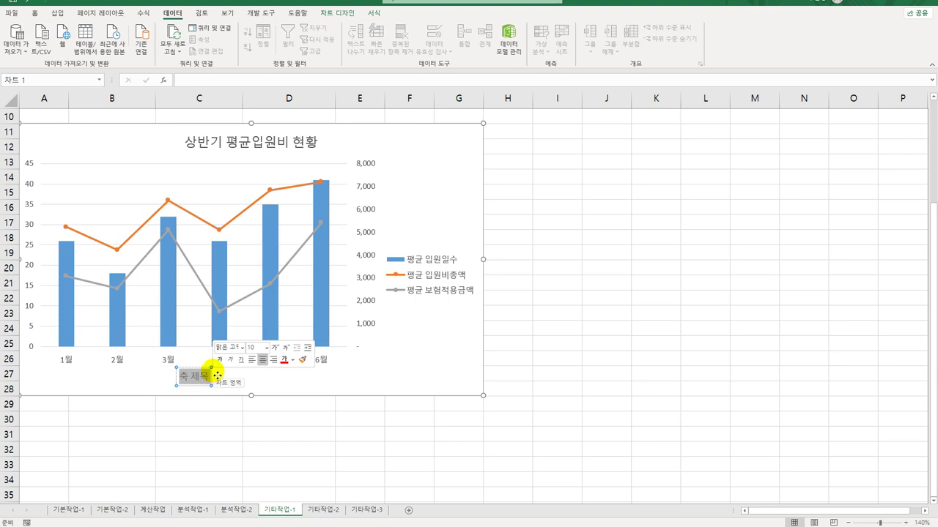
{"action": "type", "text": "입원월"}
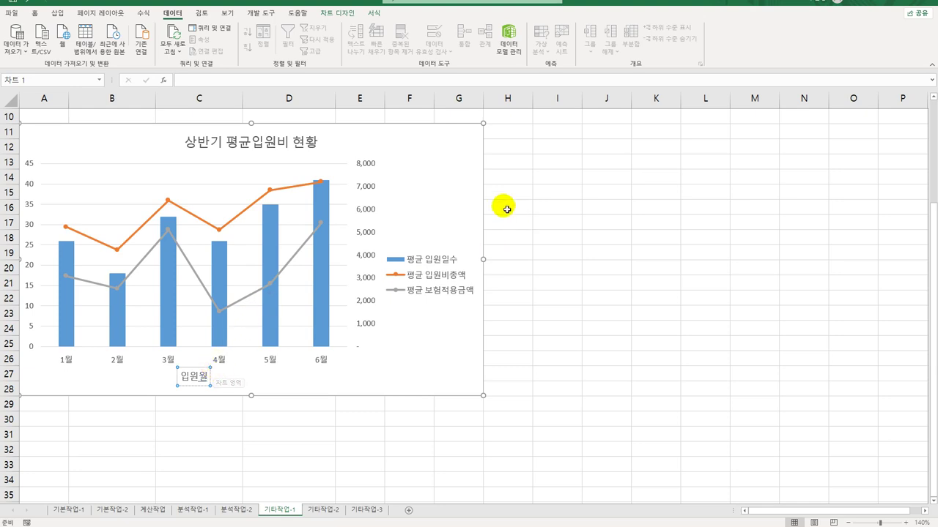
{"action": "left_click", "coordinate": [480, 148]}
Add both vertical axis titles and label the left one '입원일수'.
{"action": "left_click", "coordinate": [496, 133]}
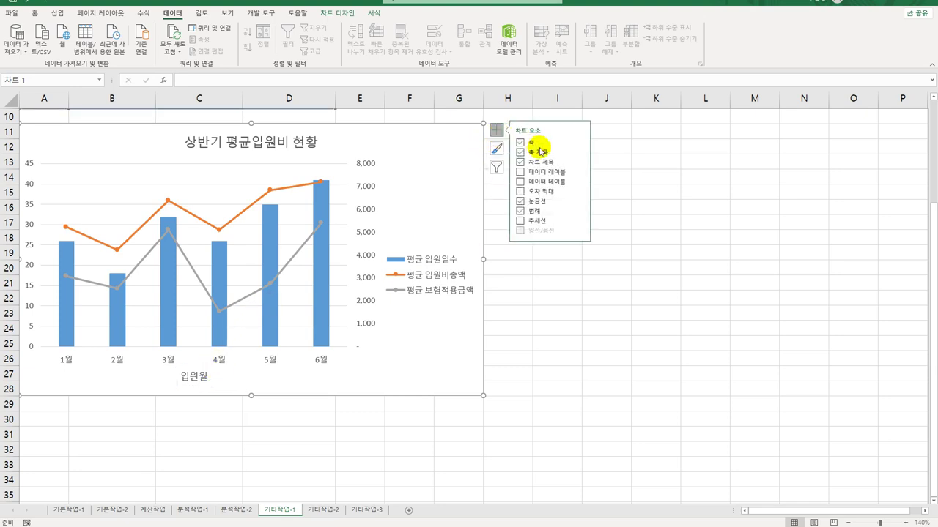
{"action": "left_click", "coordinate": [579, 153]}
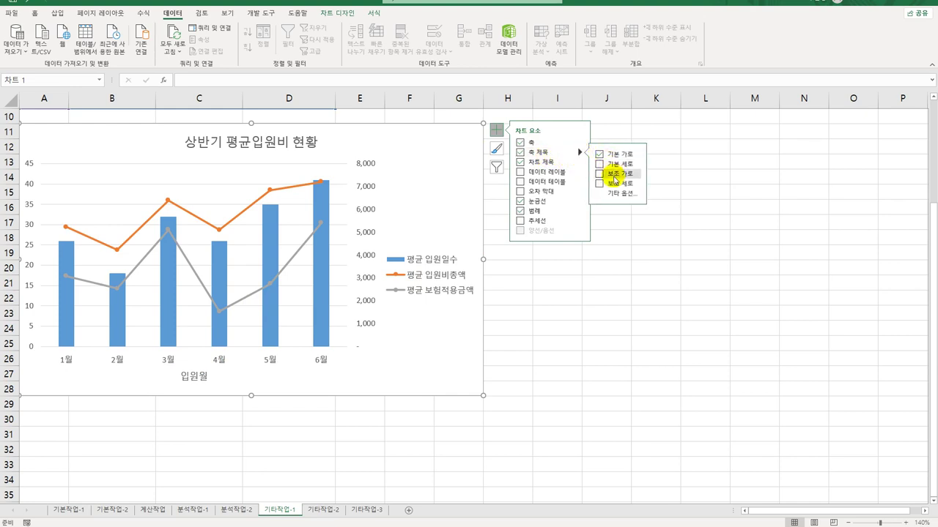
{"action": "left_click", "coordinate": [614, 165]}
{"action": "left_click", "coordinate": [615, 184]}
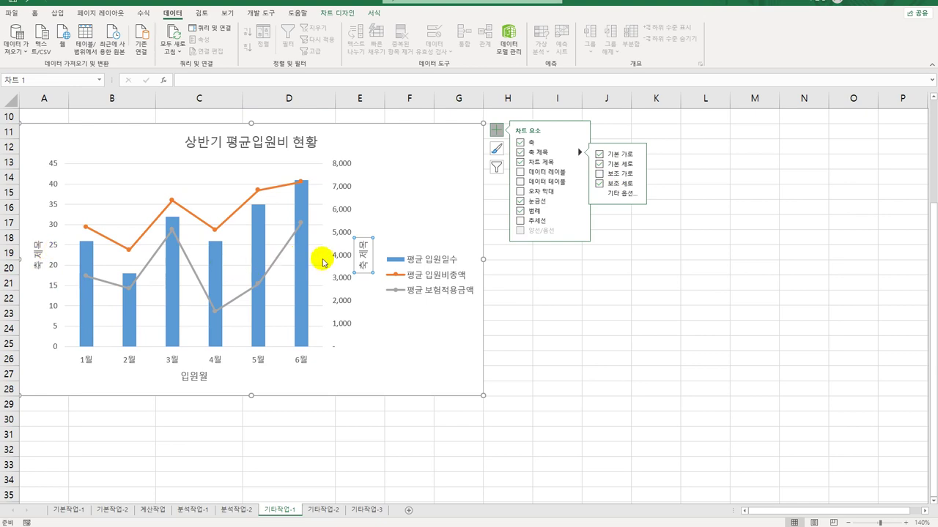
{"action": "left_click", "coordinate": [38, 249]}
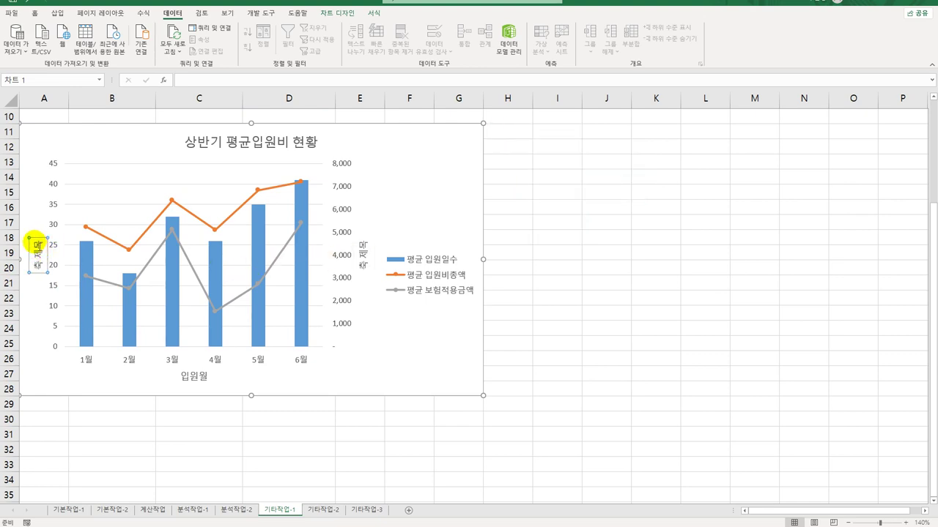
{"action": "right_click", "coordinate": [42, 277]}
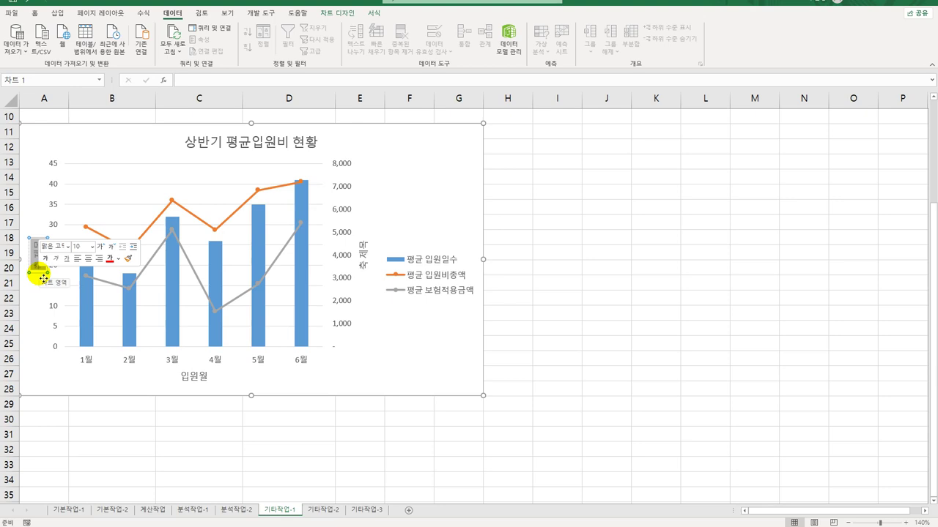
{"action": "type", "text": "입원일"}
{"action": "type", "text": "수"}
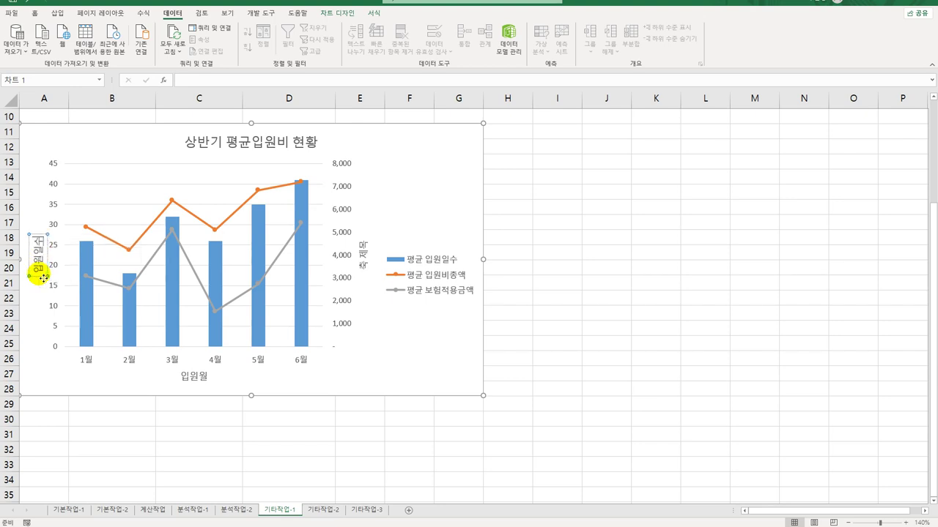
Label the secondary vertical axis title '금액'.
{"action": "left_click", "coordinate": [361, 256]}
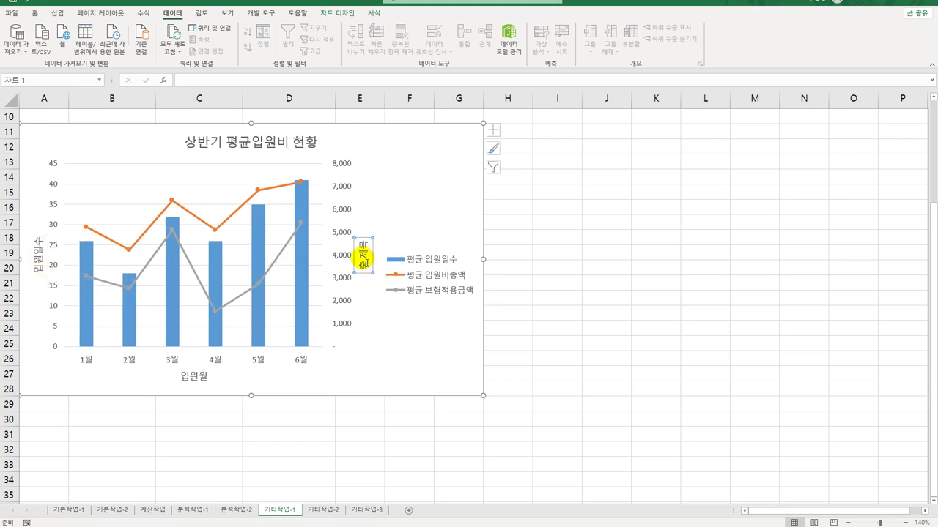
{"action": "left_click_drag", "start_coordinate": [360, 242], "coordinate": [370, 284]}
{"action": "type", "text": "입원비"}
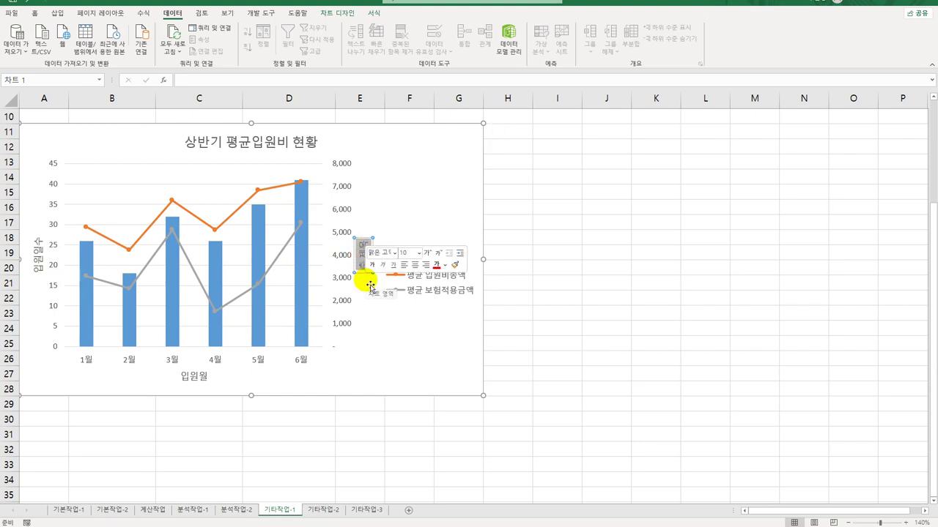
{"action": "type", "text": "총액"}
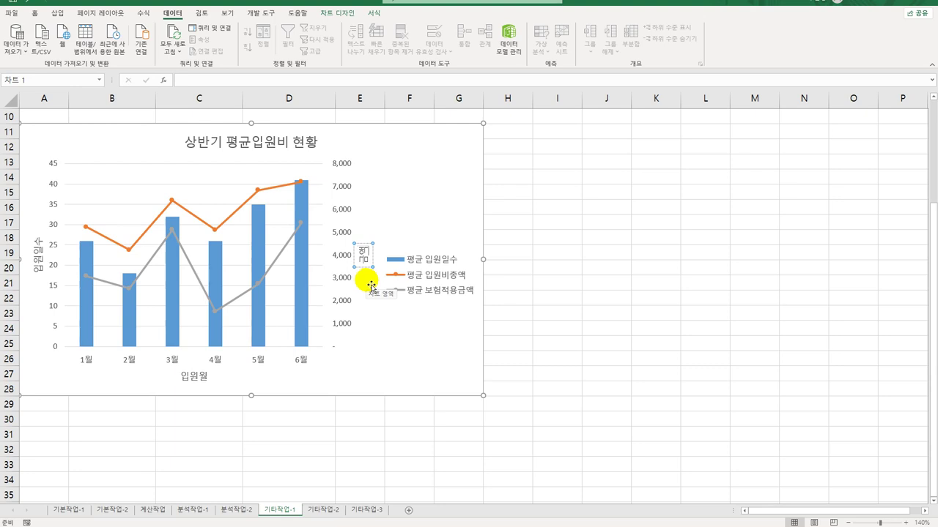
{"action": "left_click", "coordinate": [366, 271]}
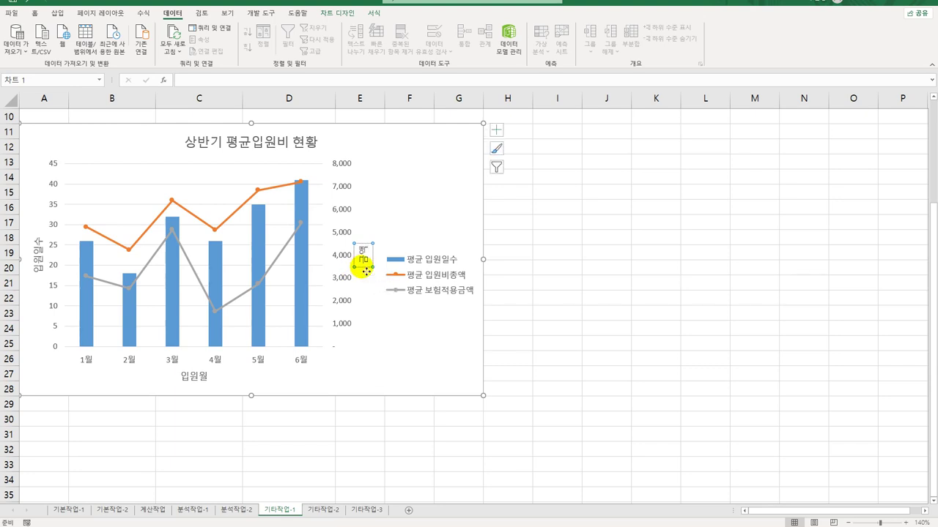
{"action": "right_click", "coordinate": [366, 271]}
{"action": "left_click", "coordinate": [421, 374]}
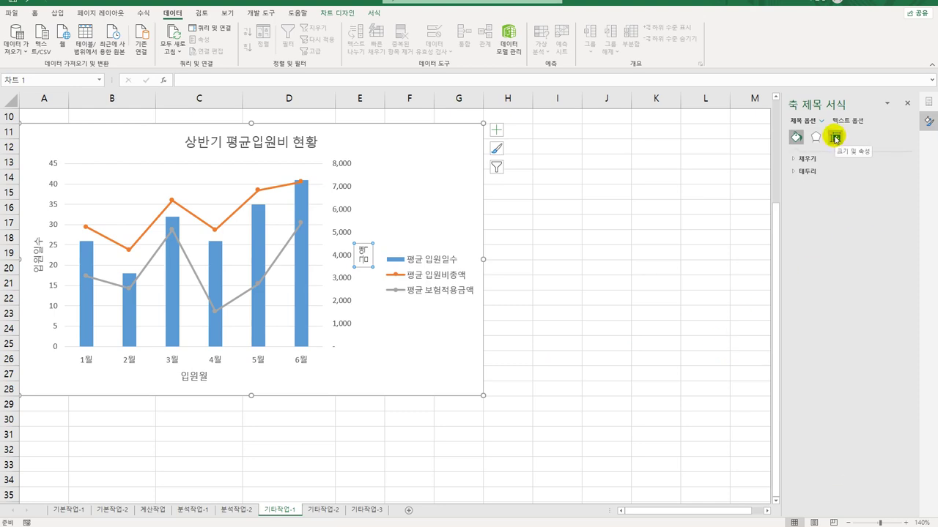
Set the text direction of the 금액 and 입원일수 axis titles to Stacked.
{"action": "left_click", "coordinate": [835, 139]}
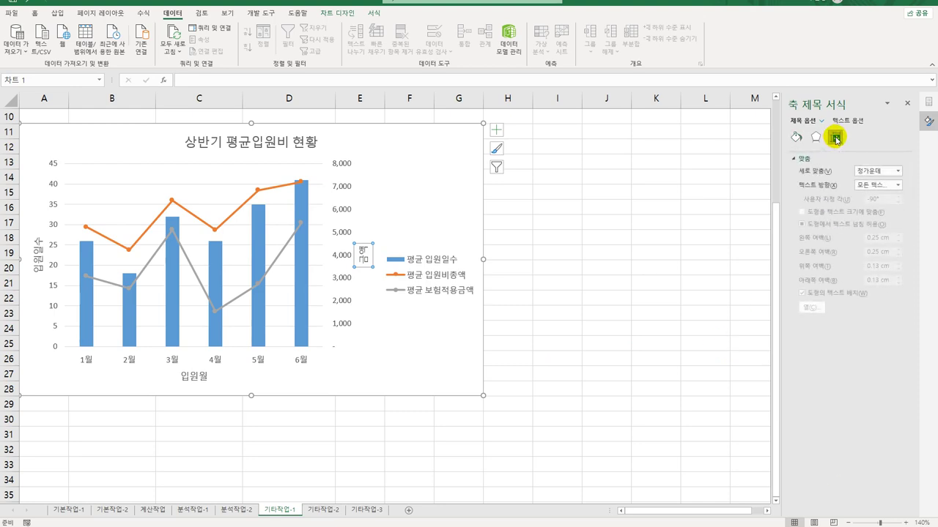
{"action": "left_click", "coordinate": [865, 187]}
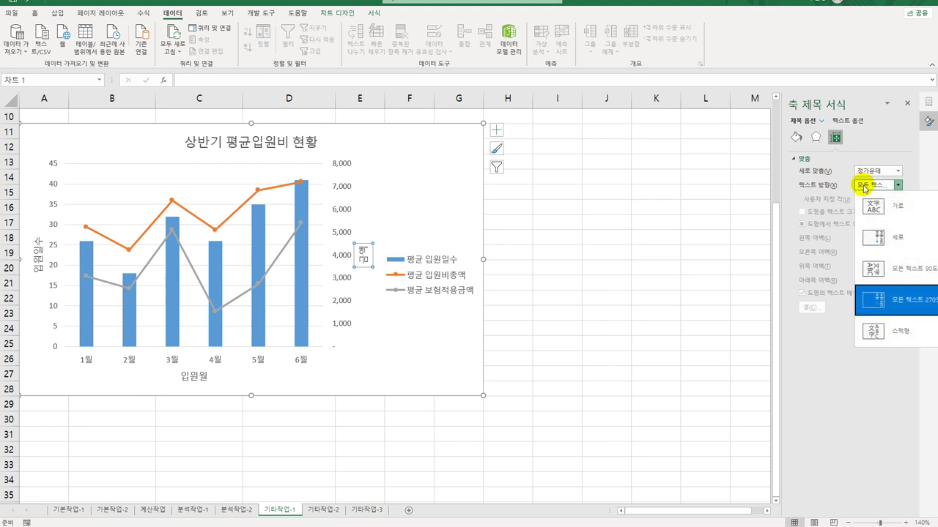
{"action": "left_click", "coordinate": [896, 301]}
{"action": "left_click", "coordinate": [51, 260]}
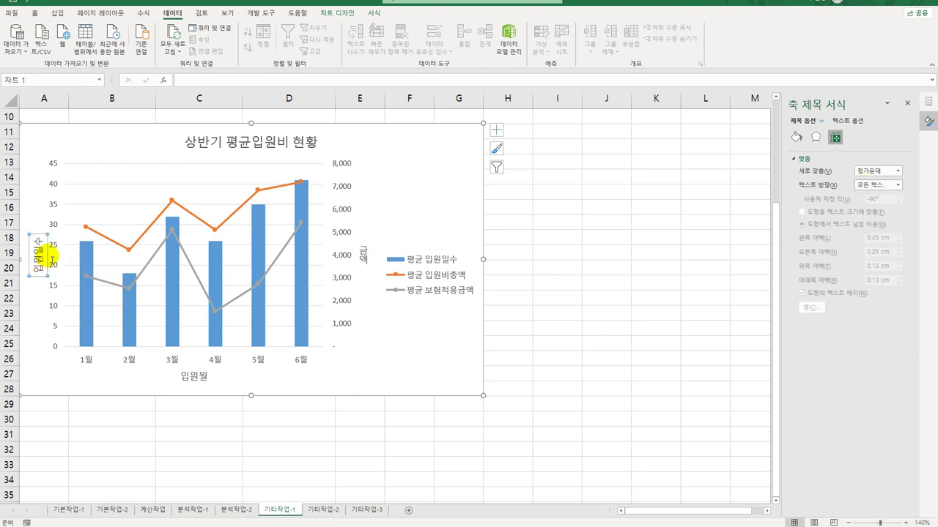
{"action": "left_click", "coordinate": [898, 186]}
{"action": "left_click", "coordinate": [896, 242]}
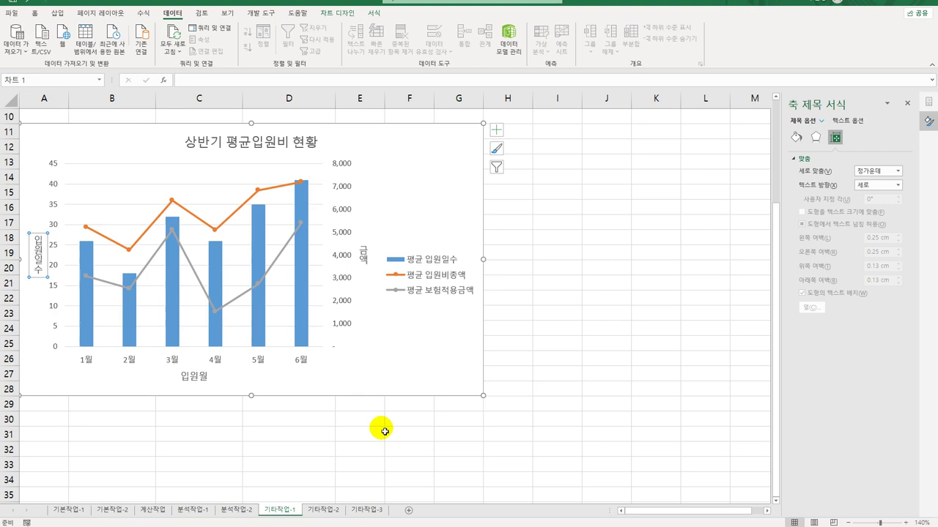
{"action": "left_click", "coordinate": [53, 227]}
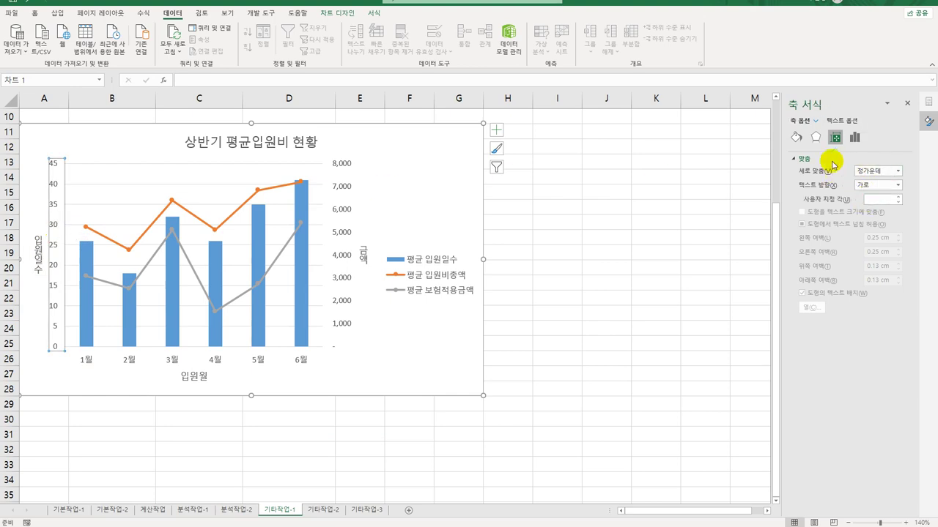
Set the left value axis maximum to 50 with a major unit of 10.
{"action": "left_click", "coordinate": [855, 139]}
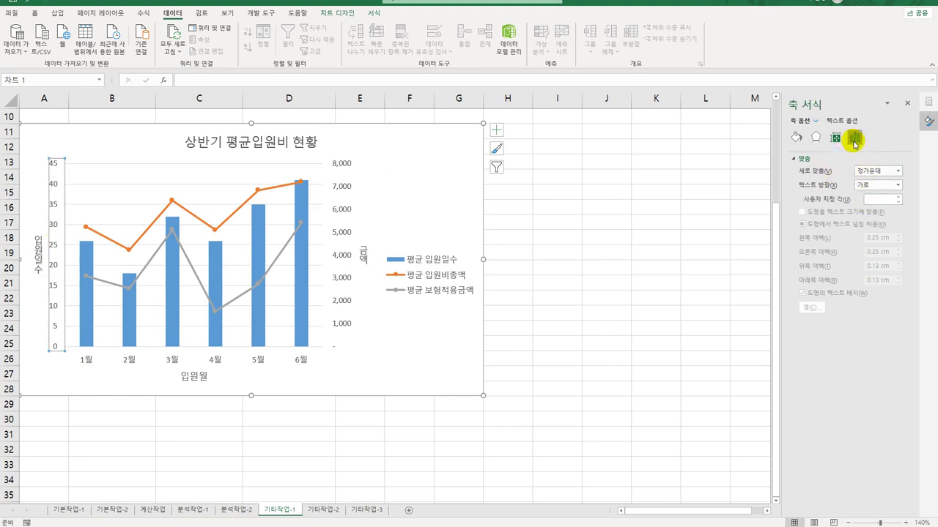
{"action": "left_click", "coordinate": [822, 159]}
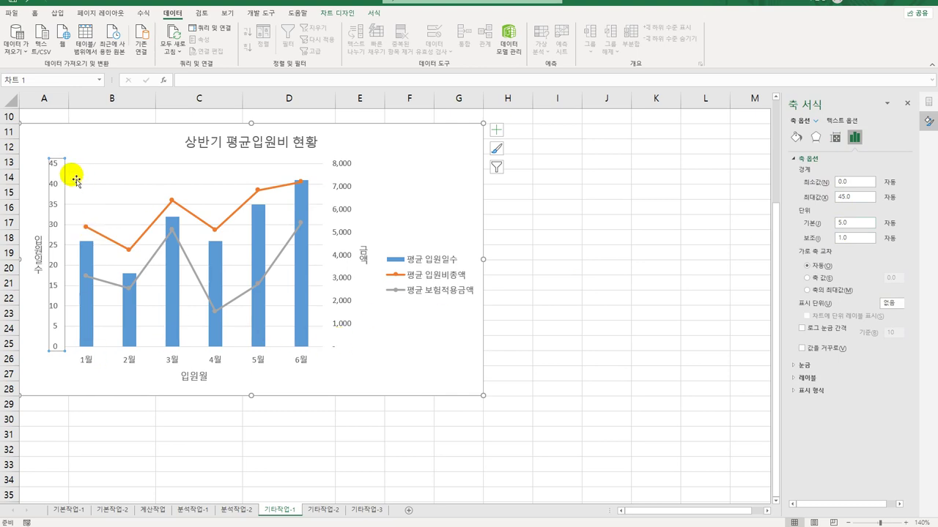
{"action": "double_click", "coordinate": [855, 196]}
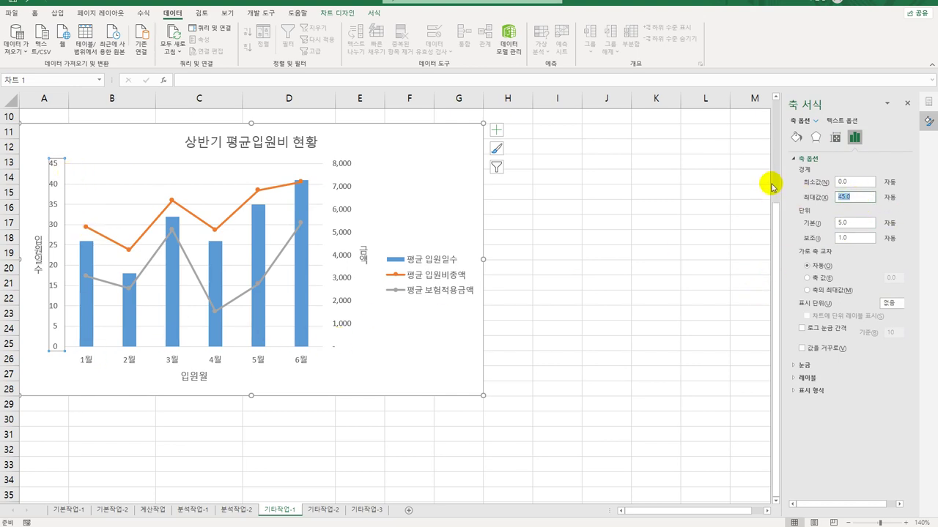
{"action": "type", "text": "50"}
{"action": "key", "text": "Return"}
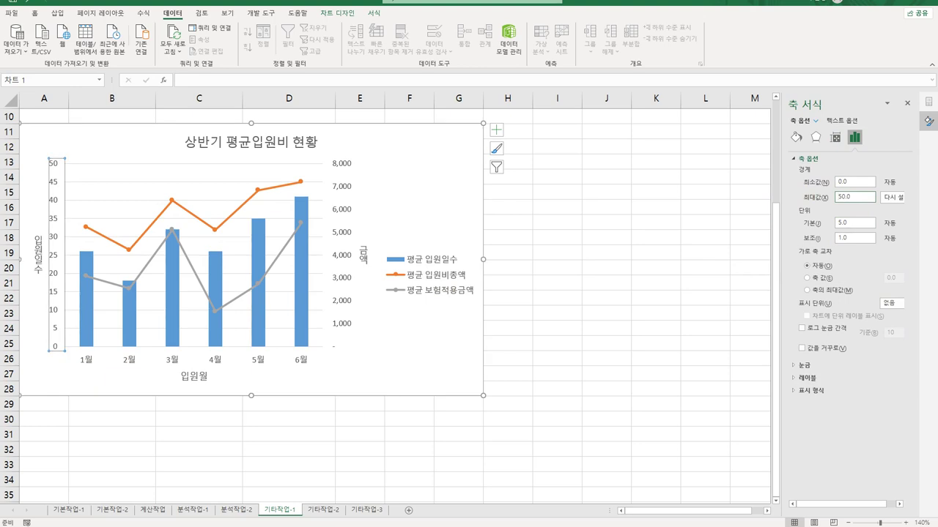
{"action": "double_click", "coordinate": [854, 223]}
{"action": "type", "text": "10"}
{"action": "key", "text": "Return"}
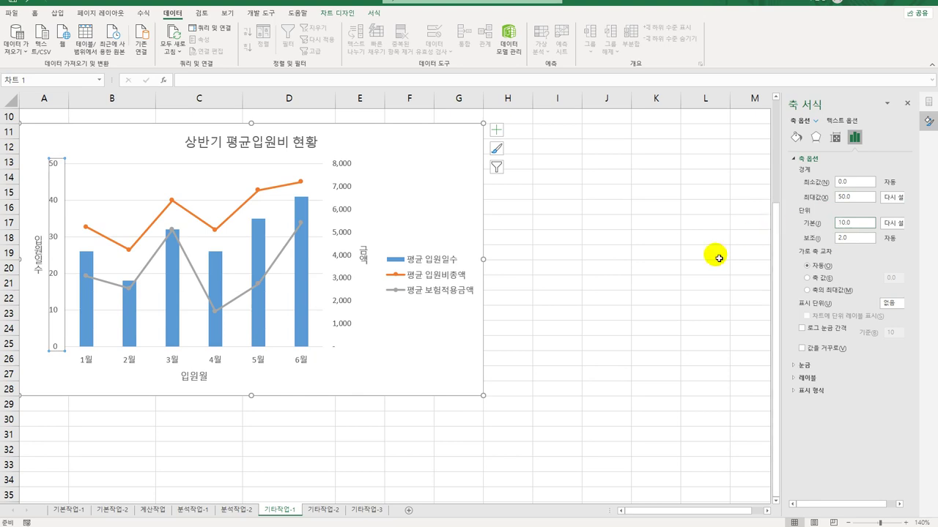
Set the right value axis maximum to 8000 with a major unit of 2000.
{"action": "left_click", "coordinate": [337, 280]}
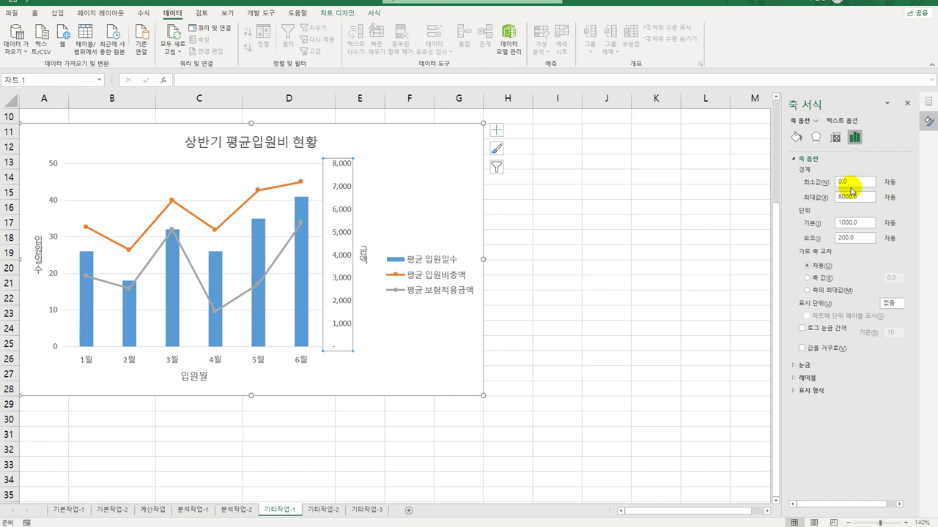
{"action": "left_click_drag", "start_coordinate": [864, 196], "coordinate": [766, 181]}
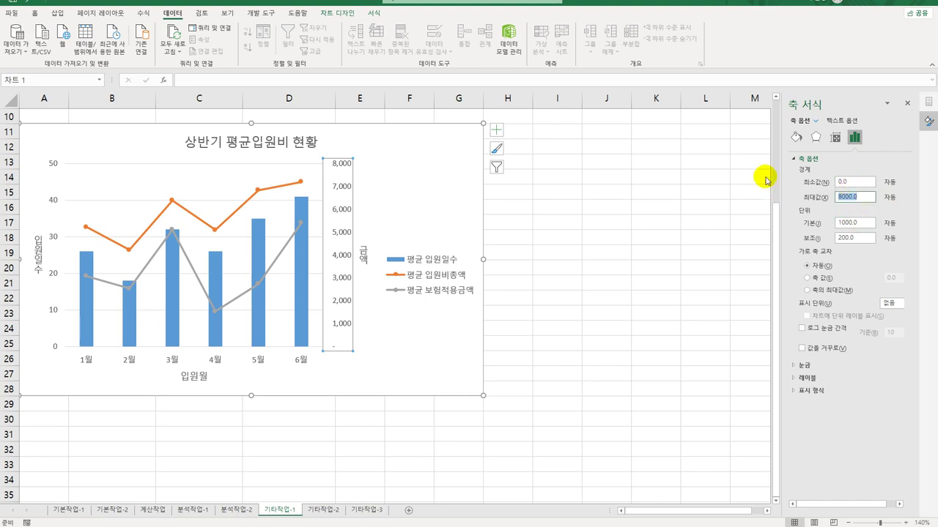
{"action": "type", "text": "8000"}
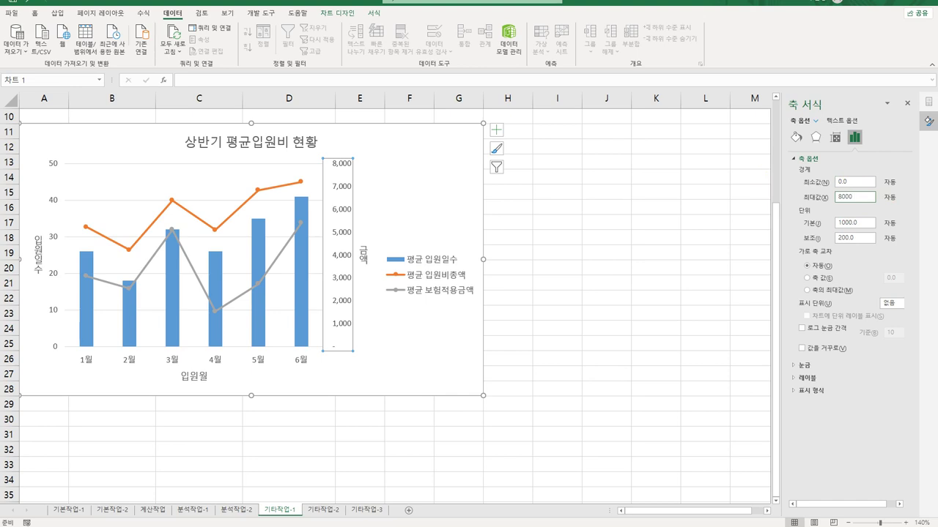
{"action": "key", "text": "Return"}
{"action": "double_click", "coordinate": [857, 222]}
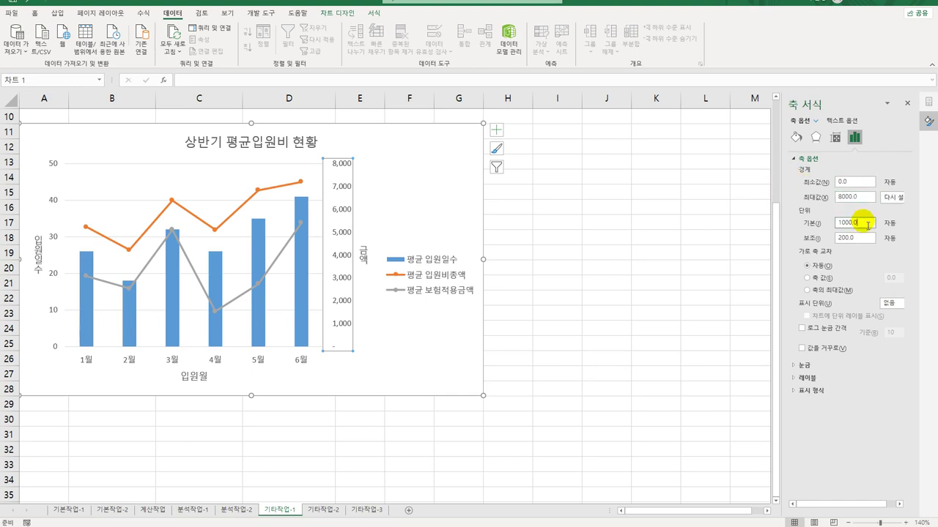
{"action": "type", "text": "2000"}
{"action": "key", "text": "Return"}
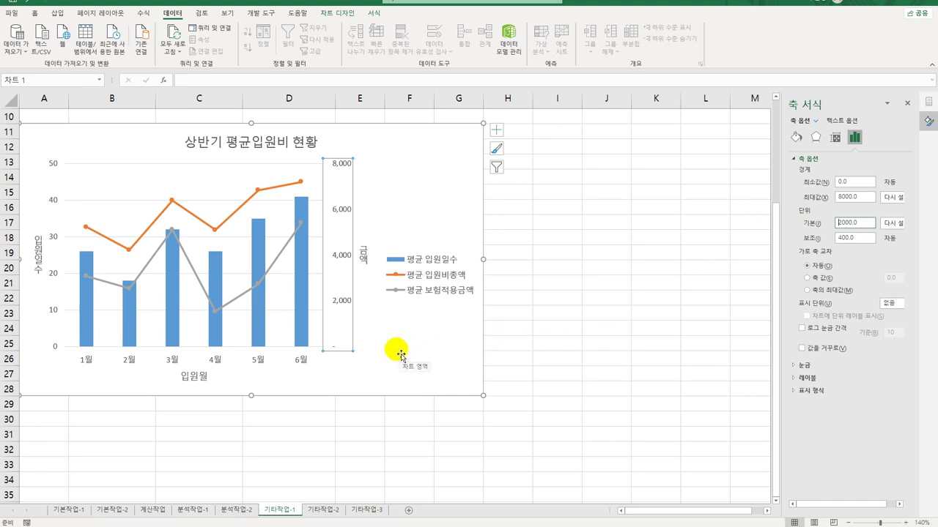
Move the chart legend to the top.
{"action": "left_click", "coordinate": [497, 132]}
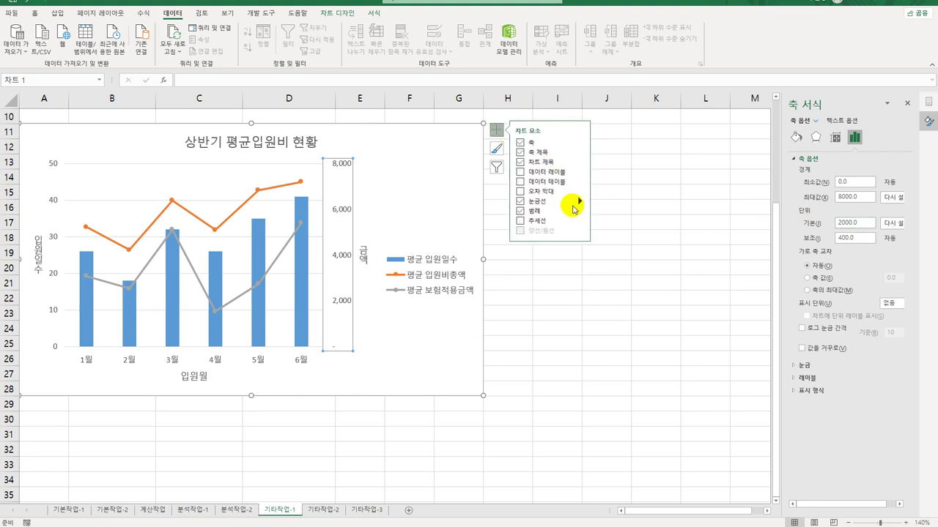
{"action": "left_click", "coordinate": [580, 212]}
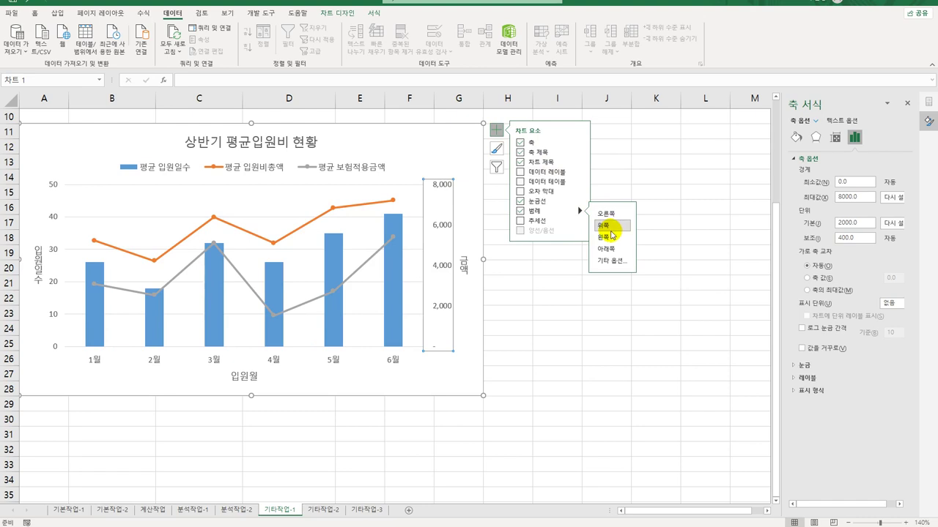
{"action": "left_click", "coordinate": [462, 147]}
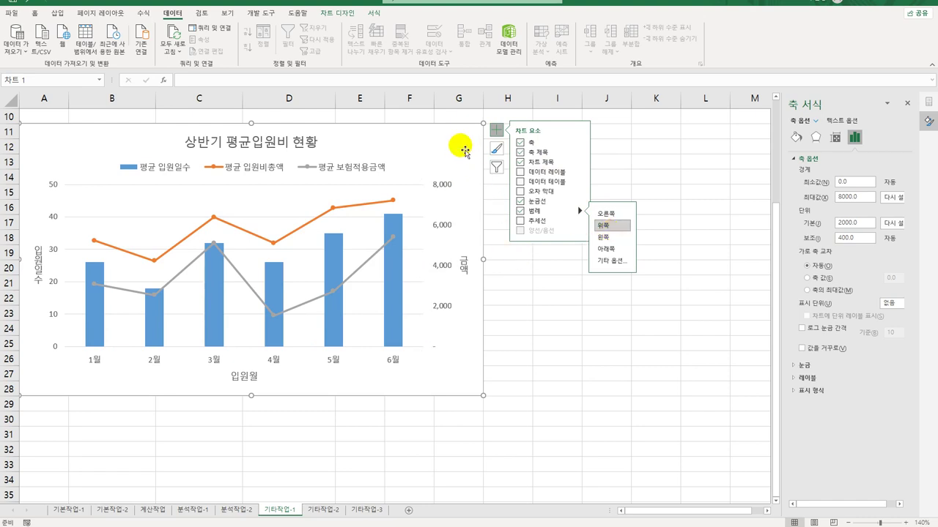
Give the chart area rounded corners and an outer shadow, then open sheet 기타작업-2.
{"action": "left_click", "coordinate": [795, 139]}
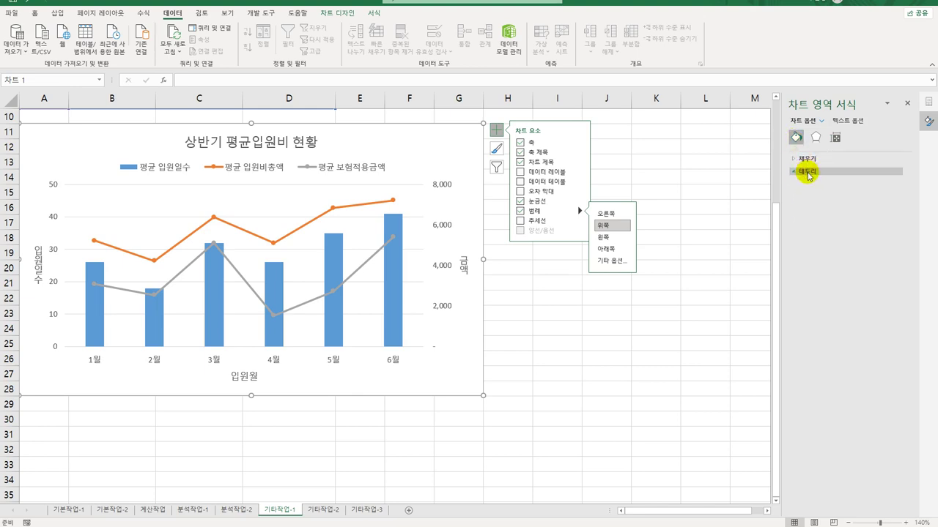
{"action": "left_click", "coordinate": [807, 172]}
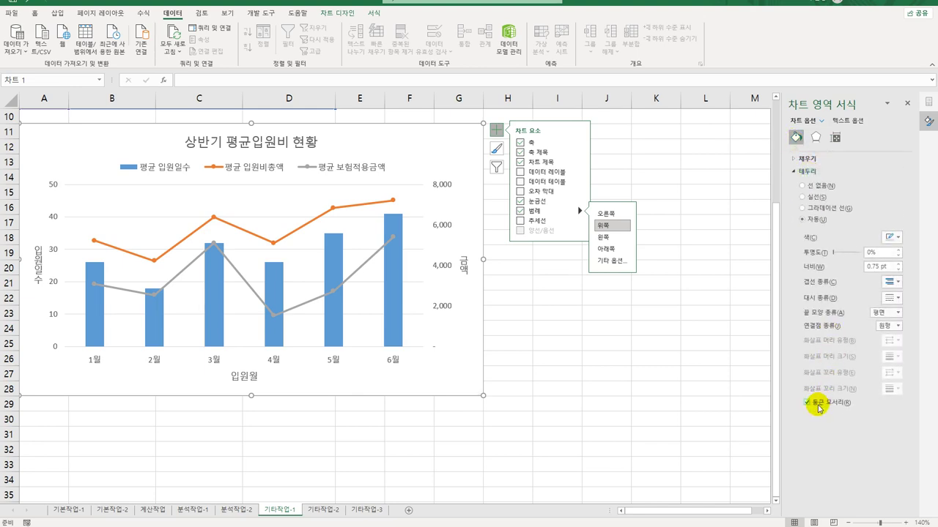
{"action": "left_click", "coordinate": [814, 137]}
{"action": "left_click", "coordinate": [809, 158]}
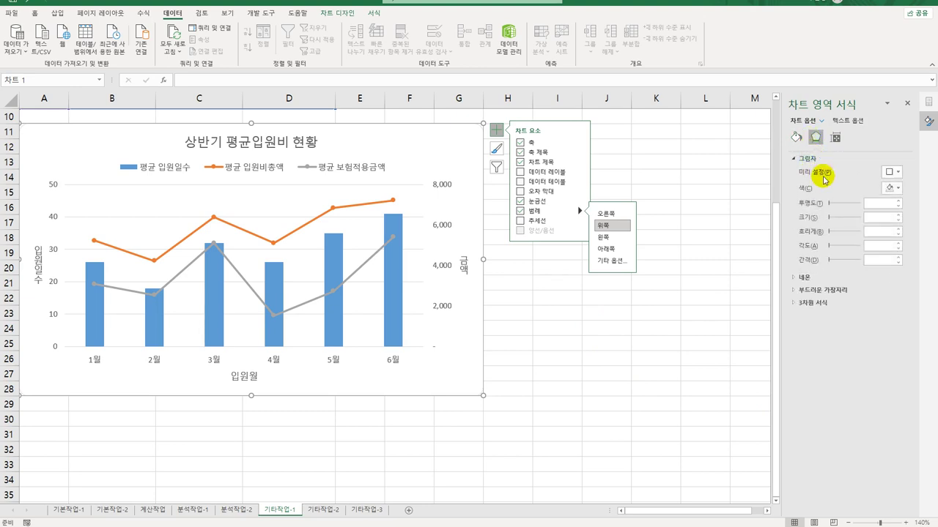
{"action": "left_click", "coordinate": [892, 172]}
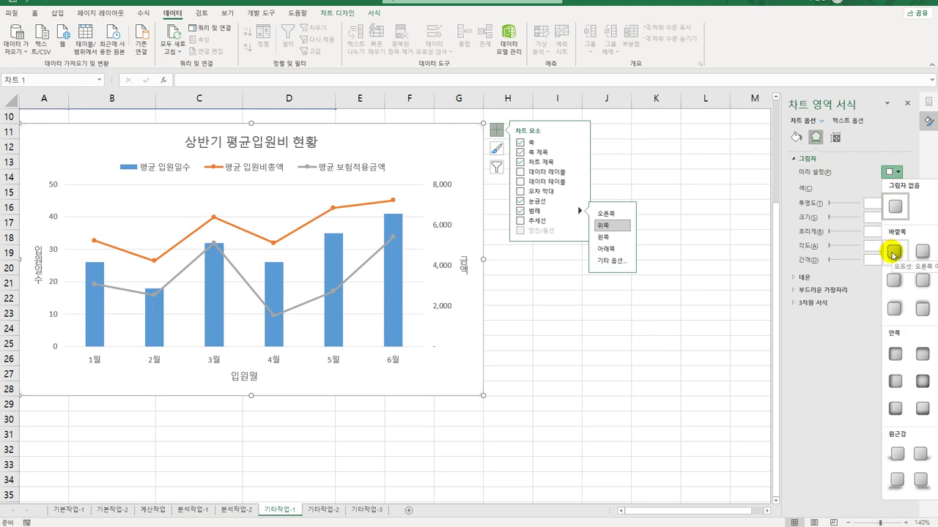
{"action": "left_click", "coordinate": [893, 254]}
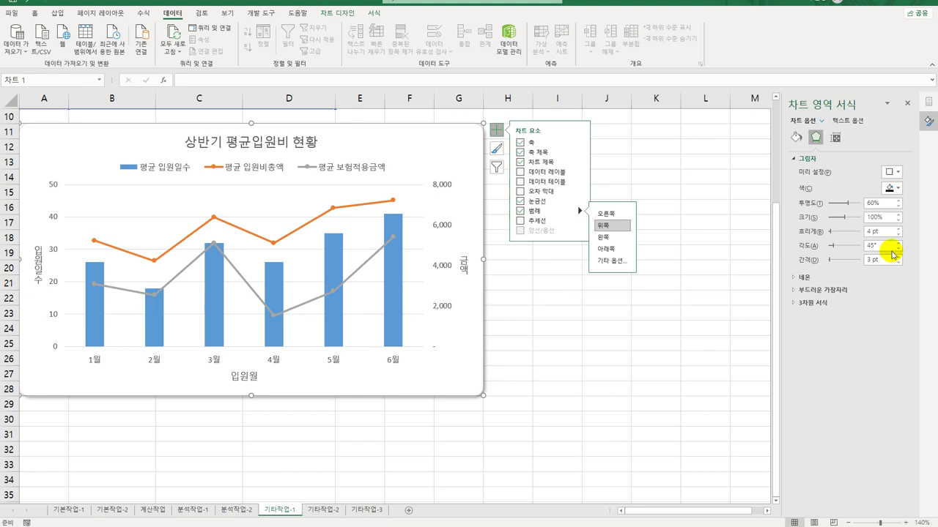
{"action": "left_click", "coordinate": [602, 380]}
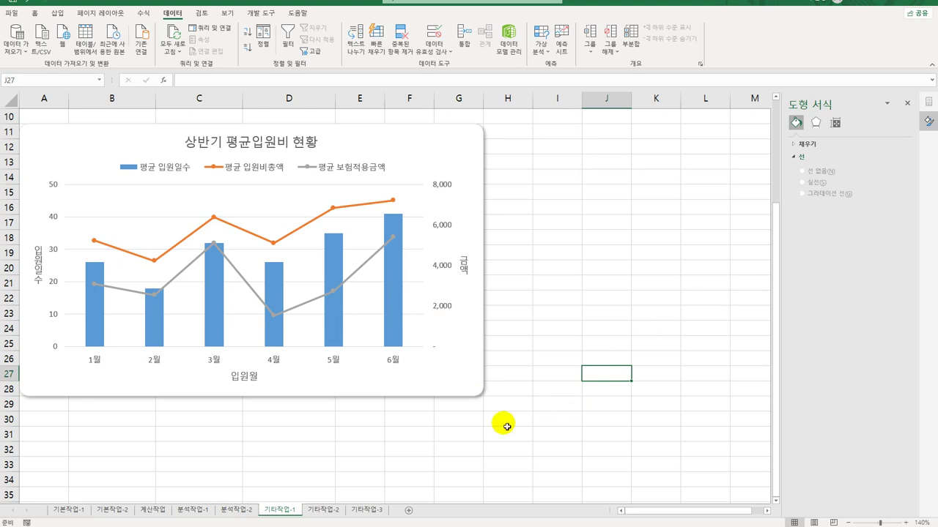
{"action": "left_click", "coordinate": [321, 511]}
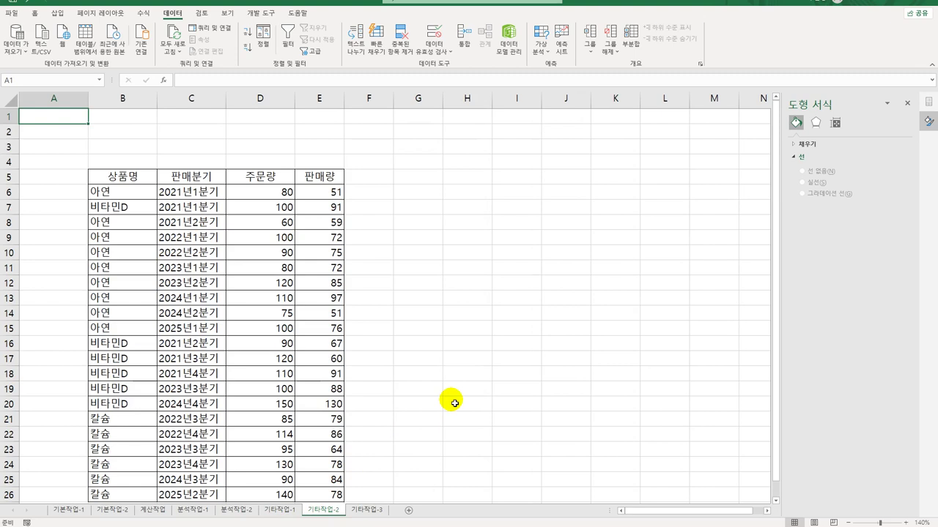
Draw a Form Control button from the Developer tab's Insert list over cells B2:C3.
{"action": "left_click", "coordinate": [510, 361]}
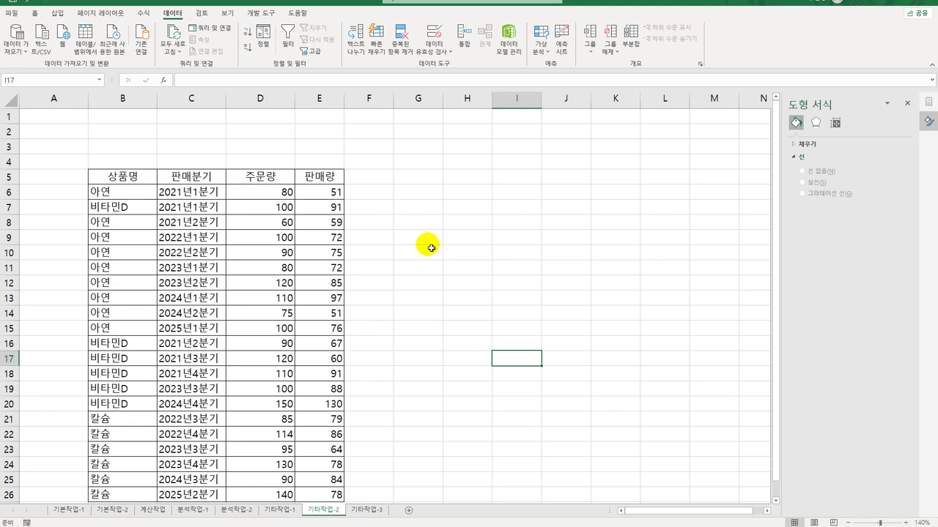
{"action": "left_click", "coordinate": [426, 149]}
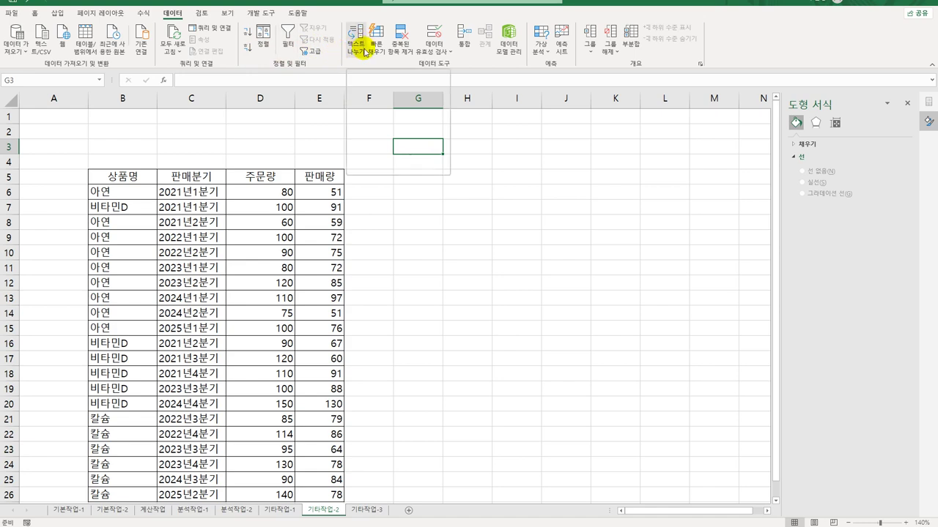
{"action": "left_click", "coordinate": [261, 14]}
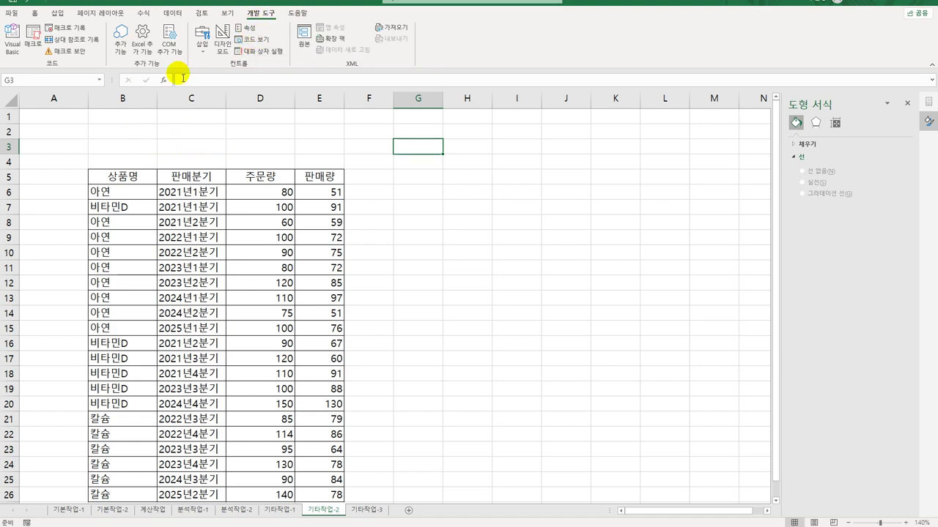
{"action": "left_click", "coordinate": [201, 40]}
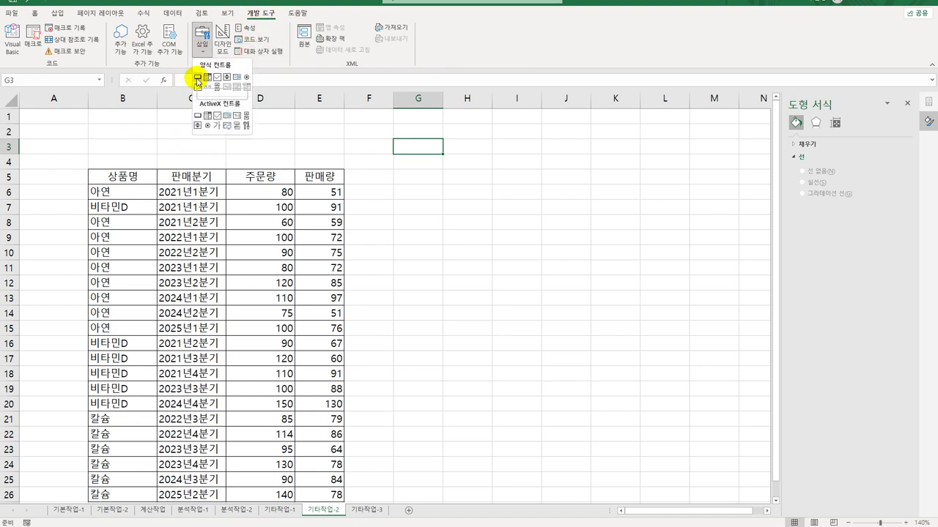
{"action": "left_click", "coordinate": [197, 78]}
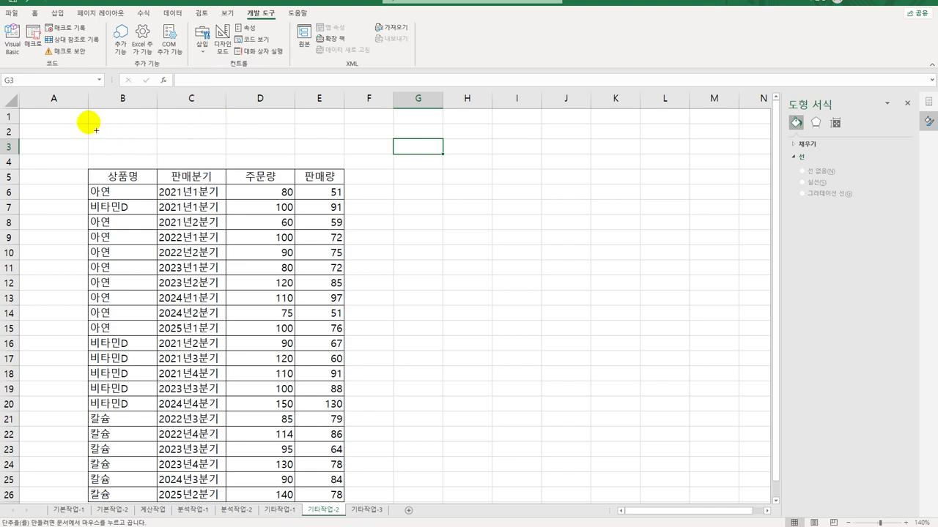
{"action": "left_click_drag", "start_coordinate": [96, 129], "coordinate": [219, 155]}
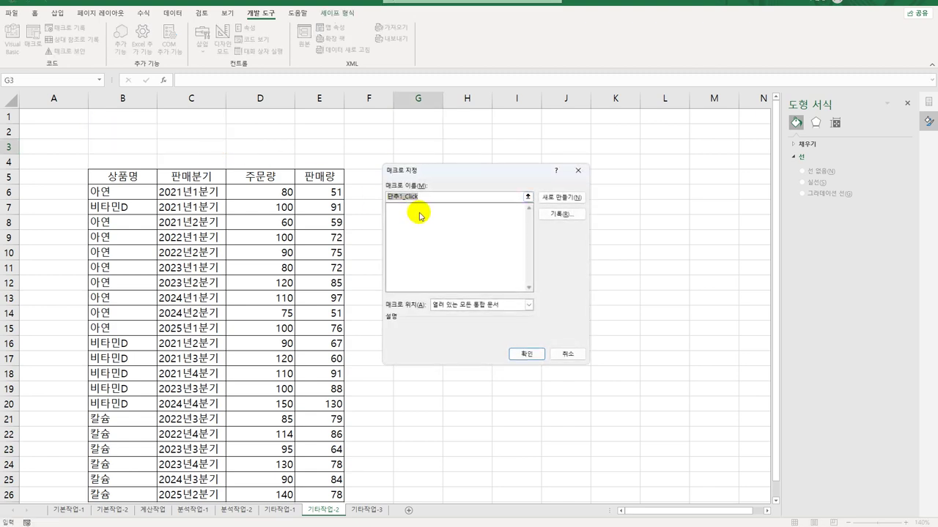
Name the button's macro 숫자서식, start recording it, and select D6:E26.
{"action": "type", "text": "숫자서식"}
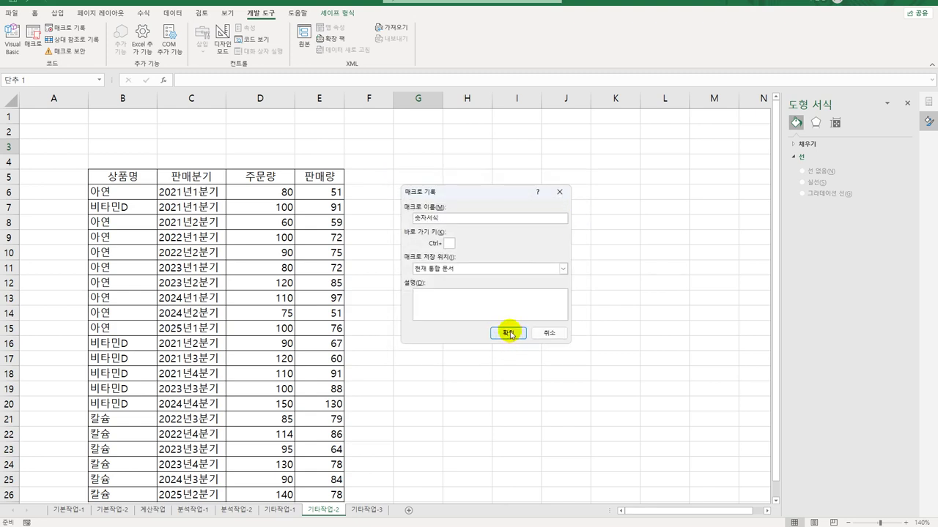
{"action": "left_click", "coordinate": [509, 333]}
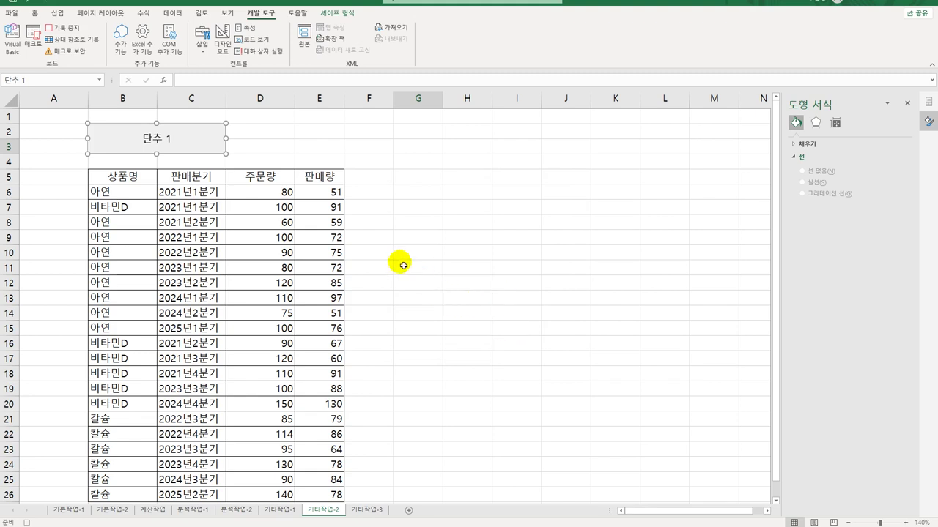
{"action": "left_click_drag", "start_coordinate": [267, 192], "coordinate": [334, 436]}
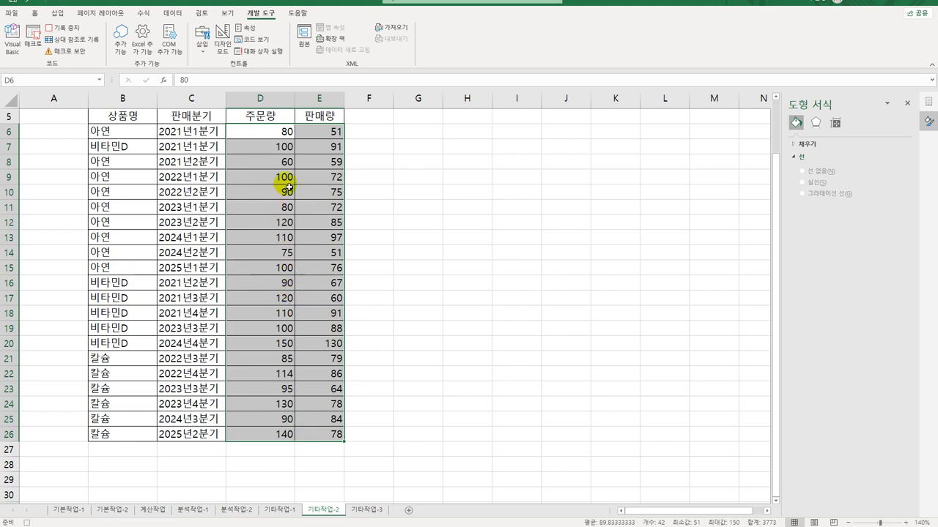
Give D6:E26 the custom number format [파랑][>=120]0;[빨강][<60]0;0.
{"action": "right_click", "coordinate": [278, 131]}
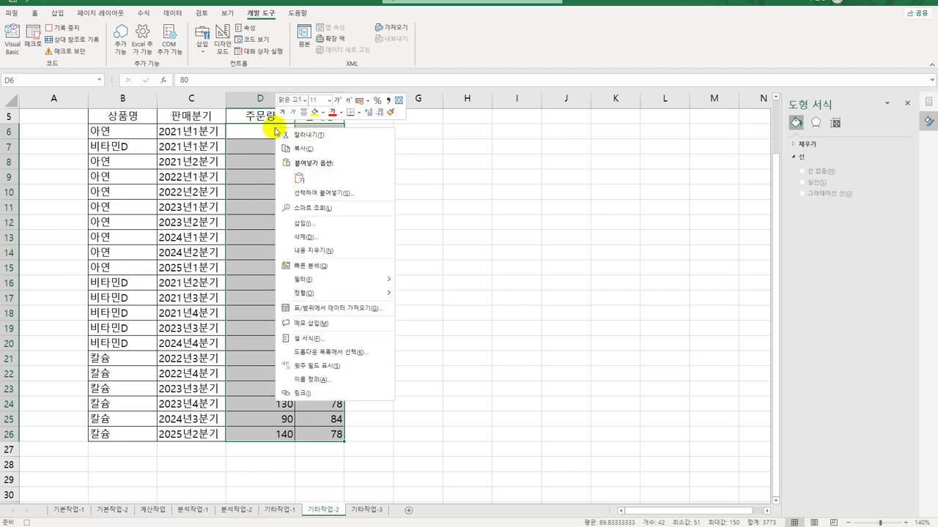
{"action": "left_click", "coordinate": [356, 340]}
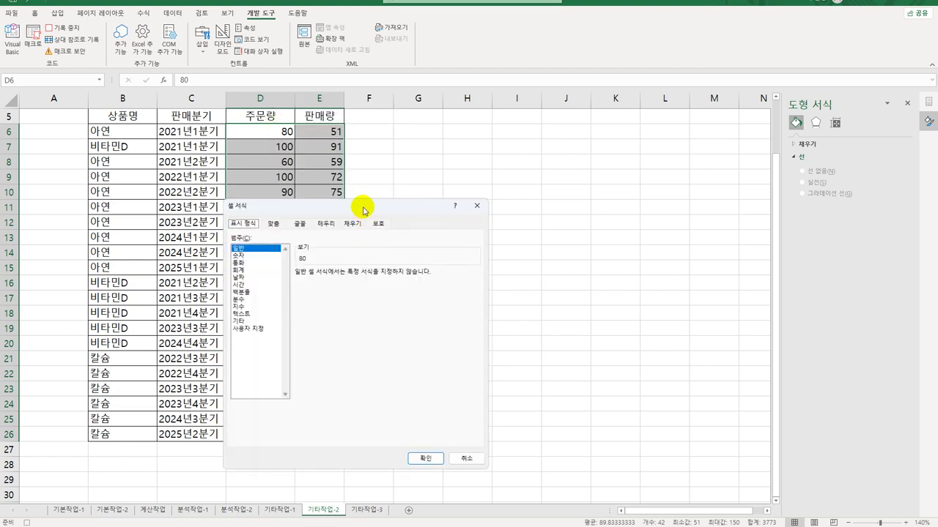
{"action": "left_click_drag", "start_coordinate": [367, 207], "coordinate": [531, 145]}
{"action": "left_click", "coordinate": [424, 269]}
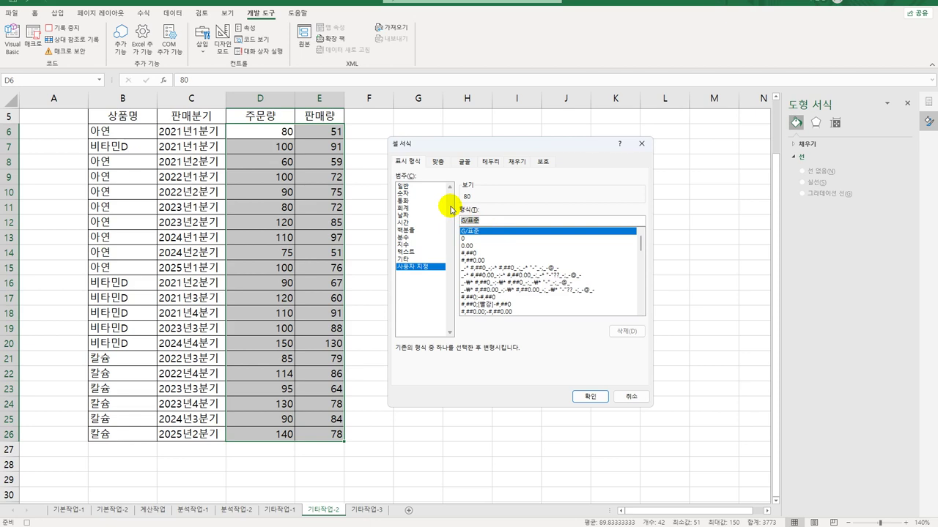
{"action": "key", "text": "BackSpace"}
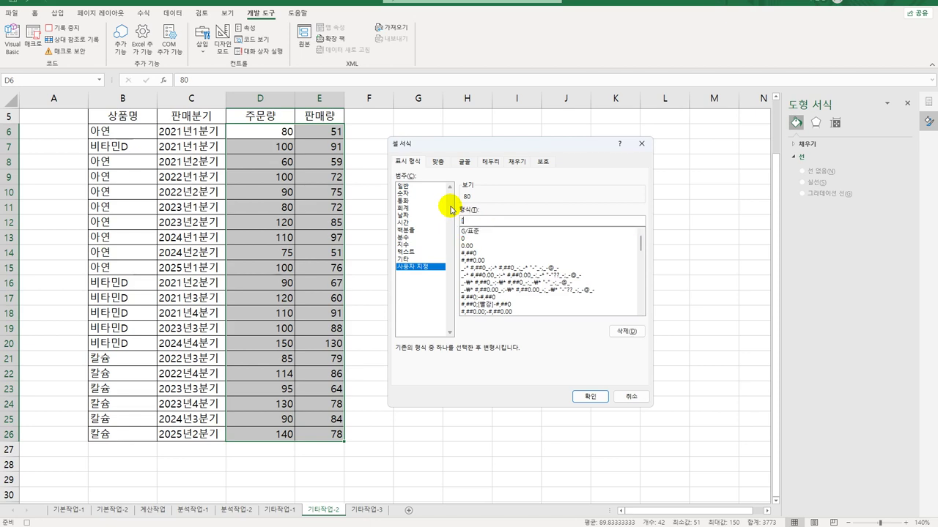
{"action": "type", "text": "[파랑][>=120]"}
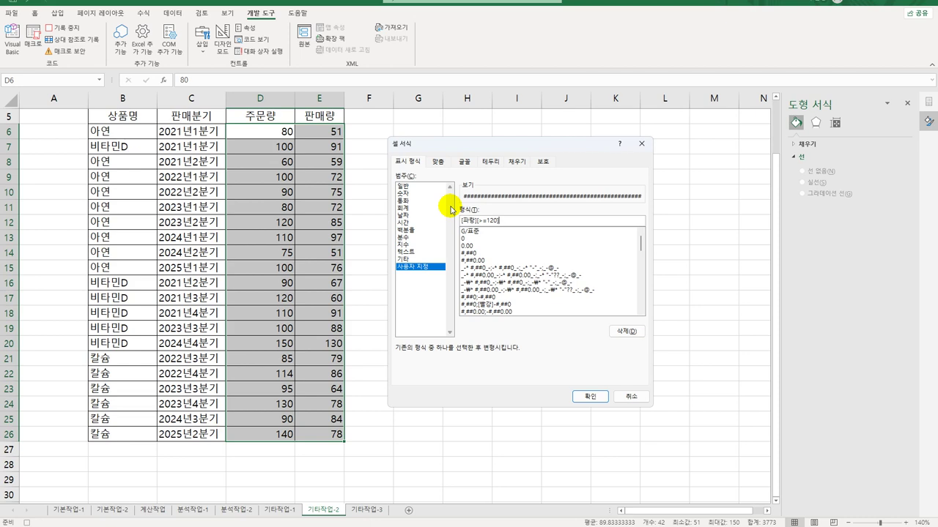
{"action": "type", "text": "0"}
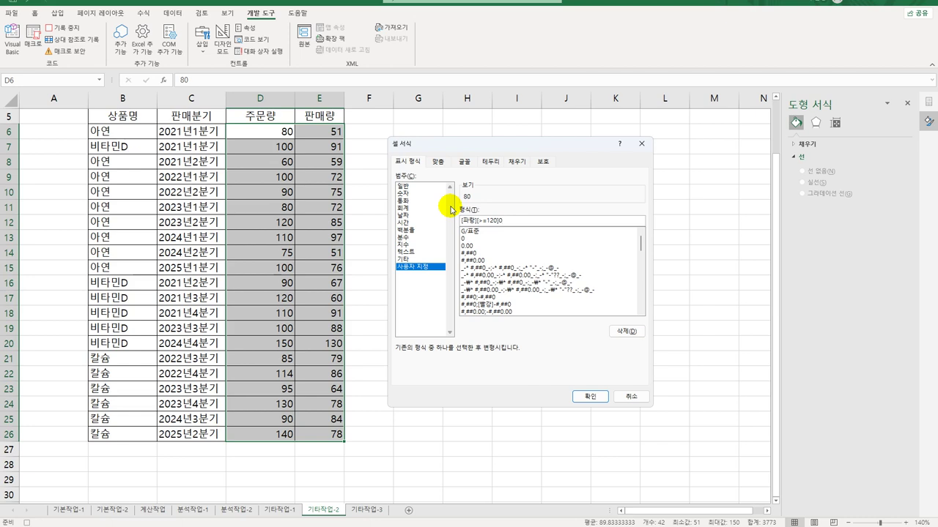
{"action": "type", "text": ";"}
{"action": "type", "text": ";"}
{"action": "type", "text": "[빨"}
{"action": "type", "text": "강]"}
{"action": "type", "text": "[<60]"}
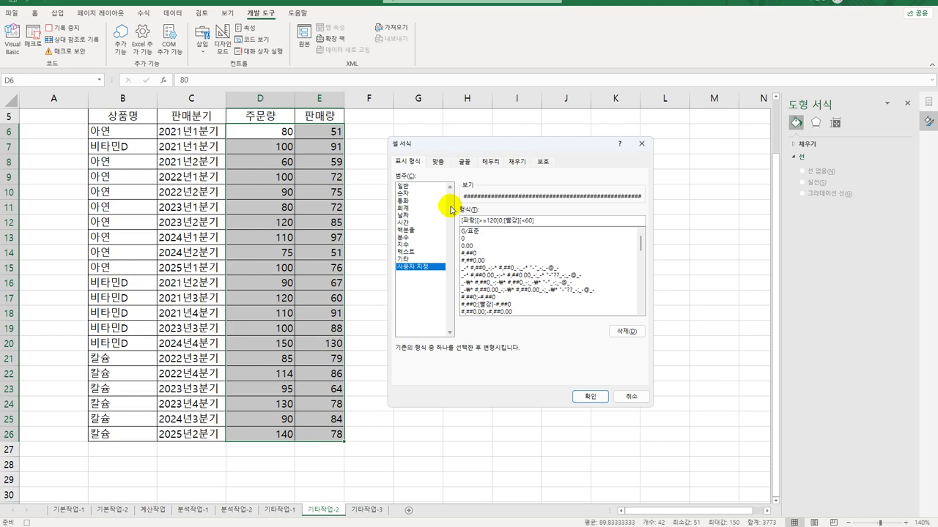
{"action": "type", "text": "0"}
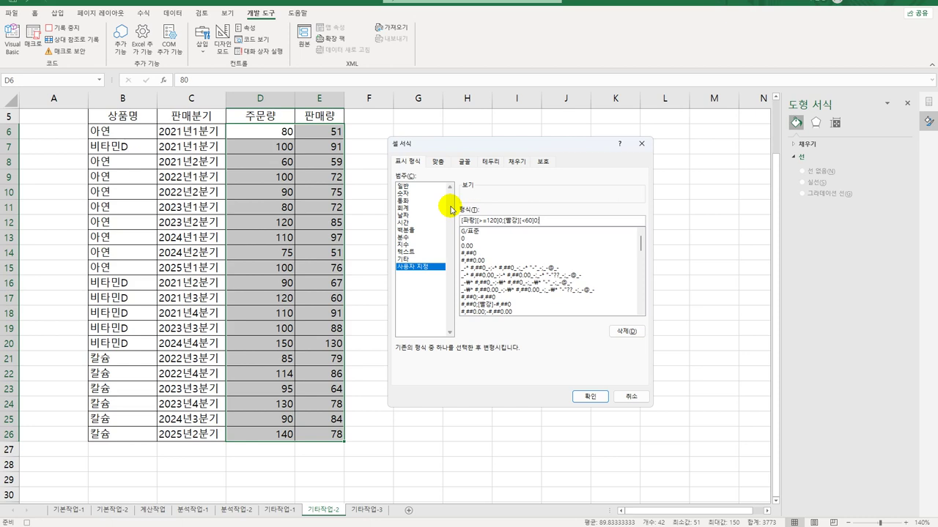
{"action": "type", "text": ";0"}
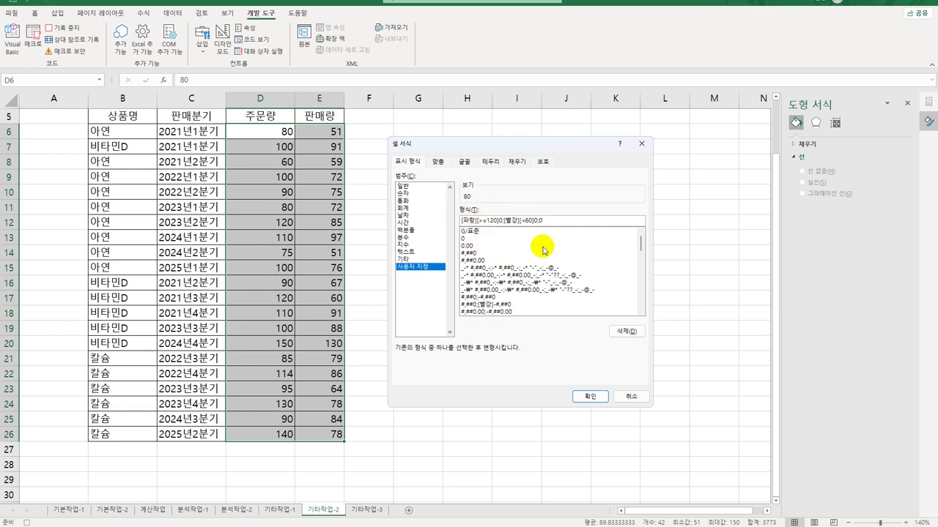
{"action": "left_click", "coordinate": [595, 397]}
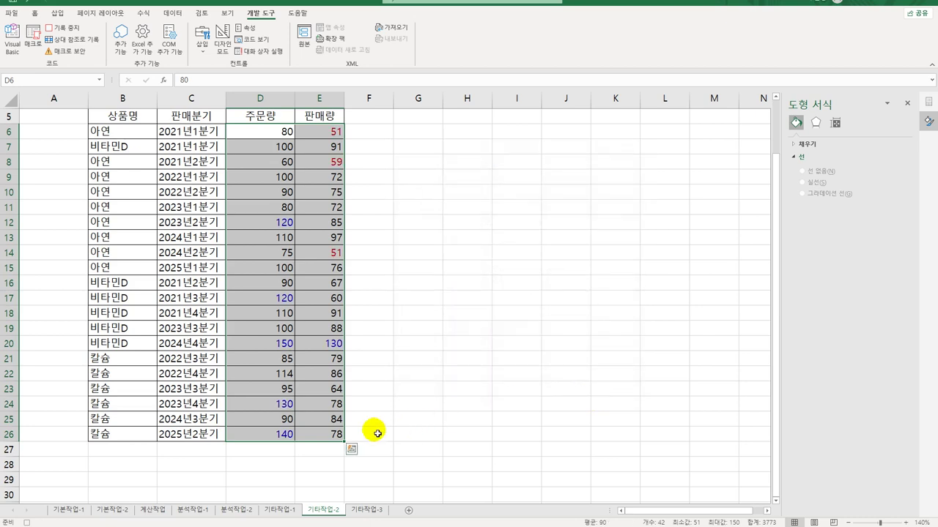
Deselect the range and stop the macro recording.
{"action": "left_click", "coordinate": [316, 436]}
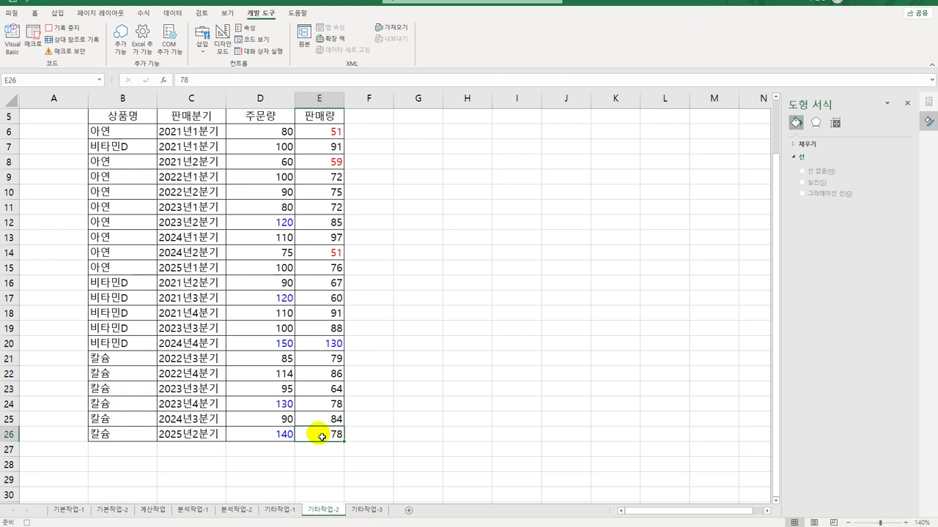
{"action": "scroll", "coordinate": [303, 381], "scroll_direction": "up", "scroll_amount": 2}
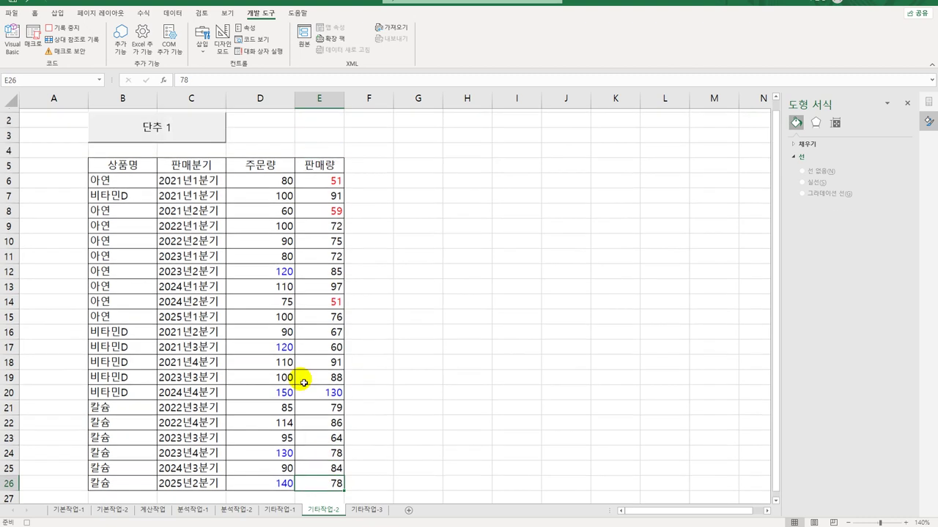
{"action": "left_click", "coordinate": [53, 28]}
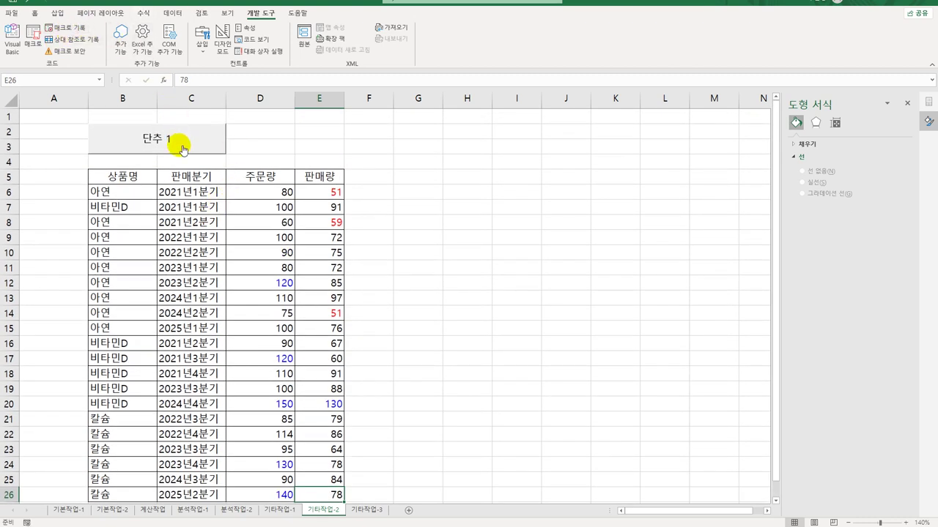
Change the 단추 1 button's label to 숫자서식.
{"action": "right_click", "coordinate": [180, 140]}
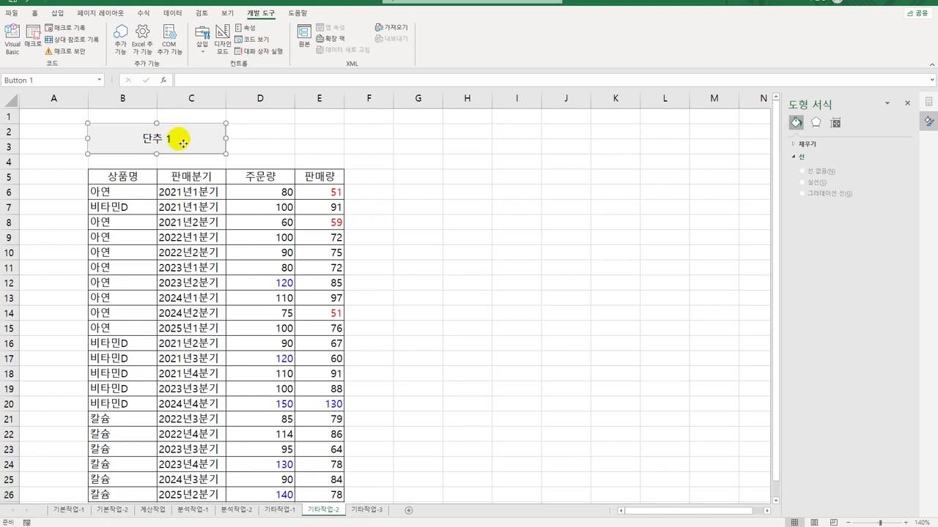
{"action": "left_click", "coordinate": [242, 192]}
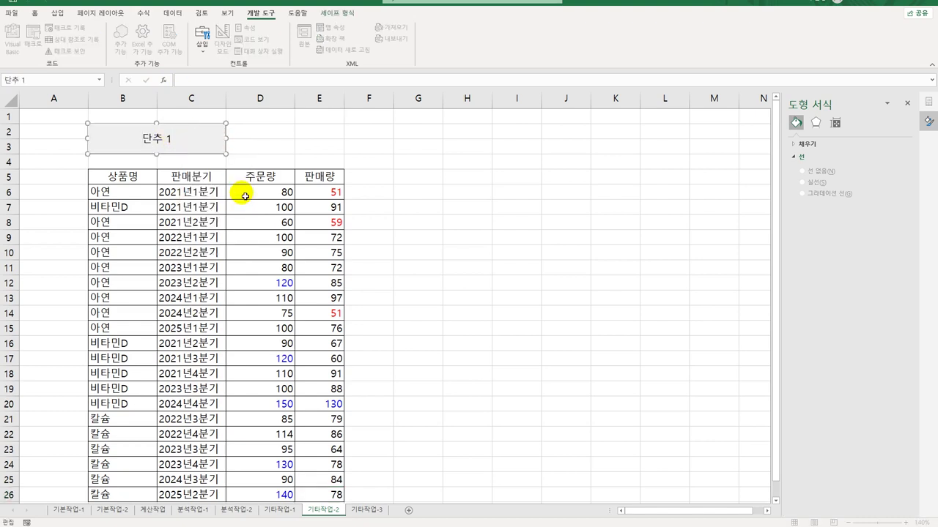
{"action": "key", "text": "ctrl+a"}
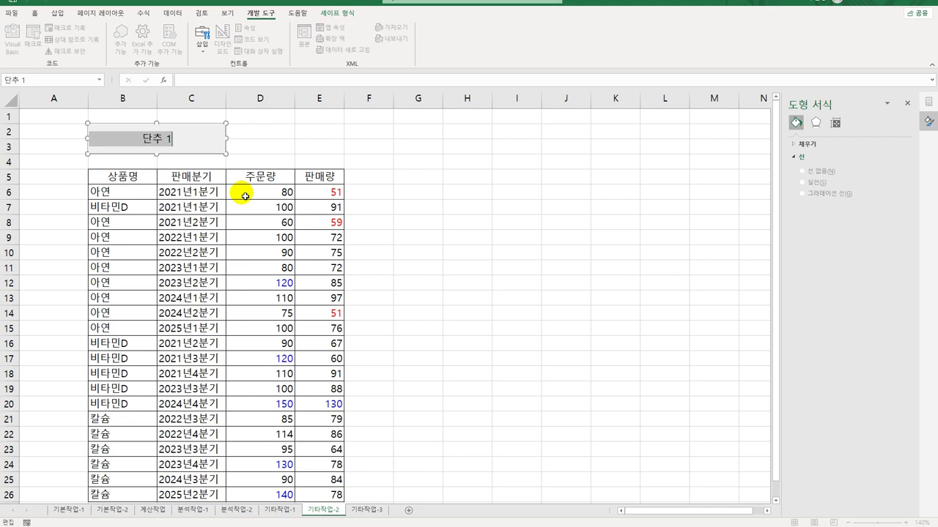
{"action": "type", "text": "숫자서식"}
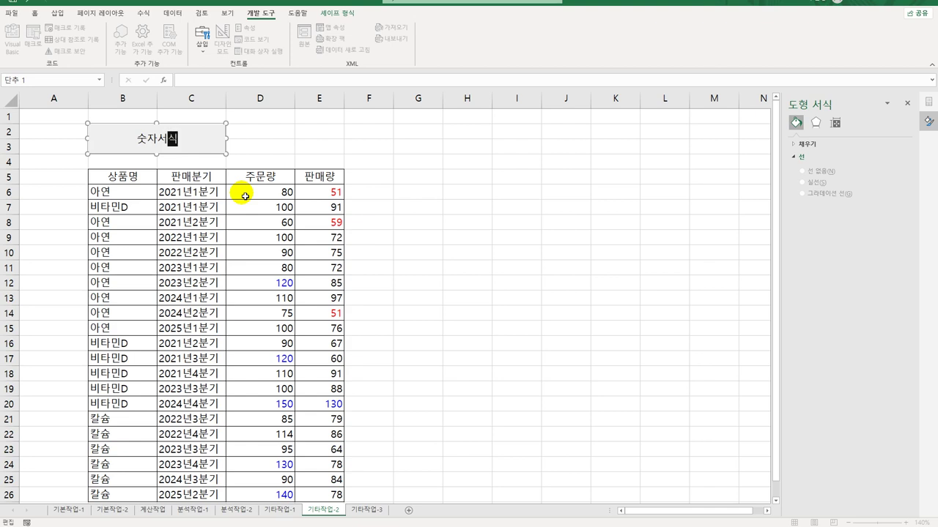
{"action": "left_click", "coordinate": [514, 266]}
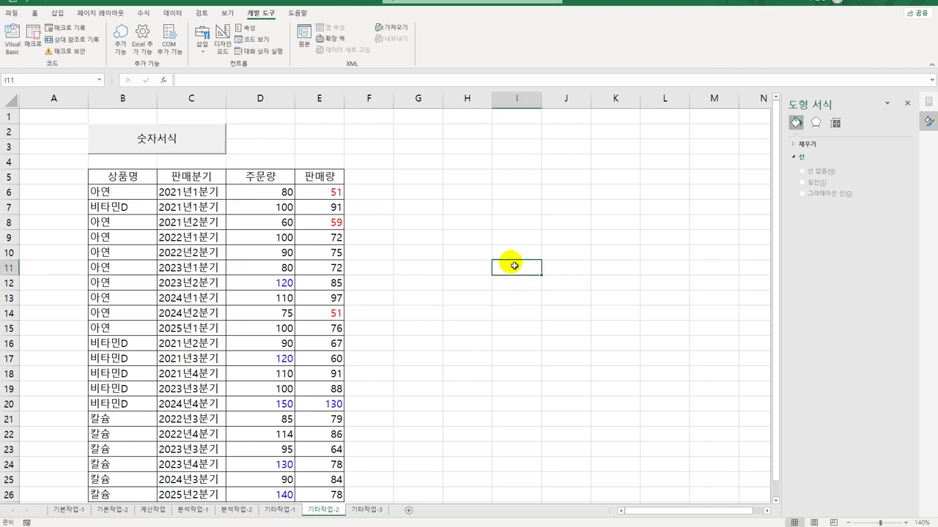
Draw a second Form Control button over D2:E3.
{"action": "left_click", "coordinate": [209, 50]}
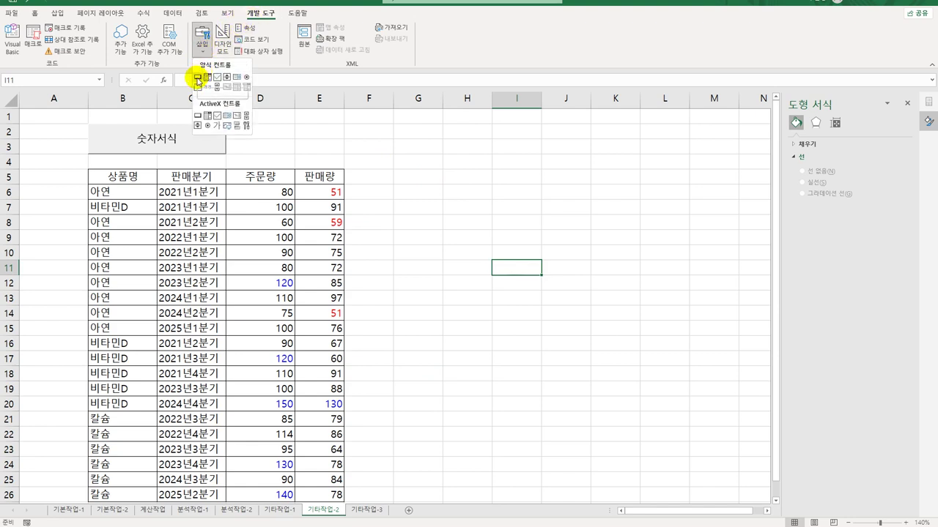
{"action": "left_click", "coordinate": [197, 77]}
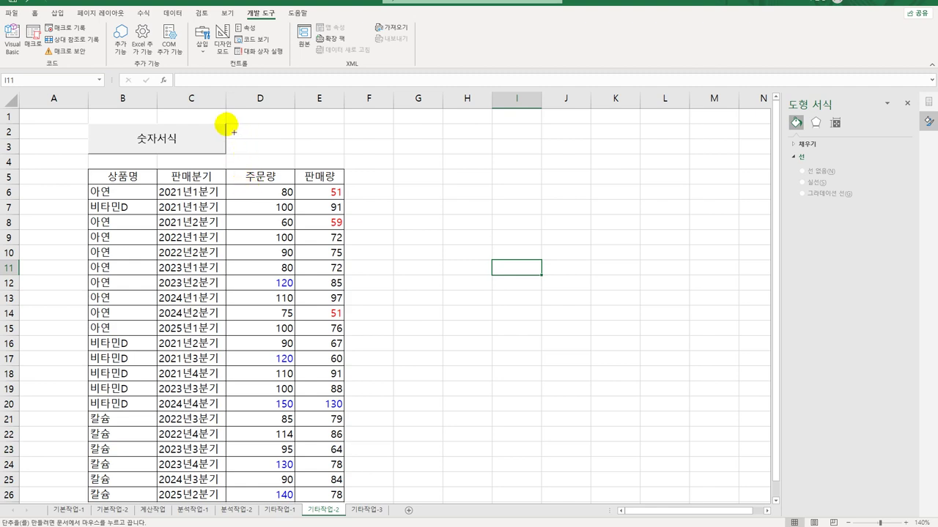
{"action": "left_click_drag", "start_coordinate": [227, 124], "coordinate": [330, 165]}
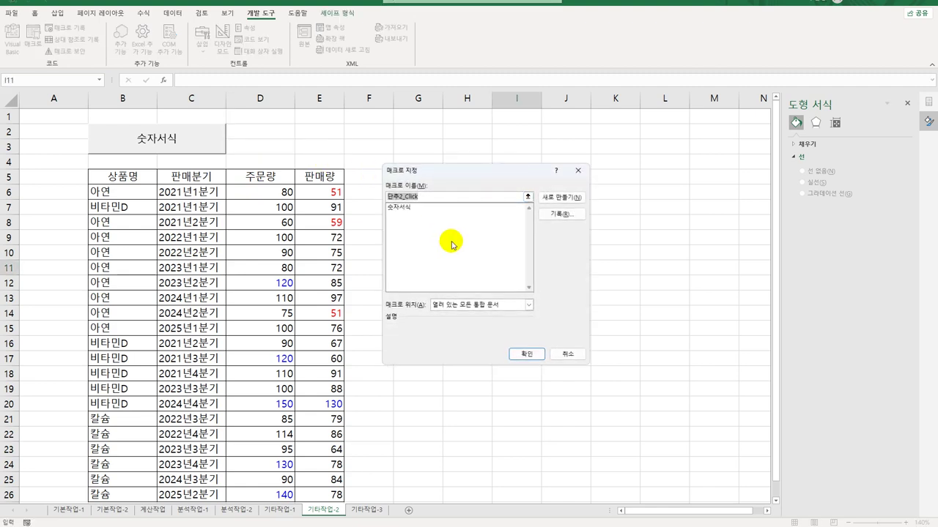
Record a new macro named 일반 for the button and select D6:E26.
{"action": "type", "text": "일반"}
{"action": "left_click", "coordinate": [556, 214]}
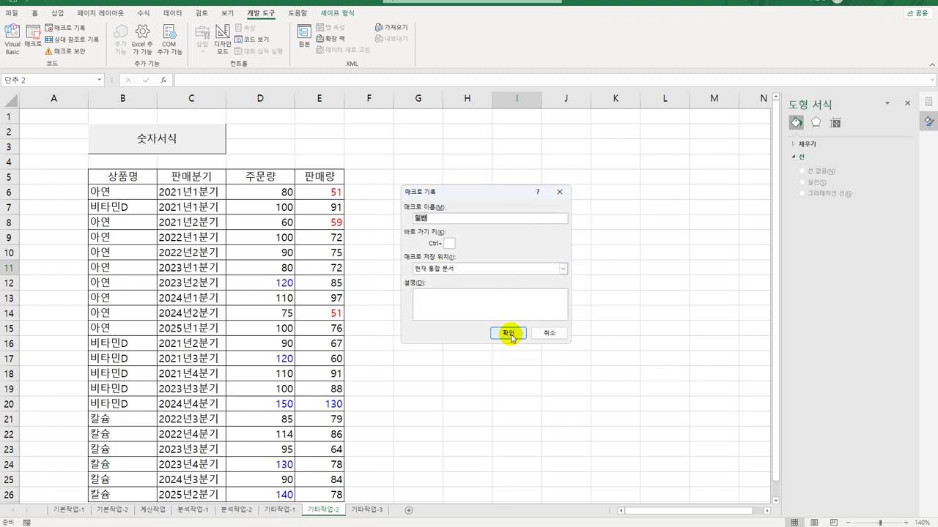
{"action": "left_click", "coordinate": [509, 334]}
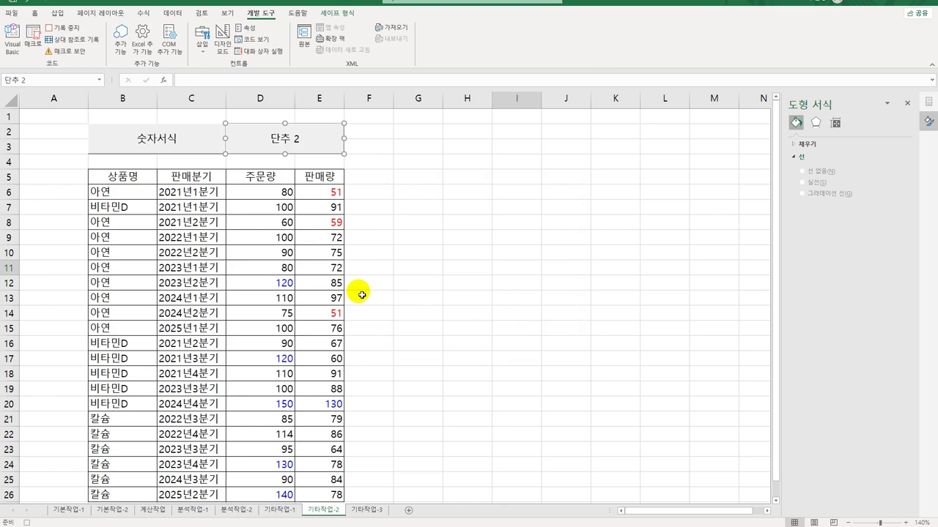
{"action": "left_click_drag", "start_coordinate": [285, 193], "coordinate": [341, 438]}
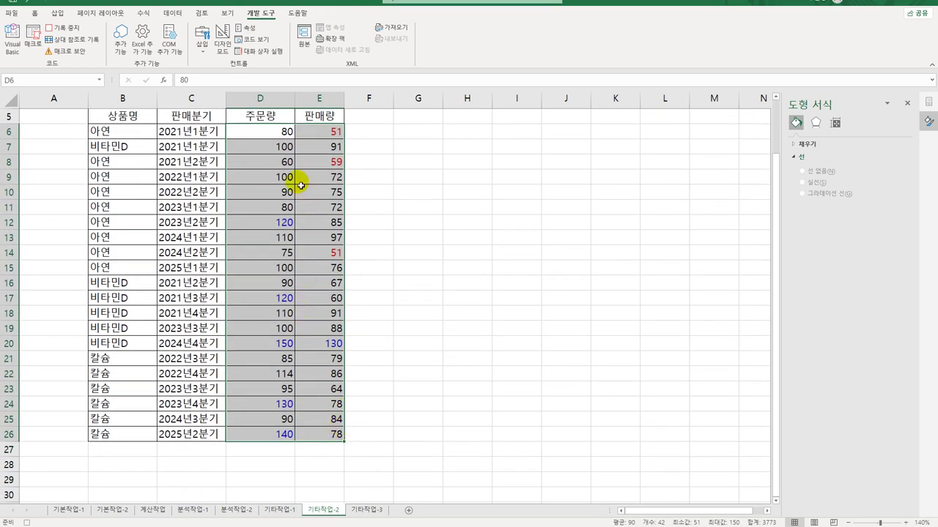
Reset the selected D6:E26 numbers to General format without colours.
{"action": "right_click", "coordinate": [339, 133]}
{"action": "left_click", "coordinate": [358, 348]}
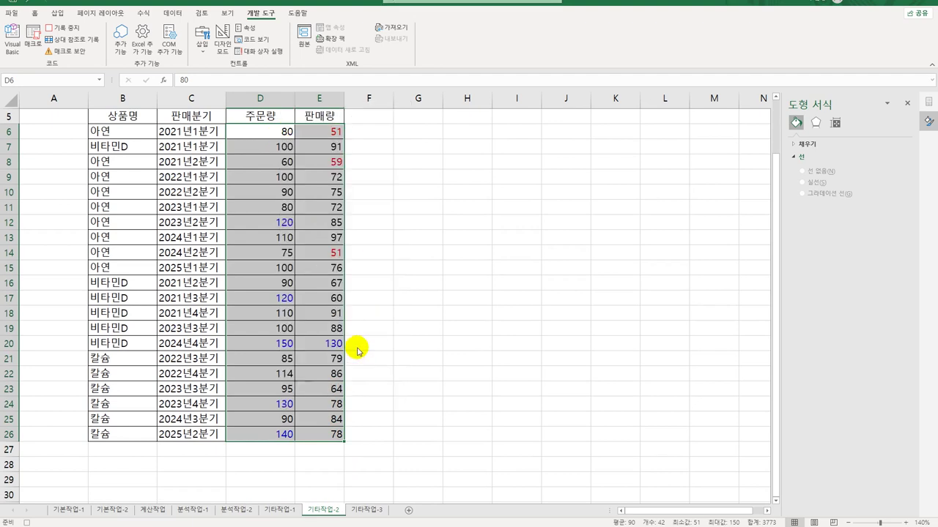
{"action": "left_click_drag", "start_coordinate": [524, 211], "coordinate": [518, 157]}
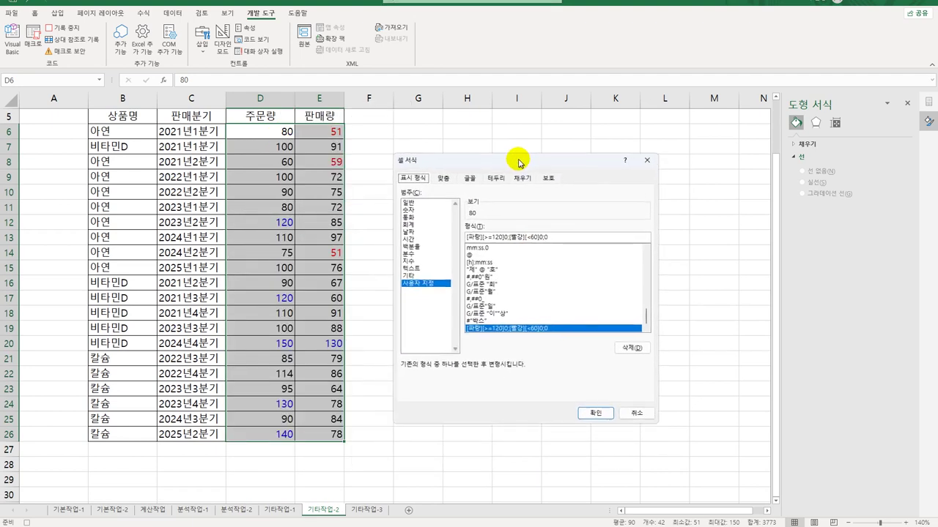
{"action": "left_click", "coordinate": [425, 199]}
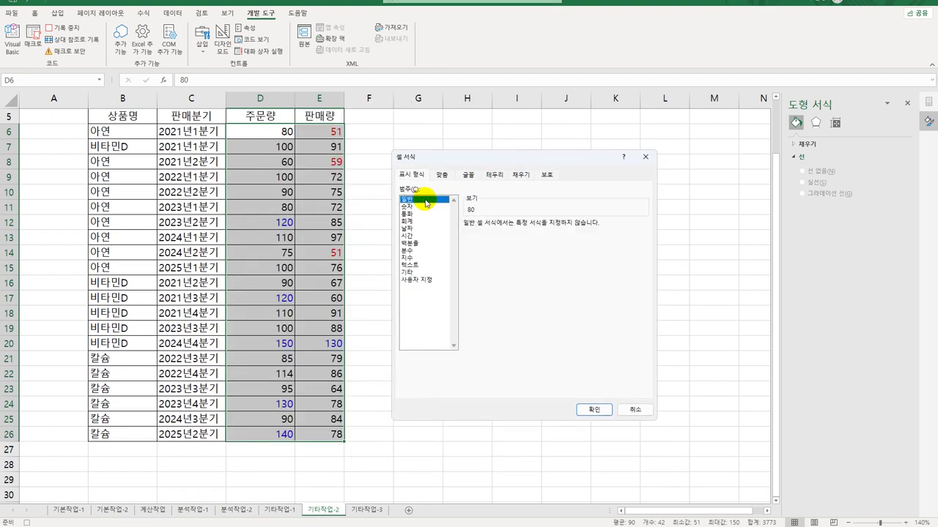
{"action": "left_click", "coordinate": [594, 412]}
Deselect the range and stop recording the 일반 macro.
{"action": "scroll", "coordinate": [576, 408], "scroll_direction": "up", "scroll_amount": 2}
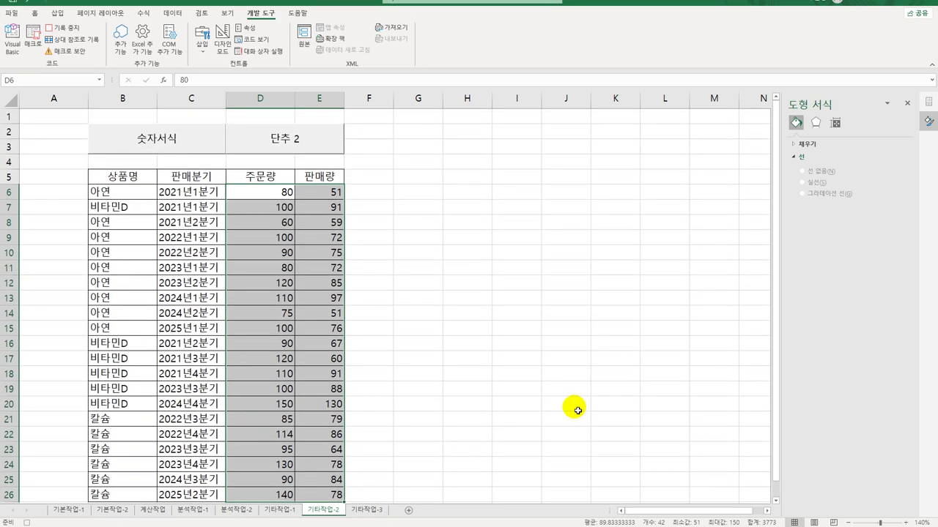
{"action": "left_click", "coordinate": [272, 192]}
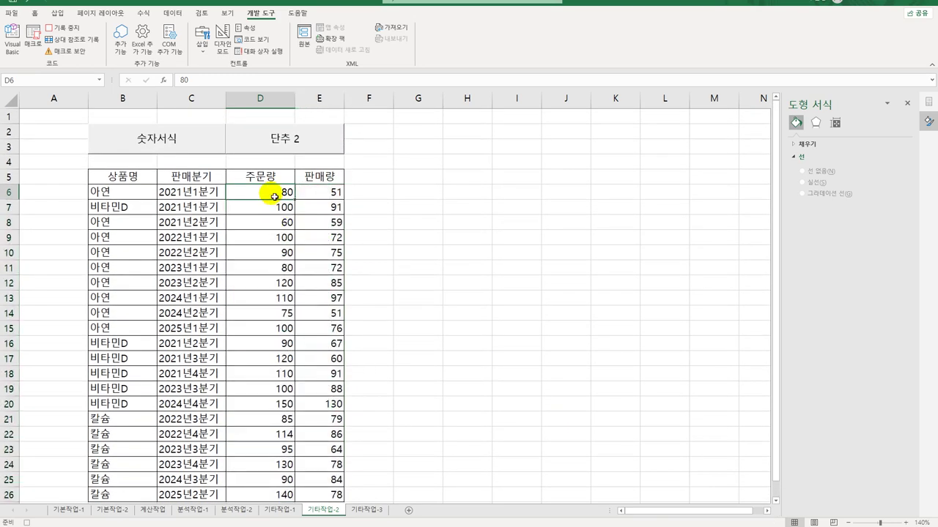
{"action": "left_click", "coordinate": [60, 29]}
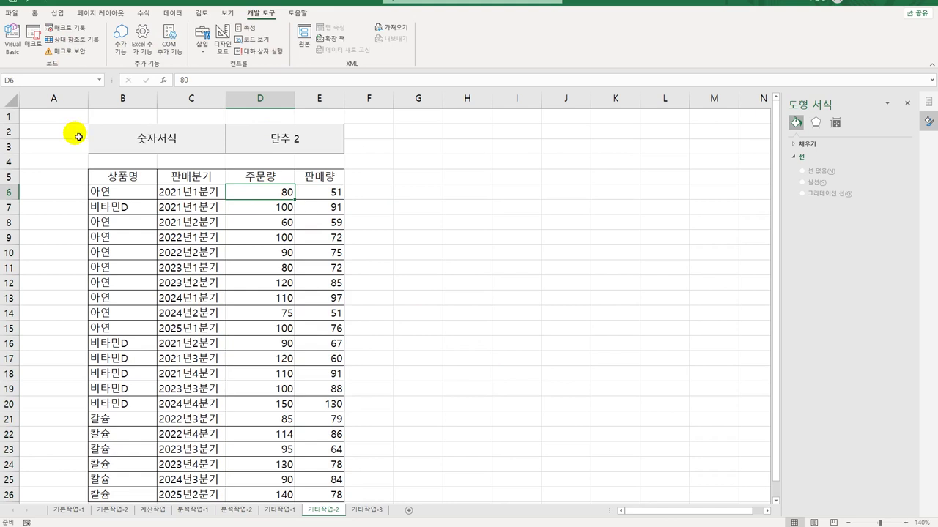
Change the 단추 2 button's label to 일반.
{"action": "right_click", "coordinate": [300, 144]}
{"action": "left_click", "coordinate": [344, 197]}
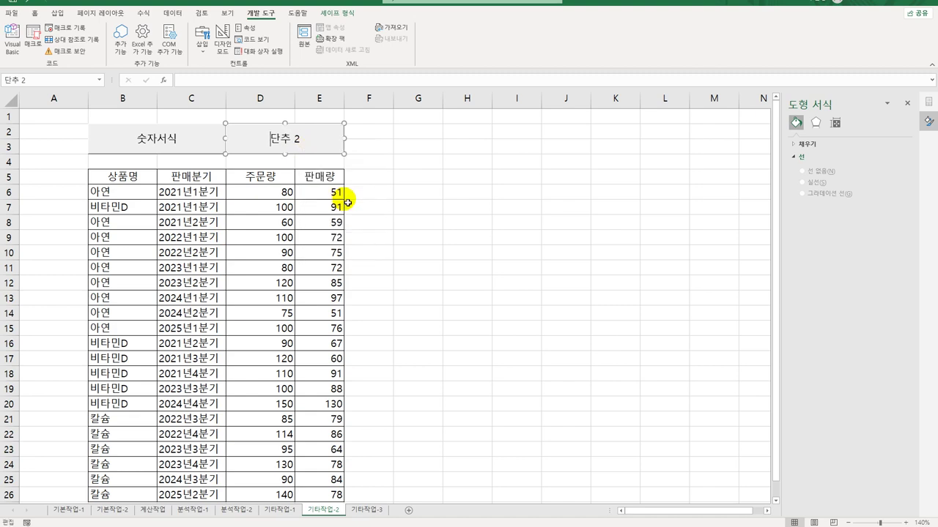
{"action": "key", "text": "ctrl+a"}
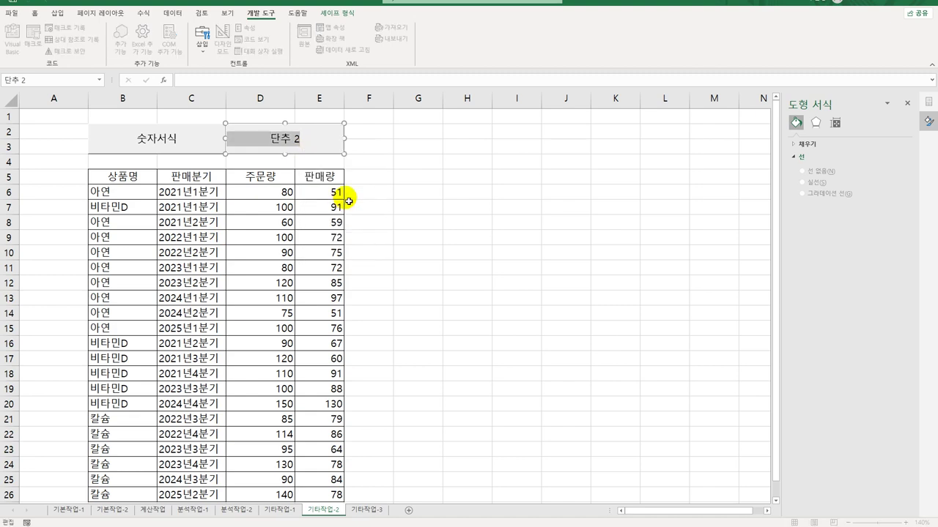
{"action": "type", "text": "일반"}
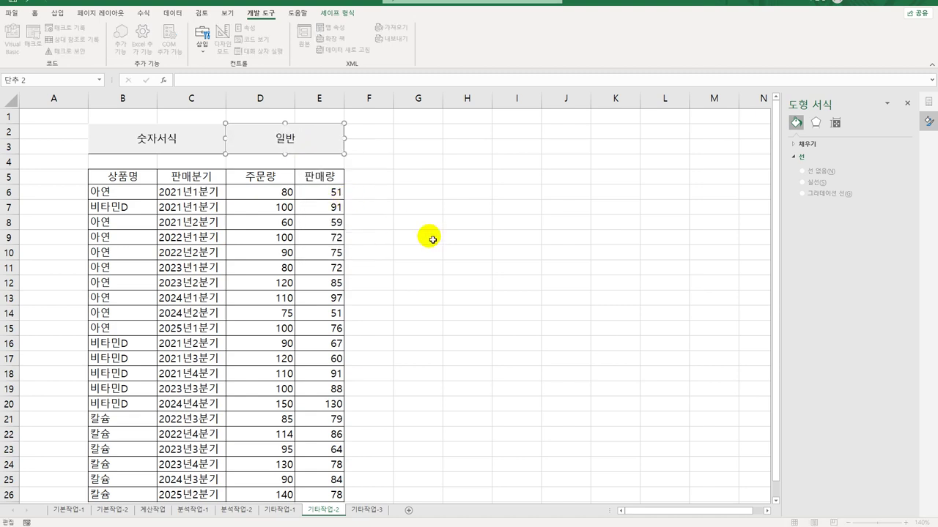
{"action": "left_click", "coordinate": [437, 242]}
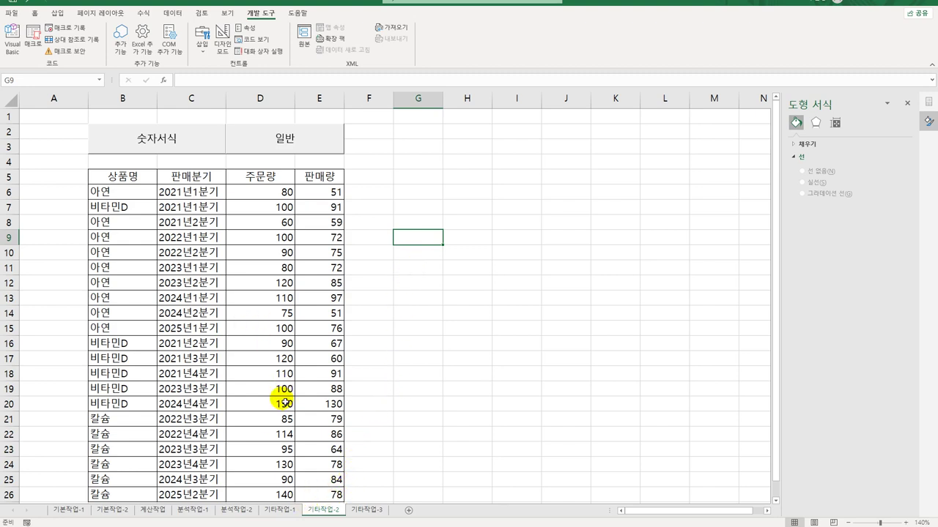
On 기타작업-3, in Design Mode, put 환자등록.Show in the 환자등록 button's Click code.
{"action": "left_click", "coordinate": [367, 509]}
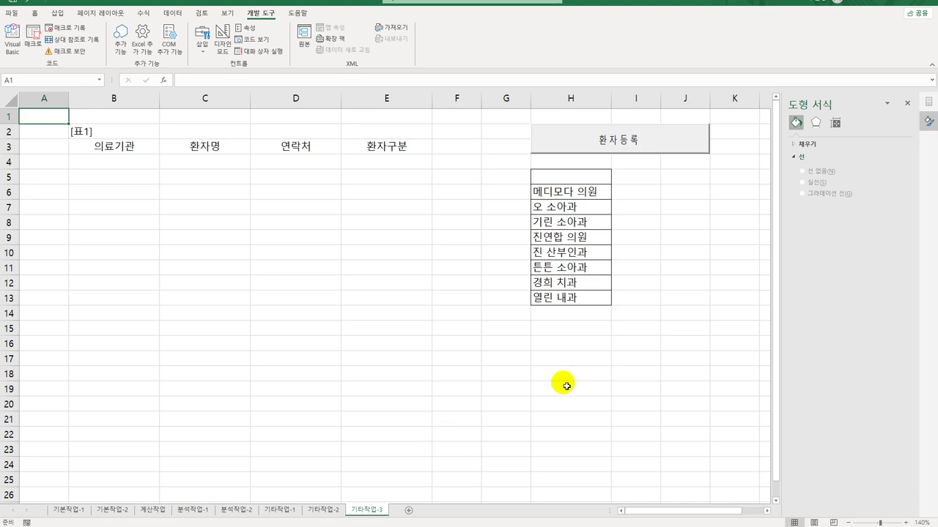
{"action": "left_click", "coordinate": [226, 52]}
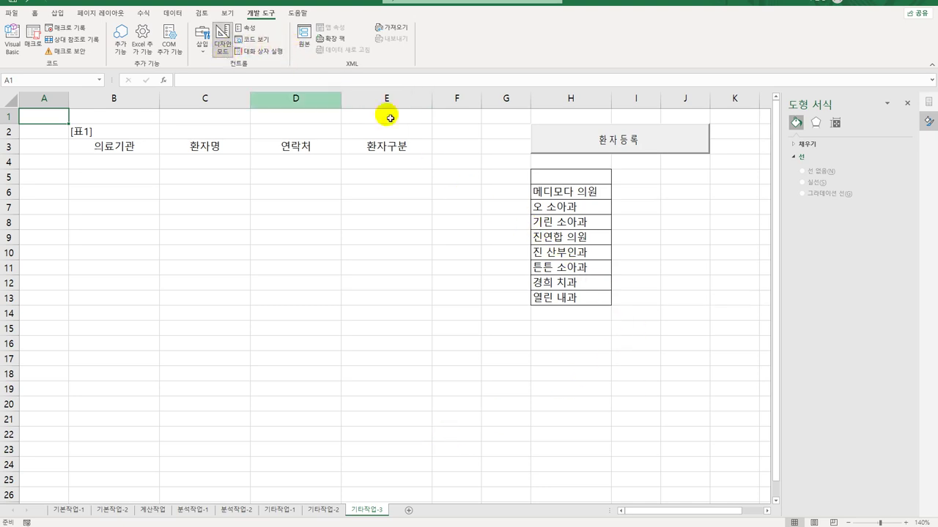
{"action": "left_click", "coordinate": [622, 142]}
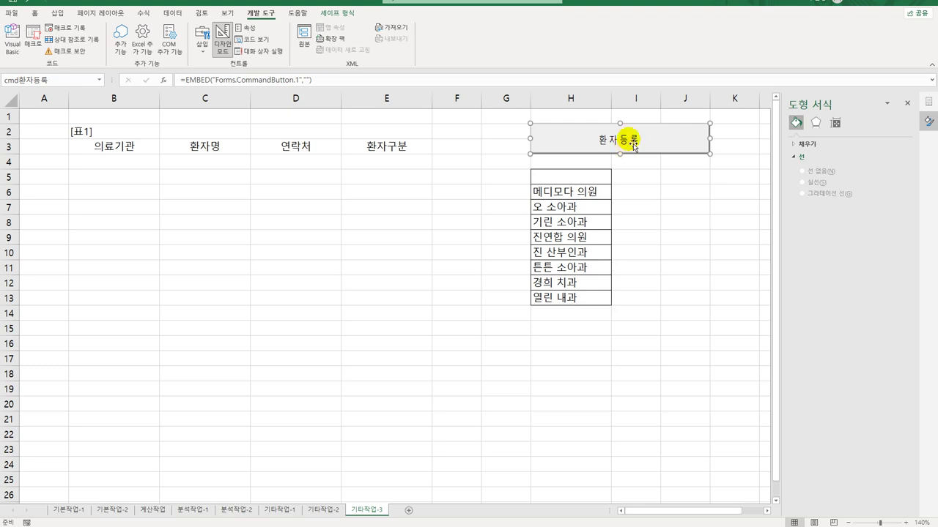
{"action": "double_click", "coordinate": [635, 145]}
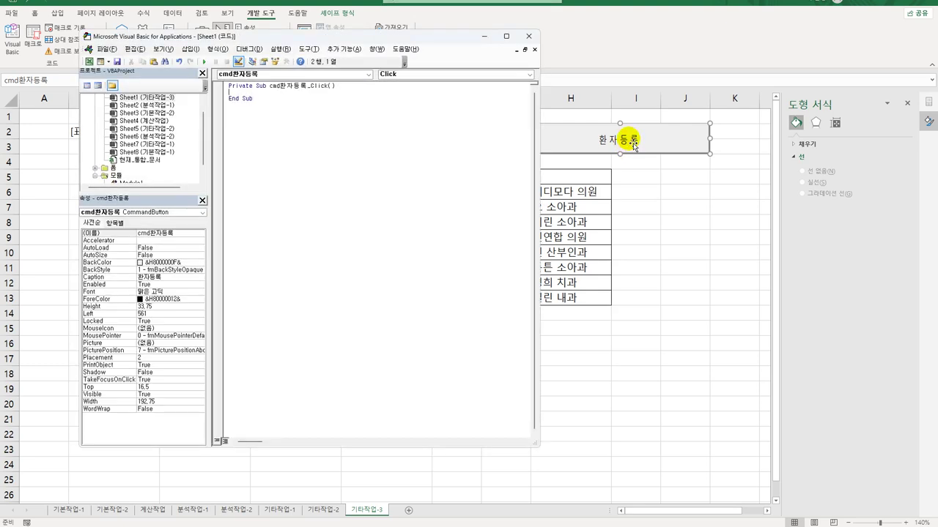
{"action": "key", "text": "Tab"}
{"action": "type", "text": "환자등록."}
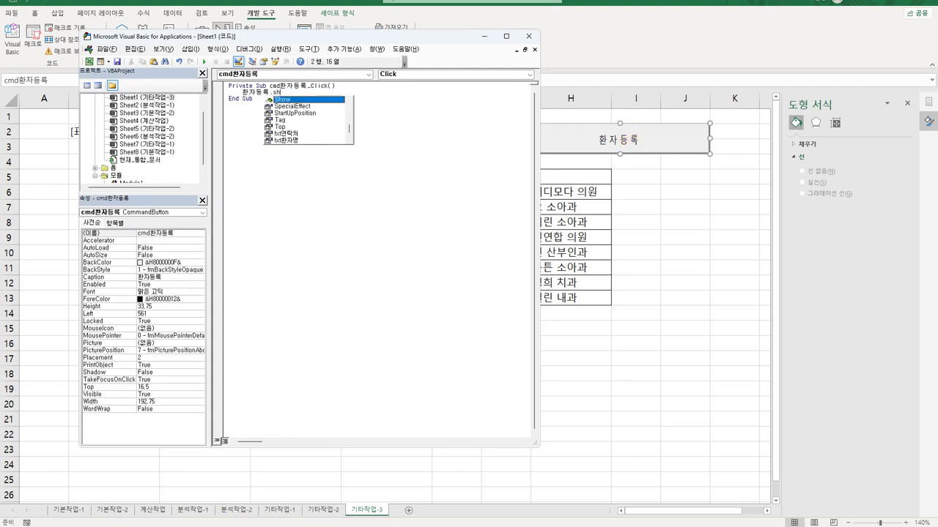
{"action": "type", "text": "Show"}
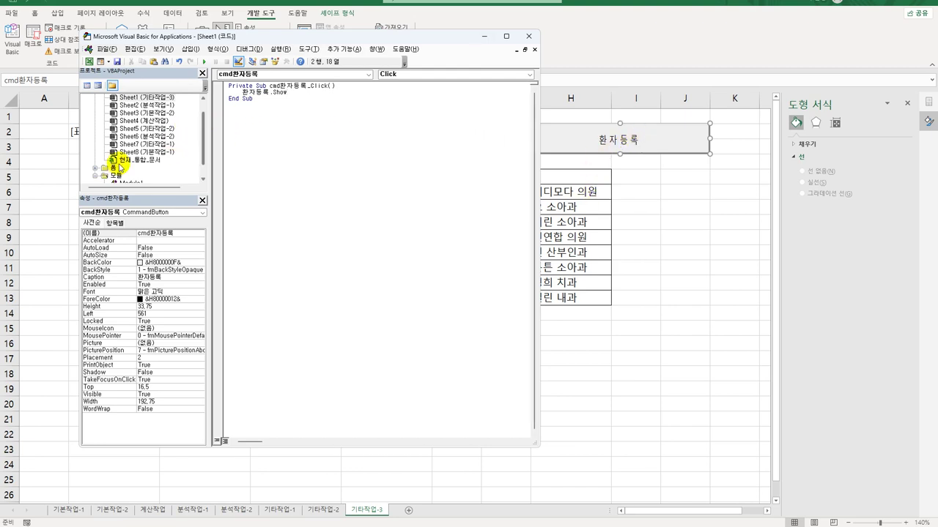
{"action": "double_click", "coordinate": [121, 168]}
Open the 환자등록 form's code and add a UserForm_Initialize procedure.
{"action": "left_click", "coordinate": [122, 176]}
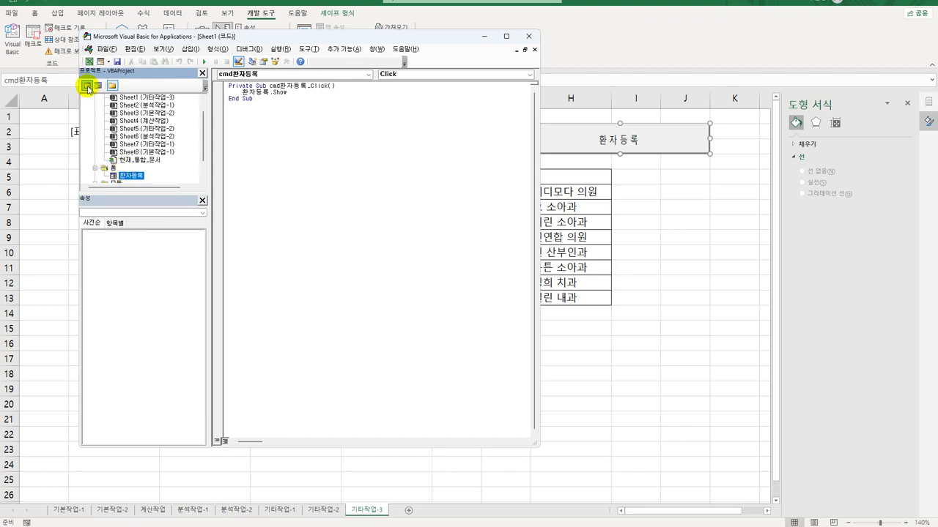
{"action": "left_click", "coordinate": [87, 85]}
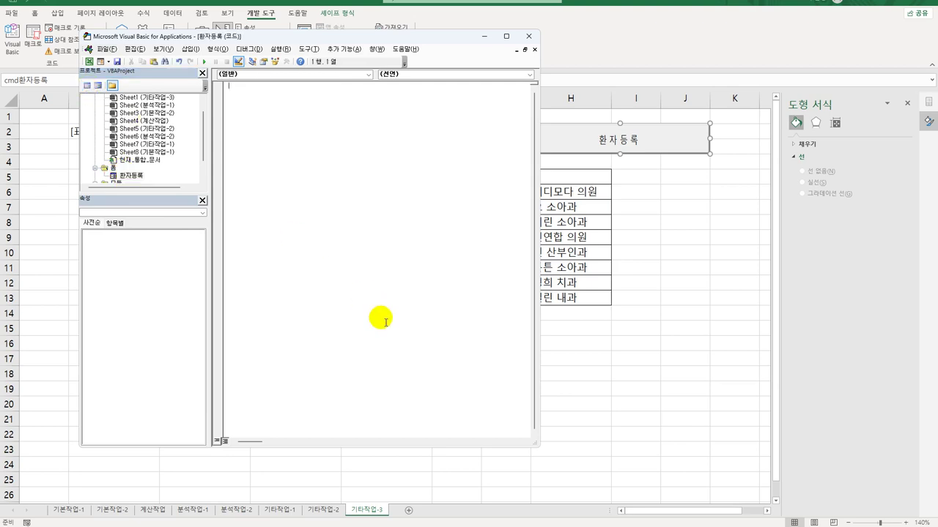
{"action": "left_click", "coordinate": [352, 76]}
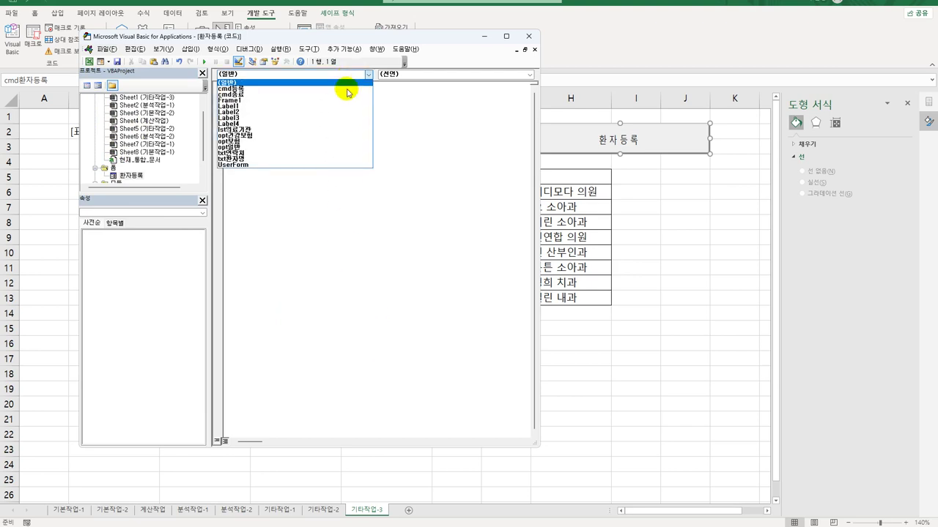
{"action": "left_click", "coordinate": [317, 164]}
{"action": "left_click", "coordinate": [400, 74]}
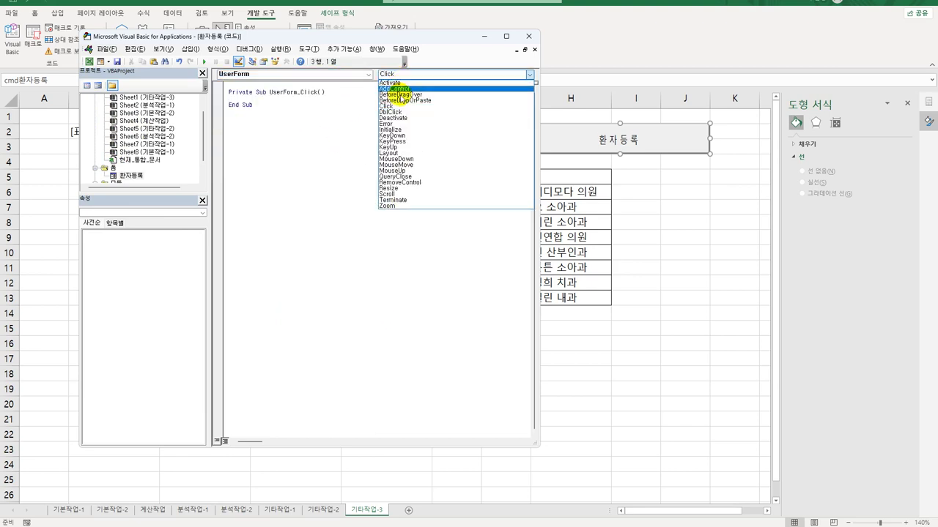
{"action": "left_click", "coordinate": [404, 130]}
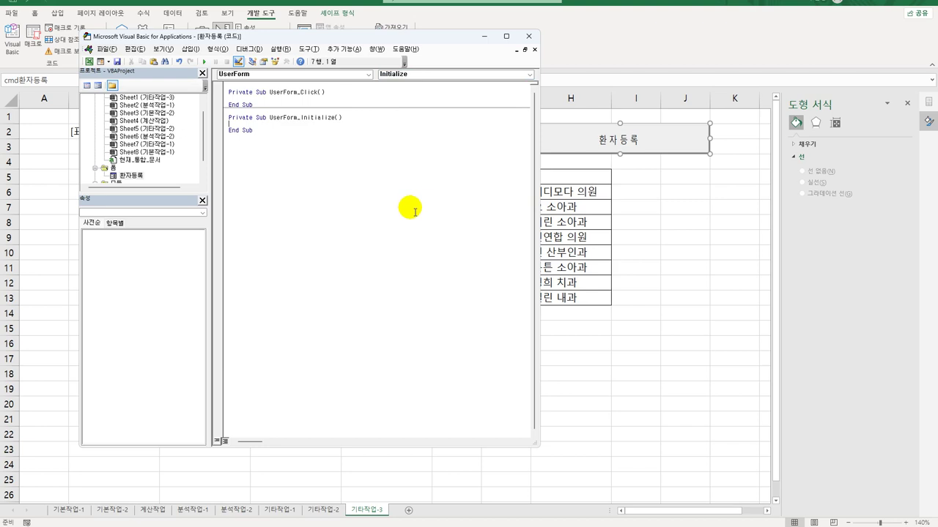
In UserForm_Initialize, set lst의료기관.RowSource to "H6:H13".
{"action": "key", "text": "Tab"}
{"action": "type", "text": "ls"}
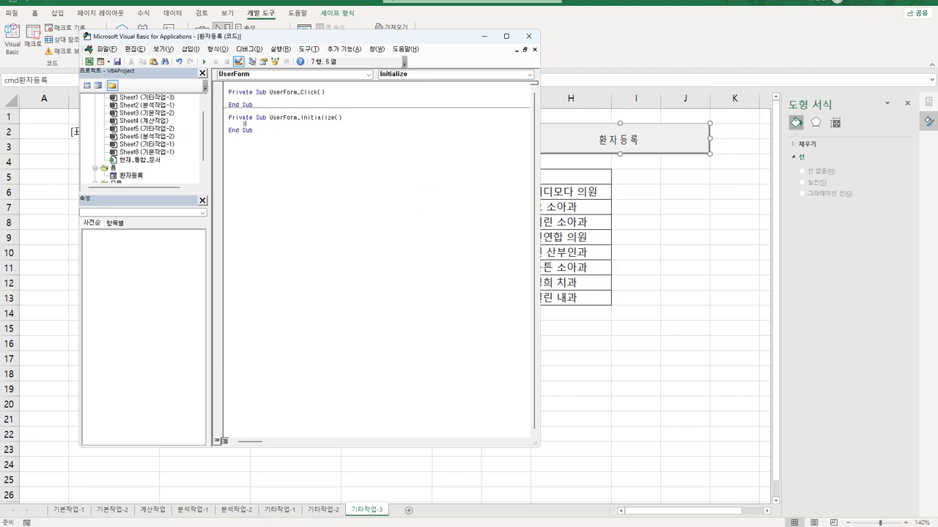
{"action": "type", "text": "t의료기관.rows"}
{"action": "key", "text": "BackSpace"}
{"action": "key", "text": "BackSpace"}
{"action": "key", "text": "BackSpace"}
{"action": "key", "text": "BackSpace"}
{"action": "key", "text": "BackSpace"}
{"action": "type", "text": "관."}
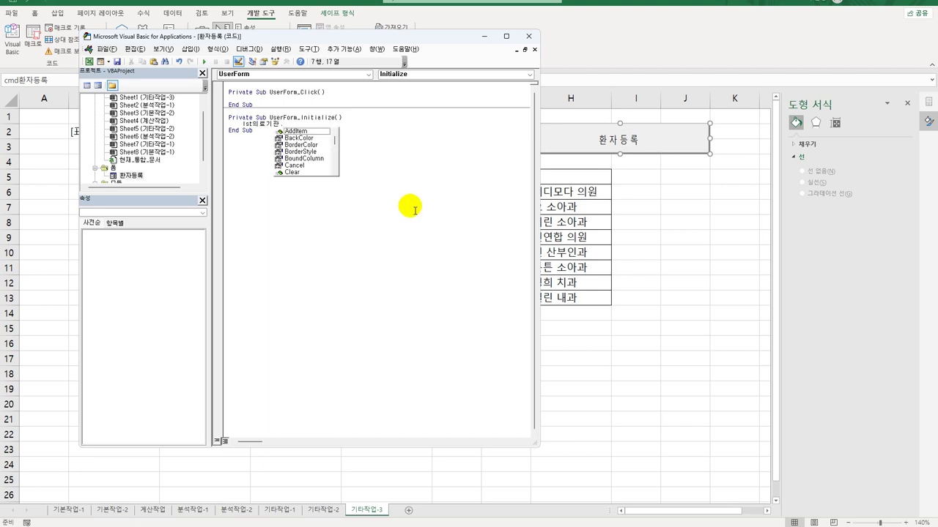
{"action": "type", "text": "RowSource ="}
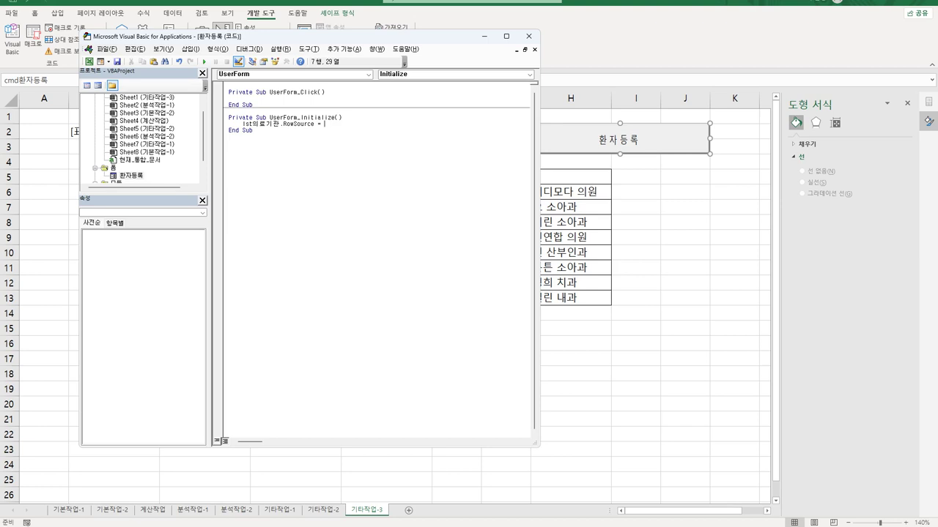
{"action": "type", "text": "\"ㅂ"}
{"action": "type", "text": "6:H1"}
{"action": "type", "text": "3\""}
Add opt건강보험 = True to the Initialize code, then create an empty cmd종료_Click procedure.
{"action": "key", "text": "Return"}
{"action": "type", "text": "opt건강보험 = True"}
{"action": "key", "text": "Down"}
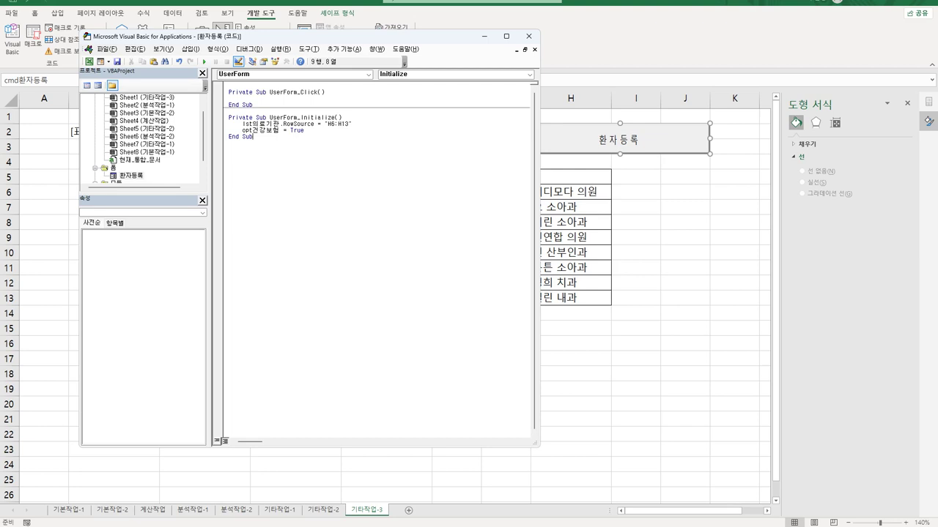
{"action": "left_click", "coordinate": [350, 74]}
{"action": "left_click", "coordinate": [348, 91]}
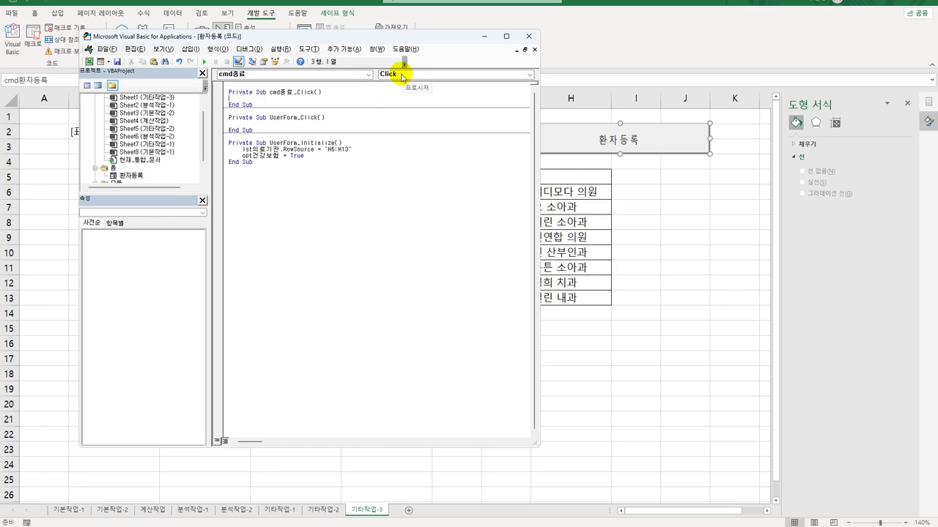
Make cmd종료_Click write "의료기관" to [H5] and Unload Me, then add cmd등록_Click.
{"action": "key", "text": "Tab"}
{"action": "type", "text": "[H"}
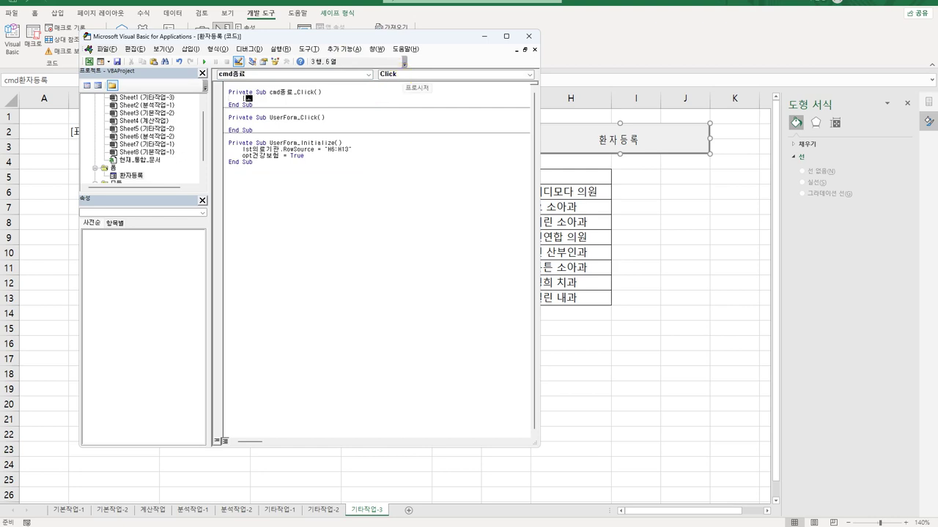
{"action": "type", "text": "5] = \"의료기관"}
{"action": "key", "text": "Return"}
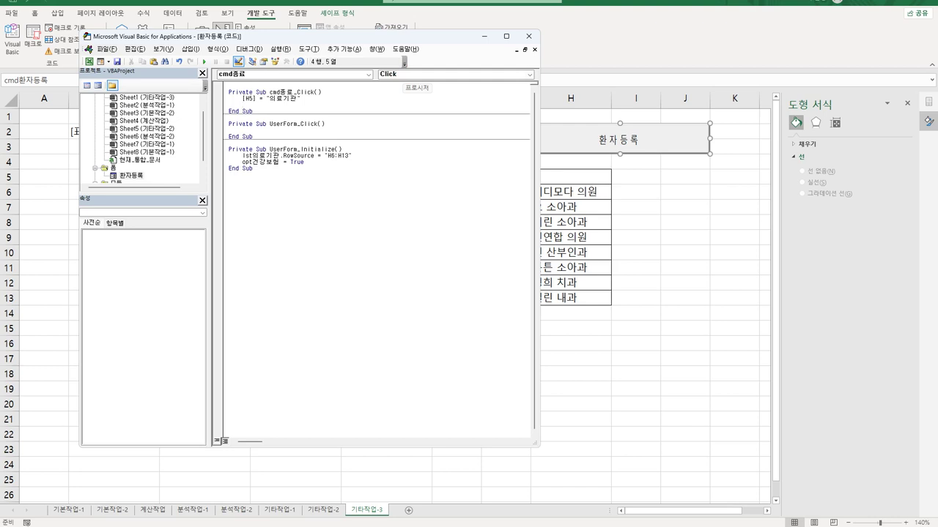
{"action": "type", "text": "unload me"}
{"action": "key", "text": "Down"}
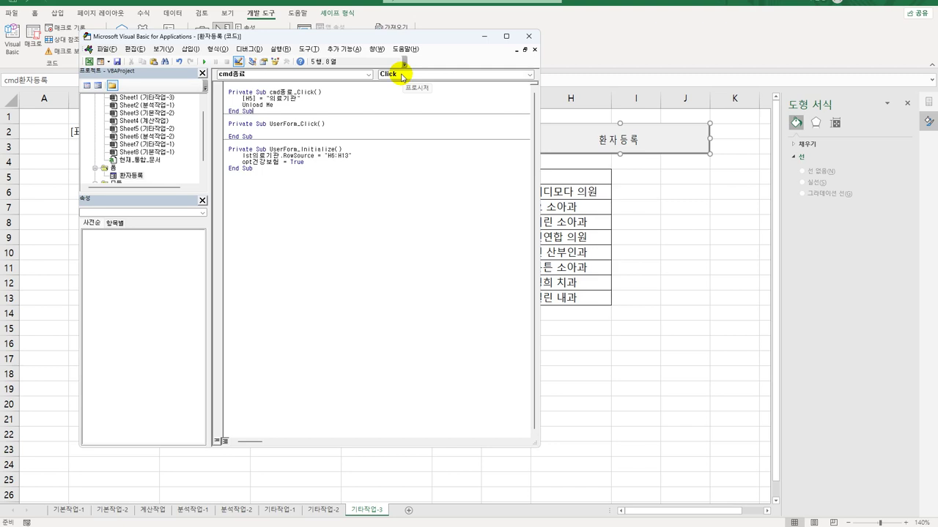
{"action": "left_click", "coordinate": [343, 74]}
{"action": "left_click", "coordinate": [336, 88]}
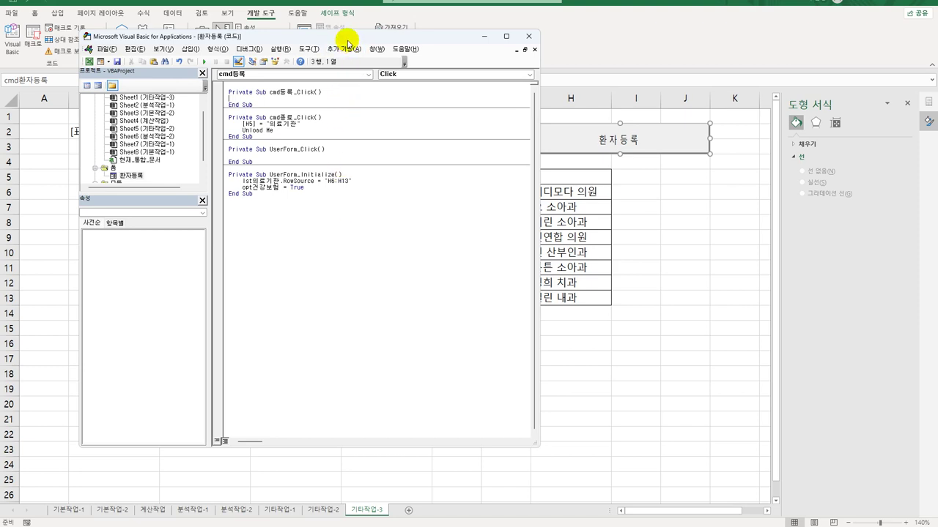
Start cmd등록_Click with i = Range("B3").CurrentRegion.Rows.Count + 2 to find the next empty row.
{"action": "left_click_drag", "start_coordinate": [346, 37], "coordinate": [610, 39]}
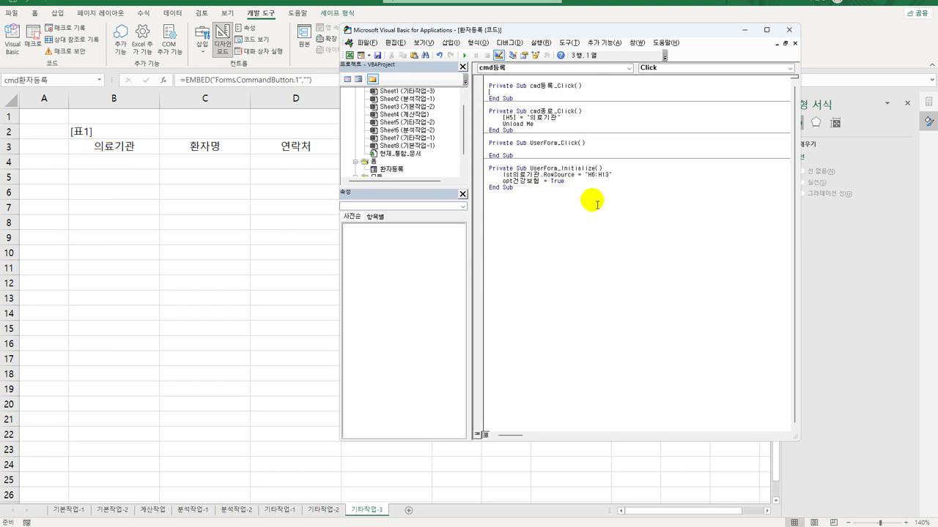
{"action": "key", "text": "Return"}
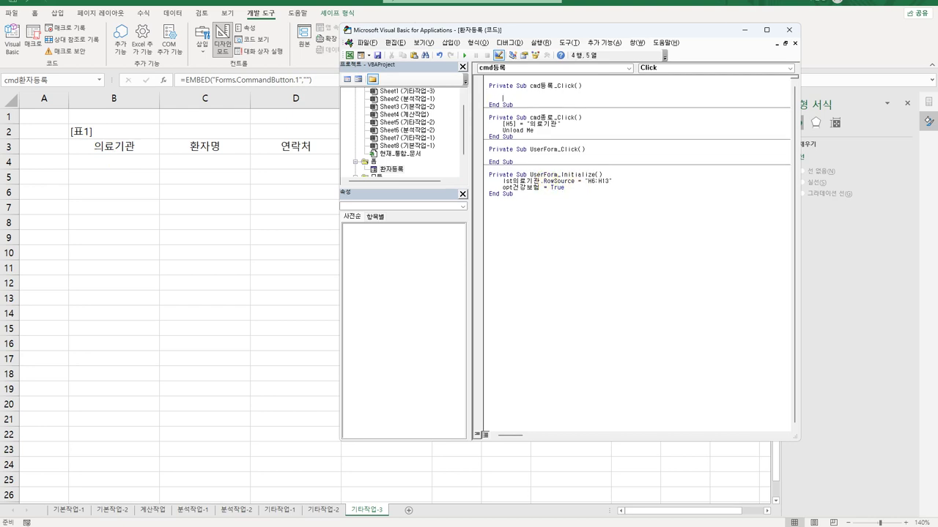
{"action": "type", "text": "l = range(\""}
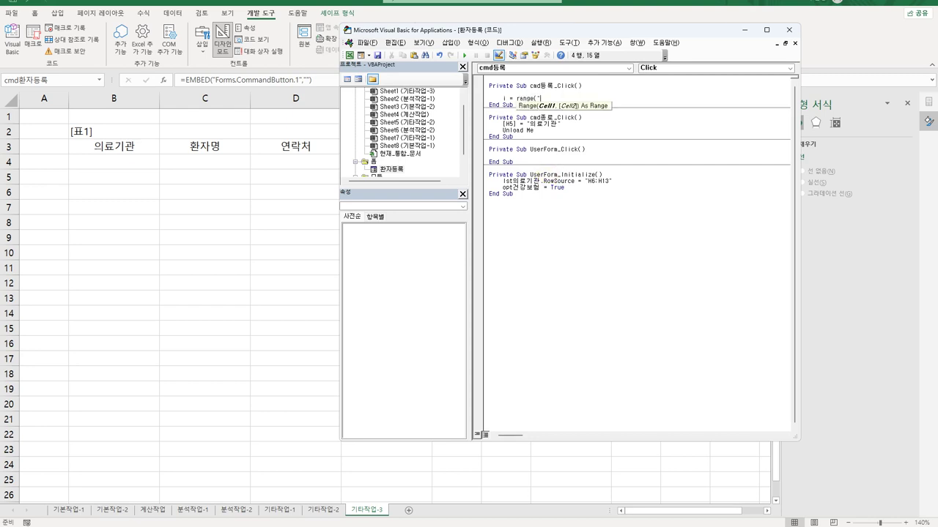
{"action": "type", "text": "ㅗ"}
{"action": "key", "text": "BackSpace"}
{"action": "type", "text": "B3\")"}
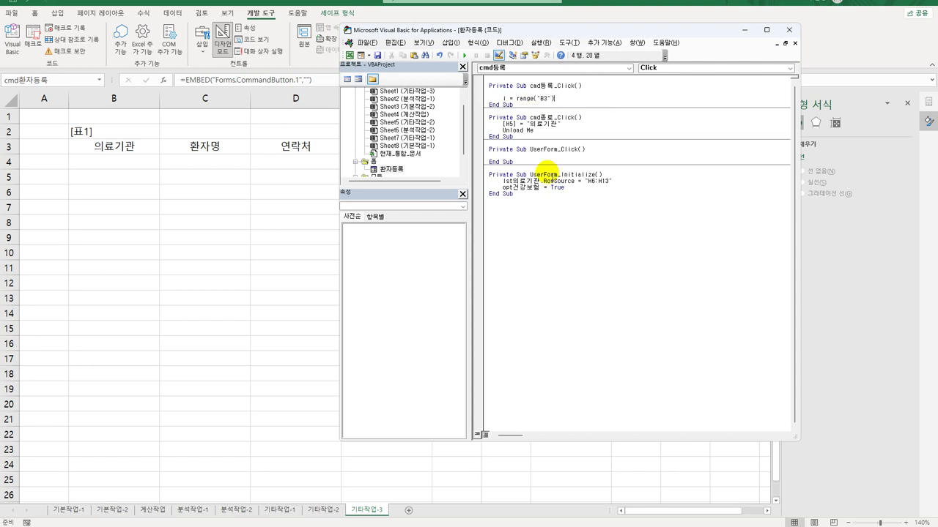
{"action": "type", "text": ".cu"}
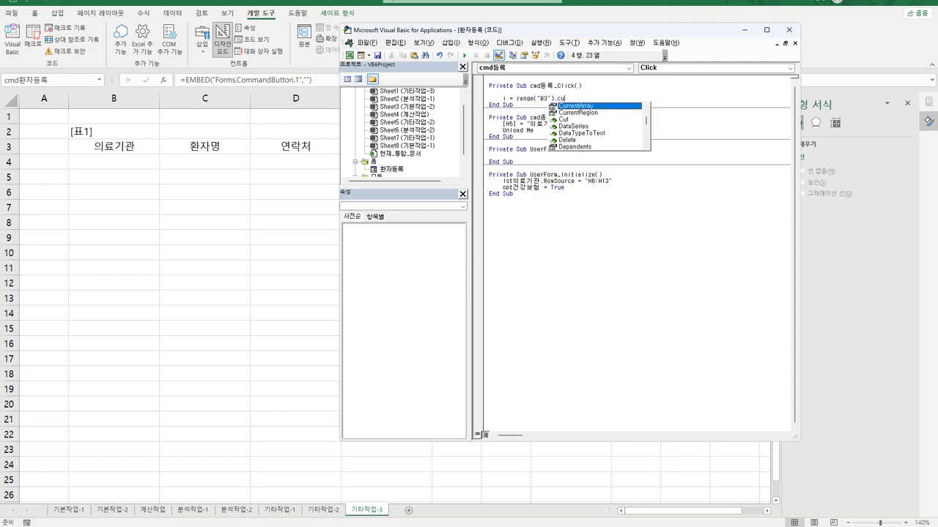
{"action": "key", "text": "Down"}
{"action": "key", "text": "Tab"}
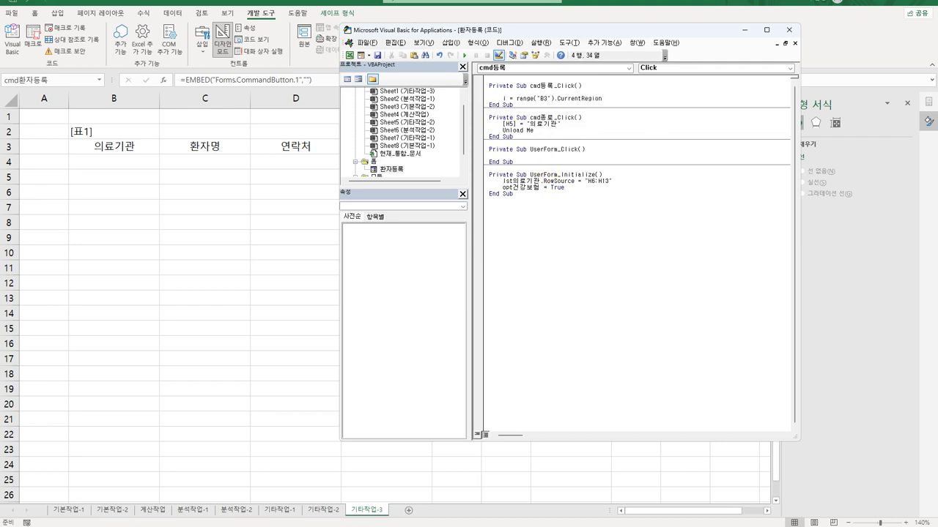
{"action": "type", "text": ".Rows.count"}
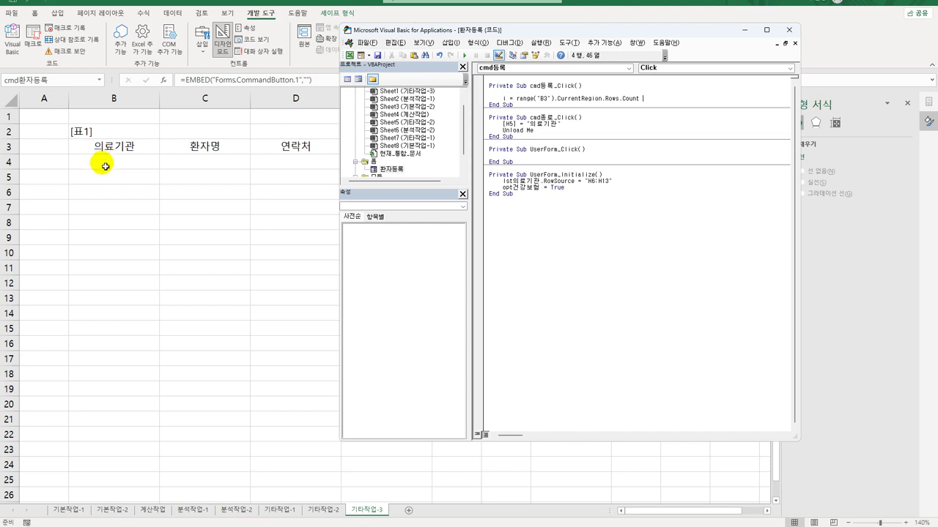
{"action": "type", "text": "+"}
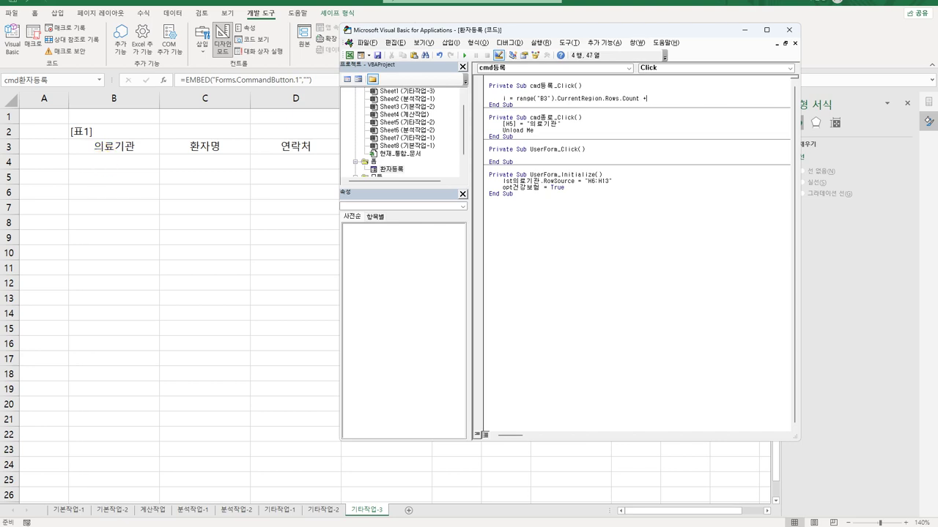
{"action": "type", "text": " 2"}
{"action": "key", "text": "Return"}
{"action": "key", "text": "Return"}
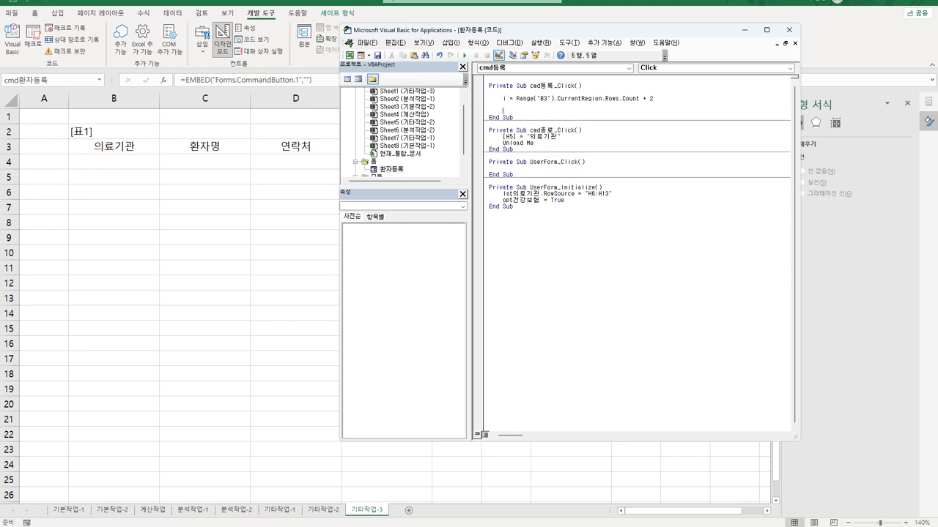
Write the chosen institution to column 2: Cells(i,2) = lst의료기관.List(lst의료기관.ListIndex,0).
{"action": "type", "text": "cells("}
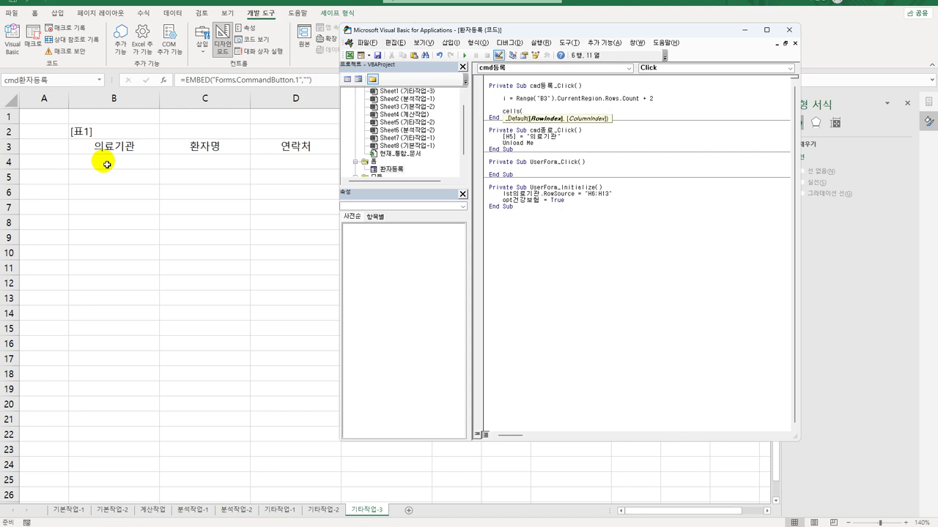
{"action": "type", "text": "i,2) ="}
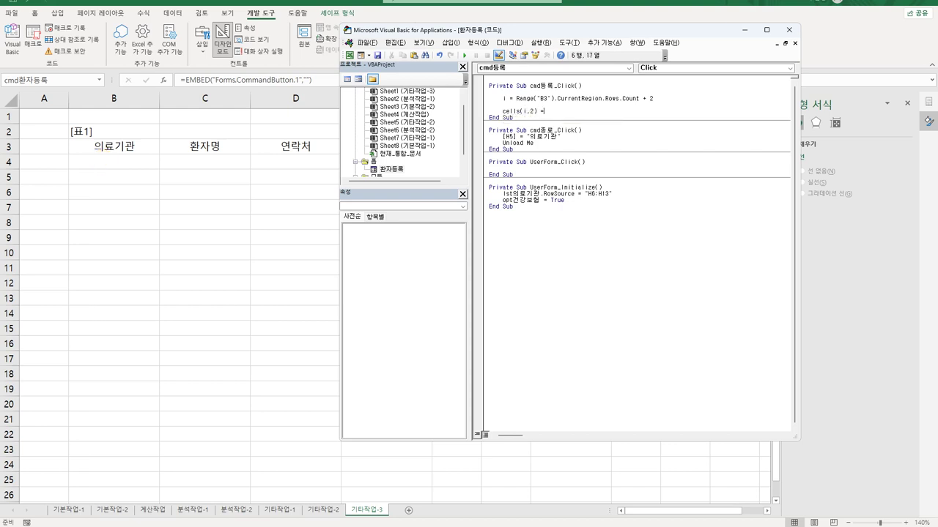
{"action": "type", "text": " lst의료기관.l"}
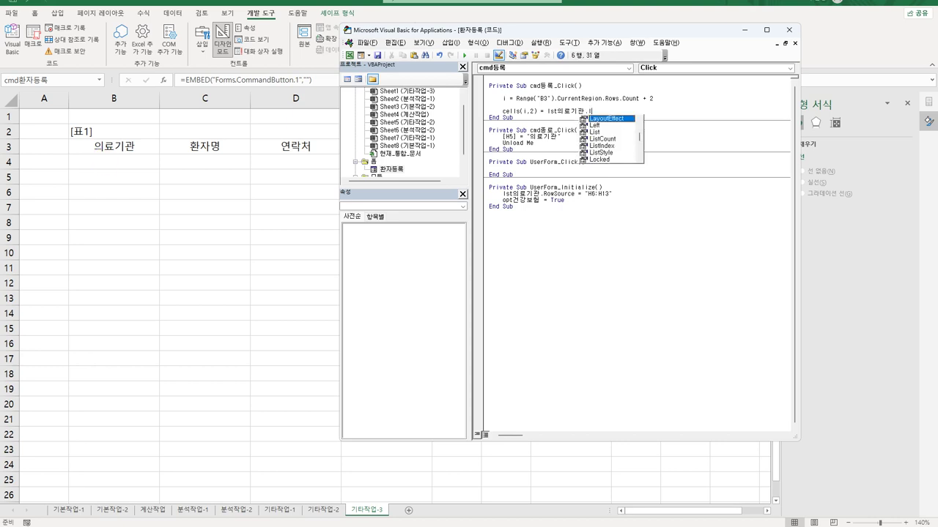
{"action": "type", "text": "st"}
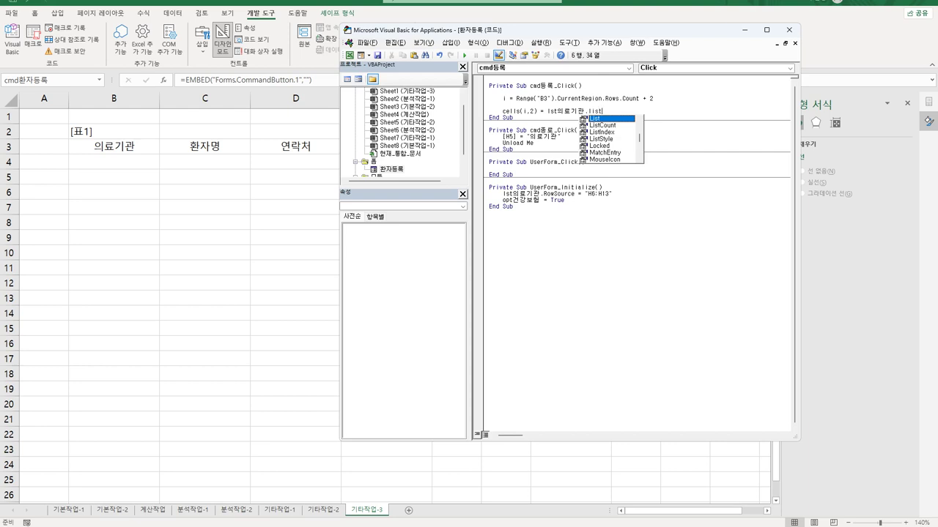
{"action": "key", "text": "Escape"}
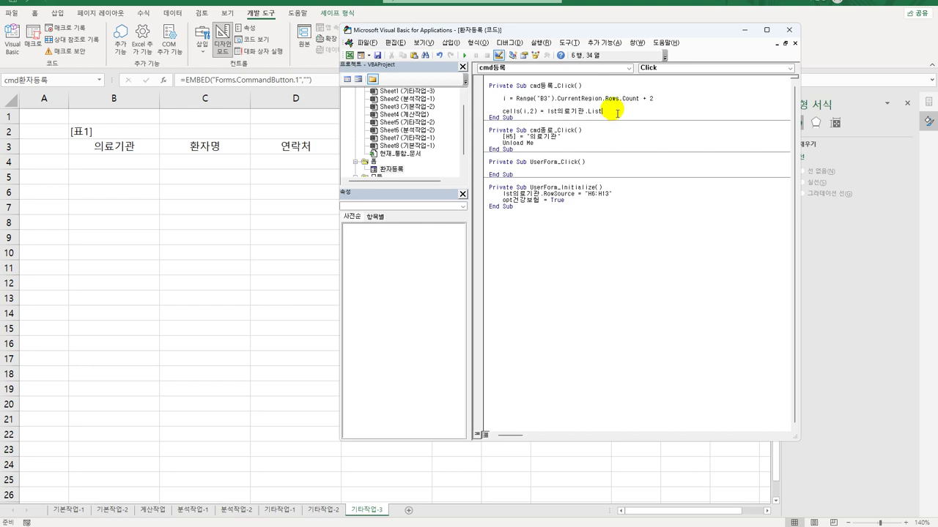
{"action": "type", "text": "("}
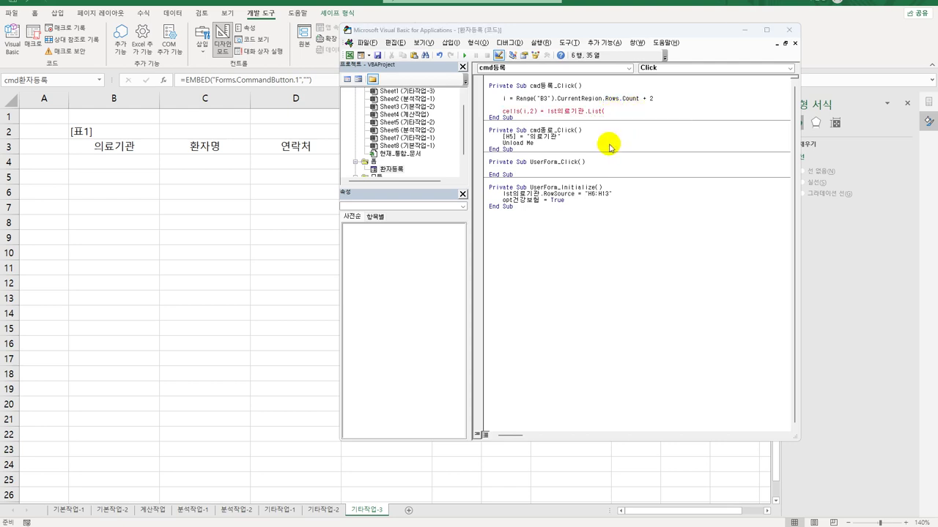
{"action": "left_click", "coordinate": [608, 142]}
{"action": "left_click", "coordinate": [517, 313]}
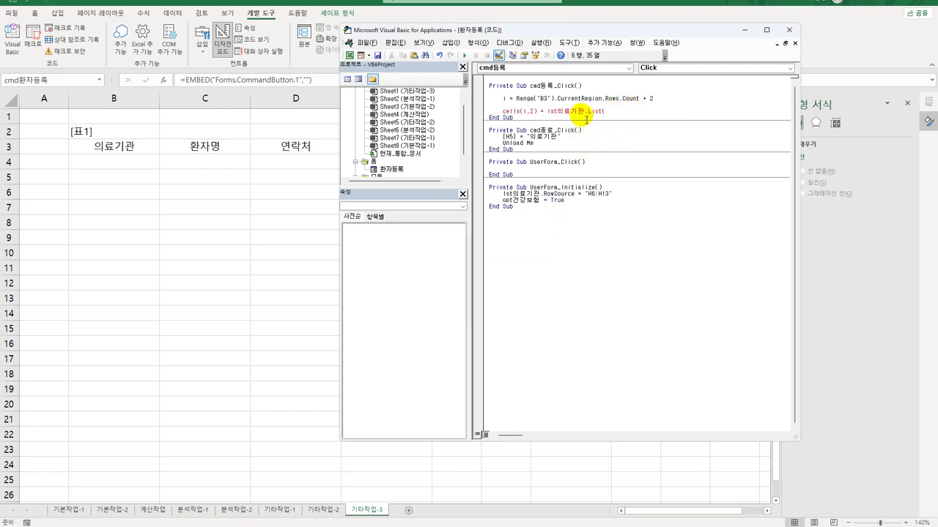
{"action": "left_click_drag", "start_coordinate": [584, 111], "coordinate": [619, 114]}
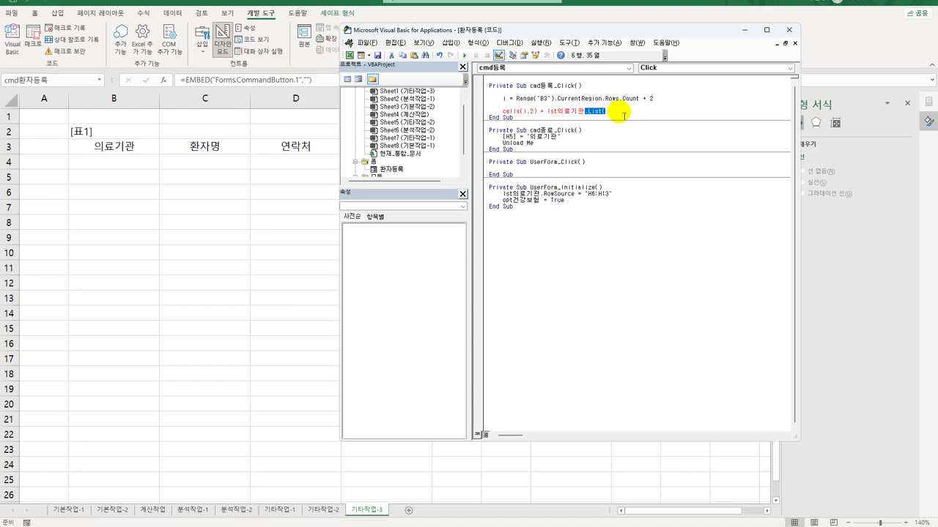
{"action": "key", "text": "BackSpace"}
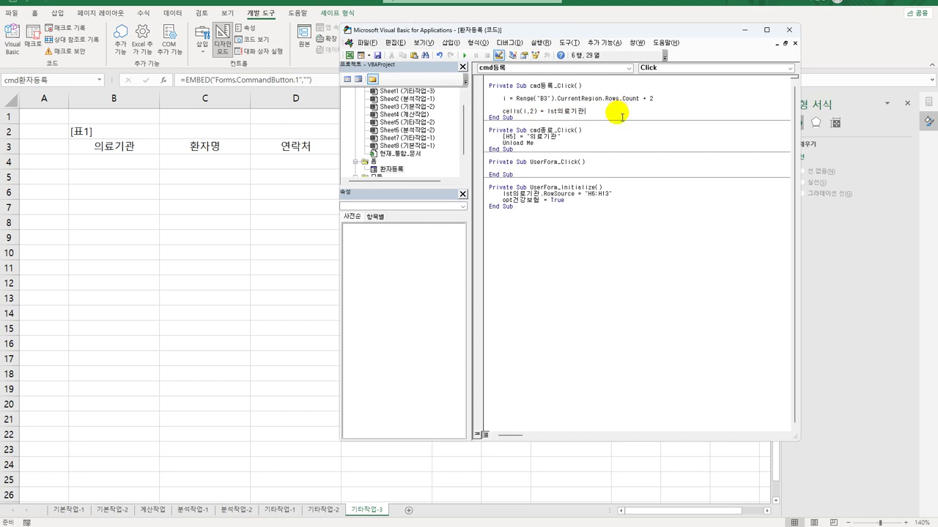
{"action": "type", "text": ".List("}
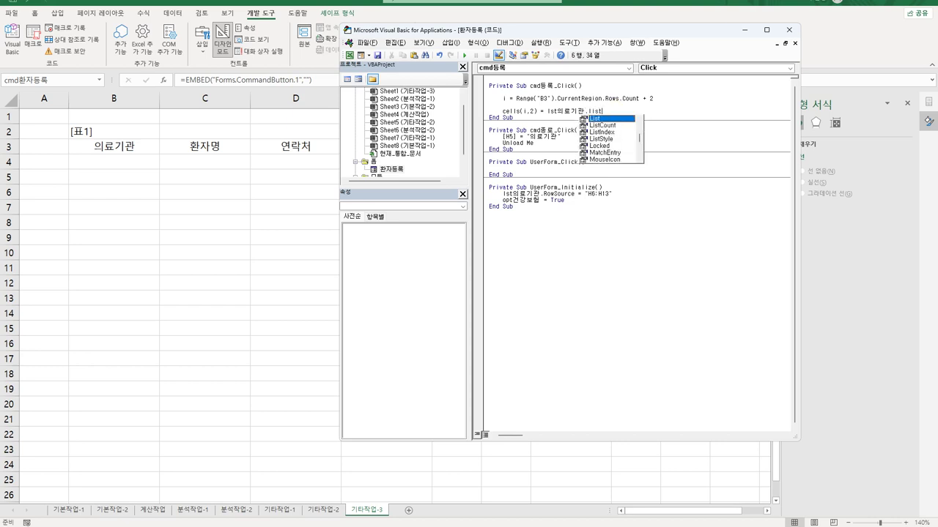
{"action": "type", "text": "lst의료기관"}
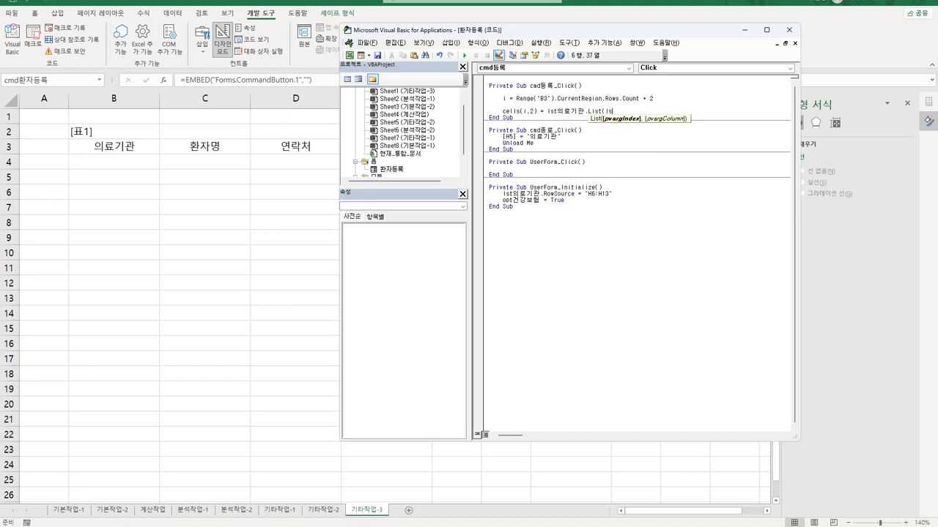
{"action": "type", "text": "."}
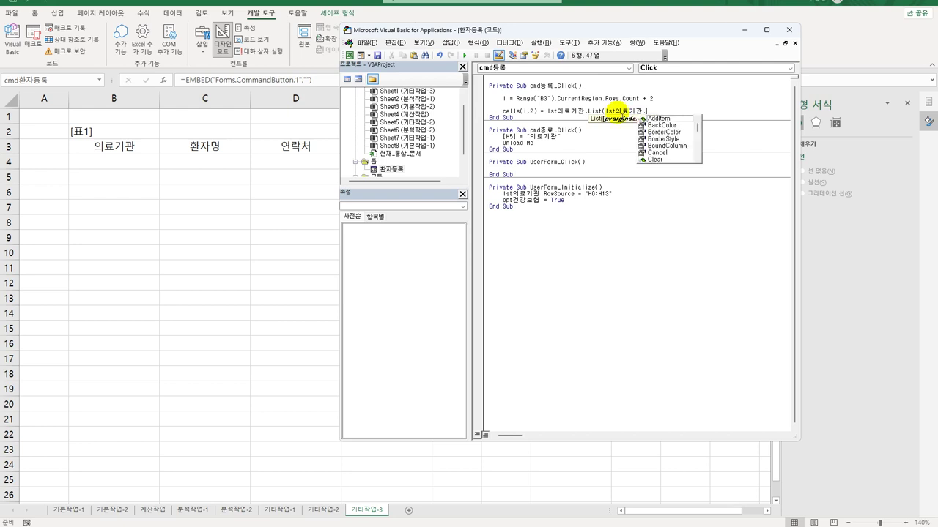
{"action": "type", "text": "listin"}
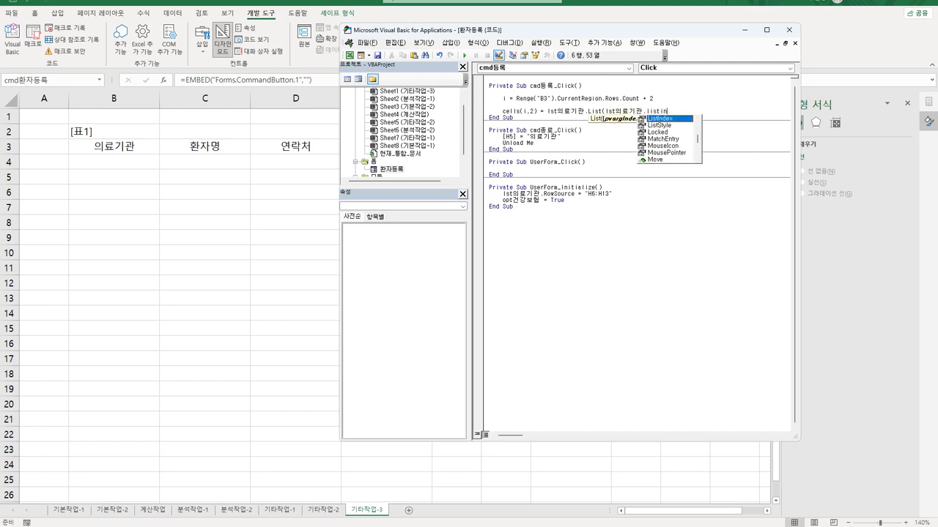
{"action": "key", "text": "Tab"}
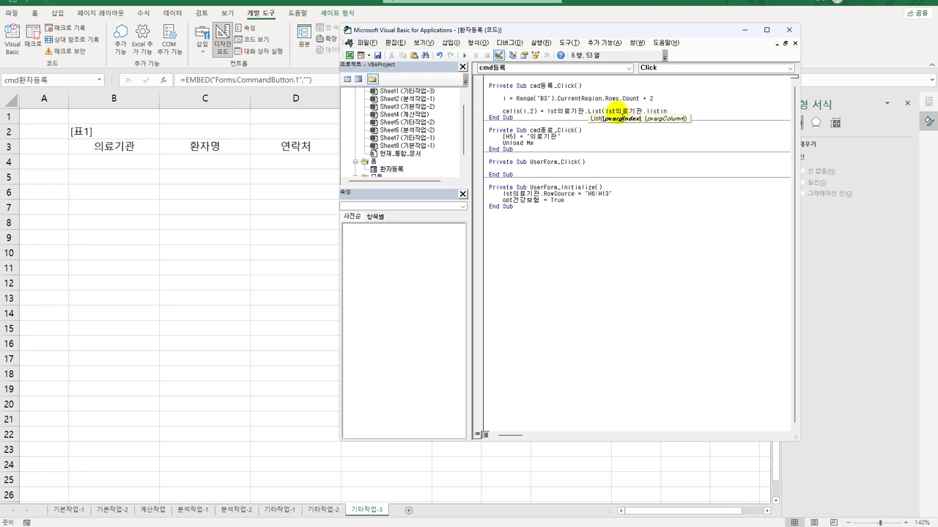
{"action": "type", "text": ",0)"}
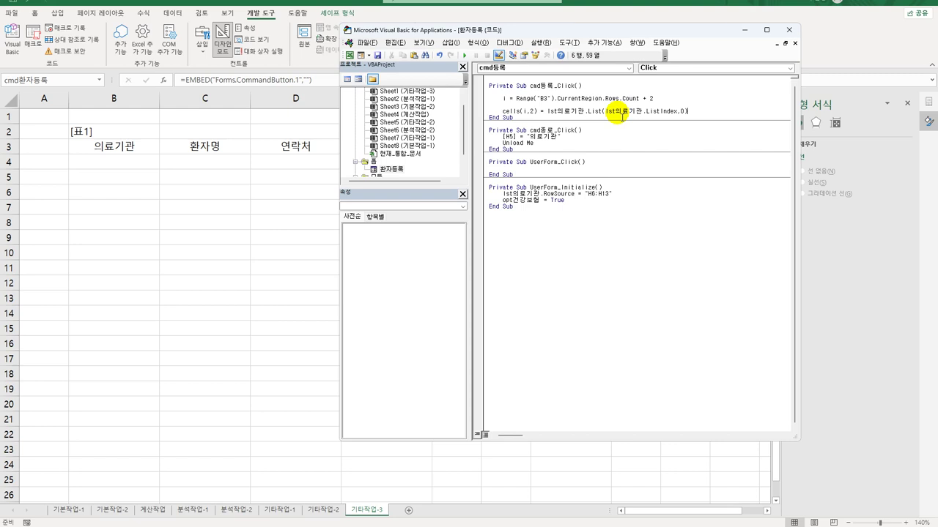
{"action": "key", "text": "Return"}
{"action": "key", "text": "Return"}
Add Cells(i,3) = txt환자명.Value to write the patient name into column 3.
{"action": "key", "text": "Up"}
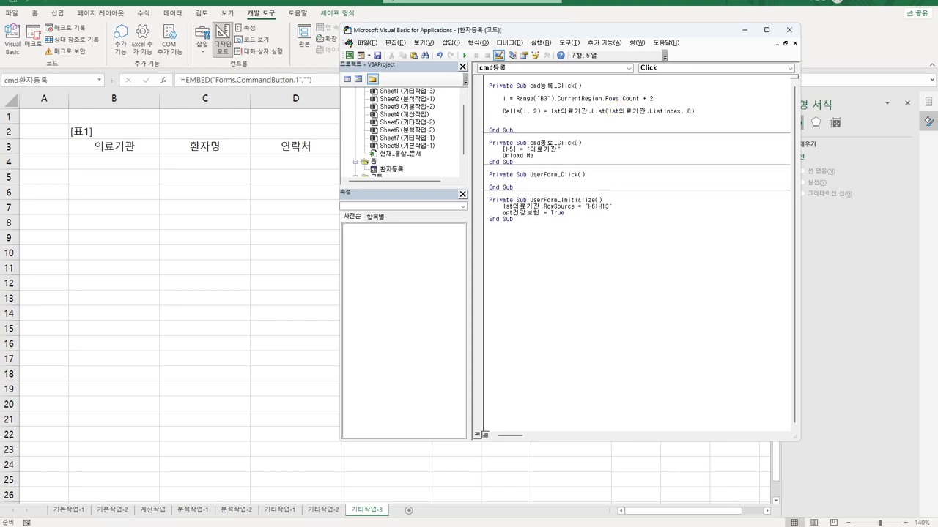
{"action": "type", "text": "cells("}
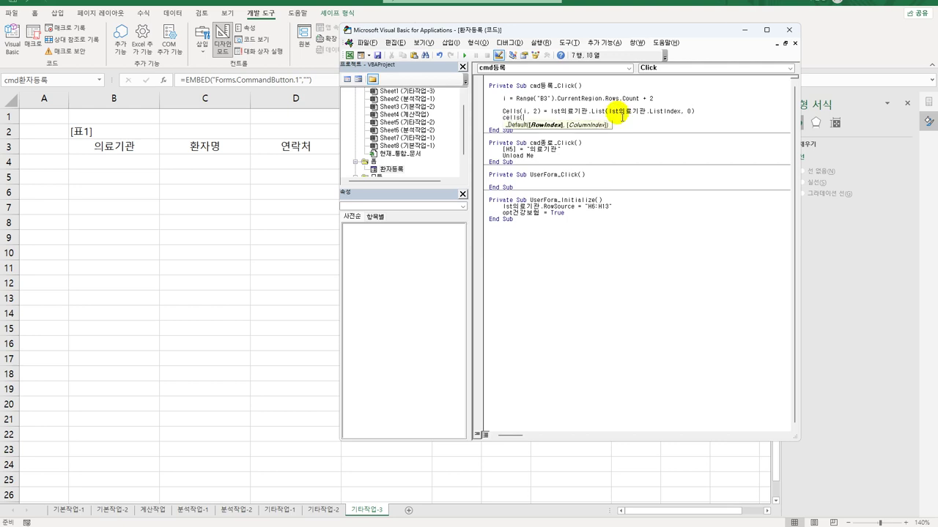
{"action": "type", "text": "i,3) ="}
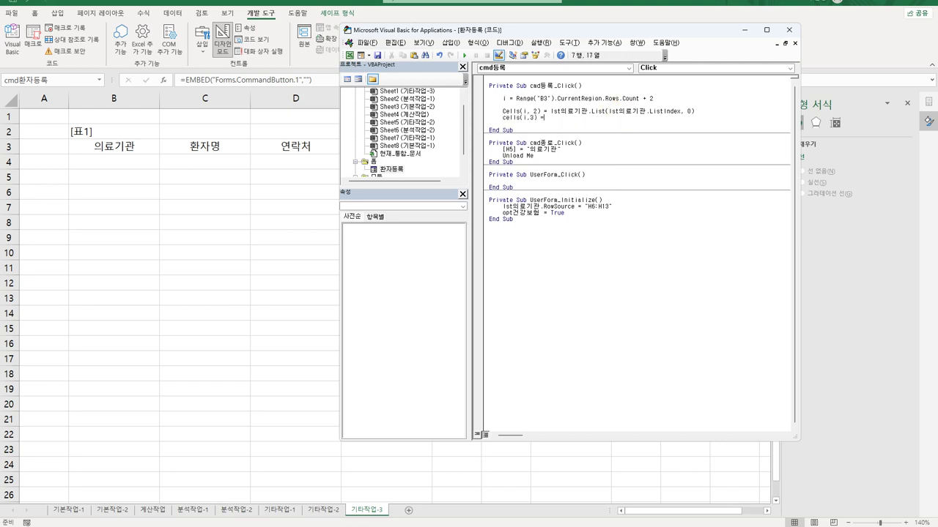
{"action": "type", "text": "  txt환자명."}
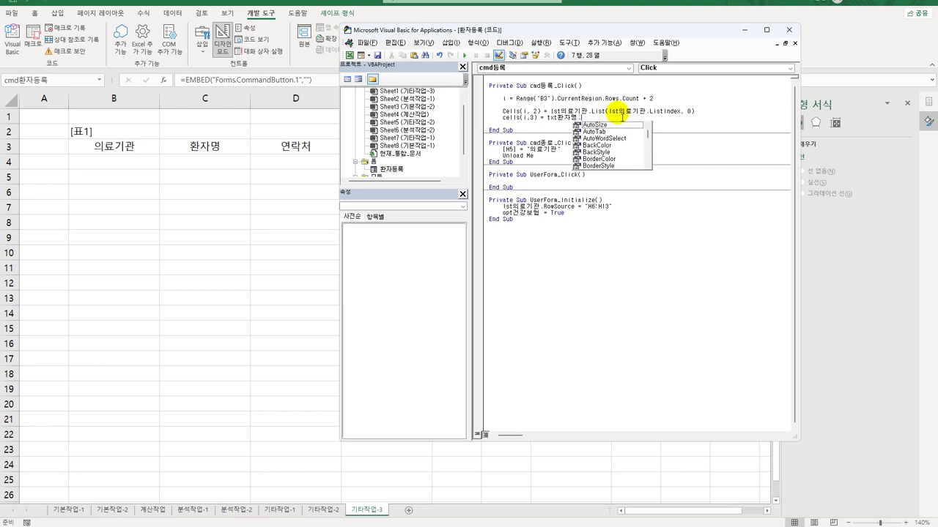
{"action": "type", "text": "v"}
{"action": "key", "text": "Tab"}
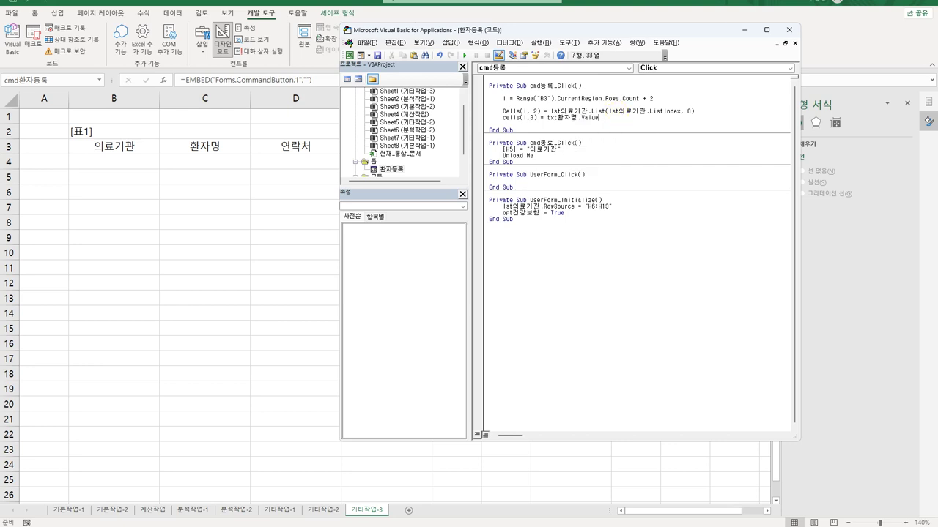
{"action": "key", "text": "Return"}
Duplicate the name line and edit the first copy to Cells(i,4) = txt연락처.Value.
{"action": "key", "text": "Up"}
{"action": "key", "text": "shift+End"}
{"action": "key", "text": "ctrl+c"}
{"action": "key", "text": "Down"}
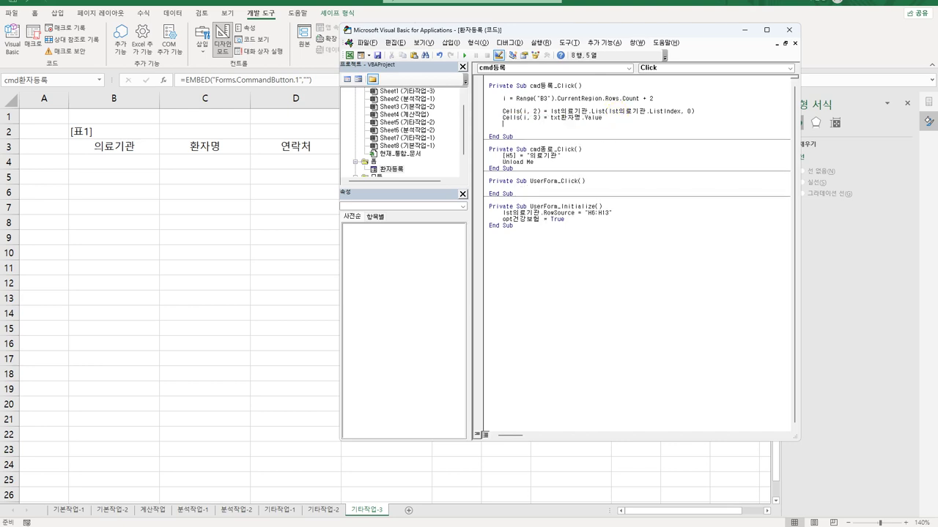
{"action": "key", "text": "ctrl+v"}
{"action": "key", "text": "Return"}
{"action": "key", "text": "ctrl+v"}
{"action": "key", "text": "Return"}
{"action": "key", "text": "ctrl+v"}
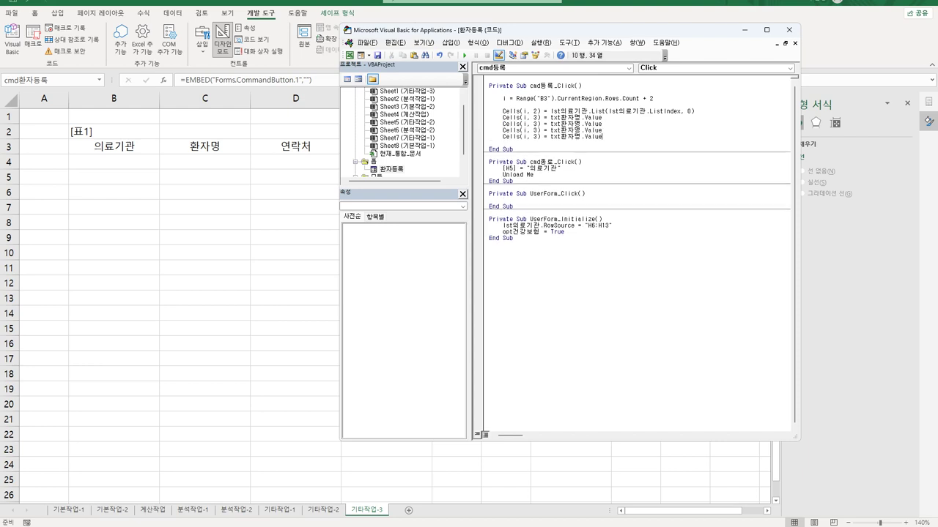
{"action": "key", "text": "Up"}
{"action": "key", "text": "Up"}
{"action": "left_click", "coordinate": [599, 124]}
{"action": "double_click", "coordinate": [515, 124]}
{"action": "type", "text": "4"}
{"action": "key", "text": "shift+Right"}
{"action": "key", "text": "shift+Right"}
{"action": "key", "text": "shift+Right"}
{"action": "type", "text": "연락처"}
Change a copied assignment line to target column 5 with Cells(i, 5).
{"action": "left_click_drag", "start_coordinate": [588, 29], "coordinate": [452, 176]}
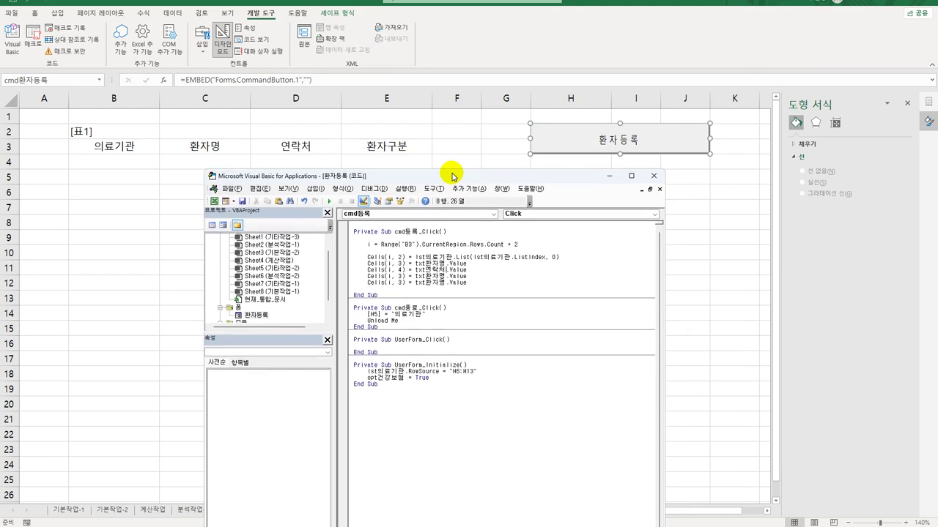
{"action": "left_click", "coordinate": [412, 277]}
{"action": "key", "text": "BackSpace"}
{"action": "type", "text": "5"}
Delete the leftover duplicate patient name line.
{"action": "key", "text": "Down"}
{"action": "key", "text": "Home"}
{"action": "key", "text": "shift+End"}
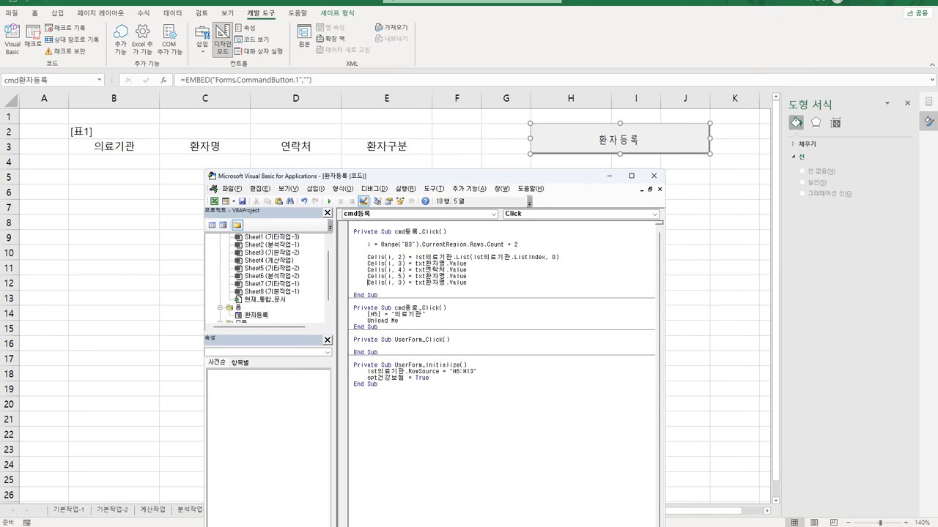
{"action": "key", "text": "Delete"}
{"action": "key", "text": "Up"}
{"action": "key", "text": "Up"}
Open blank lines above and begin the condition 'If opt일반 ='.
{"action": "key", "text": "End"}
{"action": "key", "text": "Return"}
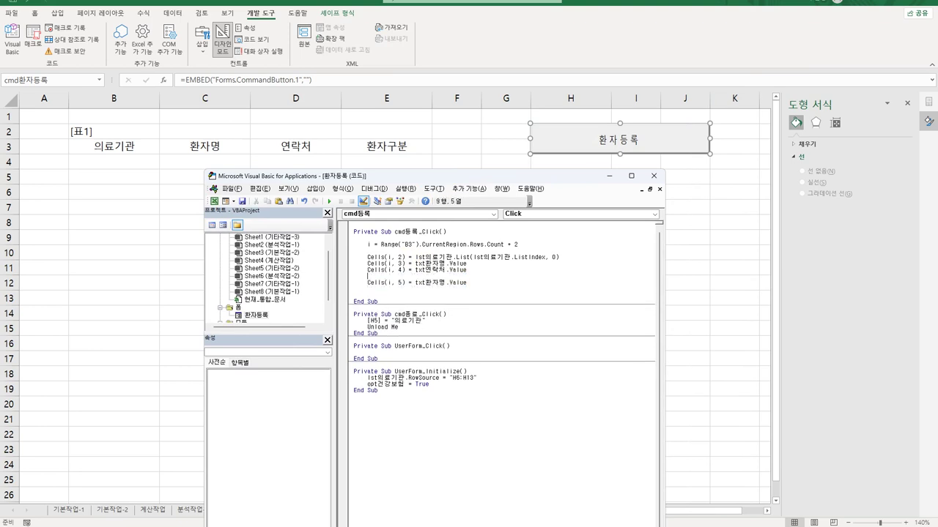
{"action": "key", "text": "Return"}
{"action": "type", "text": "if "}
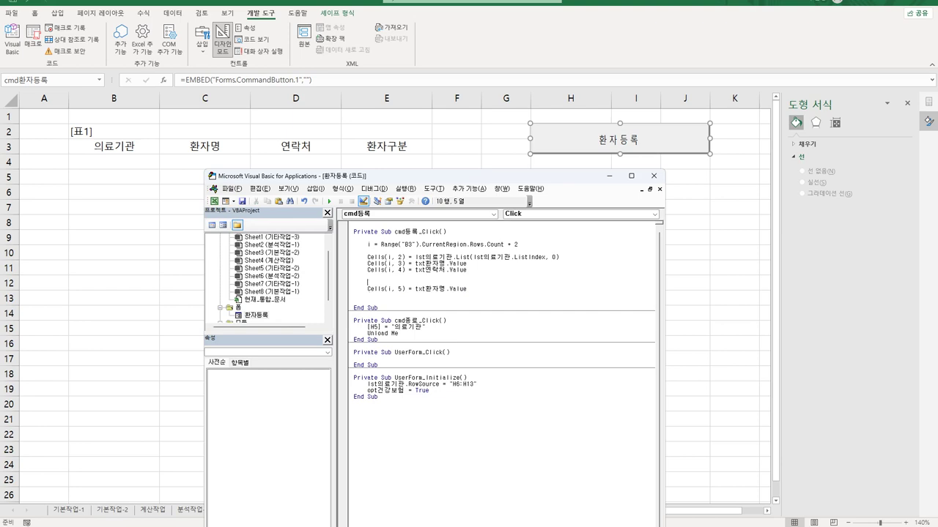
{"action": "type", "text": "opt일반 = \"d"}
{"action": "key", "text": "BackSpace"}
{"action": "key", "text": "BackSpace"}
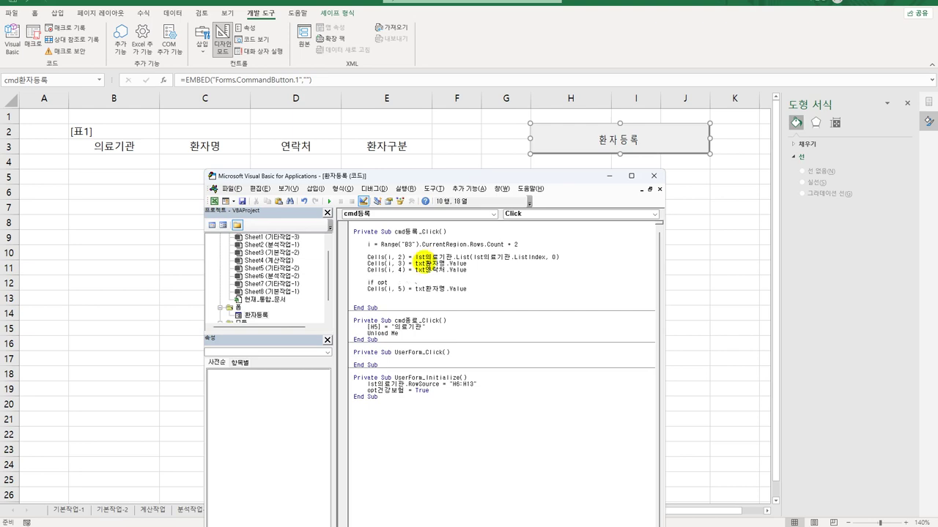
Finish If opt일반 = True Then with an indented Cells(i, 5) = "일반".
{"action": "type", "text": "true then"}
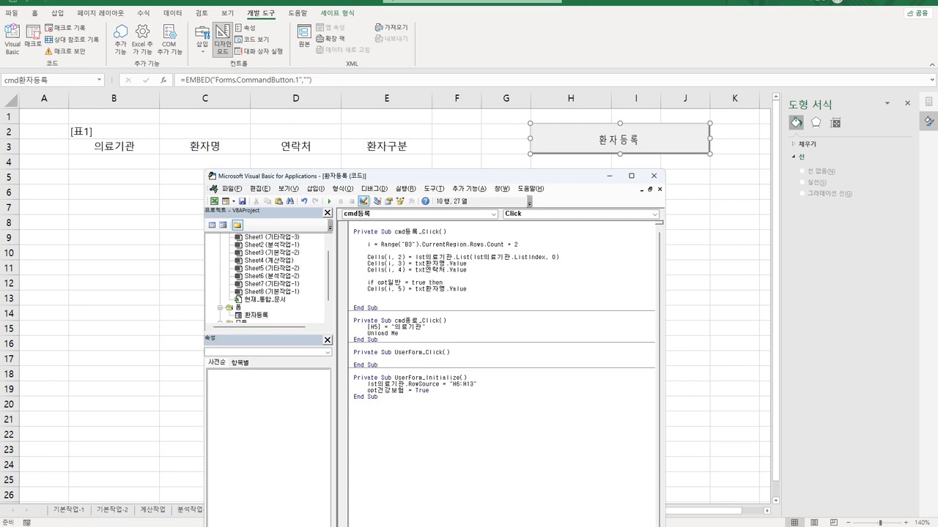
{"action": "left_click", "coordinate": [367, 289]}
{"action": "key", "text": "Tab"}
{"action": "left_click", "coordinate": [417, 289]}
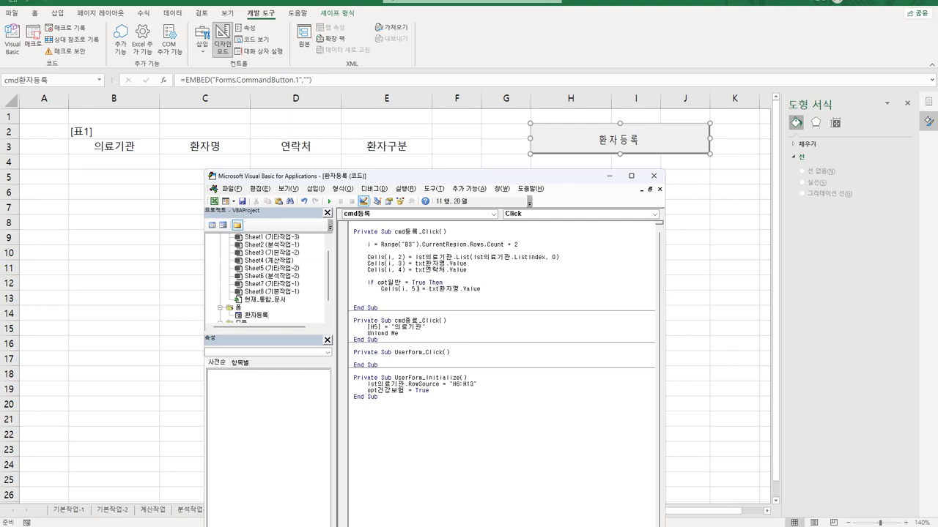
{"action": "left_click_drag", "start_coordinate": [428, 288], "coordinate": [481, 289]}
{"action": "type", "text": "\"일반\""}
{"action": "key", "text": "Return"}
{"action": "key", "text": "Up"}
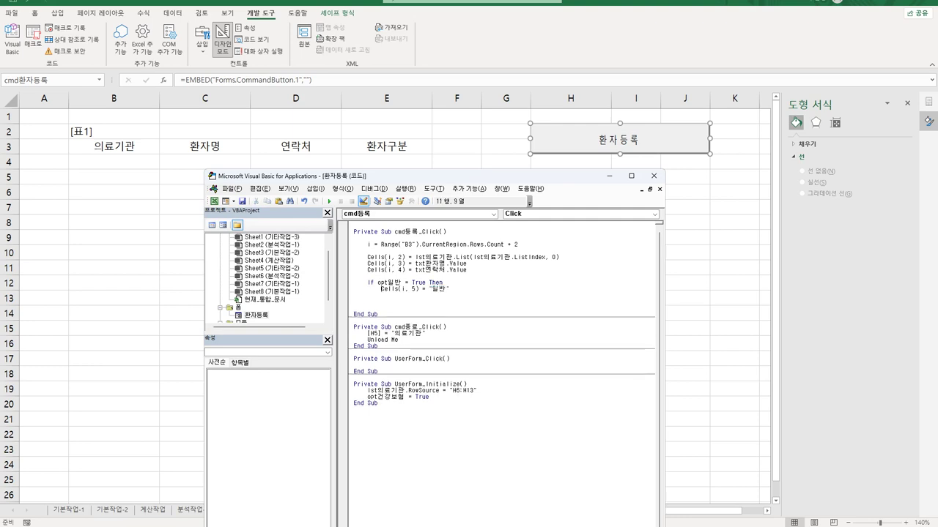
Add an ElseIf opt보험 = True branch that writes "보험" into column 5.
{"action": "left_click_drag", "start_coordinate": [368, 282], "coordinate": [450, 289]}
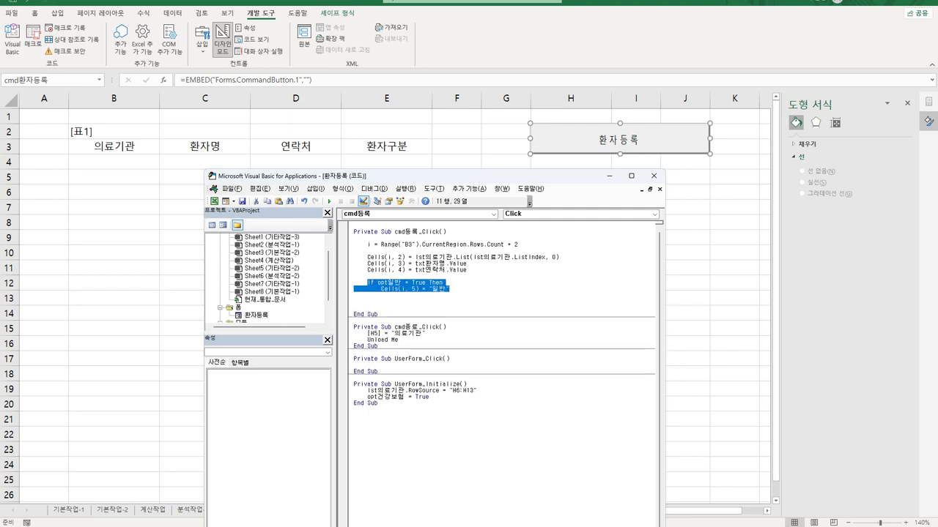
{"action": "left_click", "coordinate": [381, 295]}
{"action": "key", "text": "ctrl+v"}
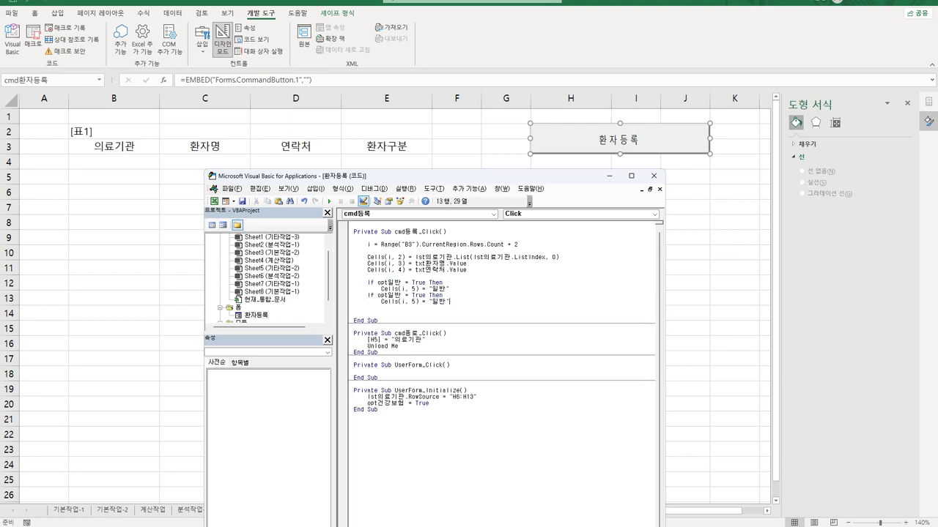
{"action": "left_click", "coordinate": [368, 295]}
{"action": "type", "text": "else"}
{"action": "key", "text": "Right"}
{"action": "key", "text": "shift+Right"}
{"action": "key", "text": "shift+Right"}
{"action": "type", "text": "보험"}
{"action": "key", "text": "Right"}
{"action": "key", "text": "Right"}
{"action": "key", "text": "Right"}
{"action": "key", "text": "Right"}
{"action": "key", "text": "Right"}
{"action": "key", "text": "shift+Right"}
{"action": "key", "text": "shift+Right"}
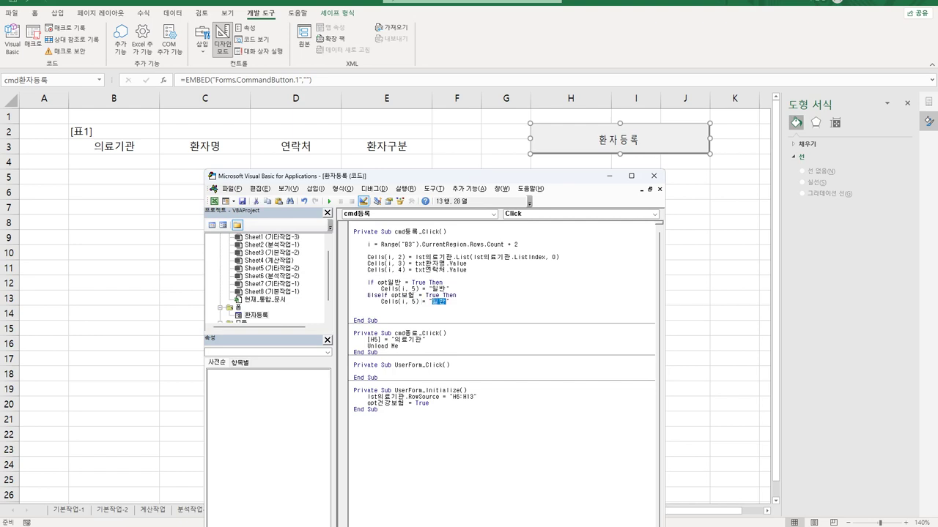
{"action": "type", "text": "보험"}
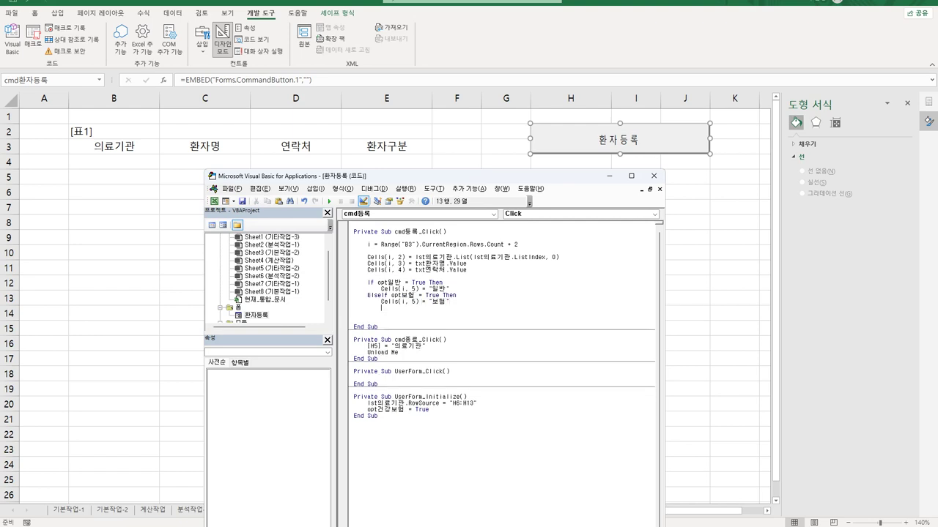
Add an Else branch writing "건강보험" into column 5 and close with End If.
{"action": "key", "text": "Return"}
{"action": "type", "text": "else"}
{"action": "key", "text": "Return"}
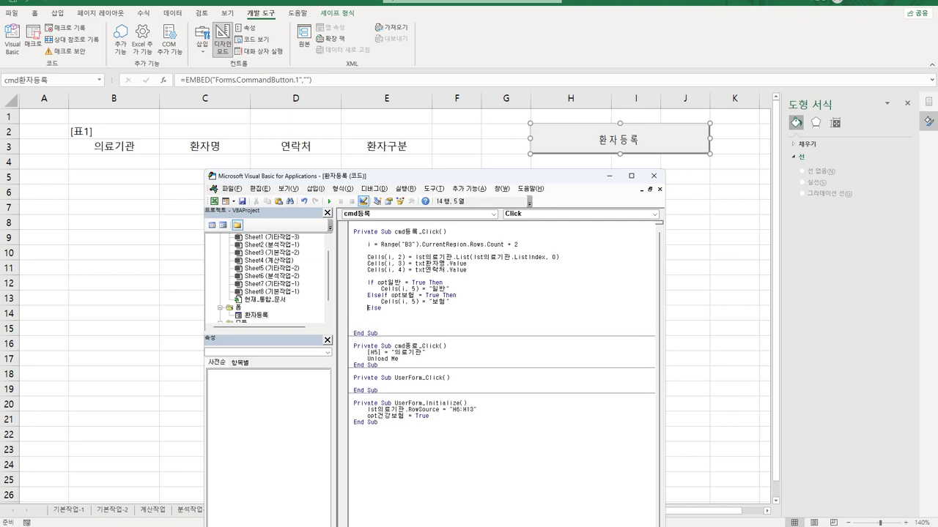
{"action": "key", "text": "Up"}
{"action": "key", "text": "Up"}
{"action": "key", "text": "shift+End"}
{"action": "left_click", "coordinate": [368, 314]}
{"action": "key", "text": "ctrl+v"}
{"action": "type", "text": "건강"}
{"action": "key", "text": "End"}
{"action": "key", "text": "Return"}
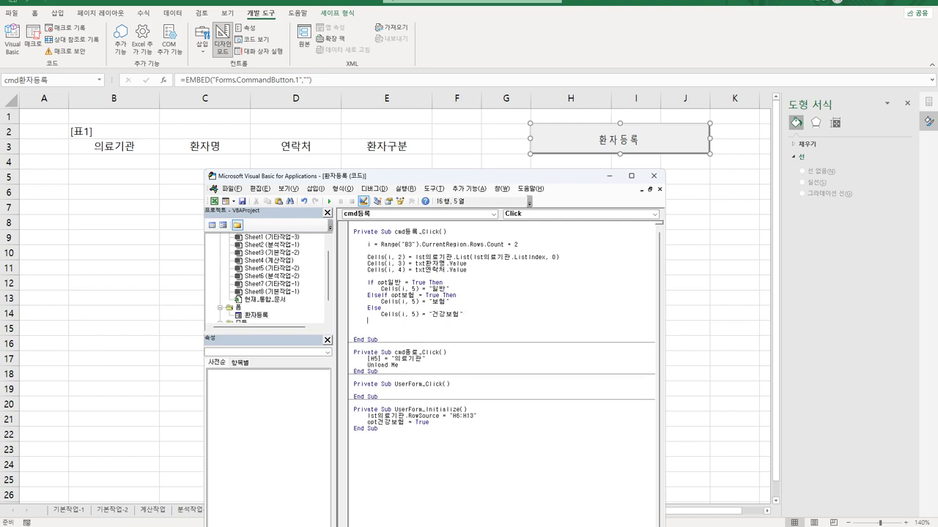
{"action": "type", "text": "end if"}
{"action": "key", "text": "Up"}
{"action": "key", "text": "Up"}
{"action": "key", "text": "Up"}
{"action": "key", "text": "Up"}
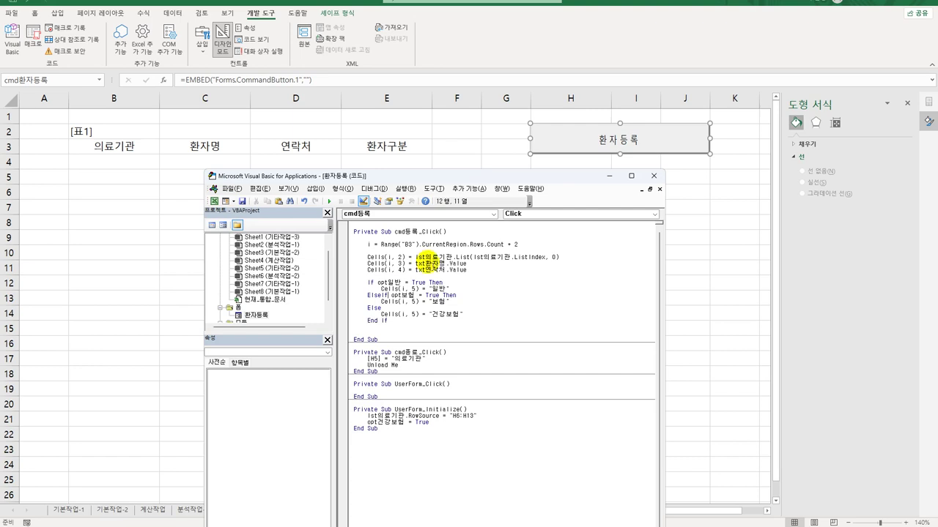
Close the VBA editor, turn off Design Mode and launch the 환자등록 form.
{"action": "left_click", "coordinate": [652, 177]}
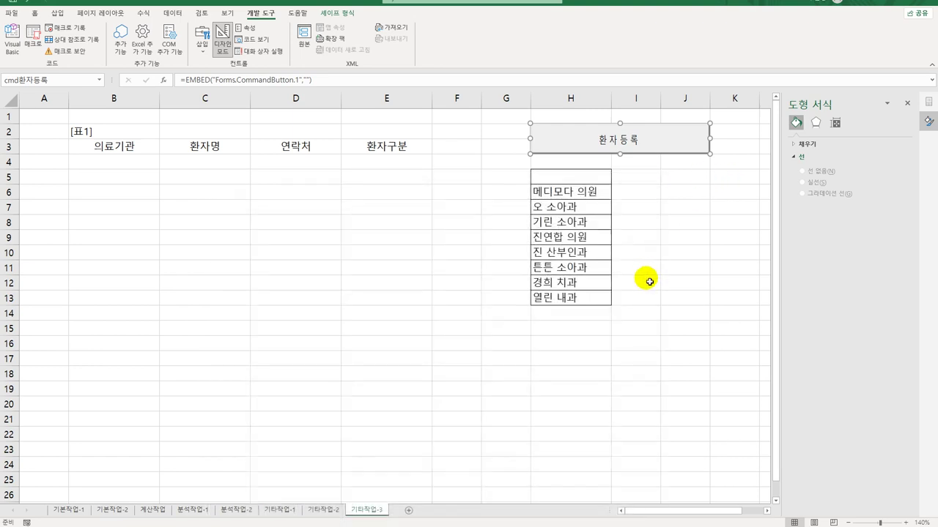
{"action": "left_click", "coordinate": [233, 51]}
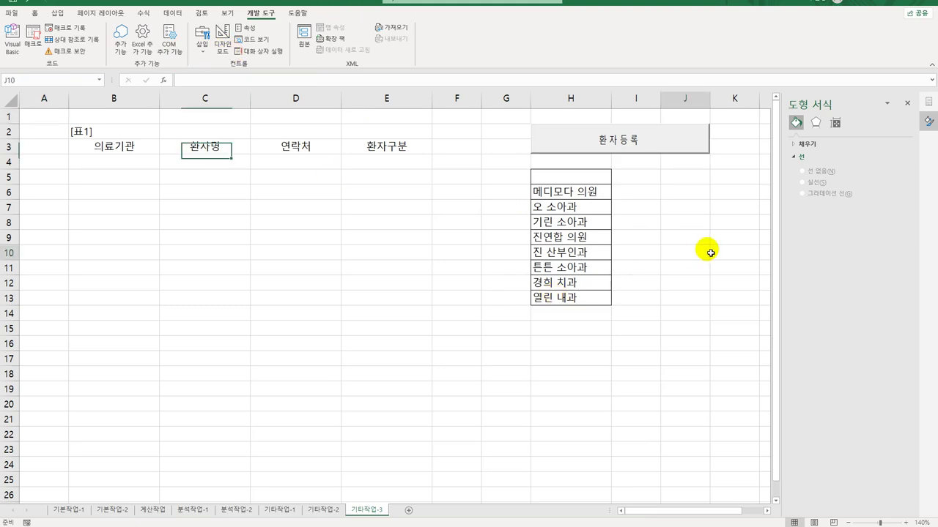
{"action": "left_click", "coordinate": [685, 252]}
{"action": "left_click", "coordinate": [642, 142]}
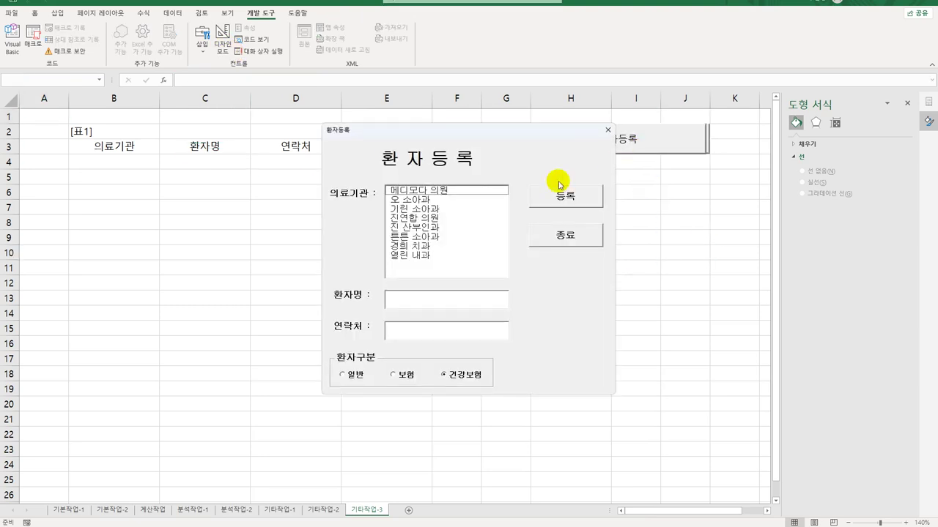
Register a test patient at 기린 소아과 with a name, contact number and type 일반.
{"action": "left_click", "coordinate": [399, 209]}
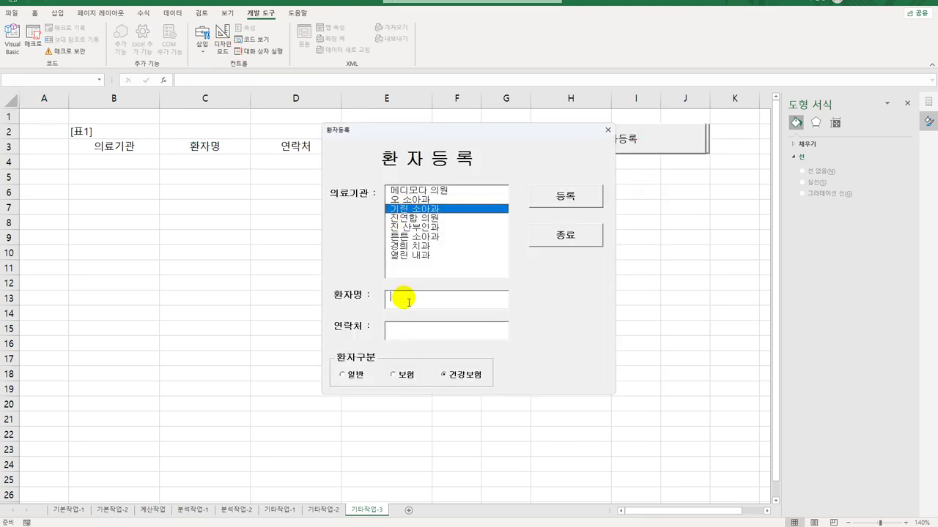
{"action": "type", "text": "홍길동"}
{"action": "key", "text": "Tab"}
{"action": "type", "text": "0"}
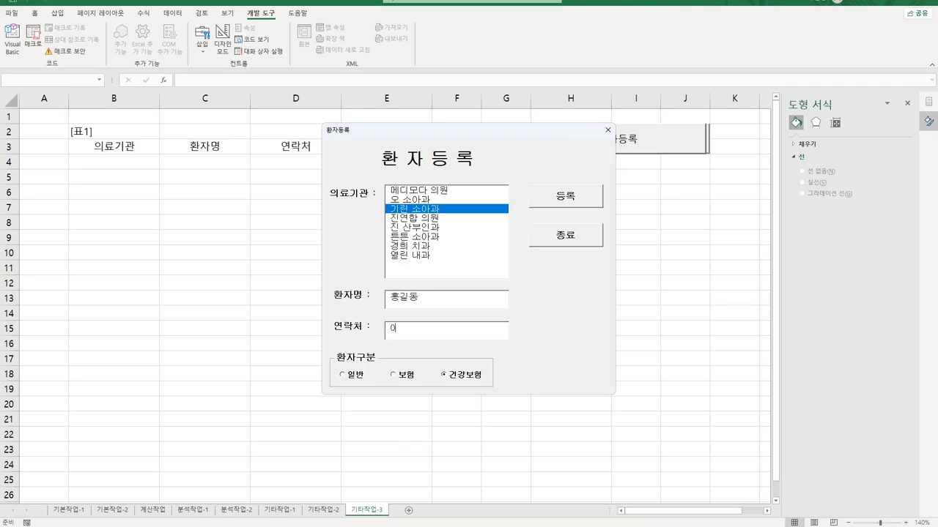
{"action": "type", "text": "10-1111-2222"}
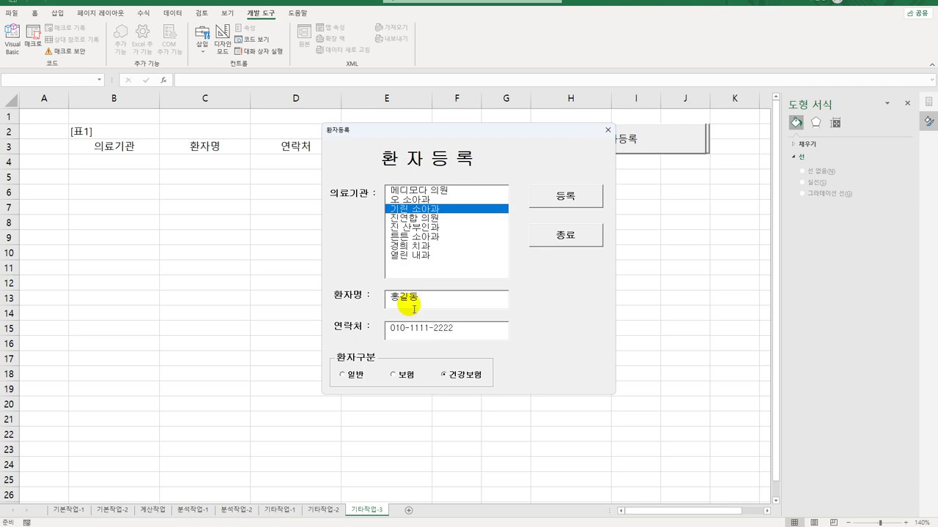
{"action": "left_click", "coordinate": [349, 379]}
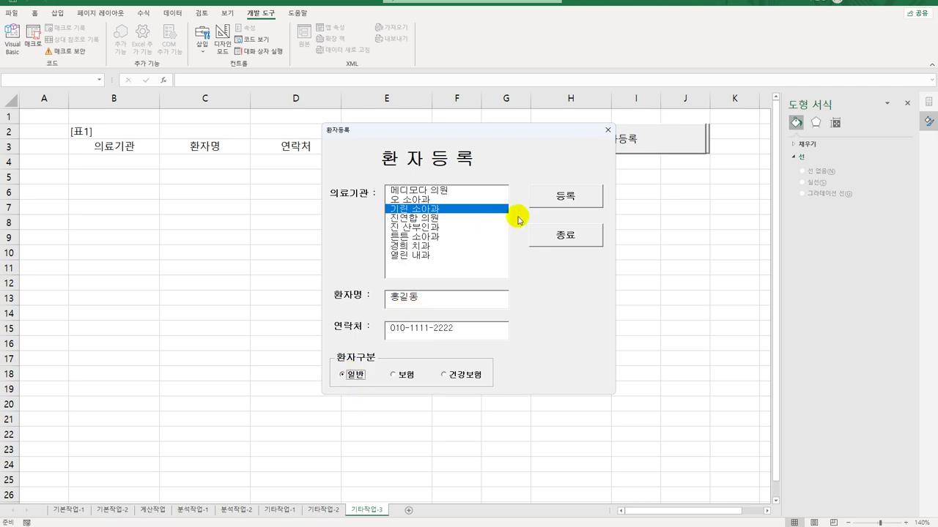
{"action": "left_click", "coordinate": [549, 195]}
Check the new row 4 entry, close the form and reopen the Visual Basic editor.
{"action": "left_click_drag", "start_coordinate": [478, 130], "coordinate": [476, 232]}
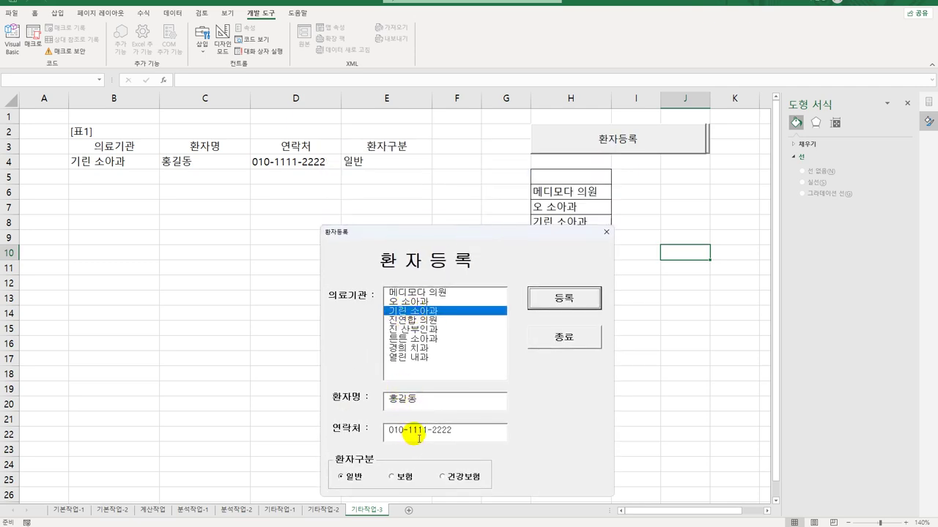
{"action": "left_click", "coordinate": [586, 339]}
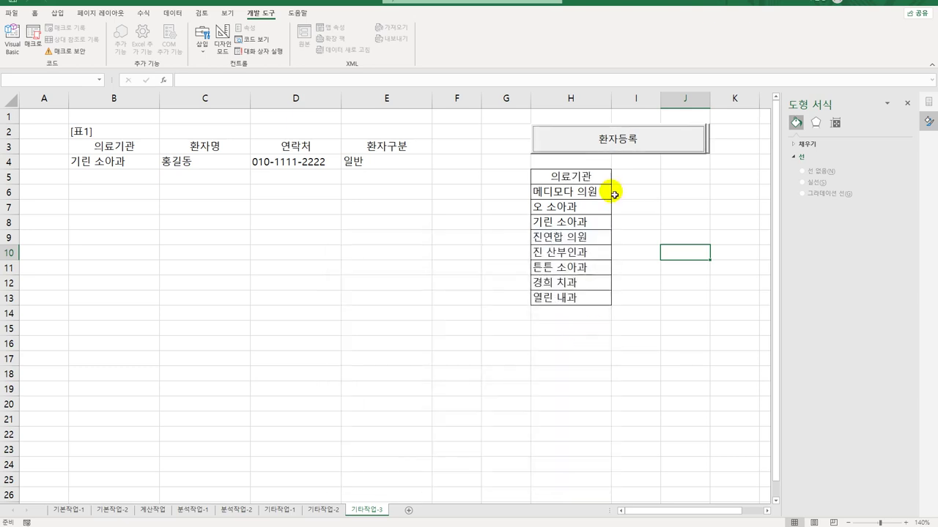
{"action": "left_click", "coordinate": [586, 176]}
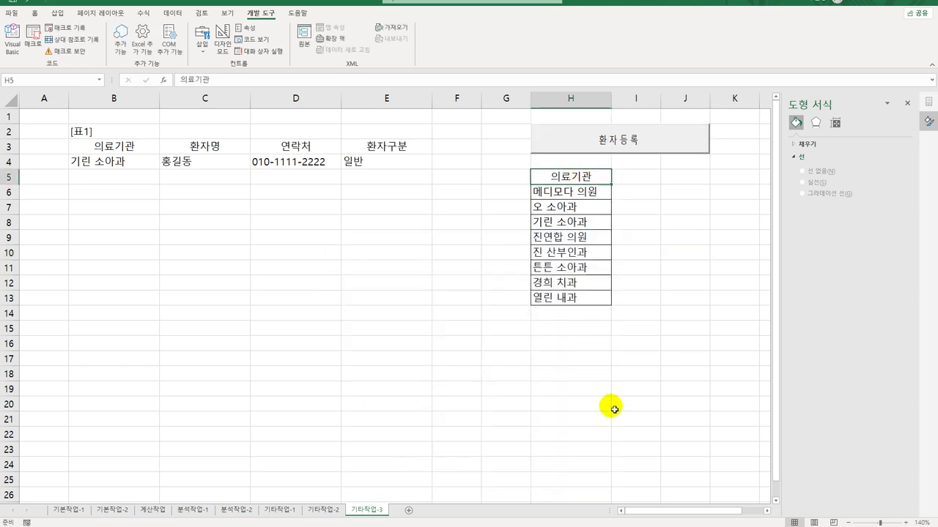
{"action": "left_click", "coordinate": [638, 343]}
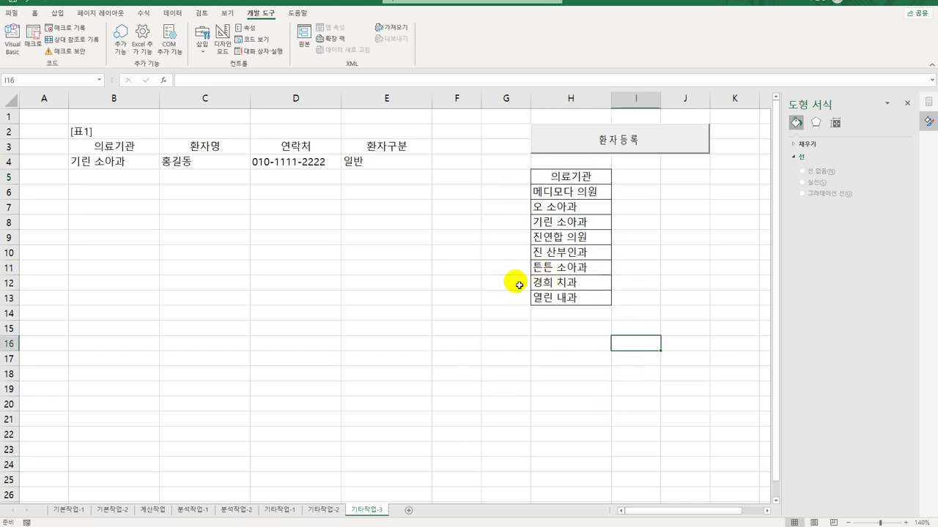
{"action": "left_click", "coordinate": [14, 51]}
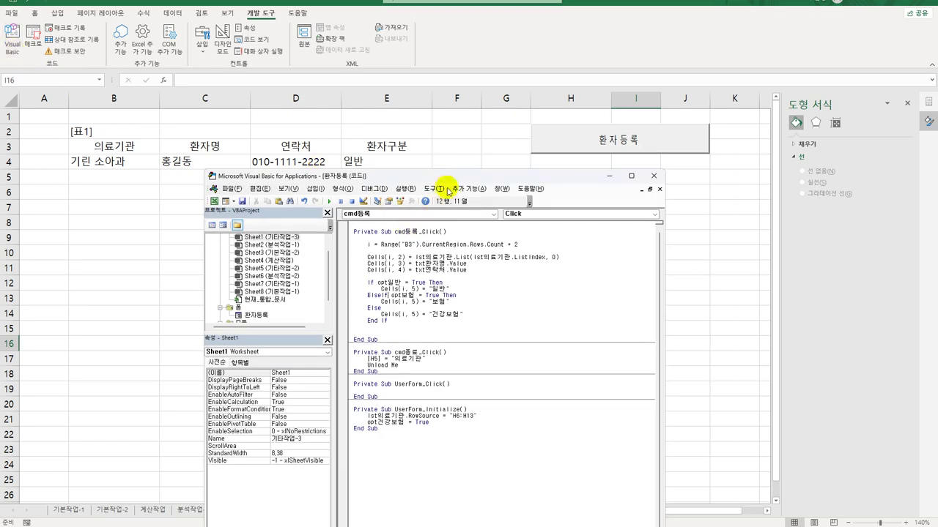
{"action": "left_click_drag", "start_coordinate": [448, 176], "coordinate": [462, 54]}
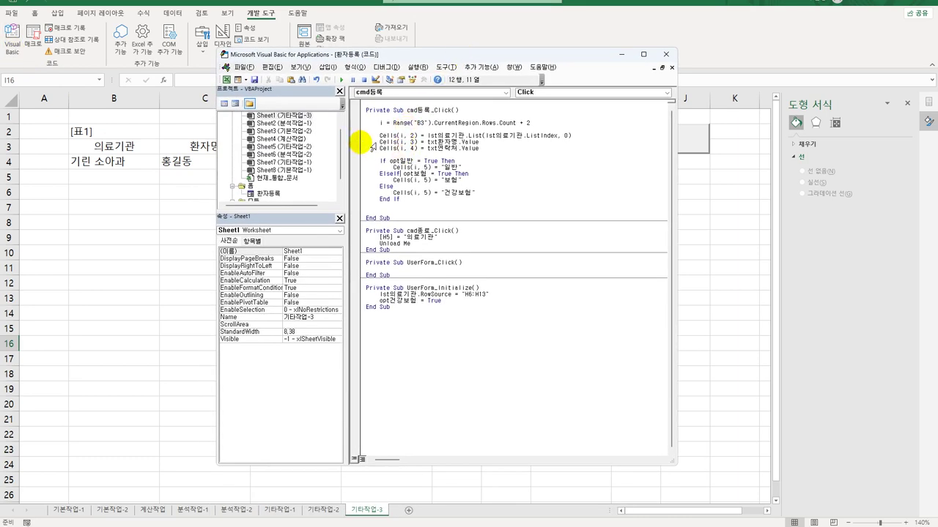
{"action": "left_click_drag", "start_coordinate": [377, 136], "coordinate": [586, 143]}
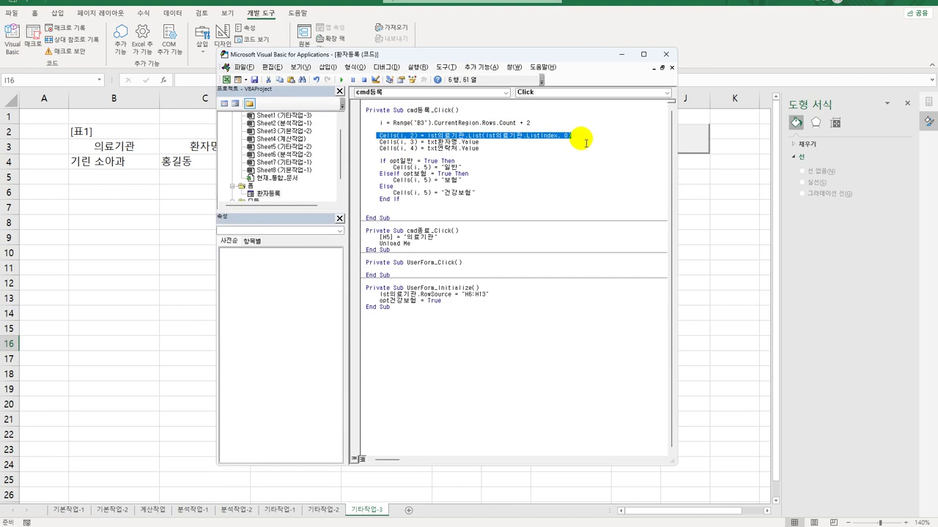
{"action": "left_click", "coordinate": [555, 167]}
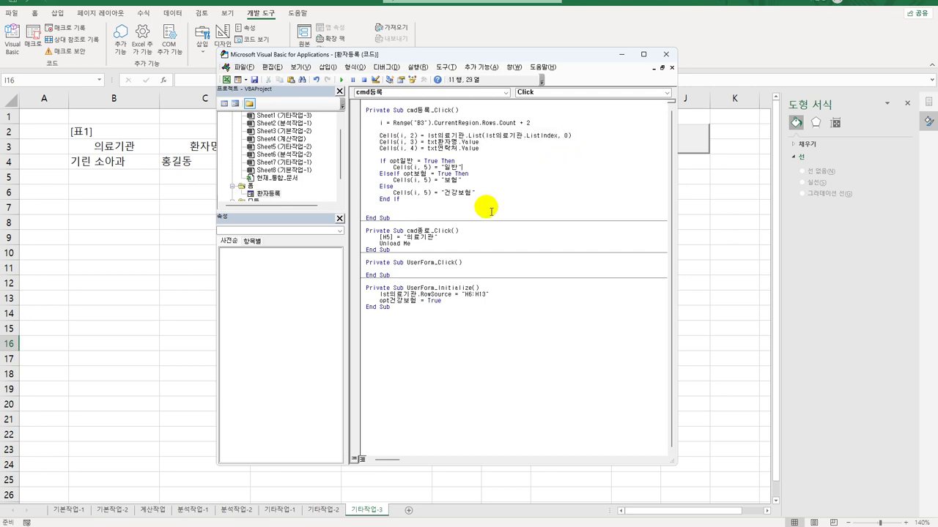